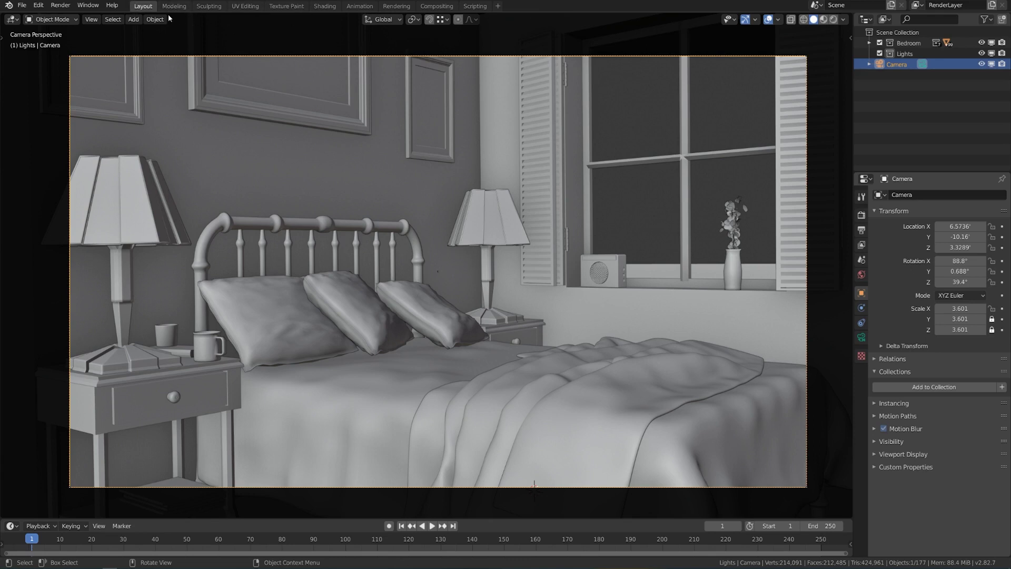
Duplicate the Layout workspace as 'Lighting', collapse Bedroom and make the Lights collection active.
{"action": "right_click", "coordinate": [147, 8]}
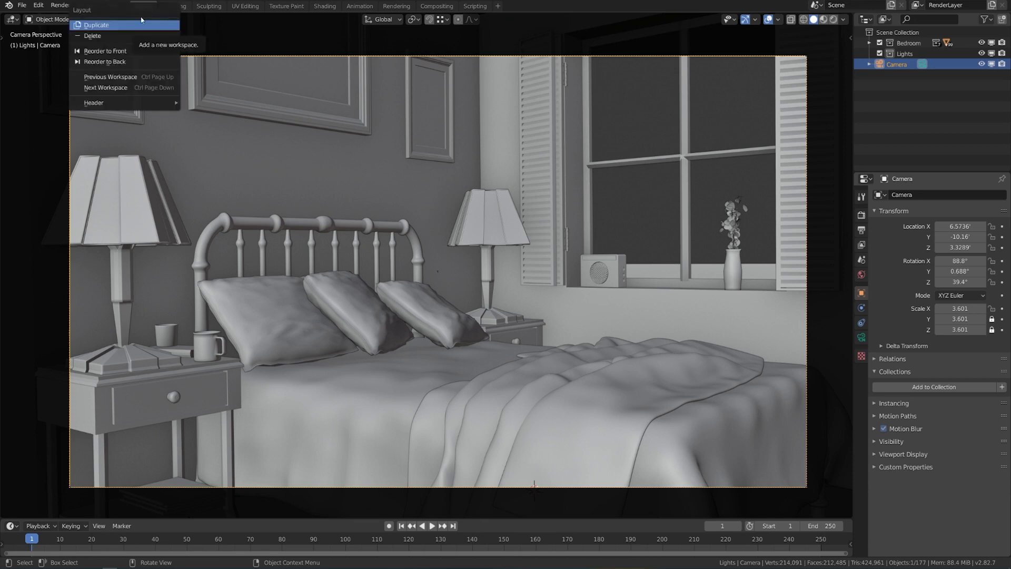
{"action": "left_click", "coordinate": [134, 31]}
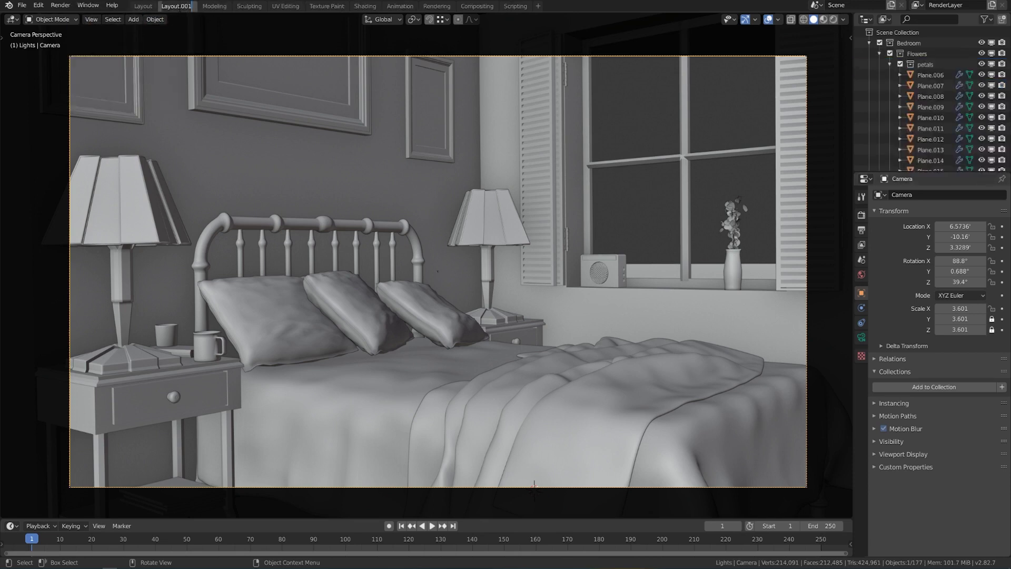
{"action": "double_click", "coordinate": [176, 6]}
{"action": "type", "text": "Lighting"}
{"action": "key", "text": "Return"}
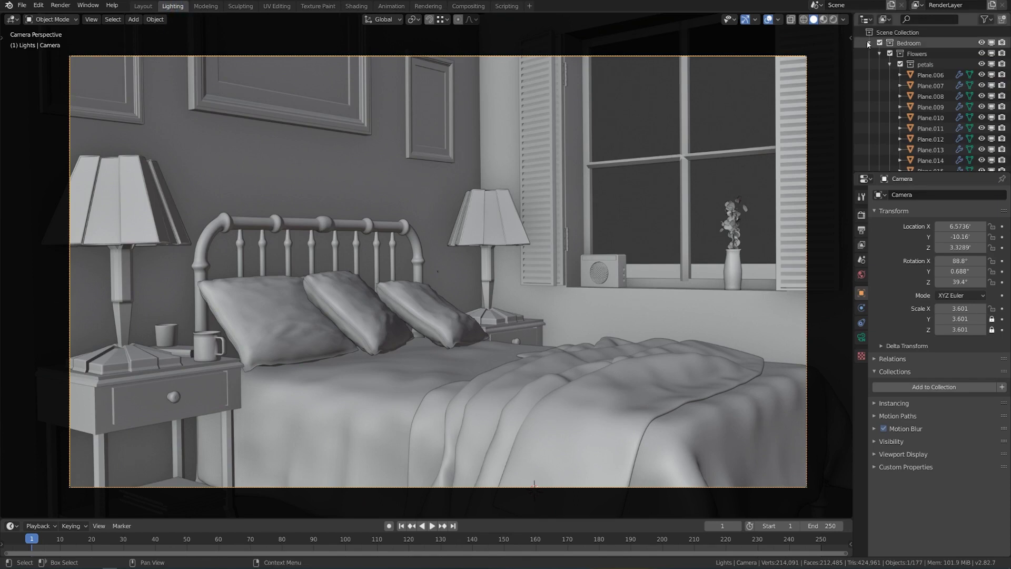
{"action": "left_click", "coordinate": [869, 43]}
{"action": "left_click", "coordinate": [914, 55]}
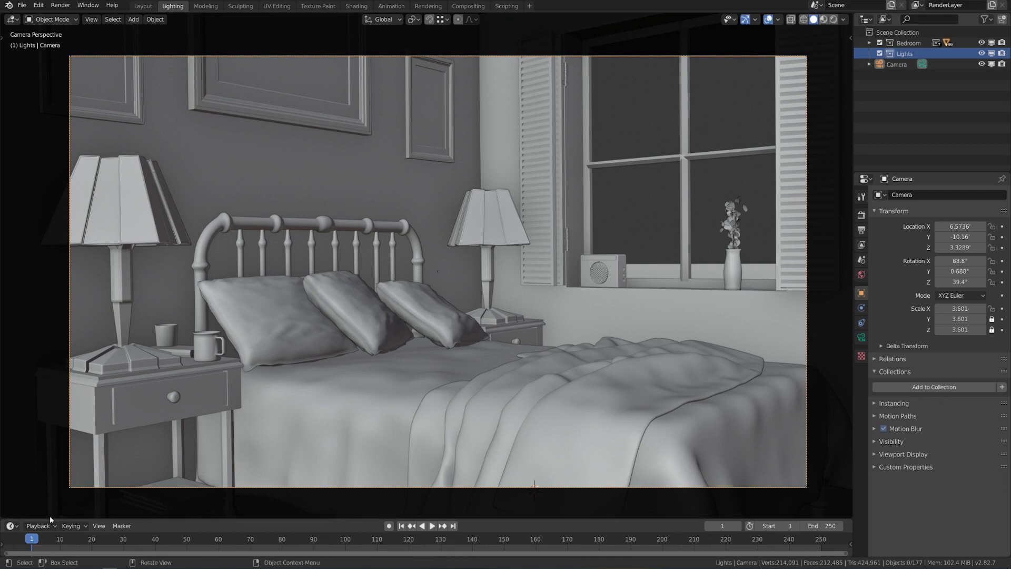
Merge the timeline into the 3D view and split it into three viewports.
{"action": "right_click", "coordinate": [153, 518]}
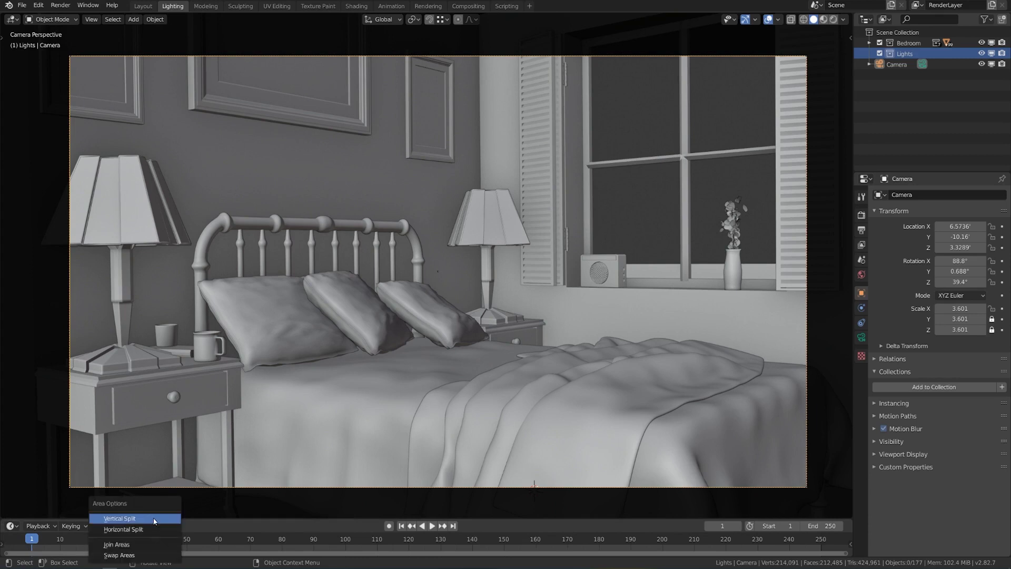
{"action": "left_click", "coordinate": [153, 541]}
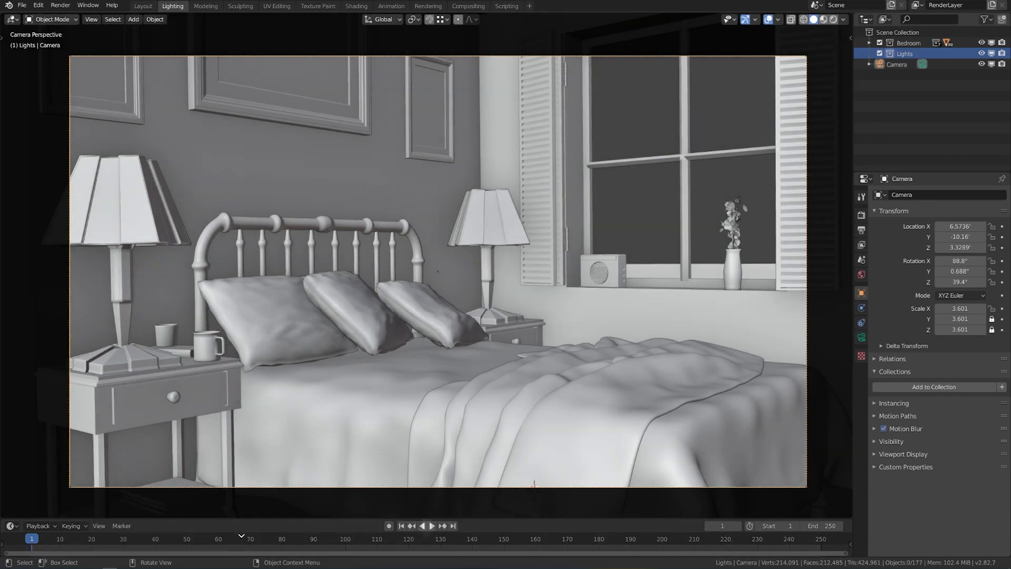
{"action": "left_click", "coordinate": [242, 538]}
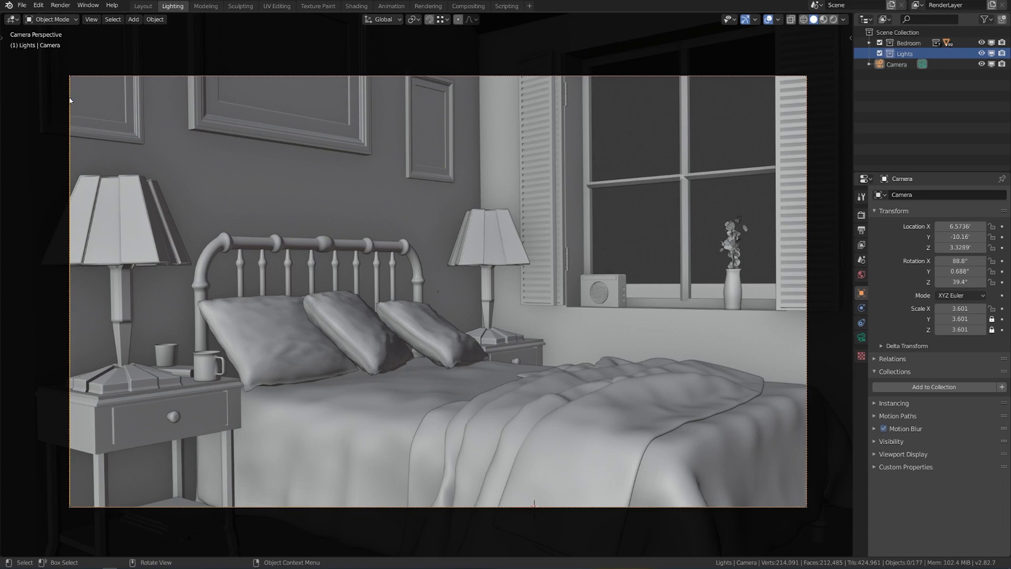
{"action": "left_click_drag", "start_coordinate": [2, 14], "coordinate": [388, 26]}
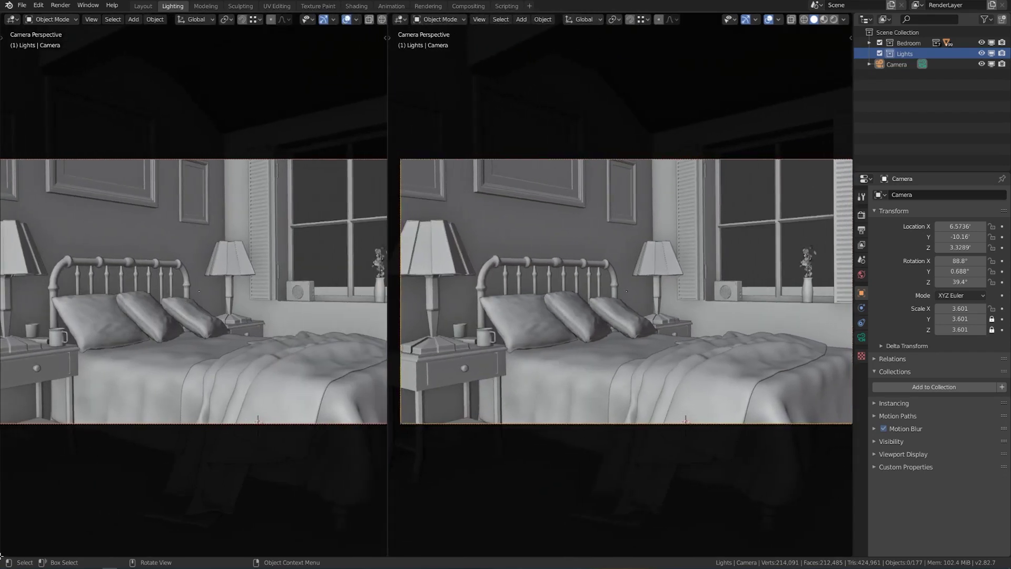
{"action": "left_click_drag", "start_coordinate": [1, 554], "coordinate": [1, 311]}
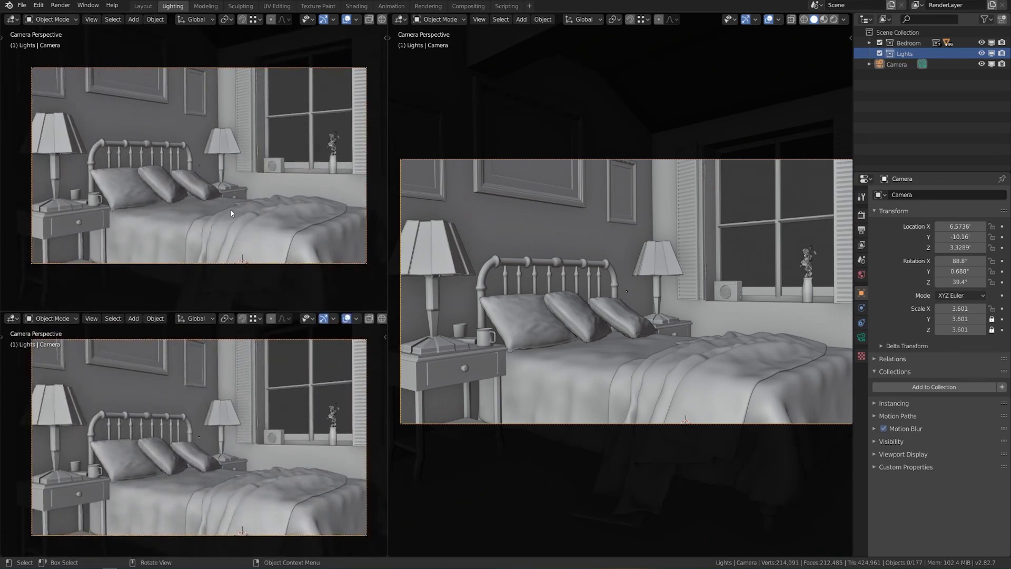
Hide the navigation gizmos and overlays in the top-left view.
{"action": "scroll", "coordinate": [280, 20], "scroll_direction": "down", "scroll_amount": 3}
{"action": "left_click", "coordinate": [280, 20]}
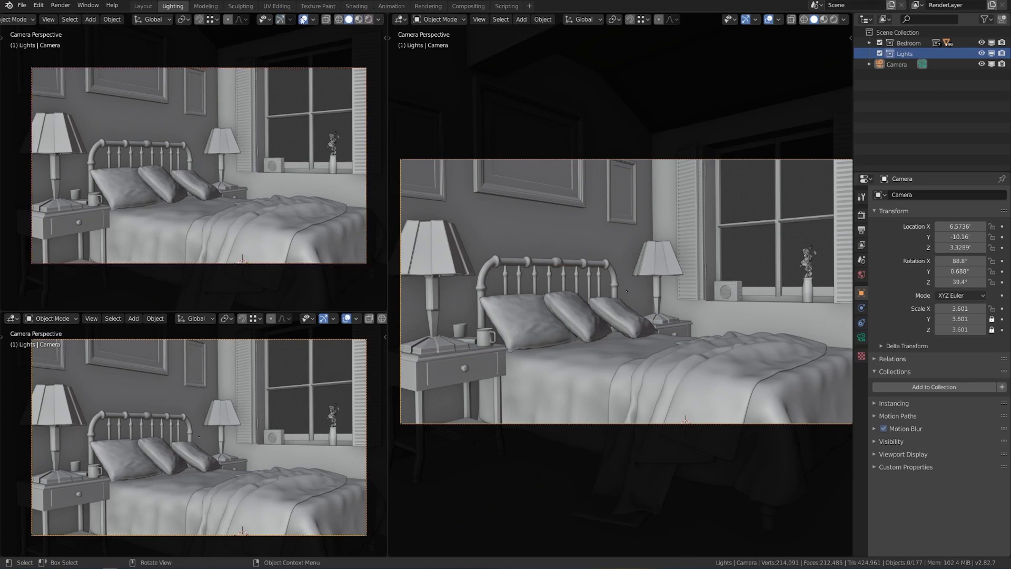
{"action": "left_click", "coordinate": [303, 19]}
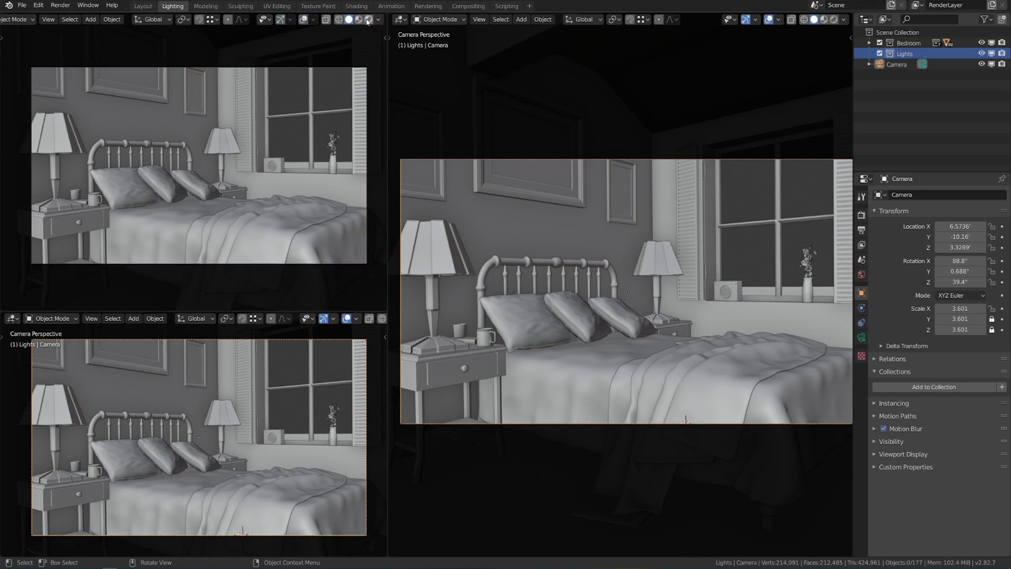
Give the top-left view Rendered shading, widen the left views and make the lower-left area a Shader Editor.
{"action": "left_click", "coordinate": [369, 20]}
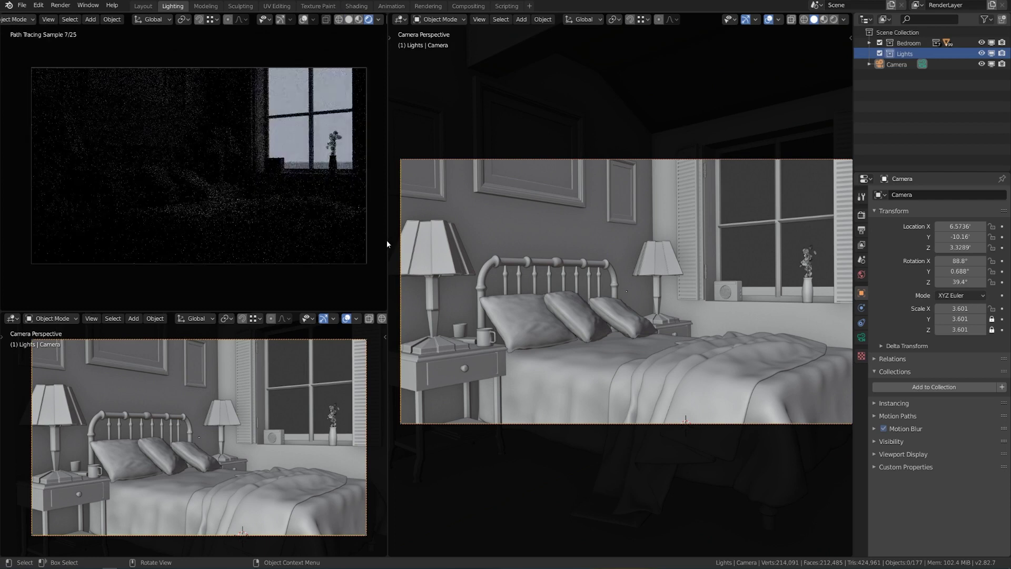
{"action": "left_click_drag", "start_coordinate": [390, 243], "coordinate": [476, 237]}
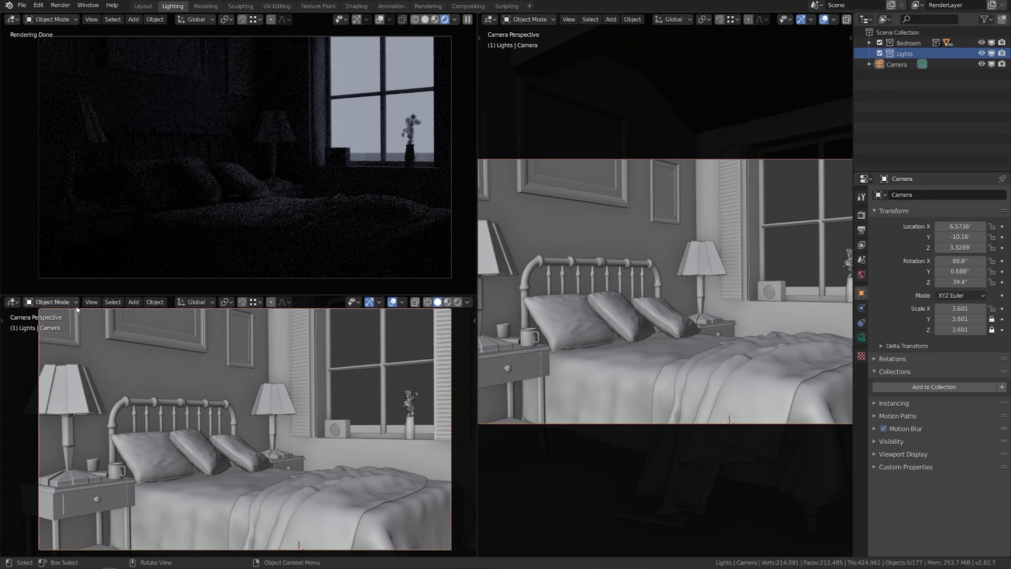
{"action": "left_click", "coordinate": [75, 306]}
{"action": "left_click", "coordinate": [11, 301]}
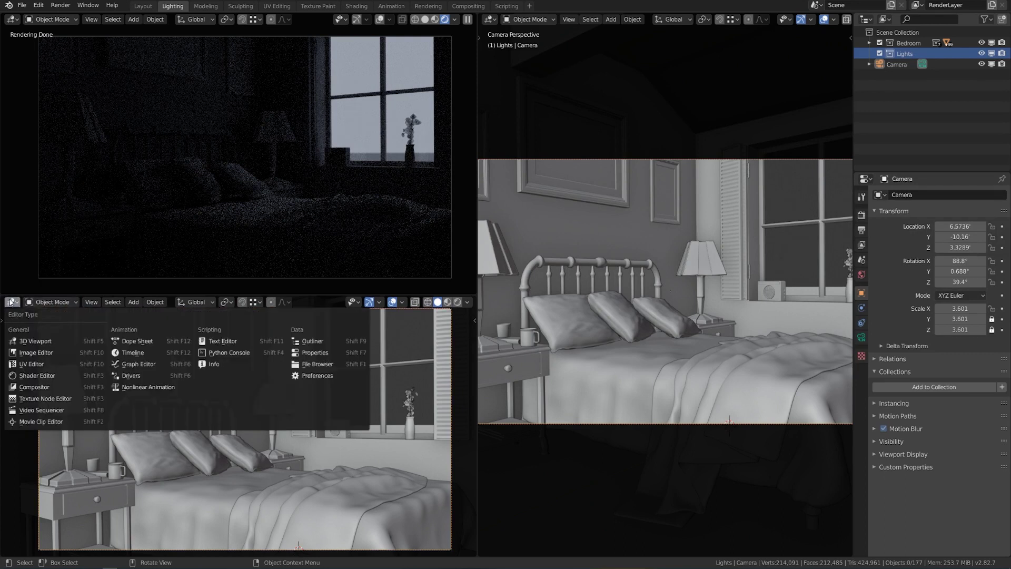
{"action": "left_click", "coordinate": [30, 377]}
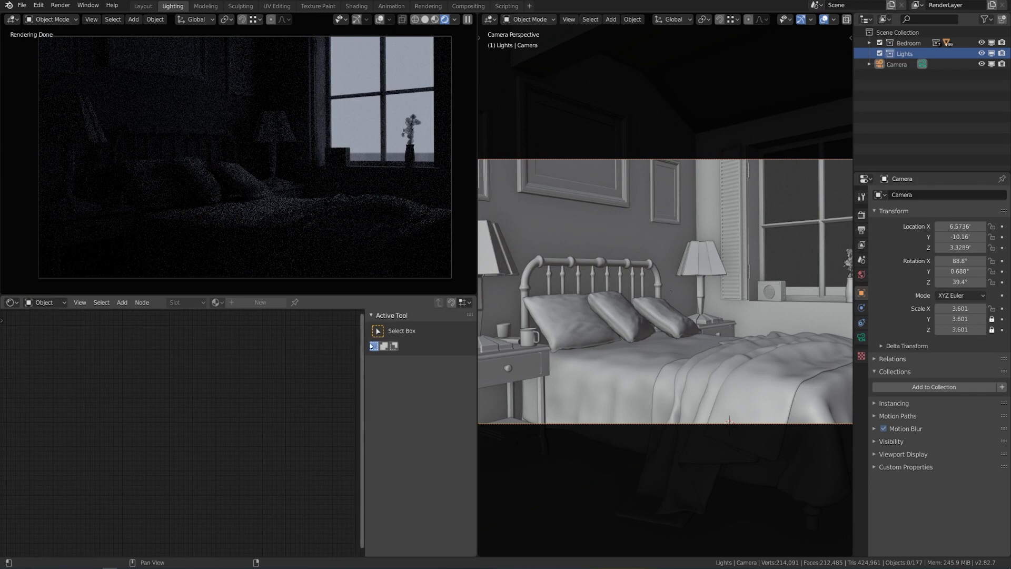
{"action": "left_click_drag", "start_coordinate": [364, 344], "coordinate": [477, 348]}
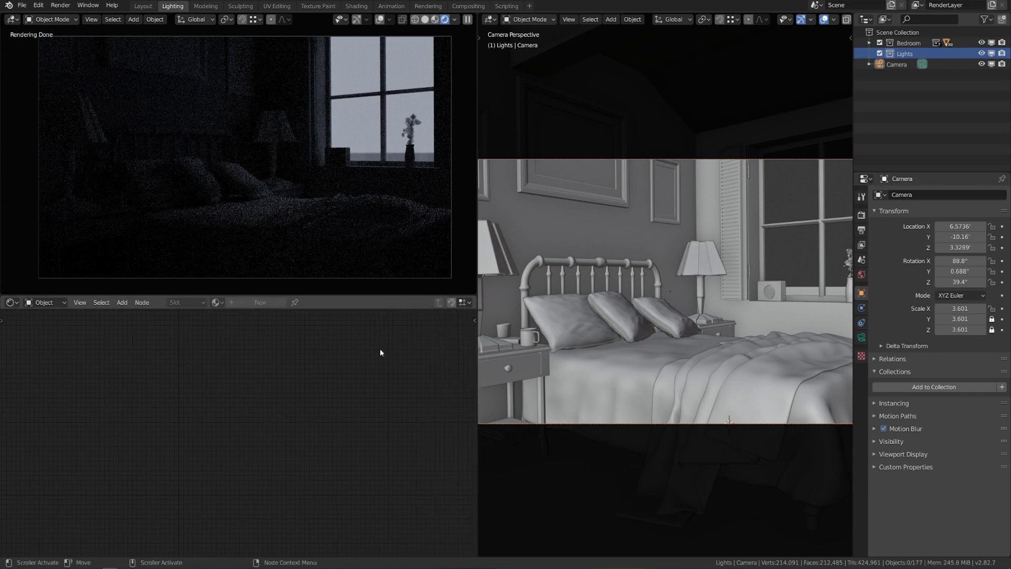
Orbit and zoom the right view out around the bedroom and switch it to Wireframe.
{"action": "middle_click_drag", "start_coordinate": [527, 353], "coordinate": [697, 357]}
{"action": "scroll", "coordinate": [712, 311], "scroll_direction": "down", "scroll_amount": 5}
{"action": "middle_click_drag", "start_coordinate": [635, 352], "coordinate": [714, 337]}
{"action": "key", "text": "z"}
{"action": "left_click", "coordinate": [652, 342]}
{"action": "mouse_move", "coordinate": [652, 343]}
{"action": "middle_mouse_down"}
{"action": "mouse_move", "coordinate": [725, 339]}
{"action": "mouse_move", "coordinate": [726, 315]}
{"action": "middle_mouse_up"}
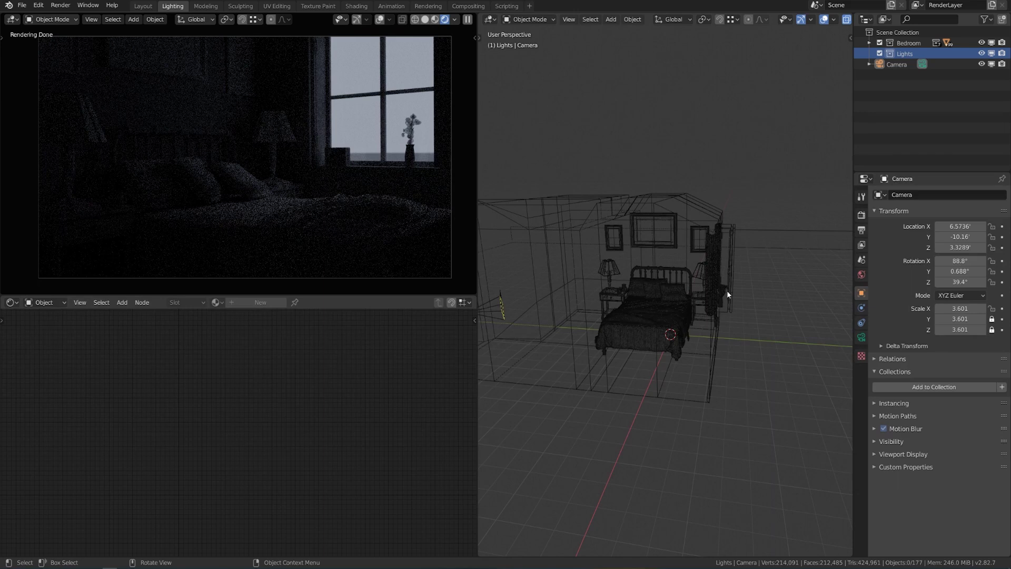
Add a Sun light, move it up away from the room and tilt it down toward the room.
{"action": "key", "text": "shift+a"}
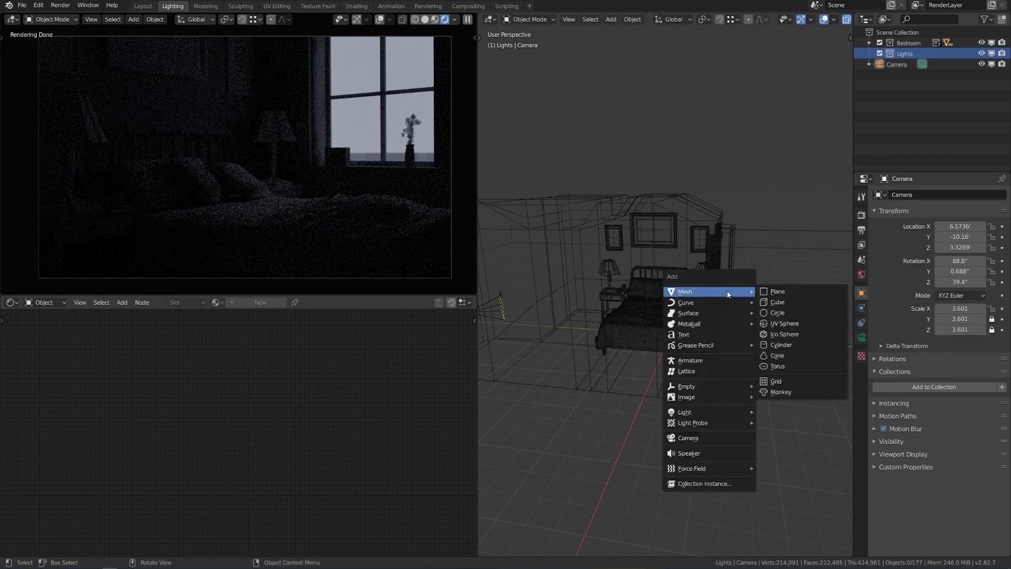
{"action": "mouse_move", "coordinate": [738, 412]}
{"action": "left_click", "coordinate": [778, 423]}
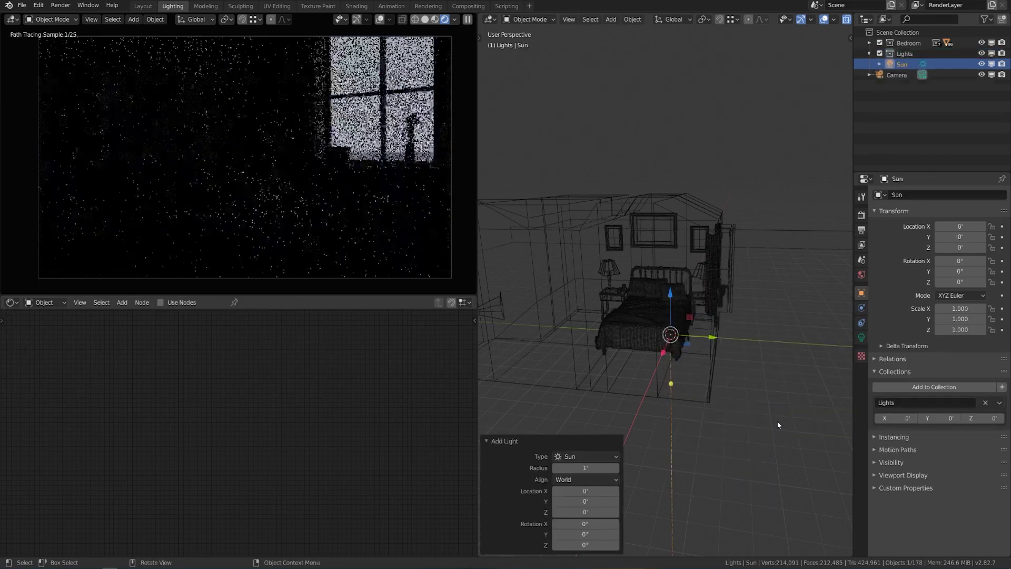
{"action": "key", "text": "KP_3"}
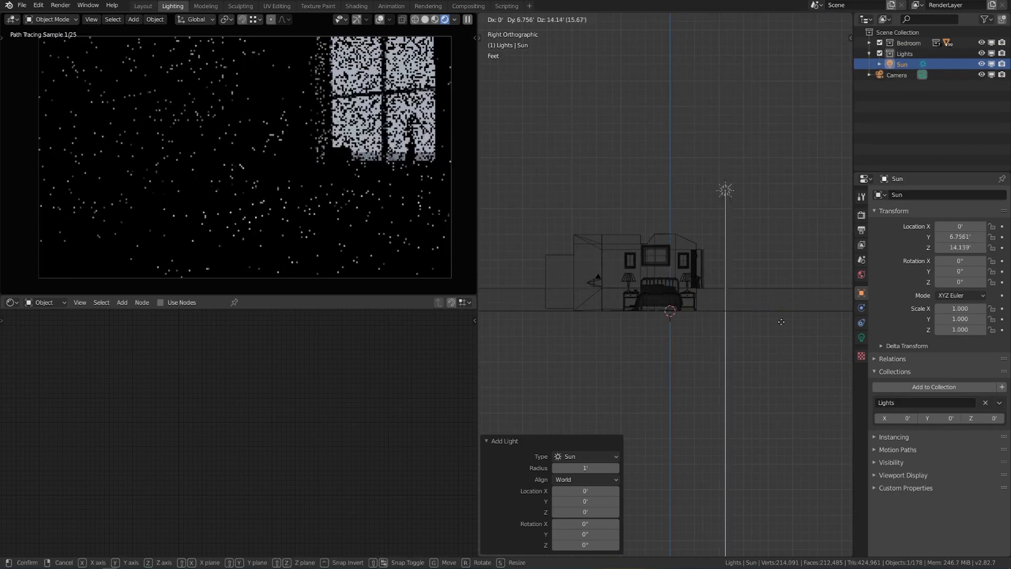
{"action": "left_click", "coordinate": [825, 433]}
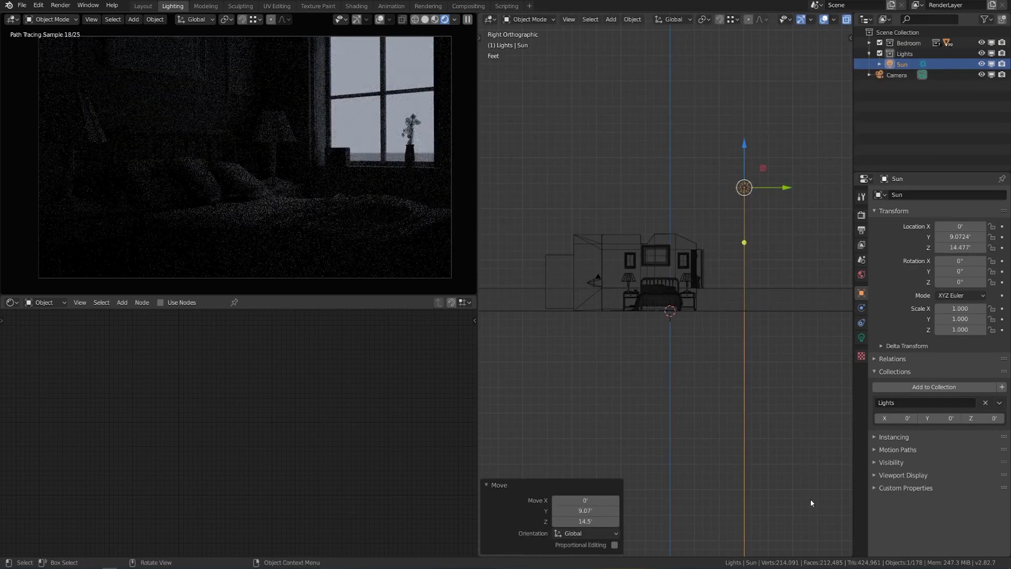
{"action": "key", "text": "r"}
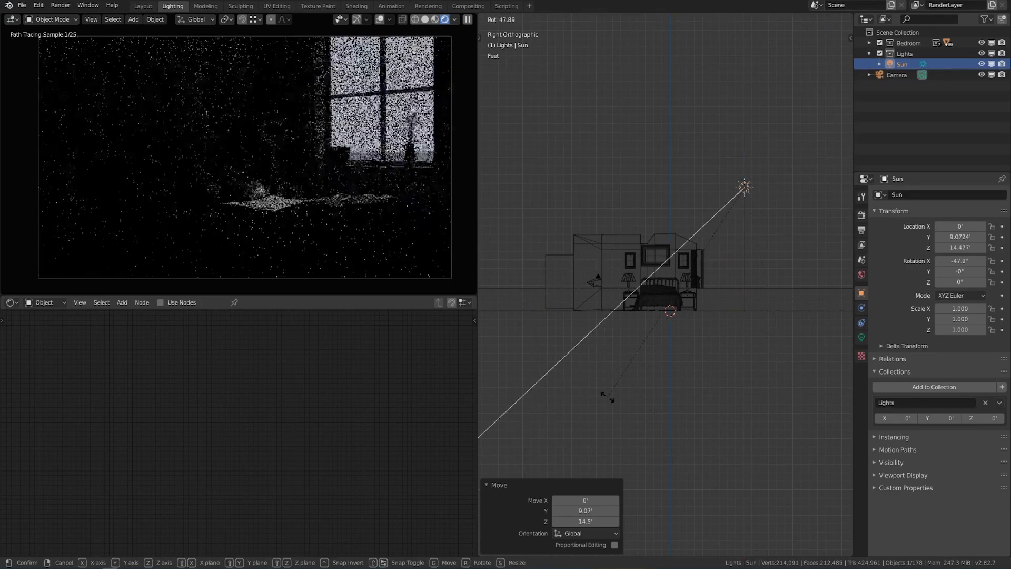
{"action": "left_click", "coordinate": [606, 397]}
From the top view, turn the Sun to a -14.7° heading and refine its rotation.
{"action": "key", "text": "KP_7"}
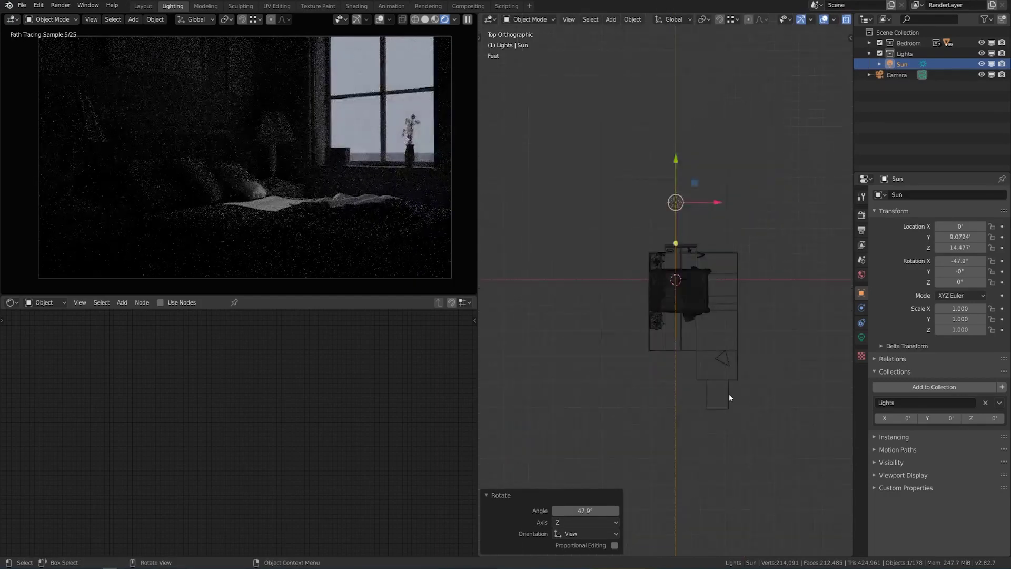
{"action": "key", "text": "r"}
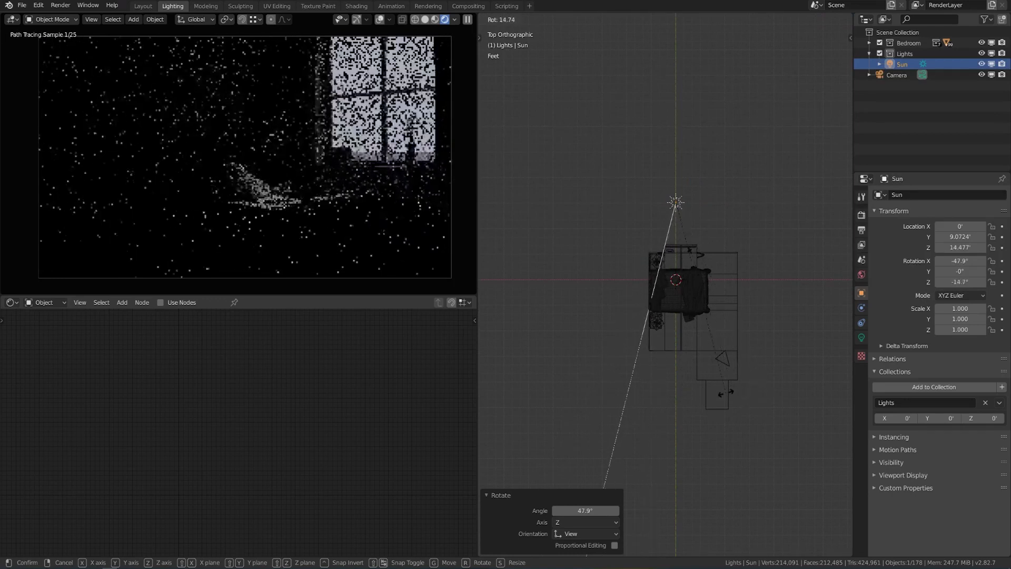
{"action": "left_click", "coordinate": [712, 376]}
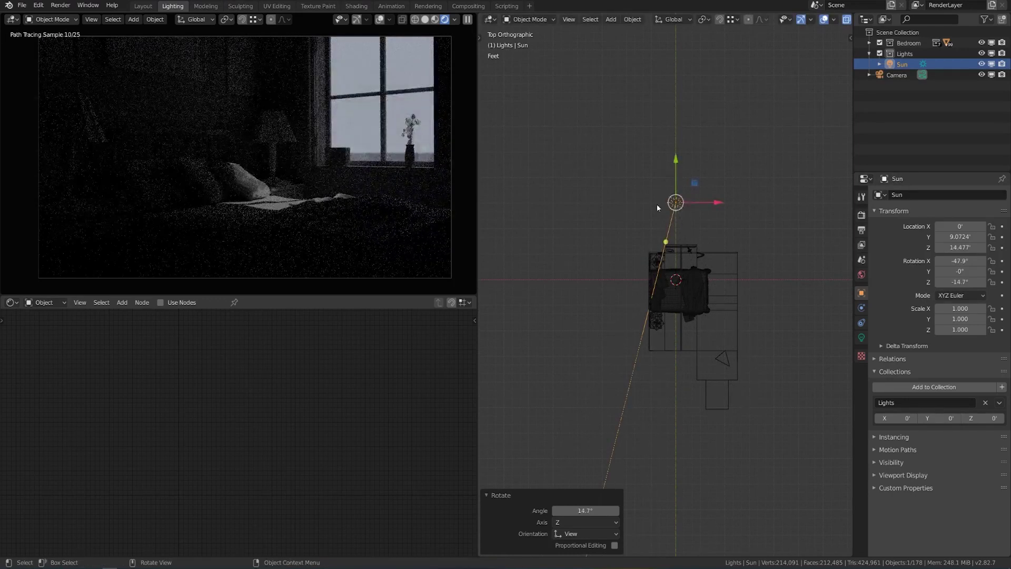
{"action": "key", "text": "r"}
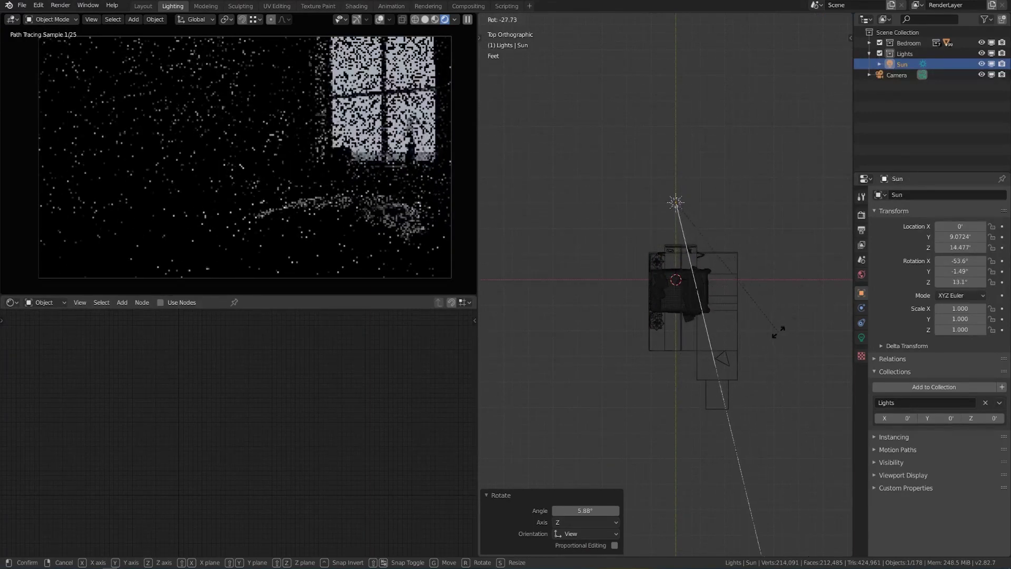
{"action": "left_click", "coordinate": [716, 315]}
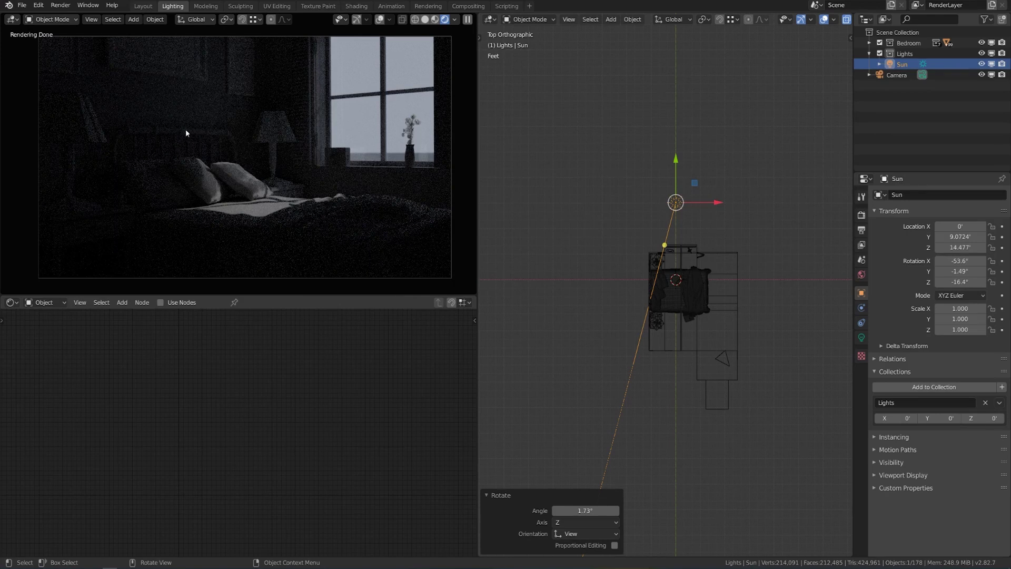
Move the Sun higher and further back, then retilt it and turn it around the room.
{"action": "key", "text": "KP_3"}
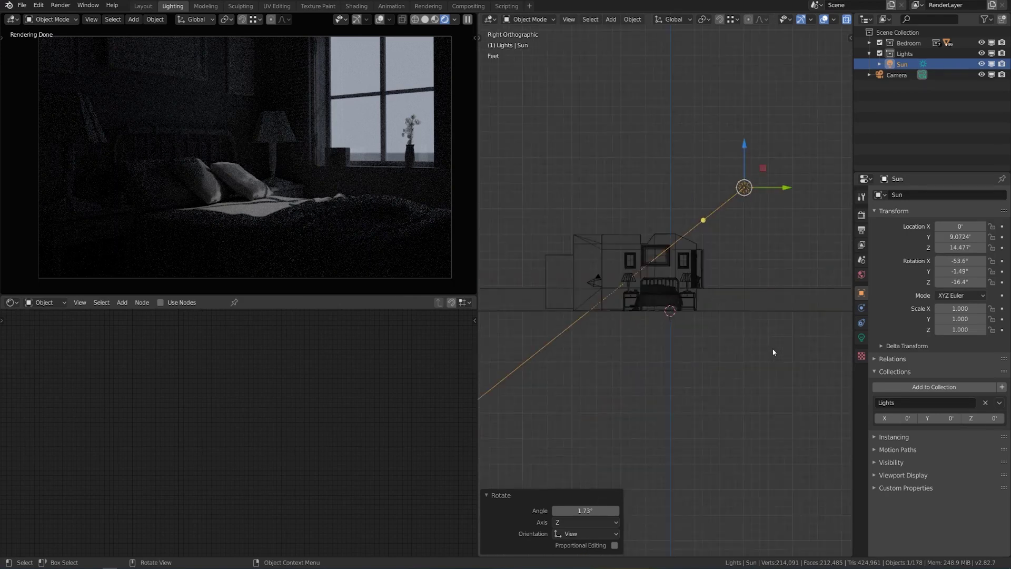
{"action": "key", "text": "g"}
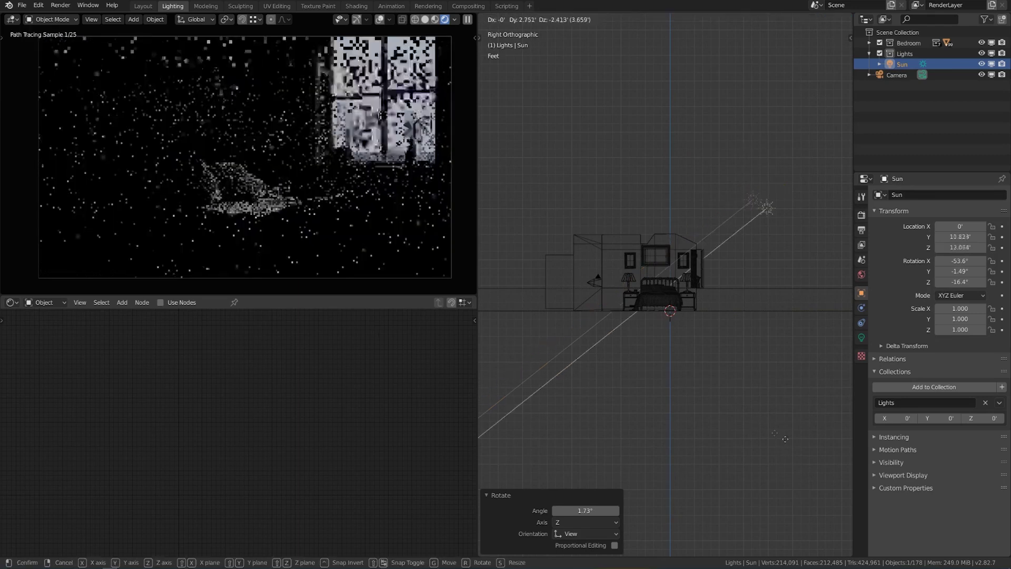
{"action": "left_click", "coordinate": [754, 479]}
{"action": "key", "text": "r"}
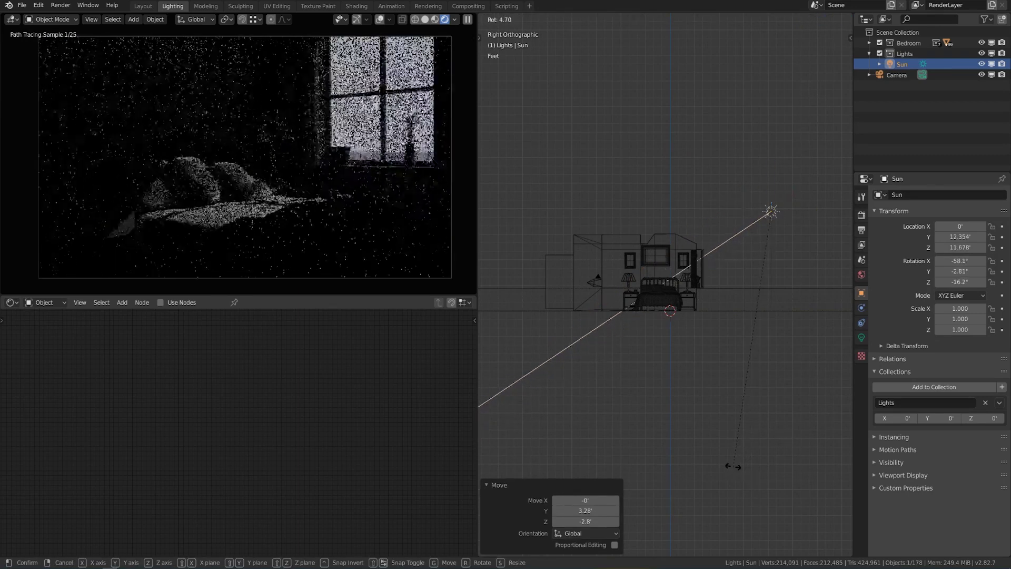
{"action": "left_click", "coordinate": [732, 466]}
{"action": "key", "text": "KP_7"}
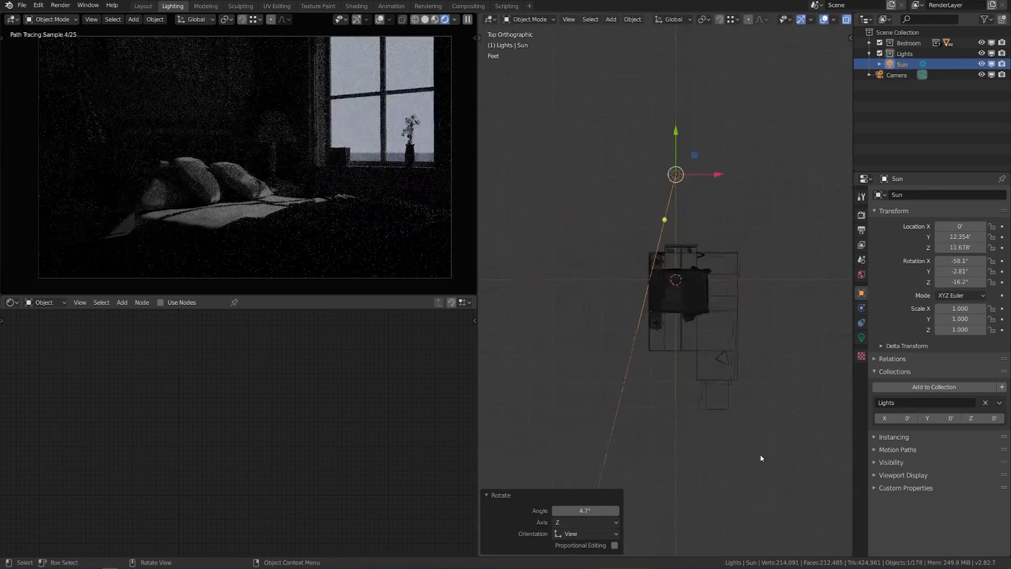
{"action": "key", "text": "r"}
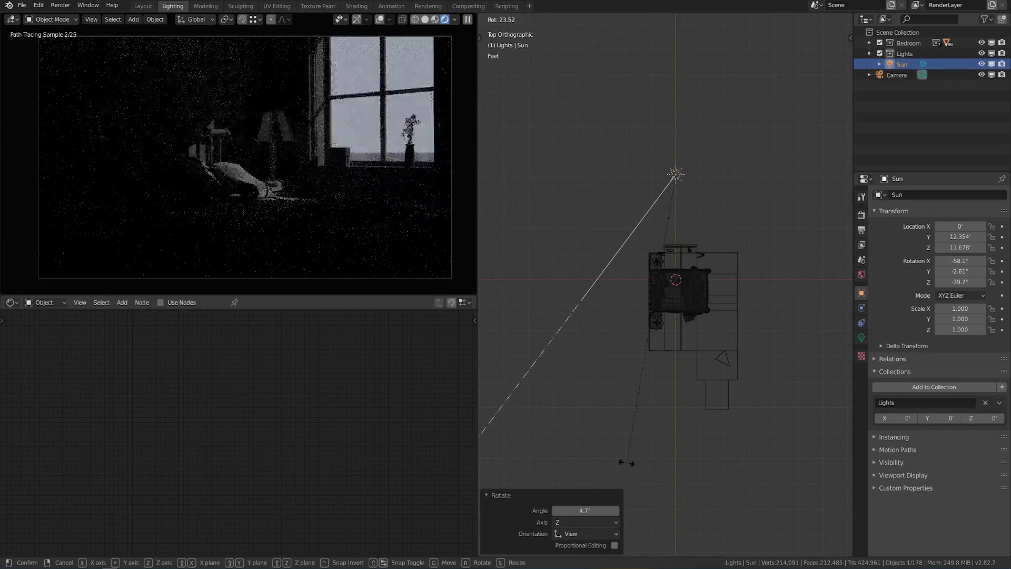
{"action": "left_click", "coordinate": [735, 453]}
Fine-tune the Sun's tilt and direction in the right, top and front views.
{"action": "key", "text": "KP_3"}
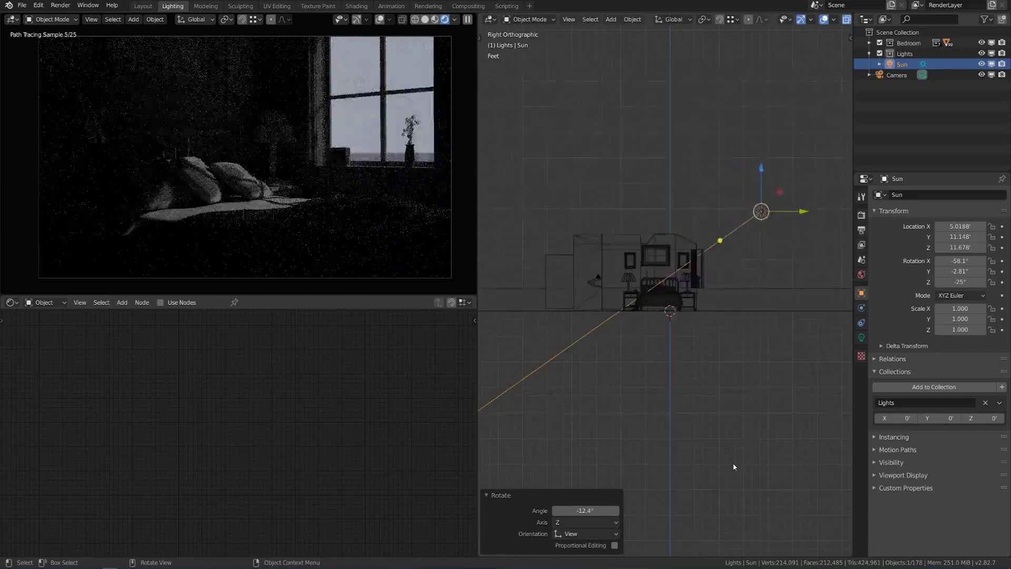
{"action": "key", "text": "r"}
{"action": "left_click", "coordinate": [719, 442]}
{"action": "key", "text": "KP_7"}
{"action": "key", "text": "r"}
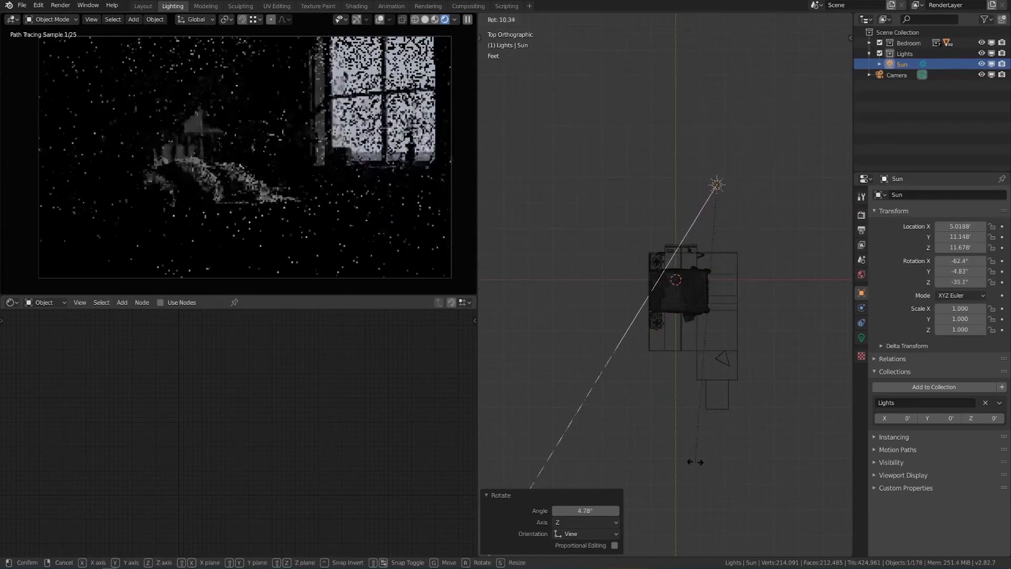
{"action": "left_click", "coordinate": [740, 453]}
{"action": "key", "text": "KP_1"}
{"action": "key", "text": "r"}
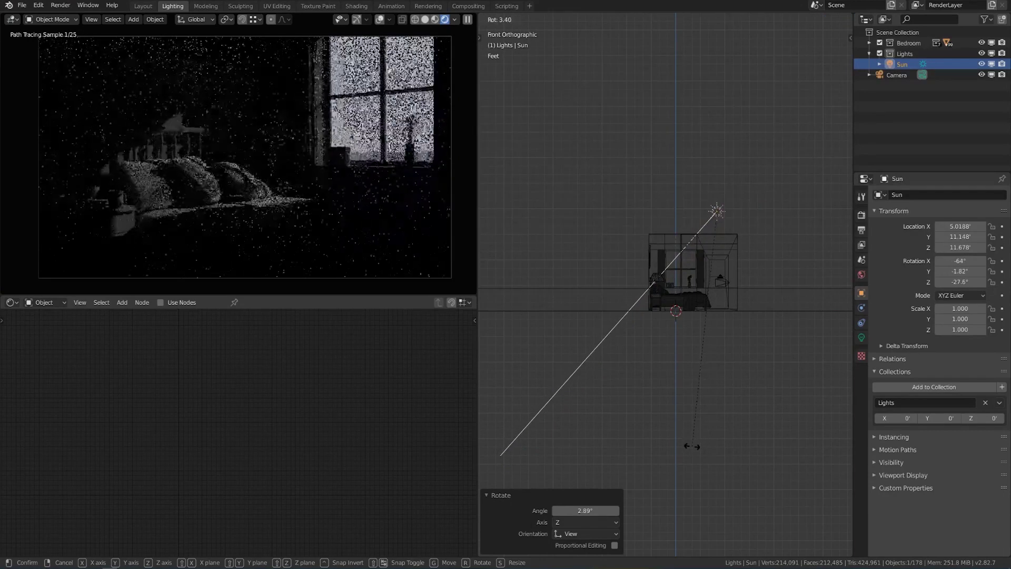
{"action": "left_click", "coordinate": [694, 446]}
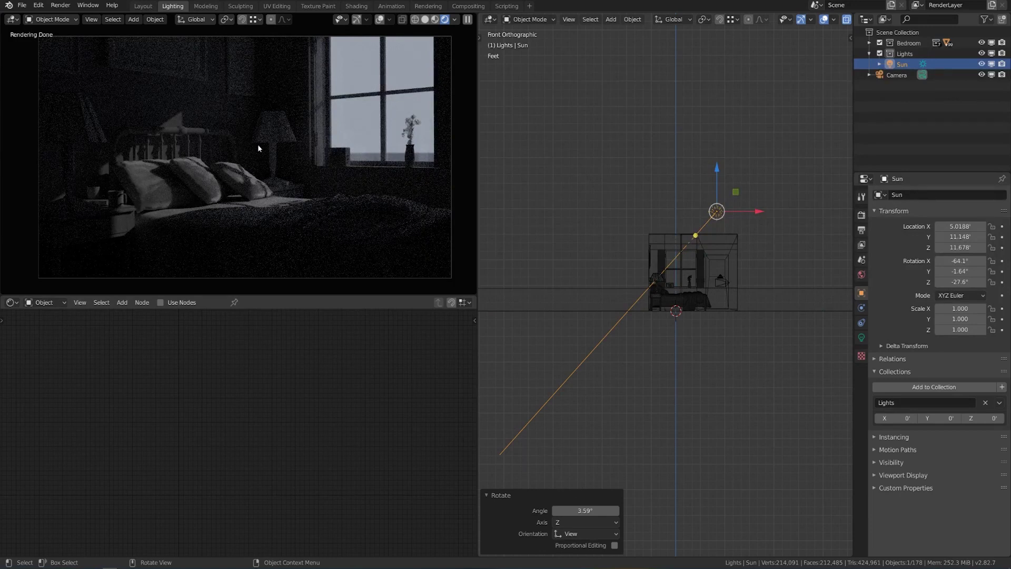
Try another Sun direction from above, then undo it to keep rotation X -64.1°, Y -1.64°, Z -27.6°.
{"action": "key", "text": "KP_7"}
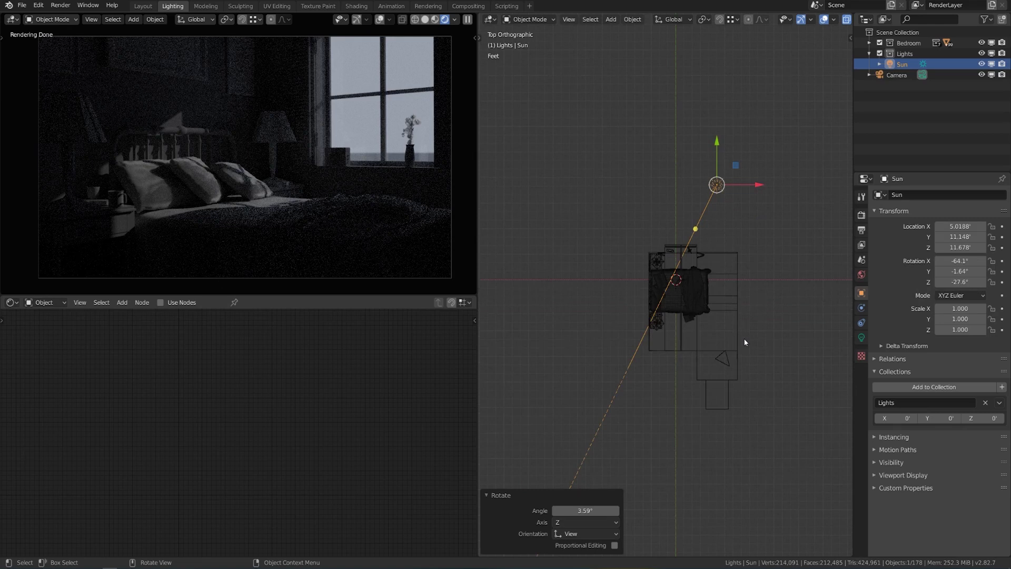
{"action": "key", "text": "r"}
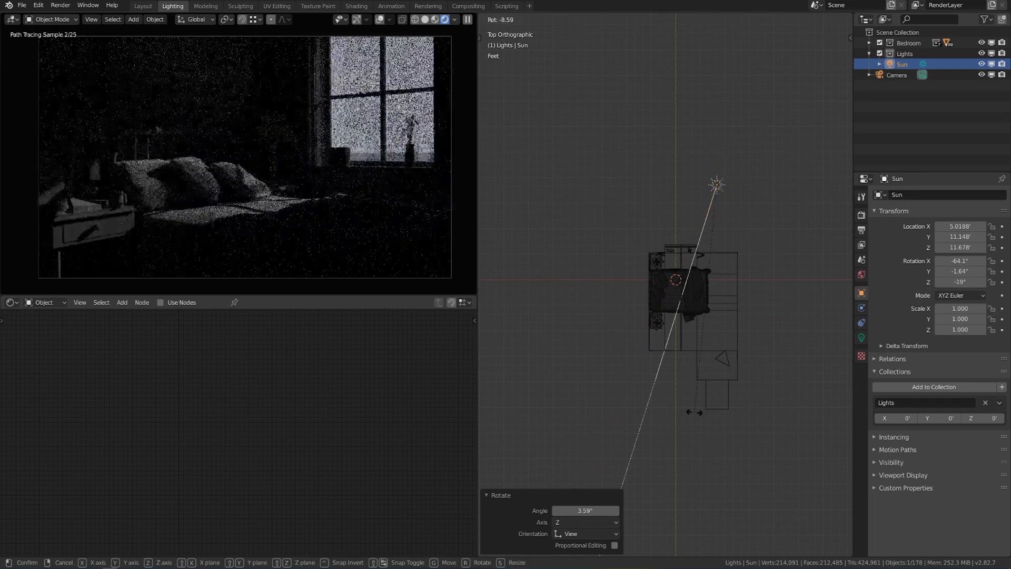
{"action": "left_click", "coordinate": [693, 410]}
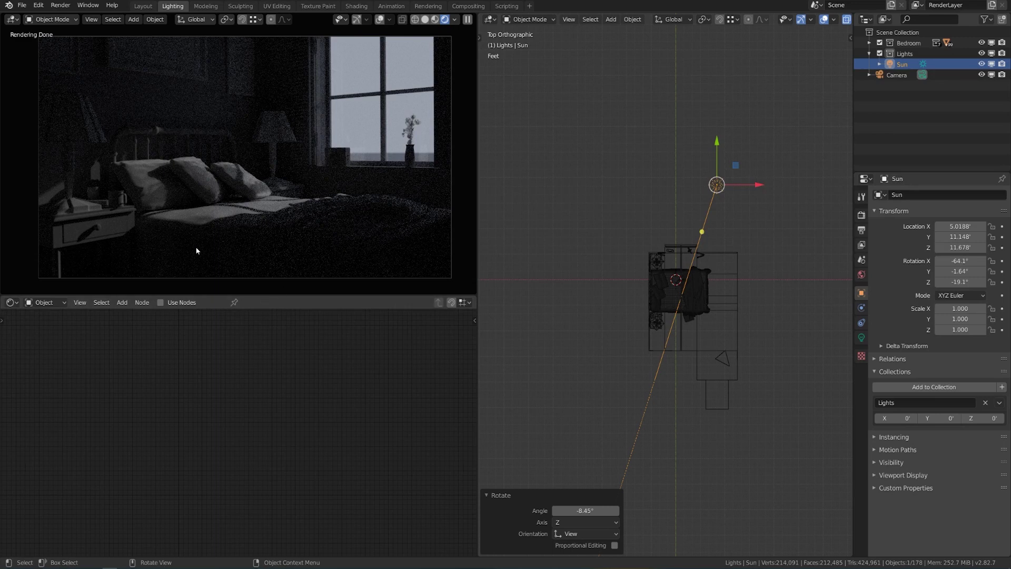
{"action": "key", "text": "ctrl+z"}
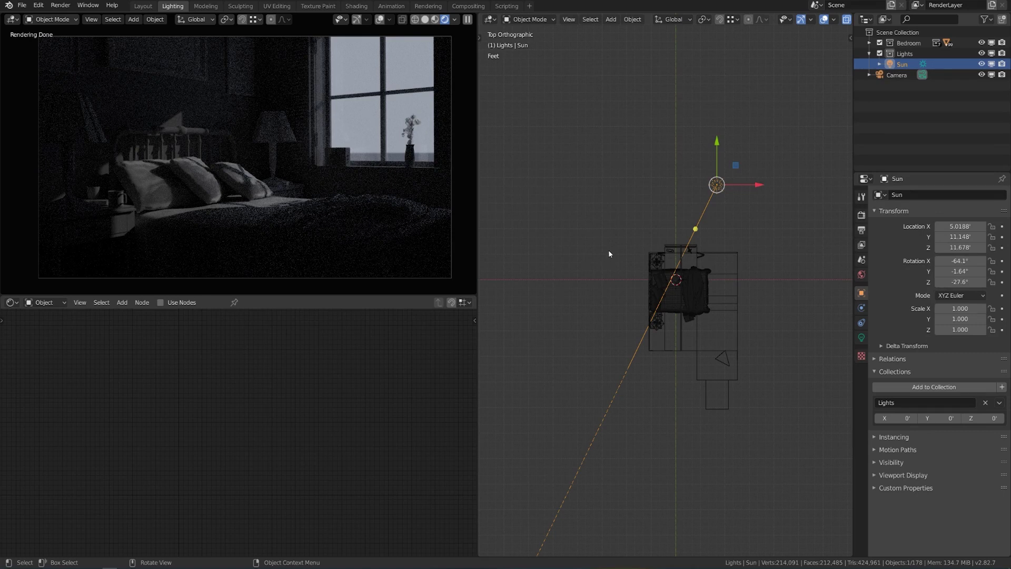
Set the Sun lamp's Strength to 15 in its Light properties.
{"action": "left_click", "coordinate": [862, 338]}
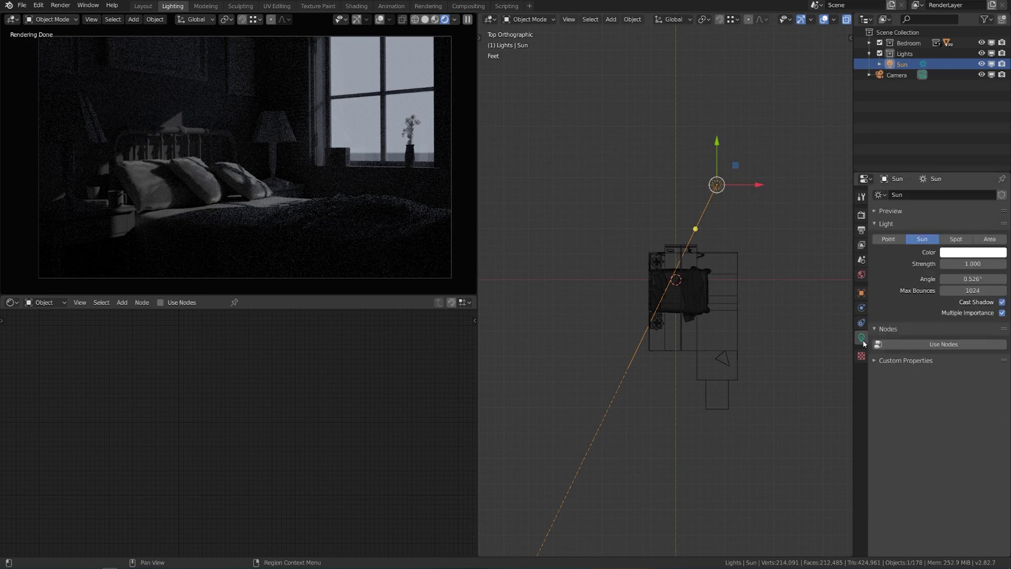
{"action": "left_click_drag", "start_coordinate": [888, 171], "coordinate": [888, 144]}
{"action": "left_click_drag", "start_coordinate": [973, 237], "coordinate": [1006, 238]}
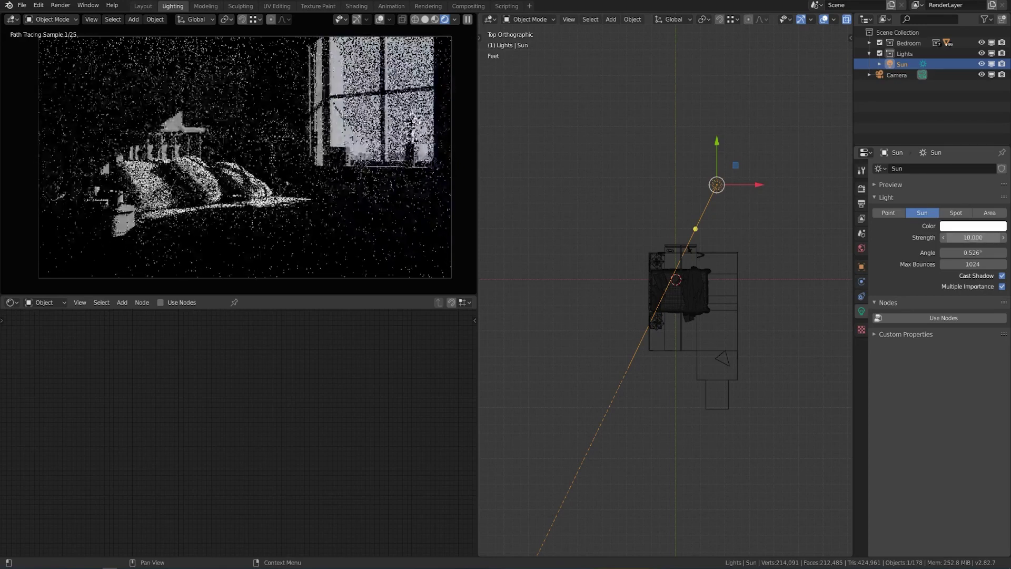
{"action": "left_click", "coordinate": [973, 237]}
{"action": "type", "text": "15"}
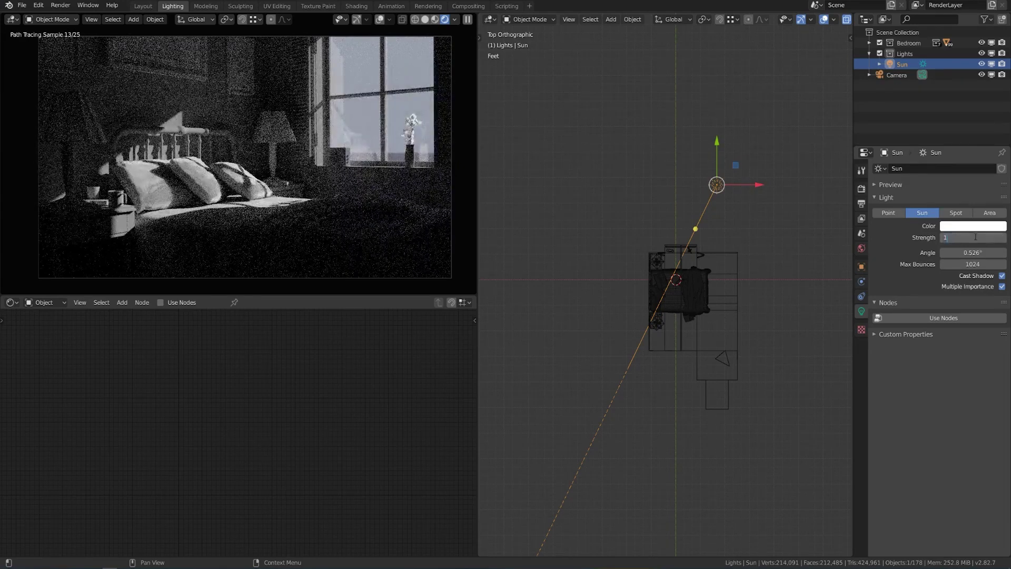
{"action": "key", "text": "Return"}
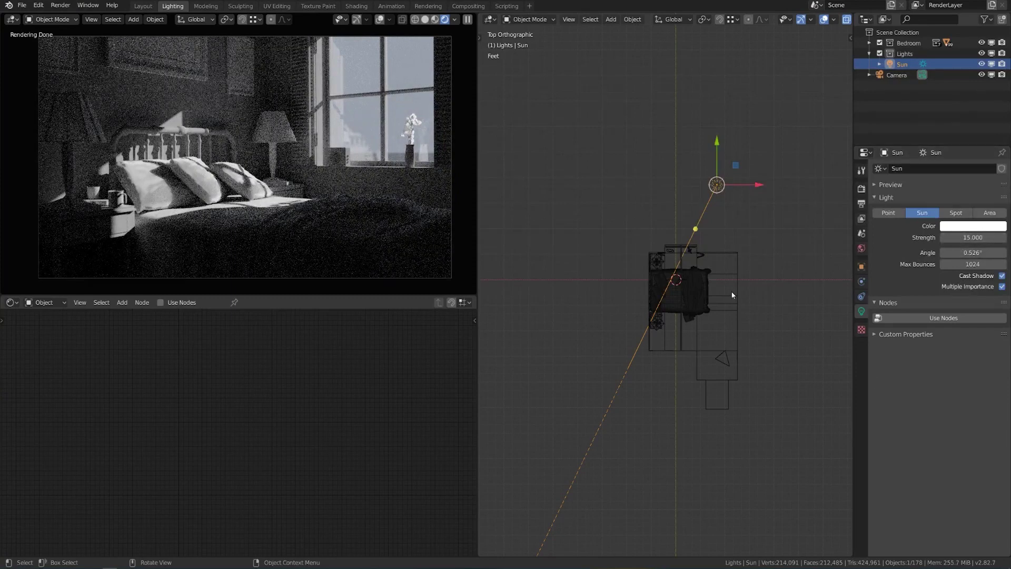
In Render Properties, compare the Standard view transform, then return Color Management to Filmic.
{"action": "left_click", "coordinate": [862, 189]}
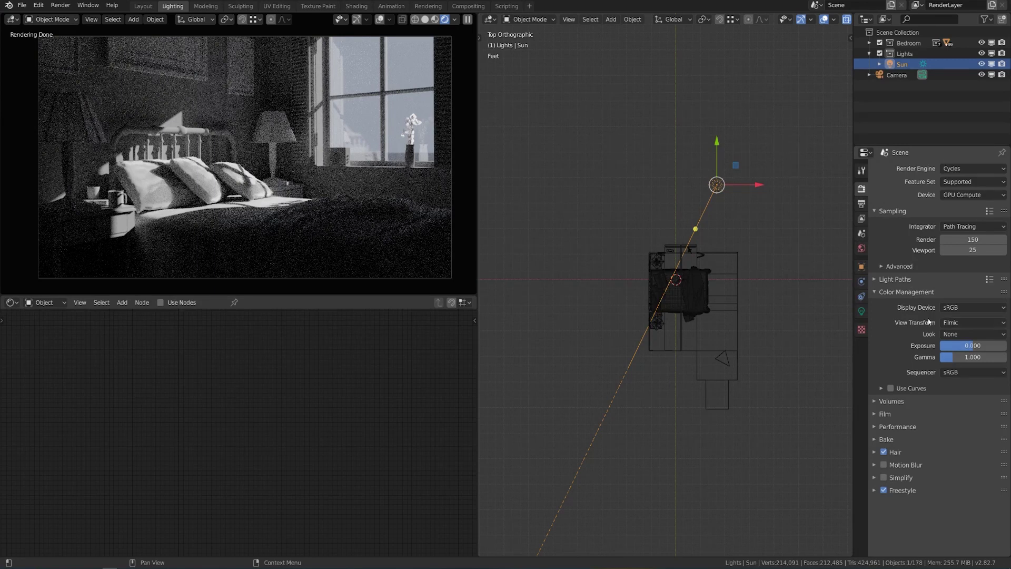
{"action": "left_click", "coordinate": [952, 323]}
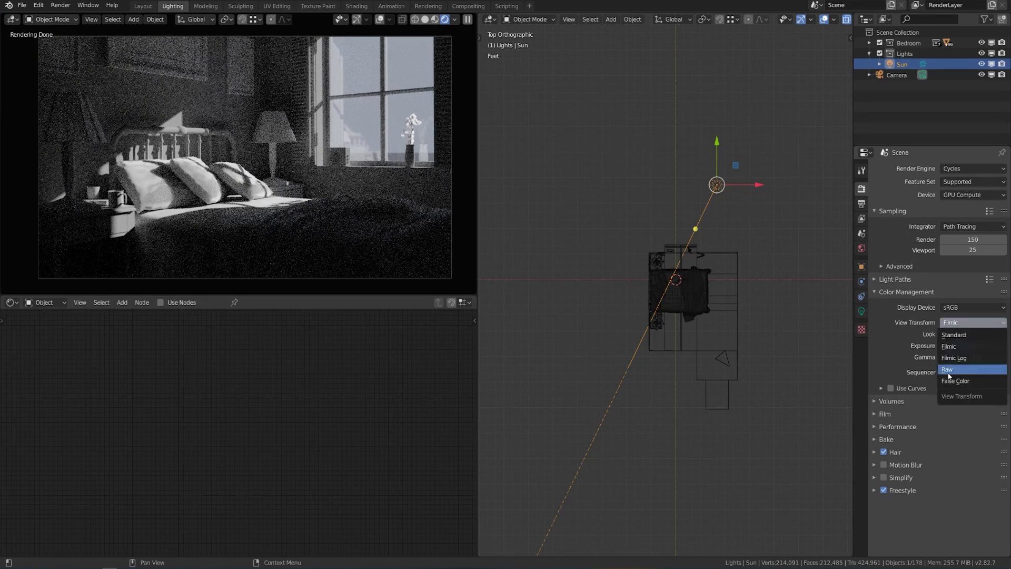
{"action": "left_click", "coordinate": [967, 336]}
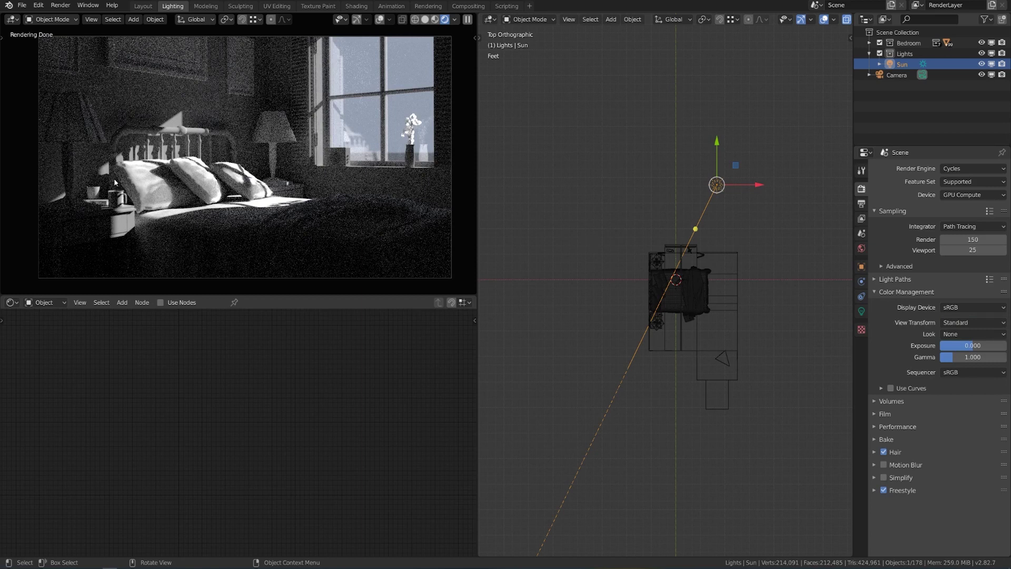
{"action": "left_click", "coordinate": [967, 322]}
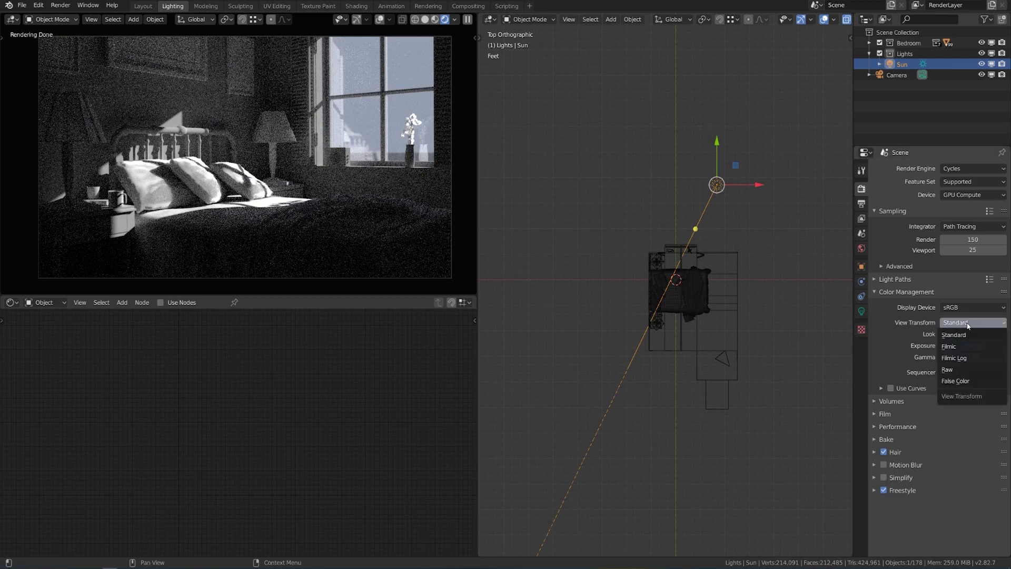
{"action": "left_click", "coordinate": [958, 347]}
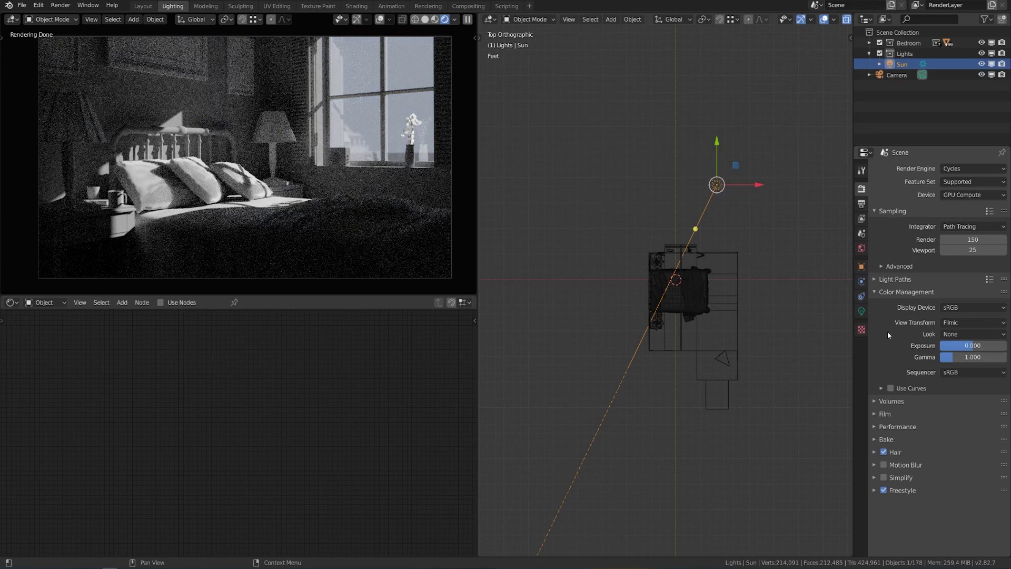
{"action": "left_click", "coordinate": [861, 312]}
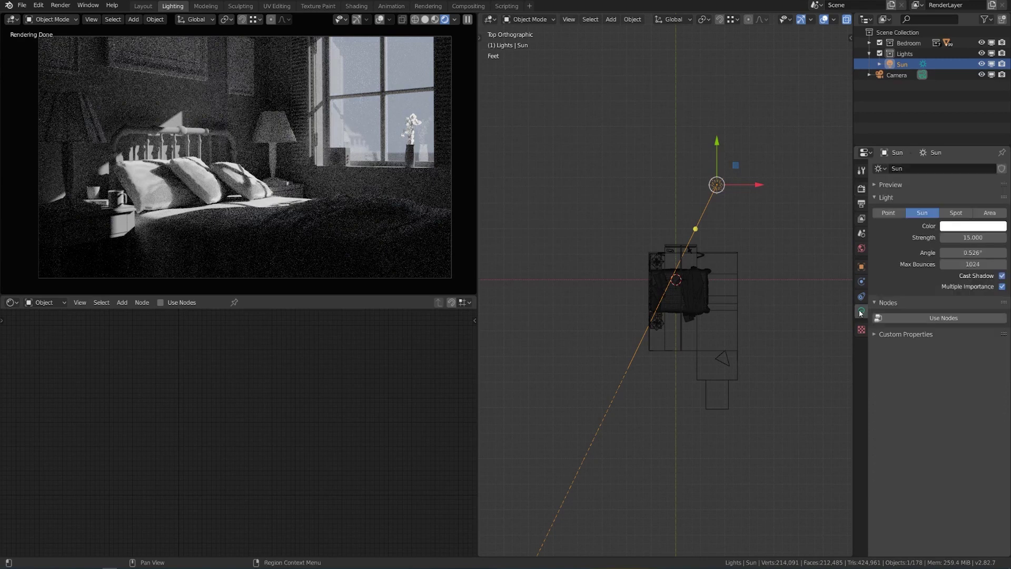
Tint the Sun's colour a warm pale peach on the colour wheel.
{"action": "left_click", "coordinate": [972, 226]}
{"action": "left_click_drag", "start_coordinate": [952, 124], "coordinate": [950, 130]}
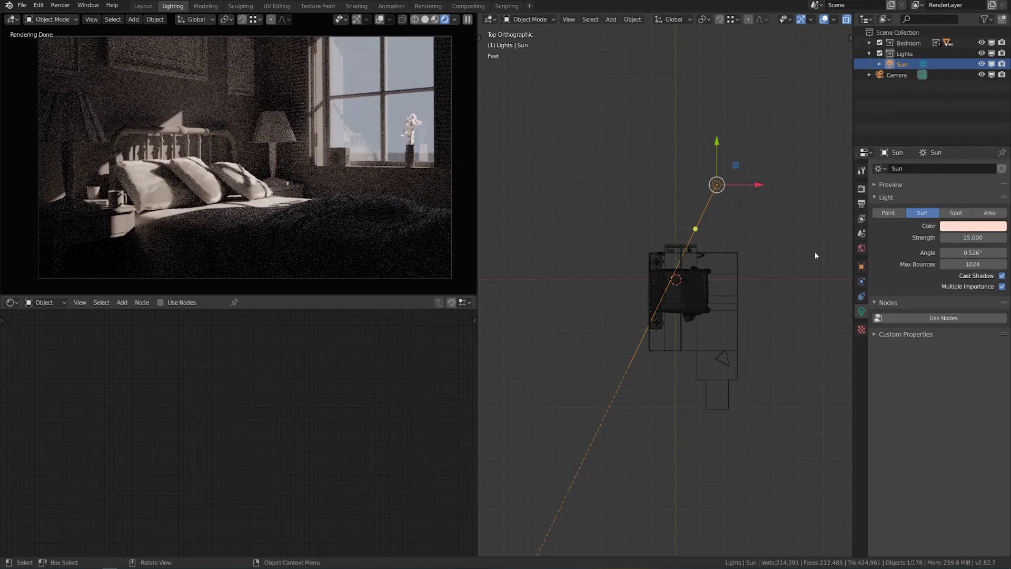
{"action": "left_click", "coordinate": [861, 248]}
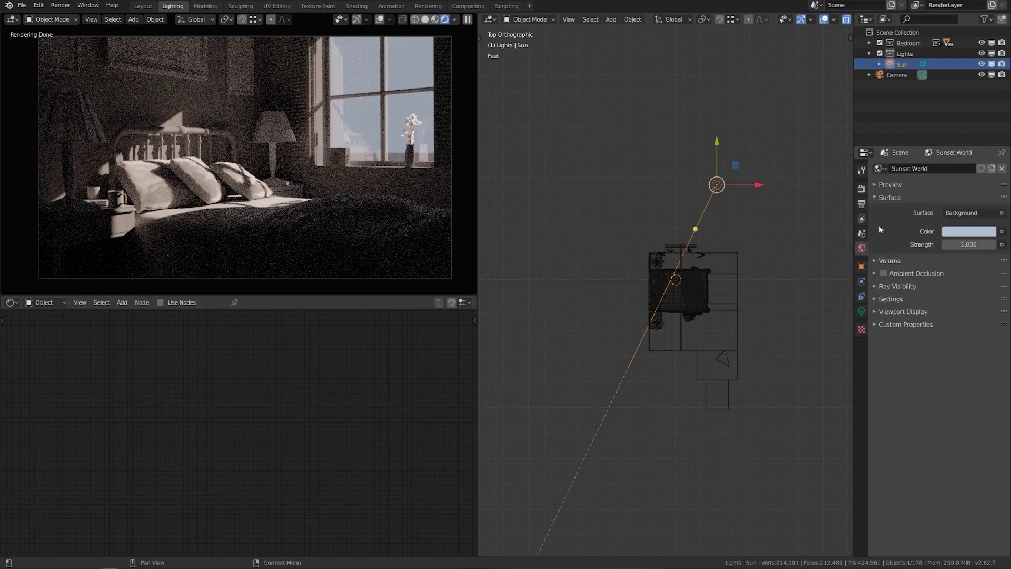
Plug a Sky Texture into the world Color and raise the world Strength to 50.
{"action": "left_click", "coordinate": [1002, 232]}
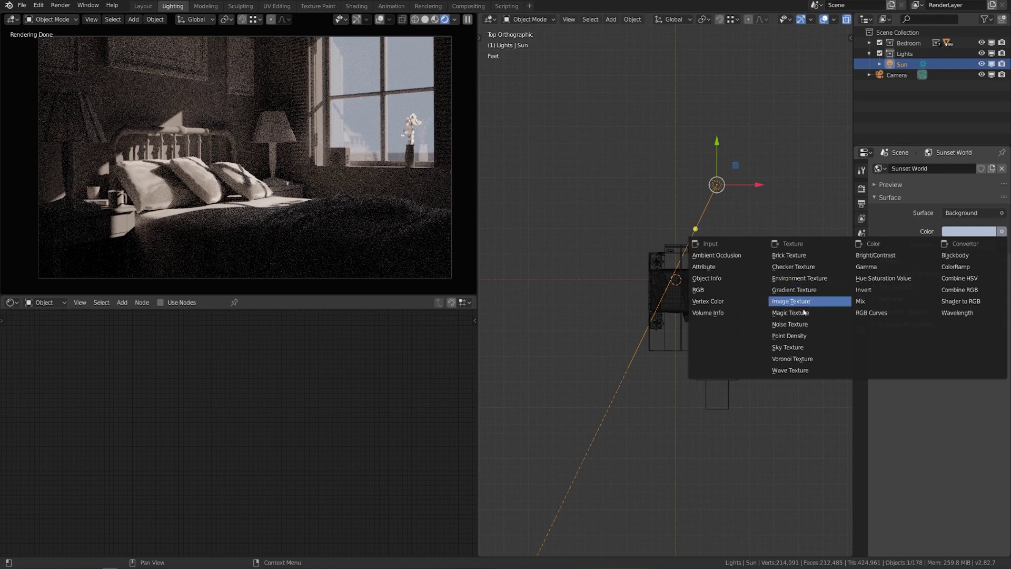
{"action": "left_click", "coordinate": [790, 348]}
{"action": "left_click", "coordinate": [970, 326]}
{"action": "type", "text": "1.0"}
{"action": "key", "text": "Return"}
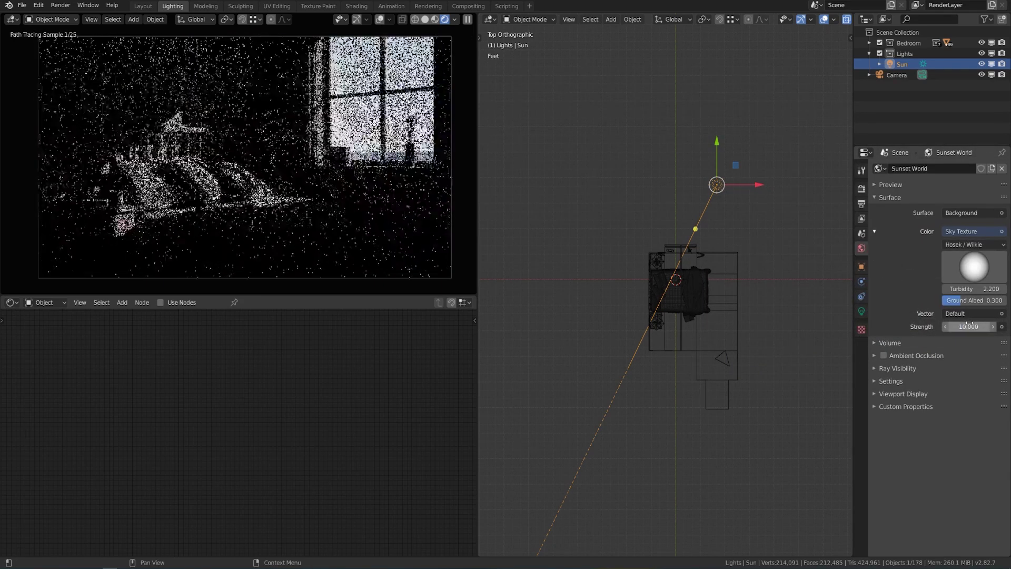
{"action": "mouse_move", "coordinate": [969, 326]}
{"action": "left_mouse_down"}
{"action": "mouse_move", "coordinate": [995, 326]}
{"action": "mouse_move", "coordinate": [956, 326]}
{"action": "left_mouse_up"}
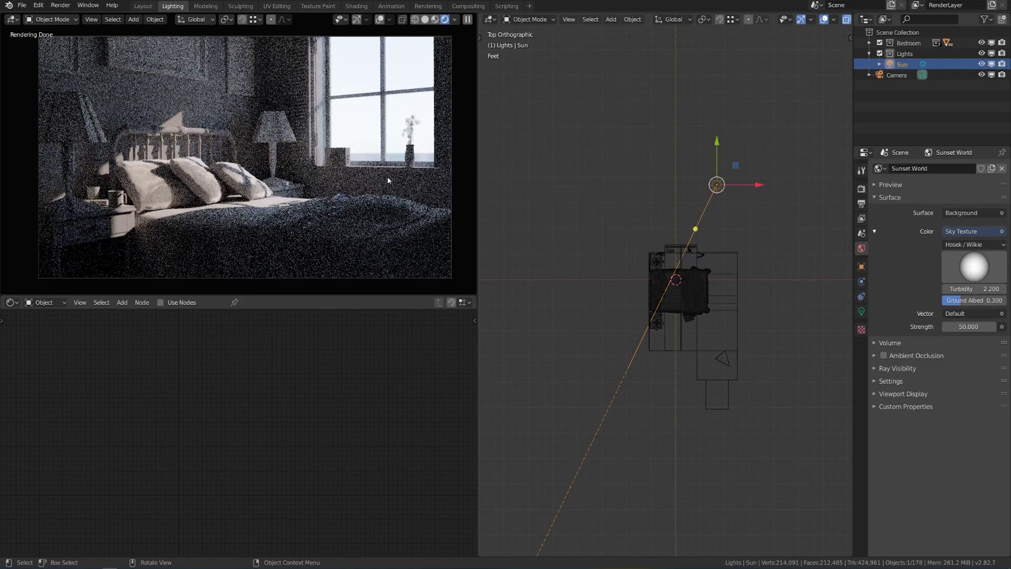
{"action": "left_click", "coordinate": [861, 189]}
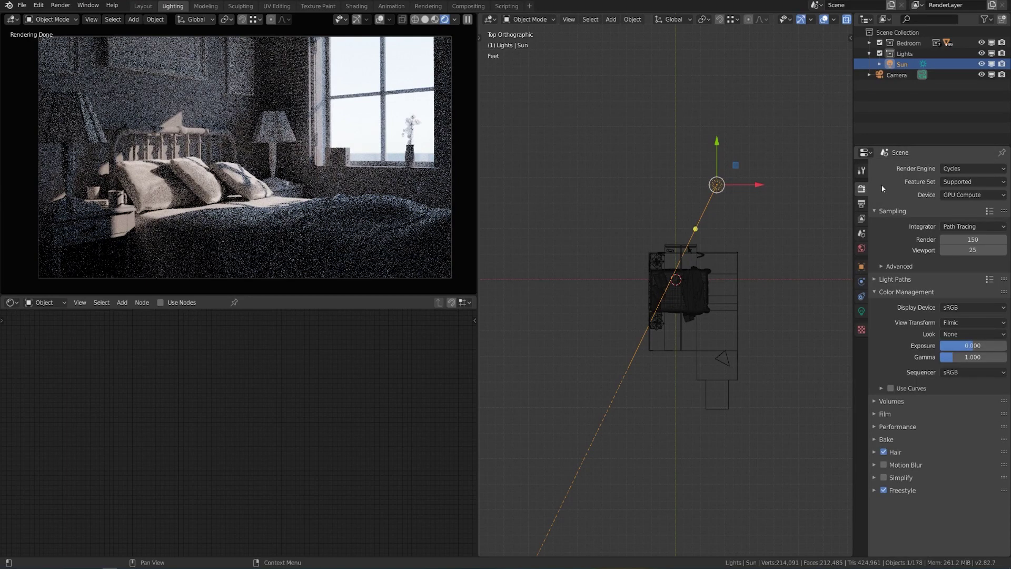
Expand Light Paths, check the Sun settings, then raise Color Management Exposure to 4.678.
{"action": "left_click", "coordinate": [898, 279]}
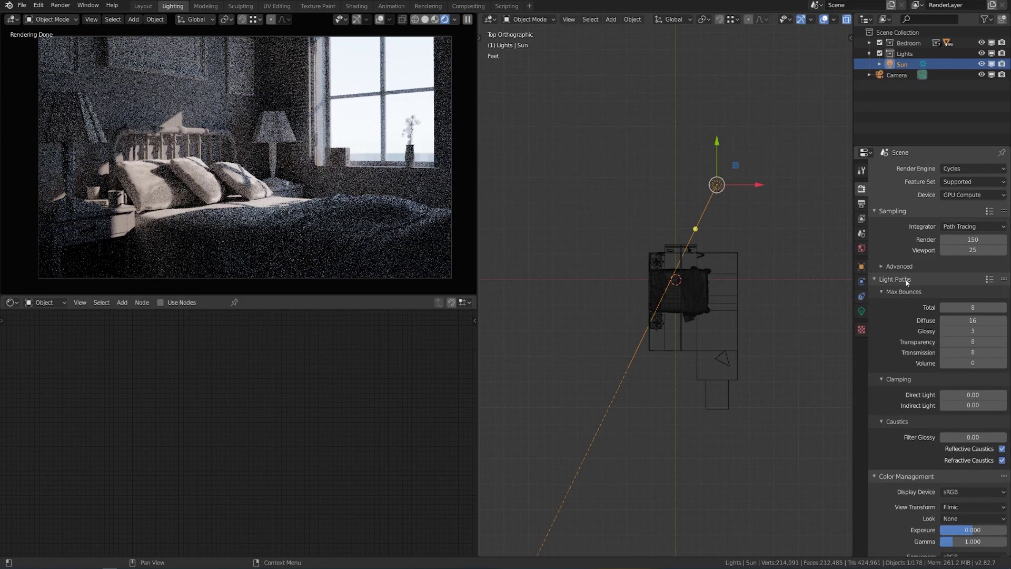
{"action": "left_click", "coordinate": [864, 311]}
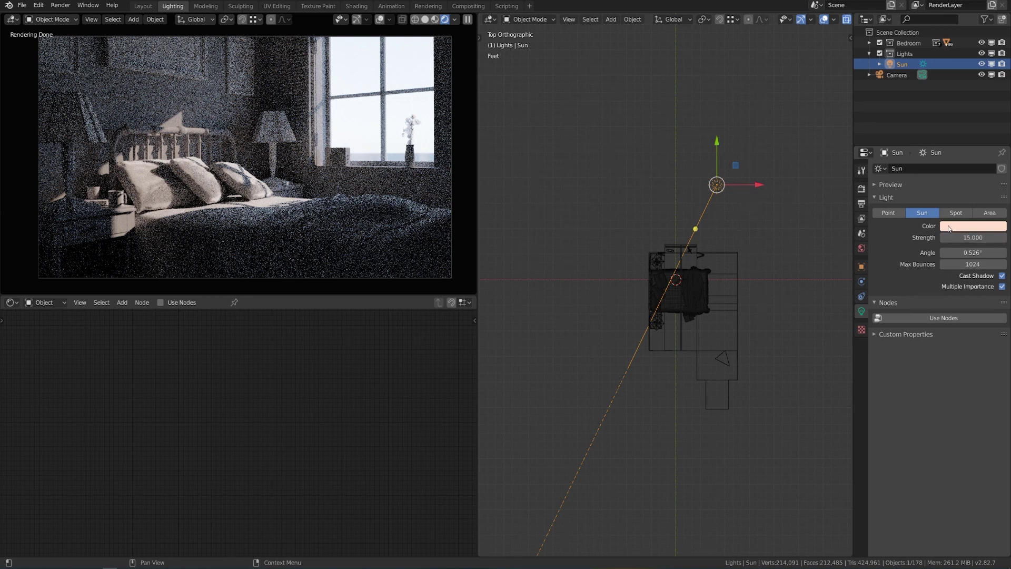
{"action": "left_click", "coordinate": [862, 190]}
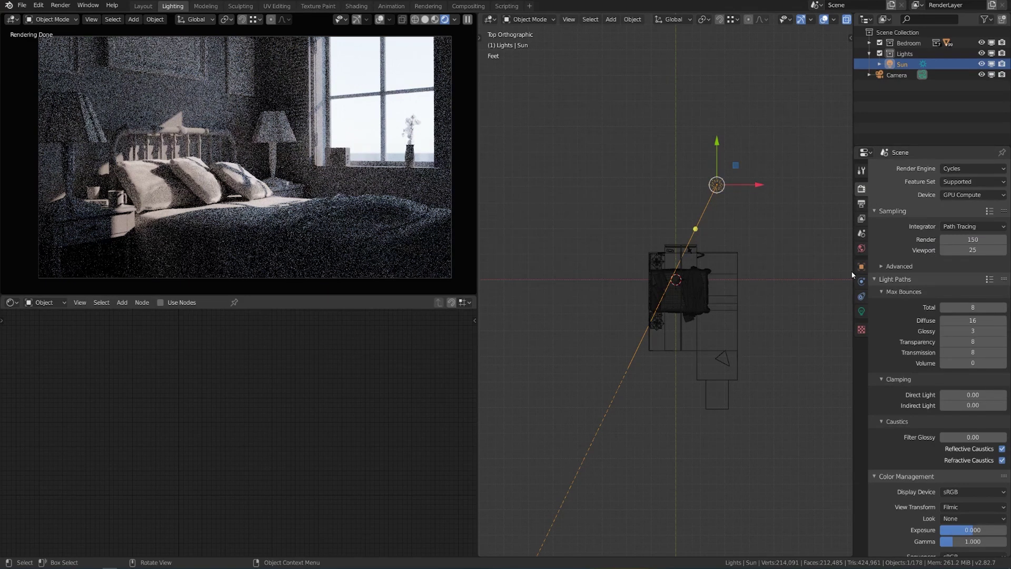
{"action": "left_click", "coordinate": [900, 283]}
{"action": "left_click", "coordinate": [900, 284]}
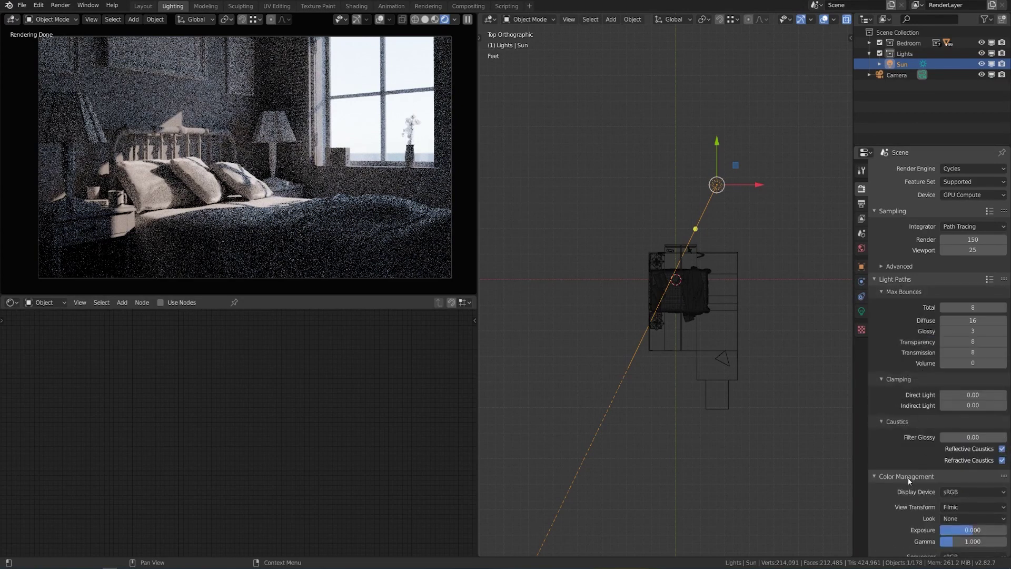
{"action": "scroll", "coordinate": [908, 476], "scroll_direction": "down", "scroll_amount": 2}
{"action": "left_click_drag", "start_coordinate": [975, 497], "coordinate": [989, 496]}
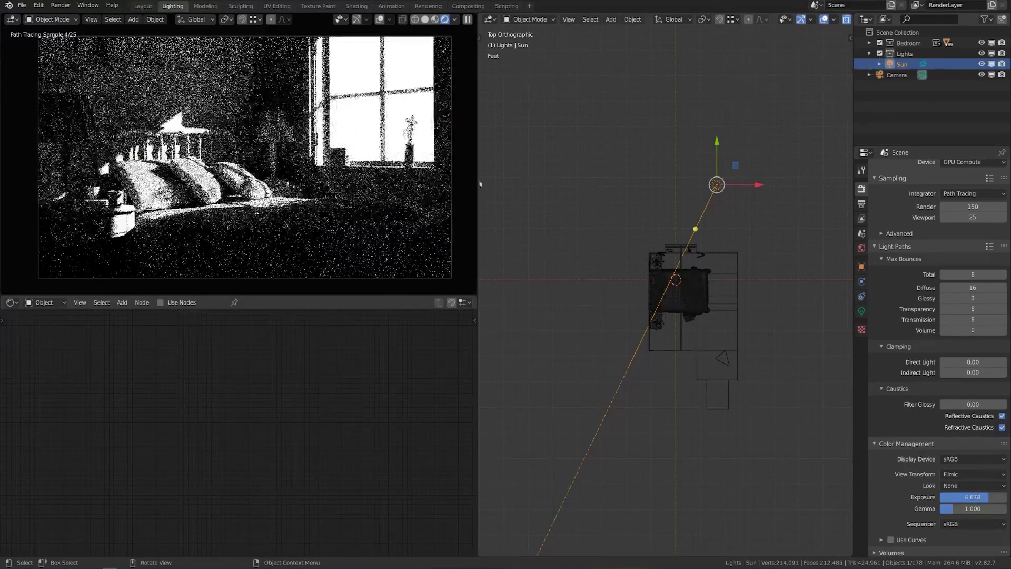
Set the Viewport samples to 50.
{"action": "double_click", "coordinate": [967, 217]}
{"action": "type", "text": "50"}
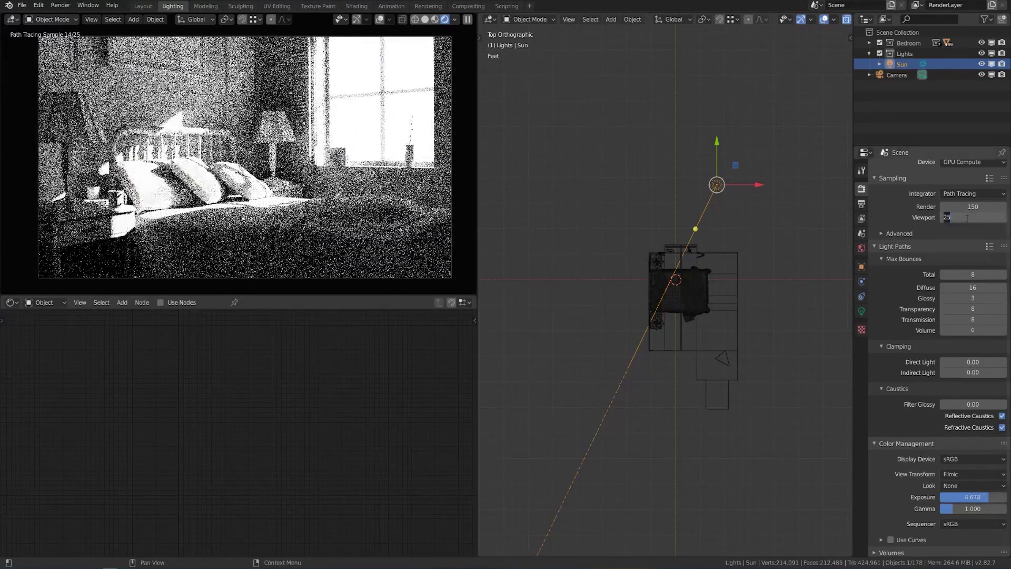
{"action": "key", "text": "Return"}
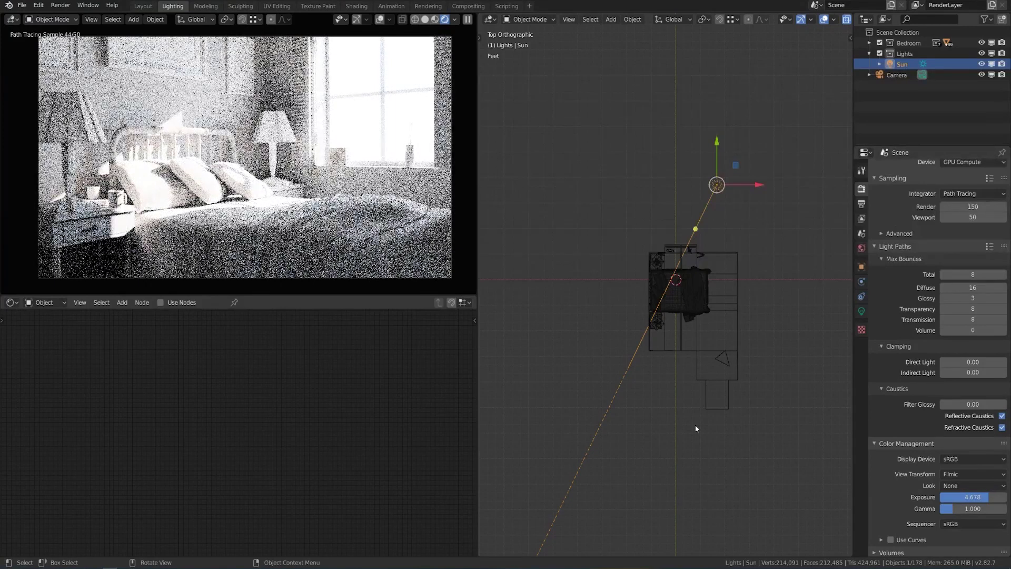
Lower the Color Management Exposure back to 1.
{"action": "left_click_drag", "start_coordinate": [990, 497], "coordinate": [966, 496]}
{"action": "left_click", "coordinate": [992, 497]}
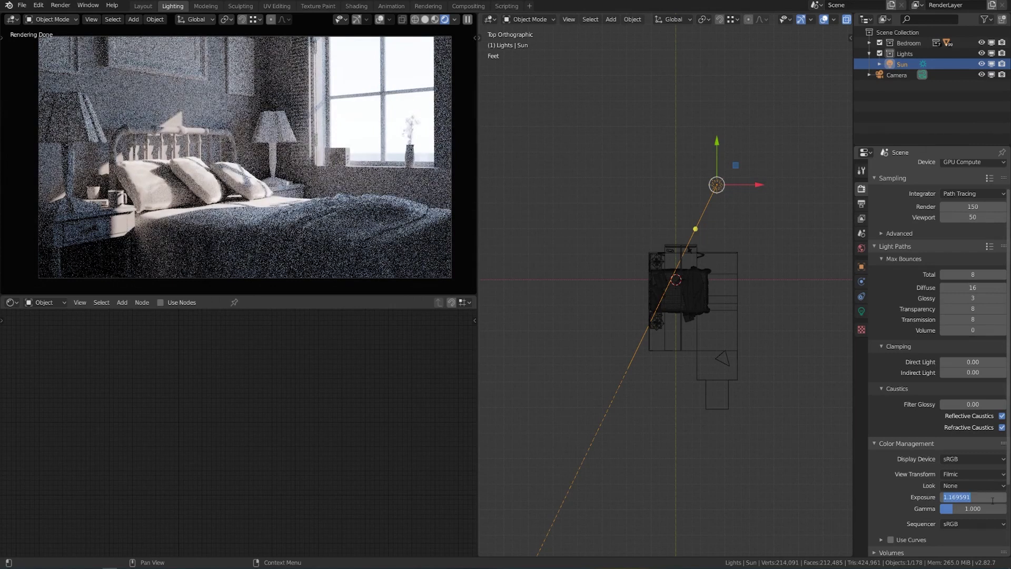
{"action": "type", "text": "1"}
{"action": "key", "text": "Return"}
{"action": "left_click", "coordinate": [862, 312]}
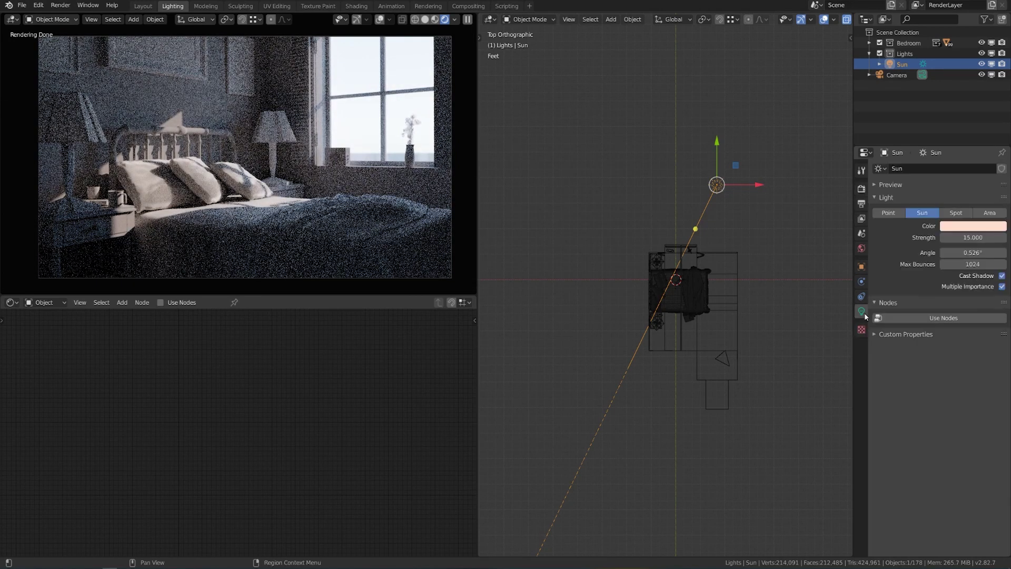
Set the sun light's strength to 50 and return to the Sunset World surface settings.
{"action": "left_click", "coordinate": [981, 237]}
{"action": "type", "text": "50"}
{"action": "key", "text": "Return"}
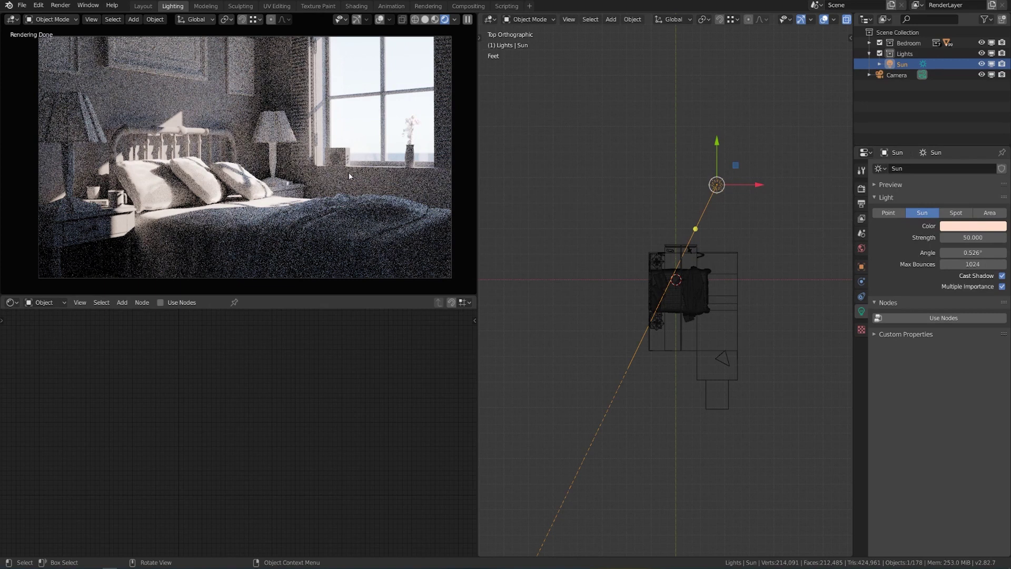
{"action": "left_click", "coordinate": [862, 248]}
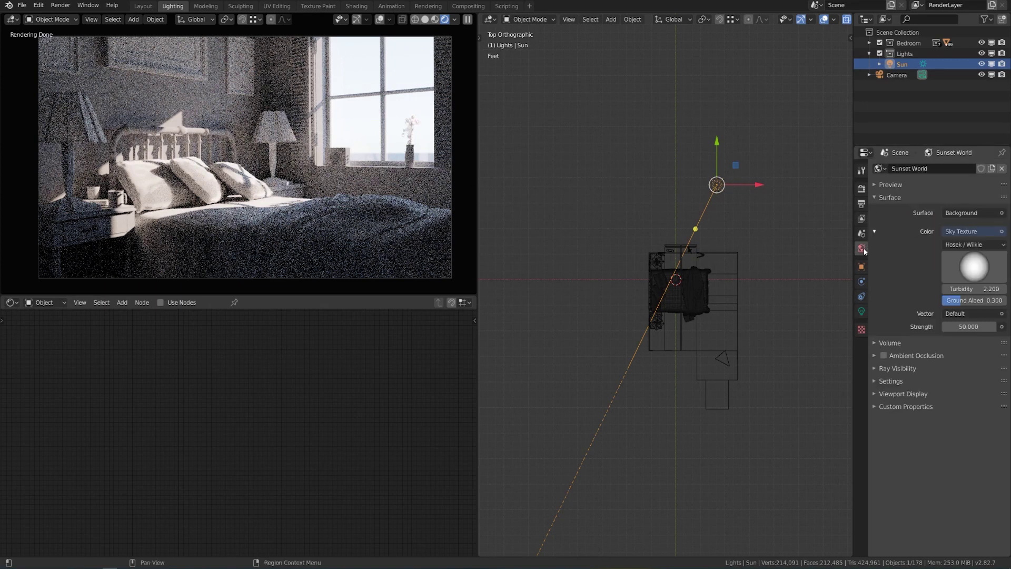
Try world ambient occlusion at distance 10 and factor 0.5, then switch it back off.
{"action": "left_click", "coordinate": [886, 356]}
{"action": "left_click", "coordinate": [913, 355]}
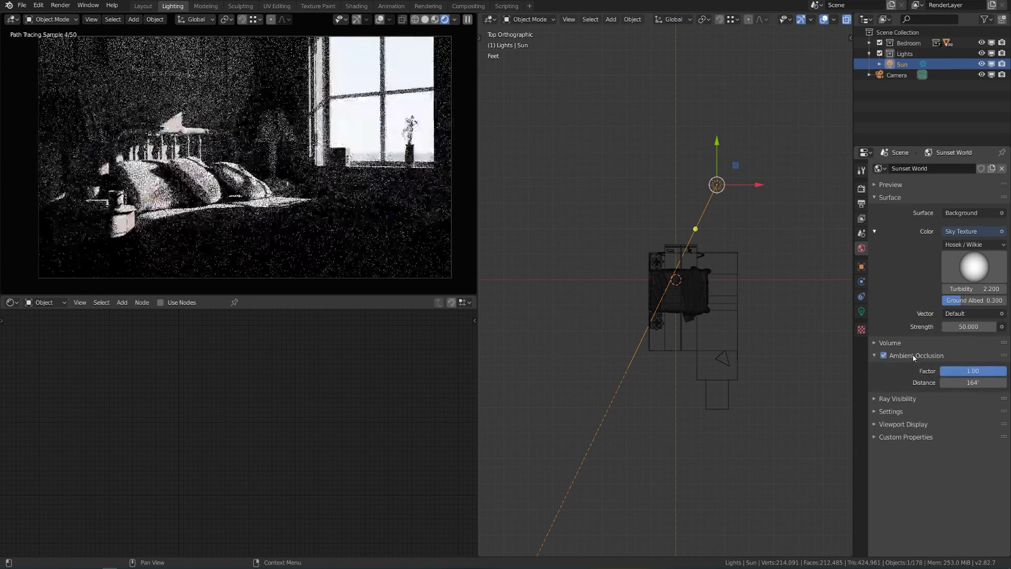
{"action": "left_click", "coordinate": [984, 383]}
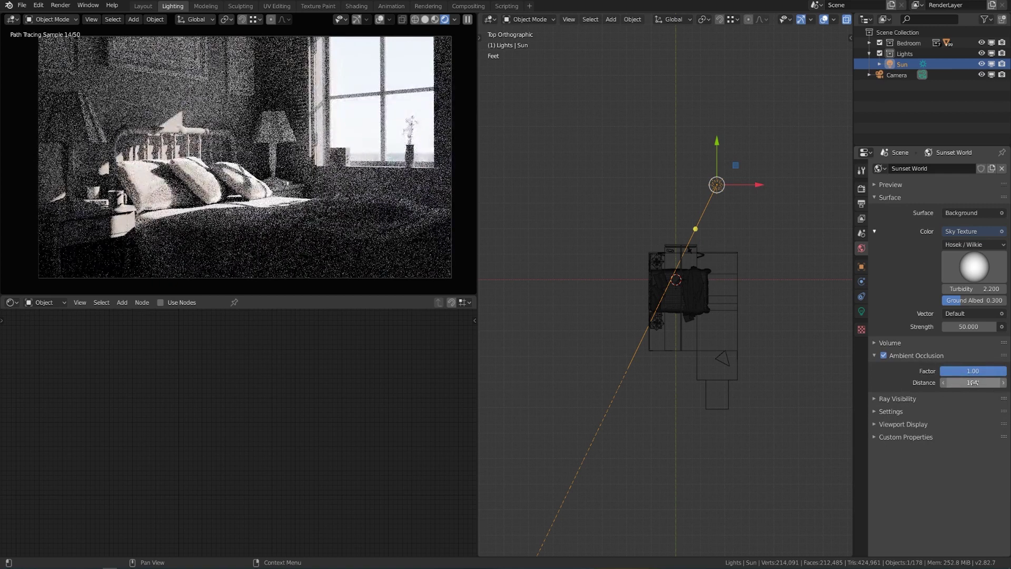
{"action": "type", "text": "10"}
{"action": "key", "text": "Return"}
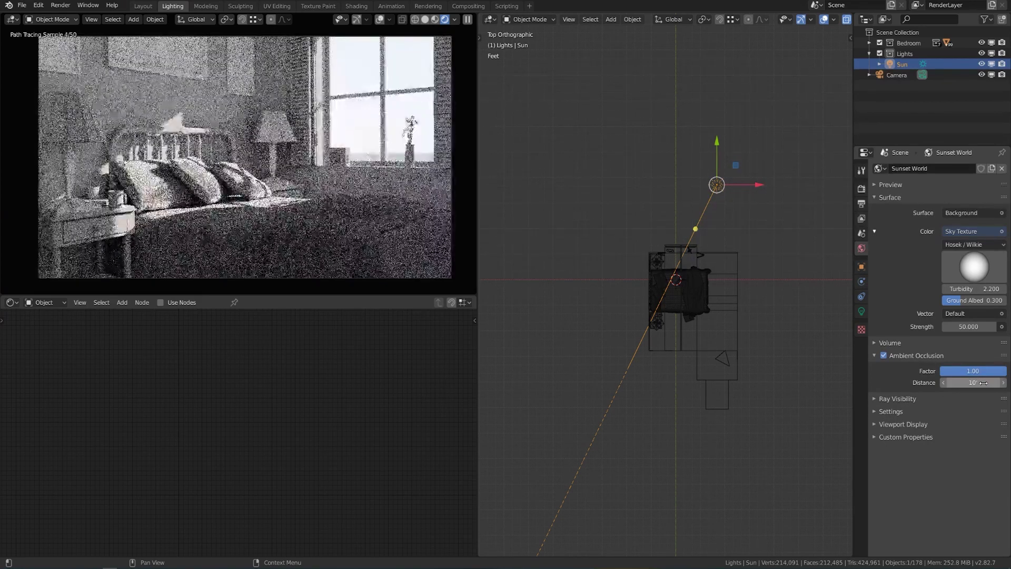
{"action": "left_click_drag", "start_coordinate": [1004, 377], "coordinate": [975, 373]}
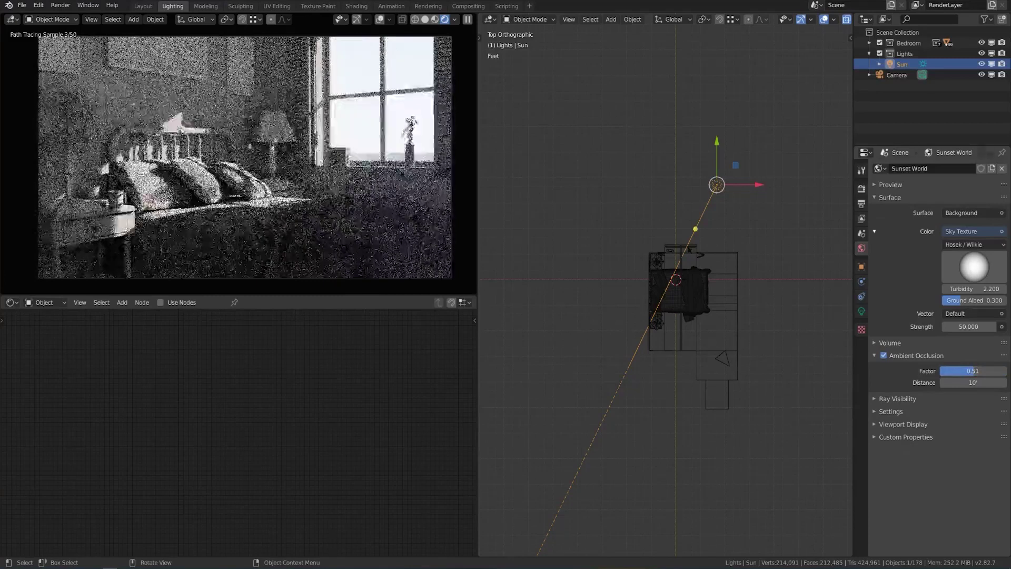
{"action": "left_click", "coordinate": [884, 356]}
{"action": "left_click", "coordinate": [874, 356]}
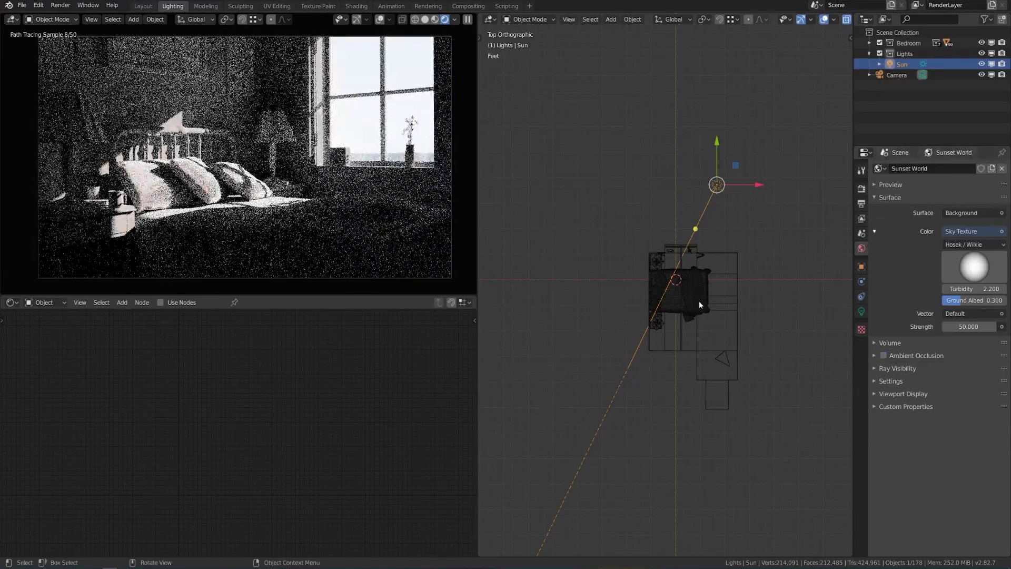
Frame the bedroom from the right-side view and open the Add menu.
{"action": "key", "text": "KP_3"}
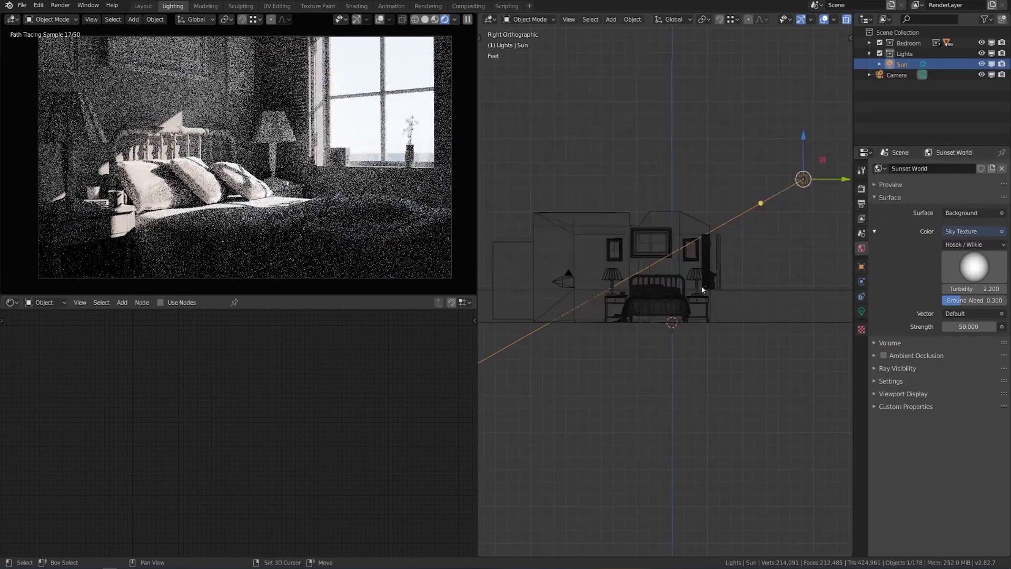
{"action": "middle_click_drag", "start_coordinate": [702, 289], "coordinate": [659, 327], "text": "shift"}
{"action": "scroll", "coordinate": [744, 327], "scroll_direction": "up", "scroll_amount": 1}
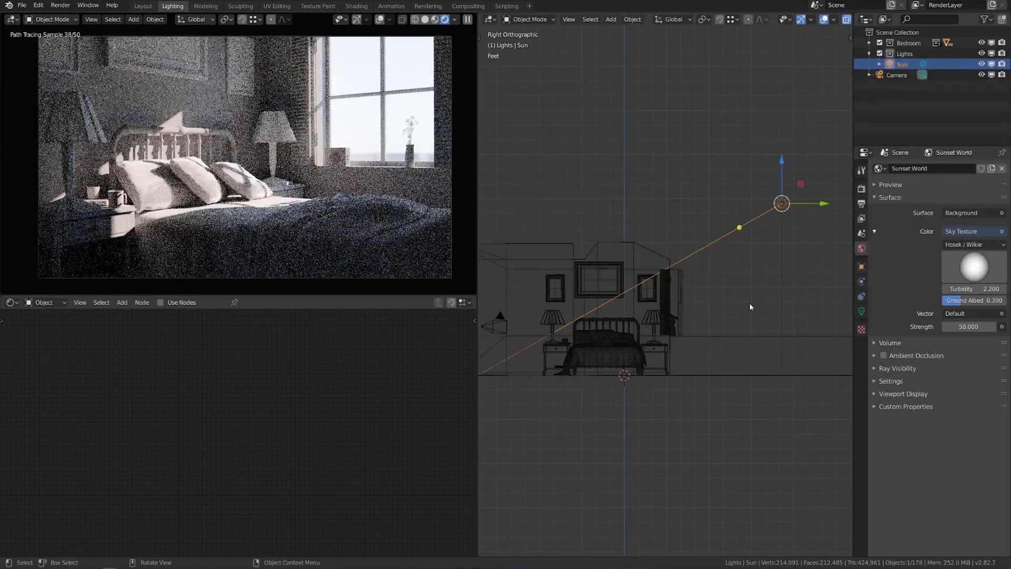
{"action": "key", "text": "shift+a"}
Add an area light, rotate it 90 degrees and move it toward the window.
{"action": "mouse_move", "coordinate": [750, 303]}
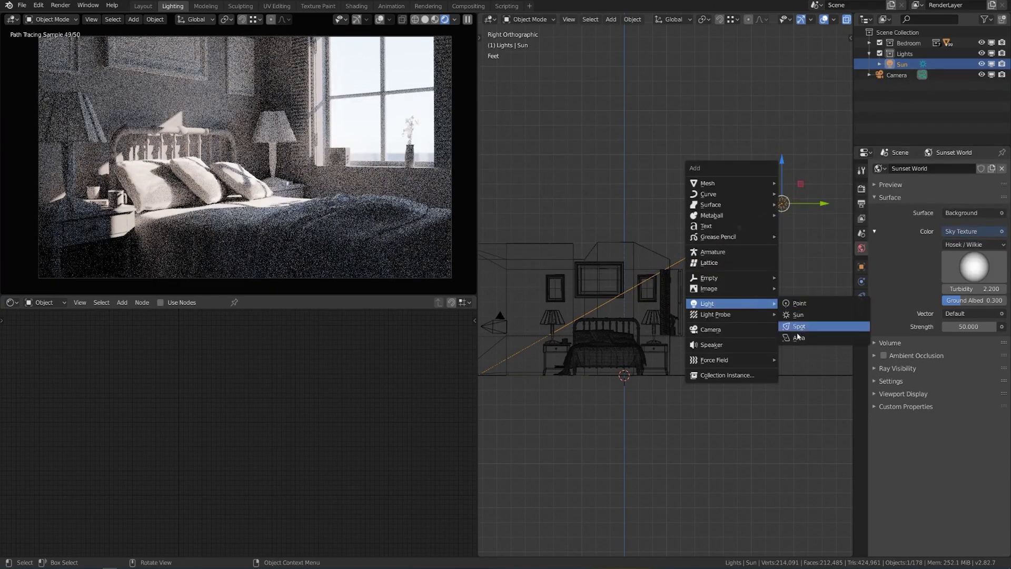
{"action": "left_click", "coordinate": [798, 339]}
{"action": "type", "text": "r90"}
{"action": "key", "text": "Return"}
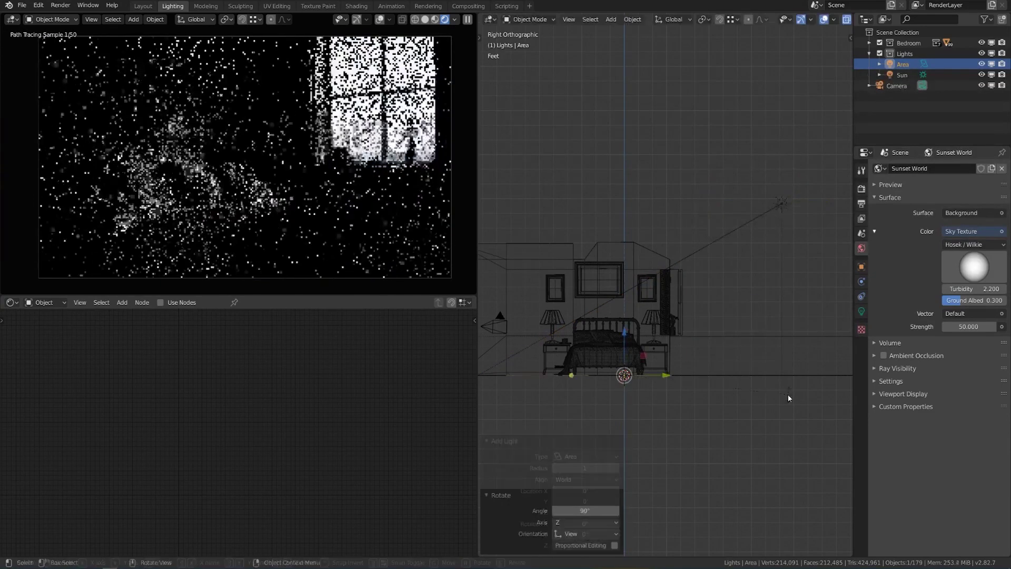
{"action": "scroll", "coordinate": [788, 394], "scroll_direction": "up", "scroll_amount": 4}
{"action": "key", "text": "g"}
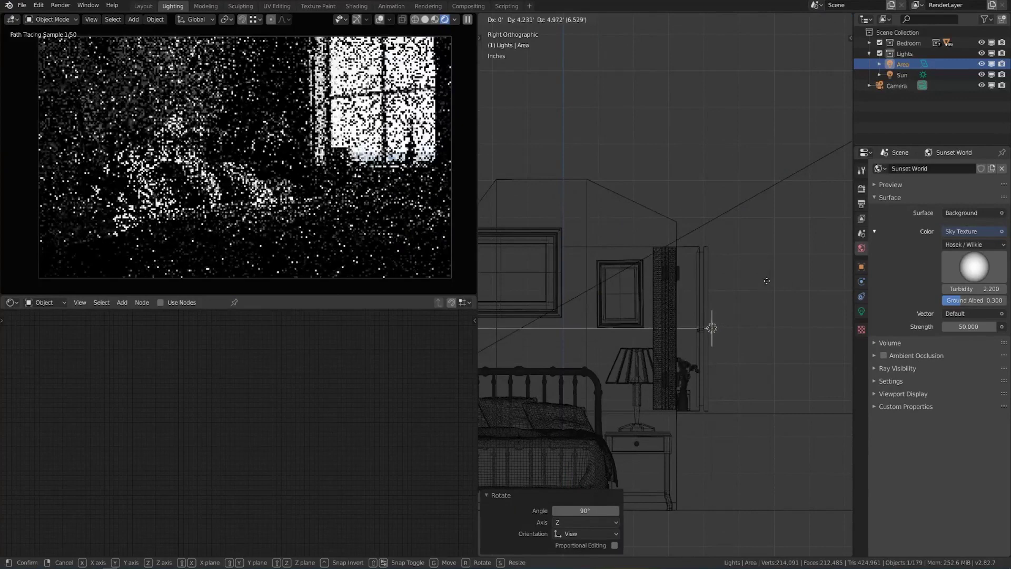
{"action": "left_click", "coordinate": [766, 283]}
In front view, move and scale the area light (4.559) to fill and centre on the window.
{"action": "key", "text": "KP_1"}
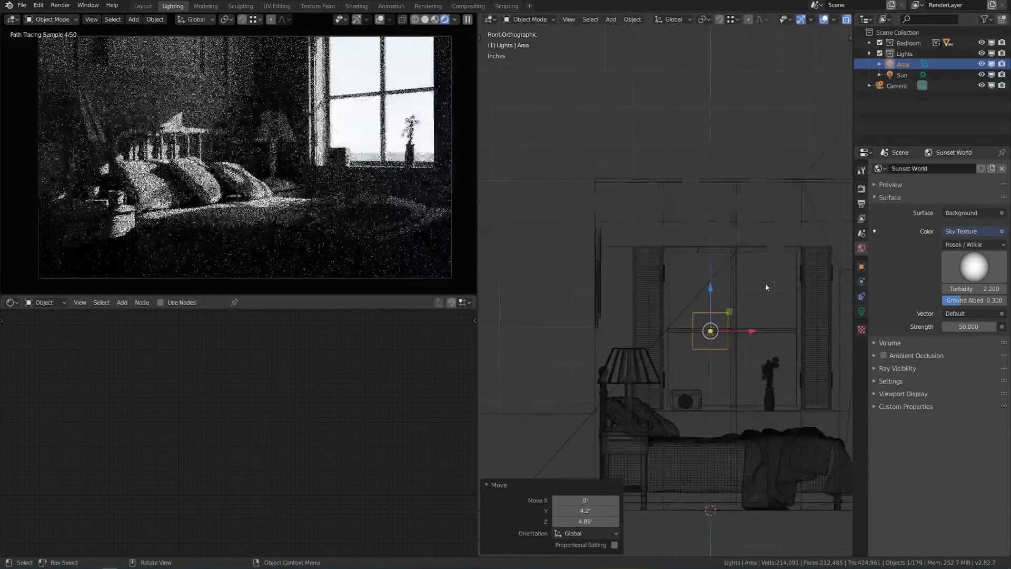
{"action": "scroll", "coordinate": [707, 344], "scroll_direction": "up", "scroll_amount": 1}
{"action": "scroll", "coordinate": [706, 344], "scroll_direction": "up", "scroll_amount": 3}
{"action": "key", "text": "g"}
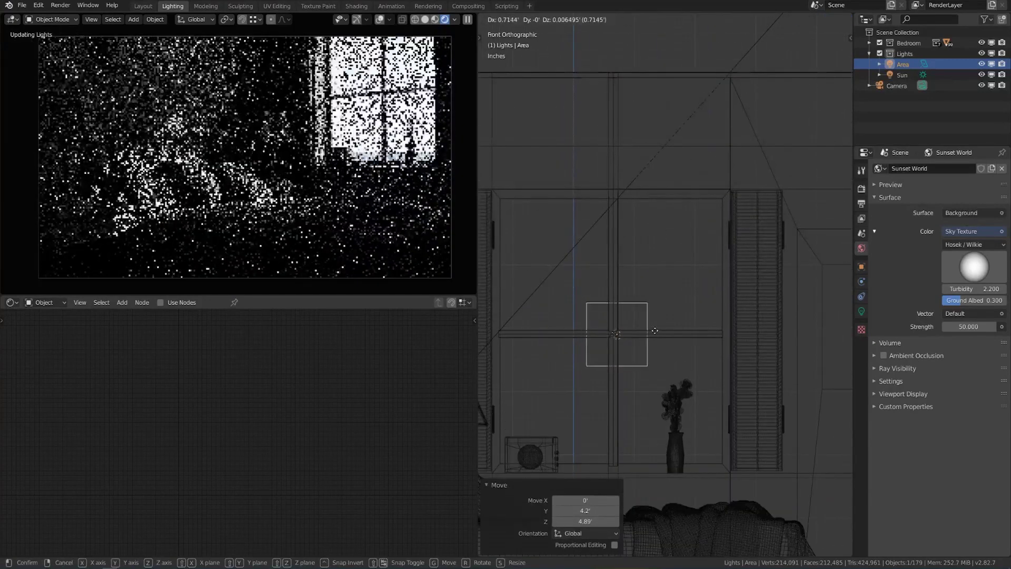
{"action": "left_click", "coordinate": [652, 330]}
{"action": "scroll", "coordinate": [653, 330], "scroll_direction": "down", "scroll_amount": 2}
{"action": "key", "text": "s"}
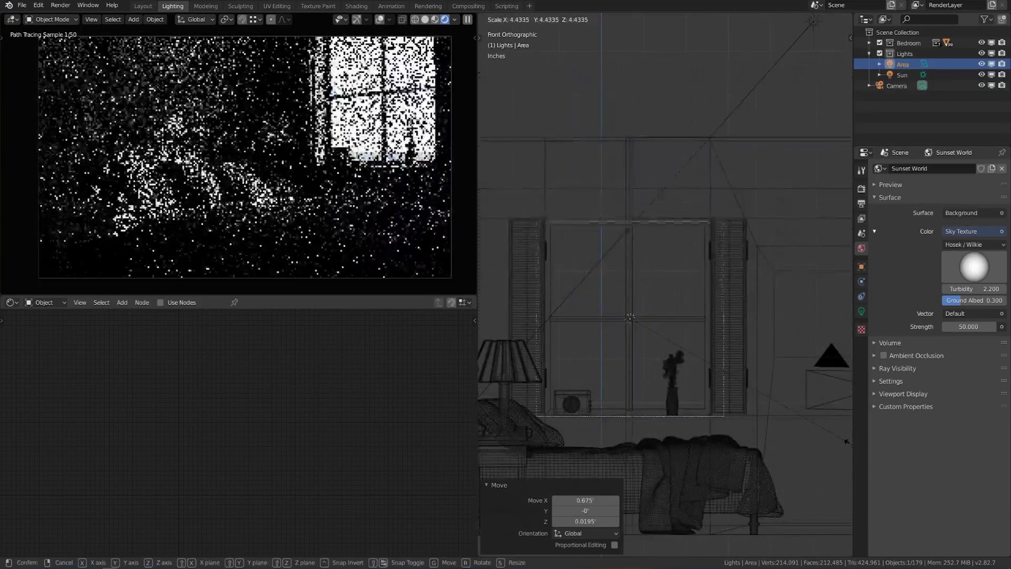
{"action": "left_click", "coordinate": [482, 448]}
{"action": "key", "text": "g"}
{"action": "left_click", "coordinate": [700, 428]}
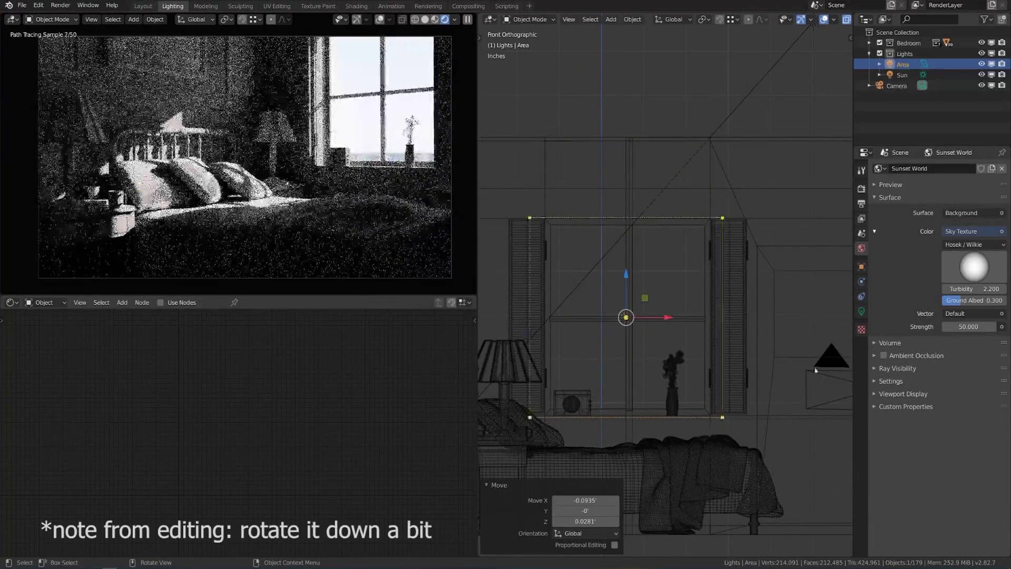
{"action": "left_click", "coordinate": [863, 312]}
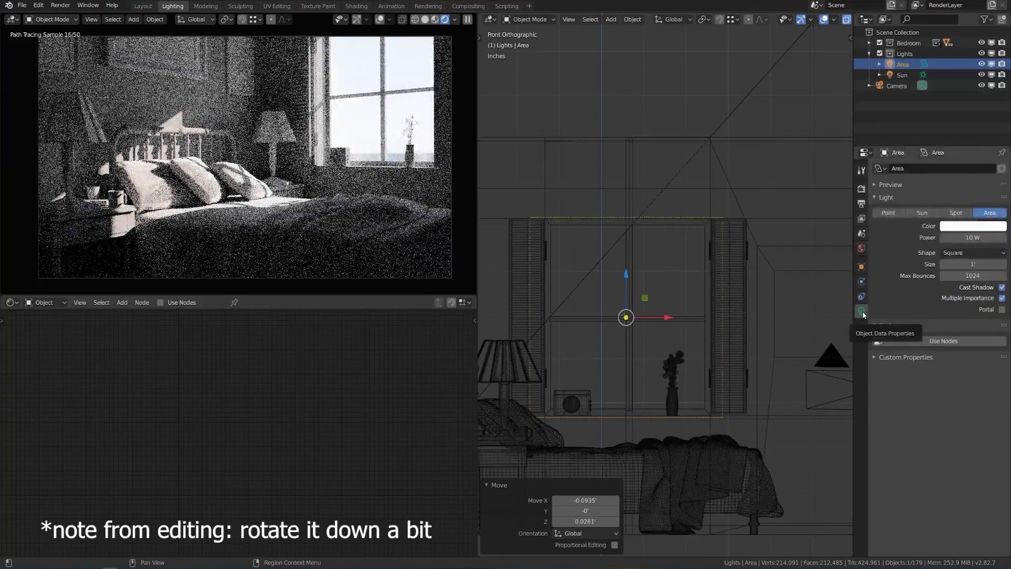
Set the window area light's power to 100 W, then raise it to 250 W.
{"action": "left_click", "coordinate": [979, 238]}
{"action": "type", "text": "100"}
{"action": "key", "text": "Return"}
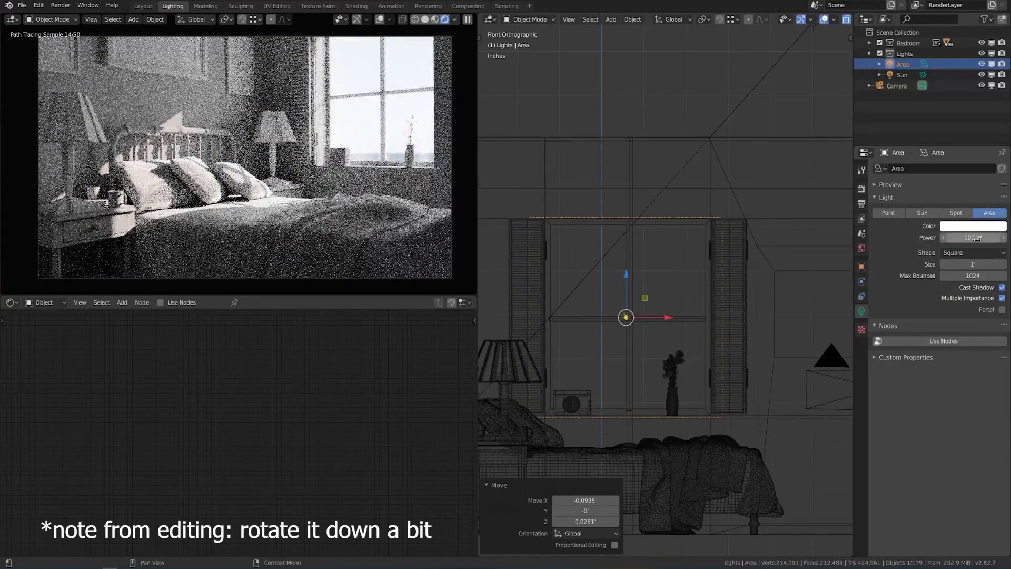
{"action": "left_click", "coordinate": [977, 238]}
{"action": "type", "text": "250"}
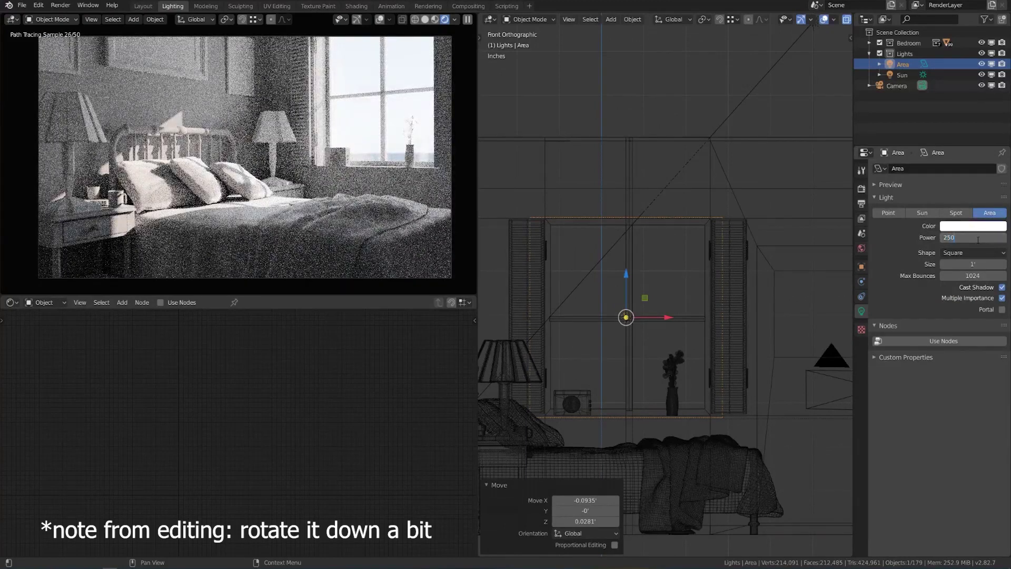
{"action": "key", "text": "Return"}
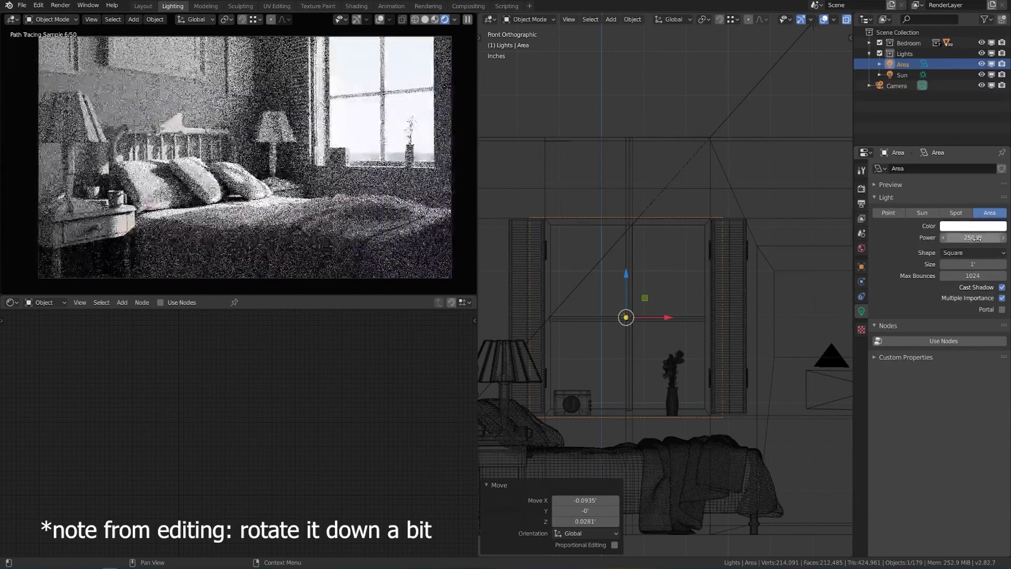
Tint the area light's colour to a pale bluish white.
{"action": "left_click", "coordinate": [973, 226]}
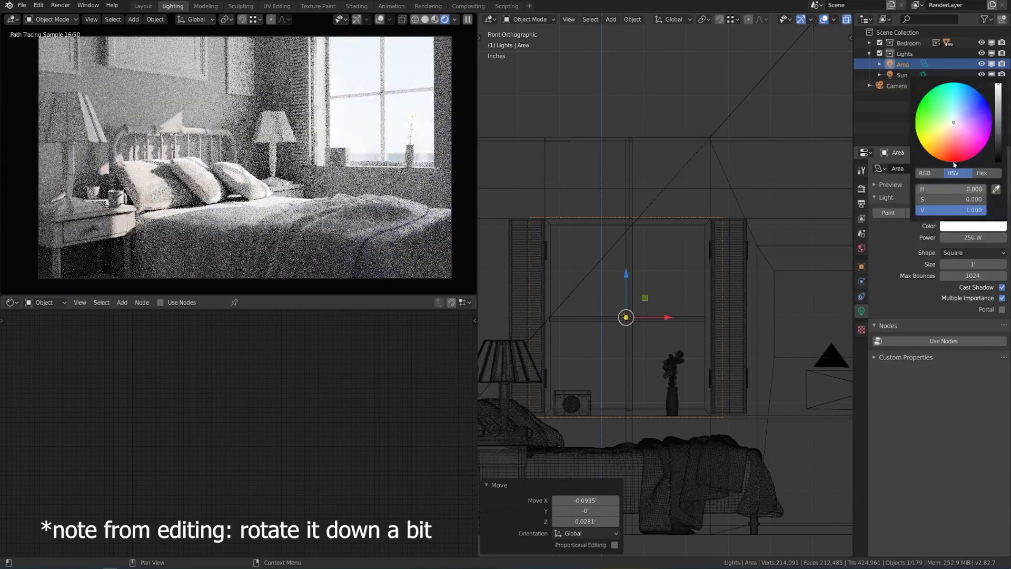
{"action": "left_click_drag", "start_coordinate": [955, 123], "coordinate": [958, 118]}
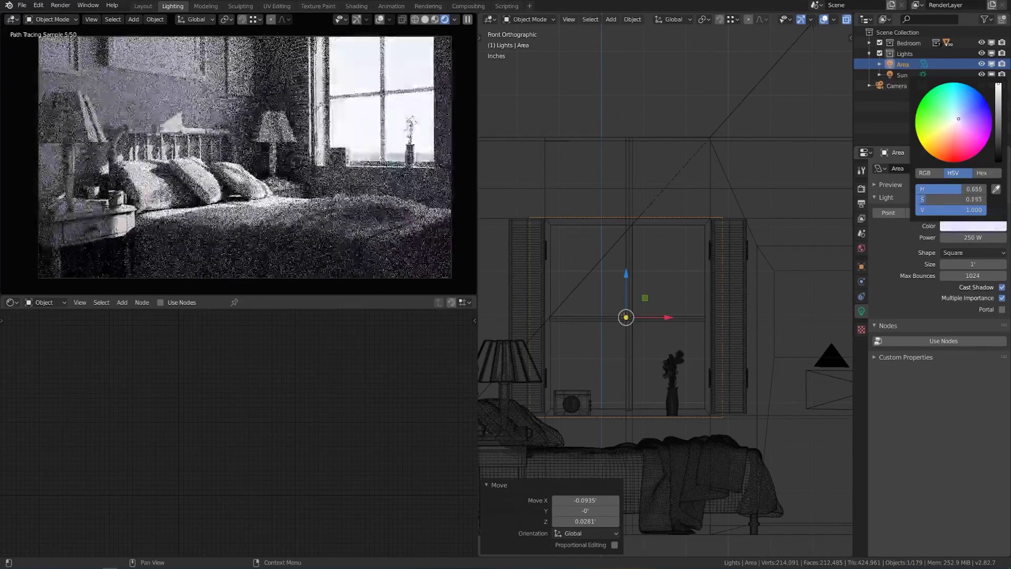
{"action": "left_click_drag", "start_coordinate": [958, 119], "coordinate": [959, 119]}
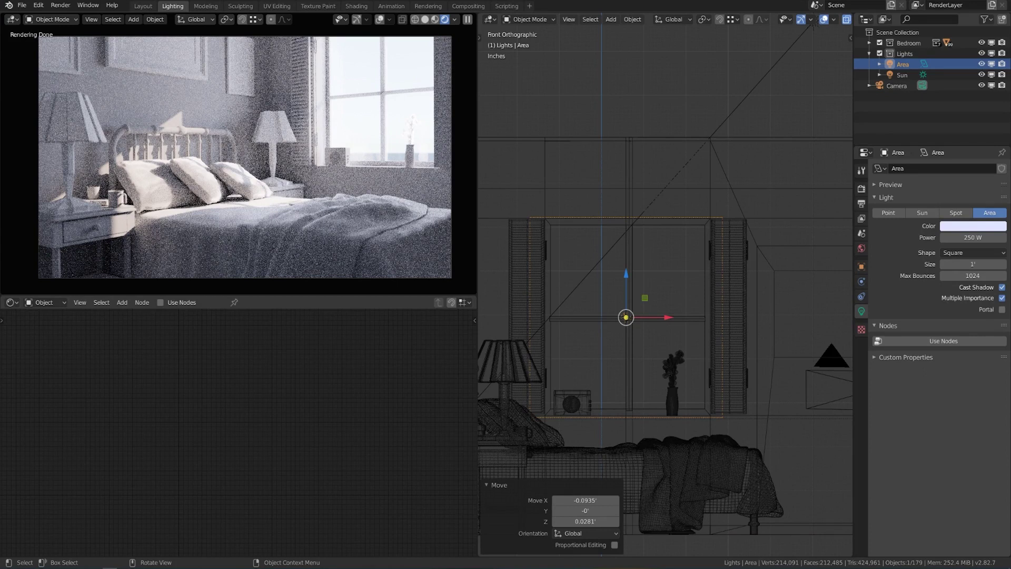
Lower the final render samples to 50 and render the bedroom with F12.
{"action": "key", "text": "F12"}
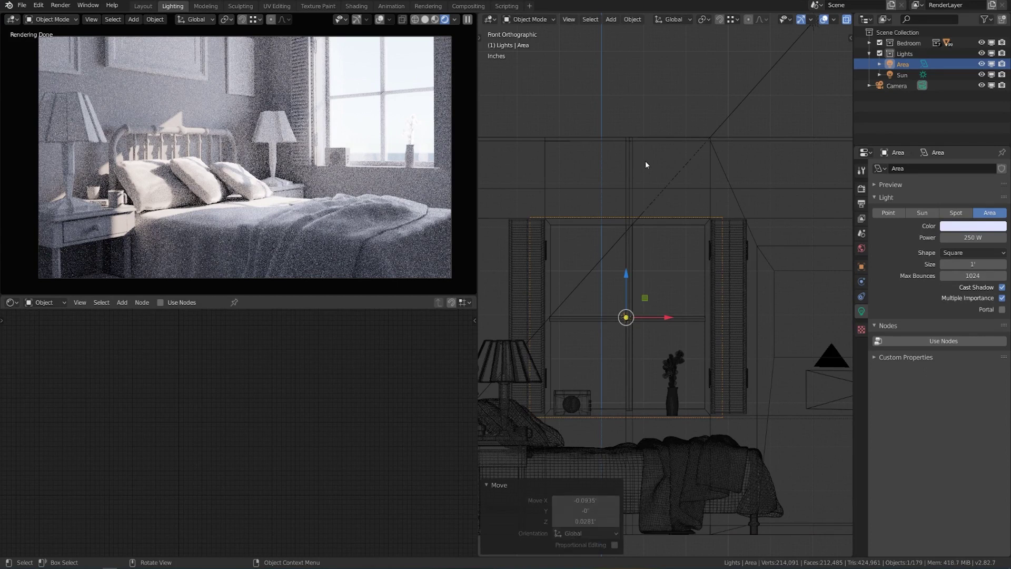
{"action": "left_click", "coordinate": [861, 188]}
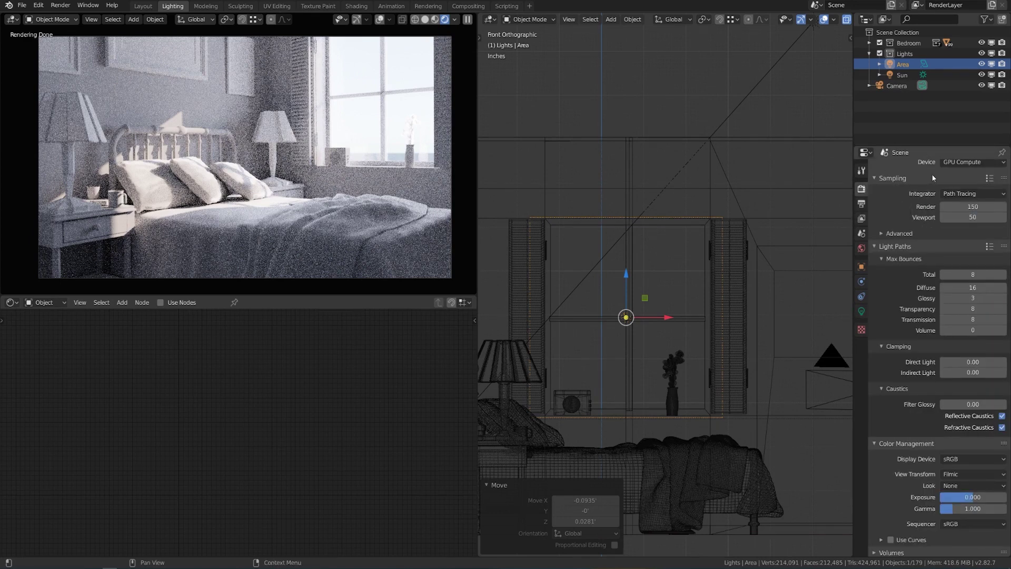
{"action": "left_click", "coordinate": [971, 206]}
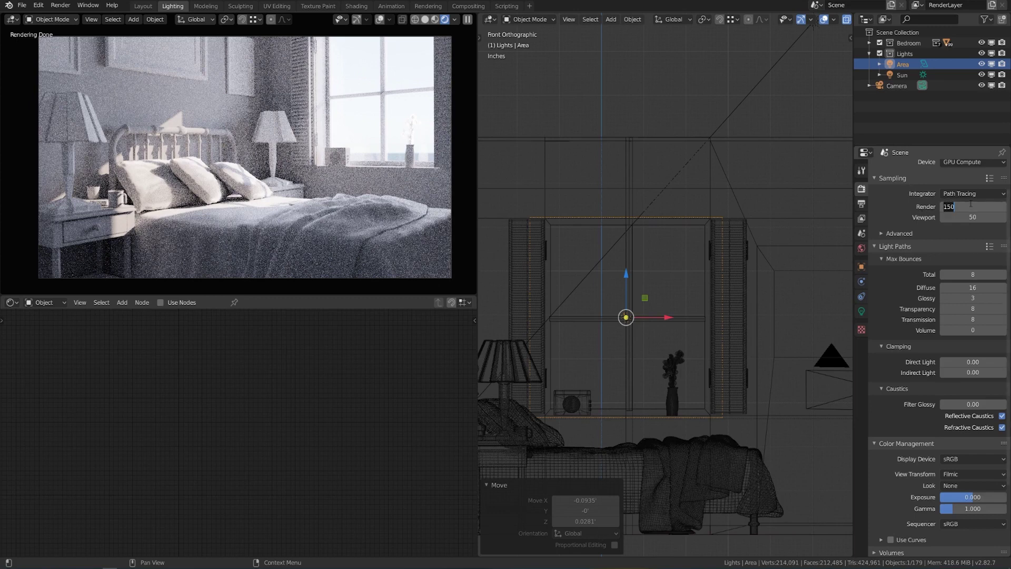
{"action": "type", "text": "50"}
{"action": "key", "text": "Return"}
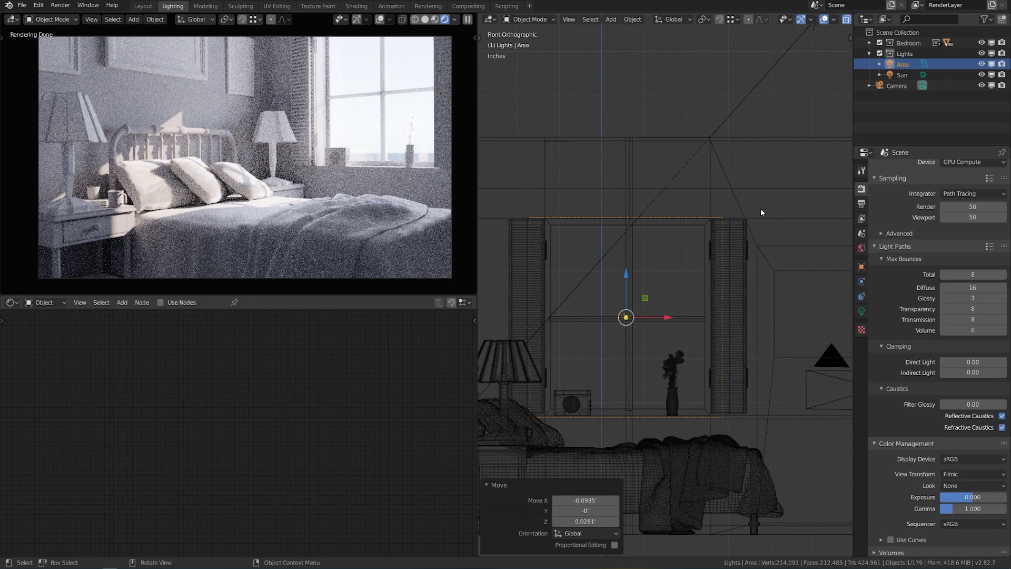
{"action": "key", "text": "F12"}
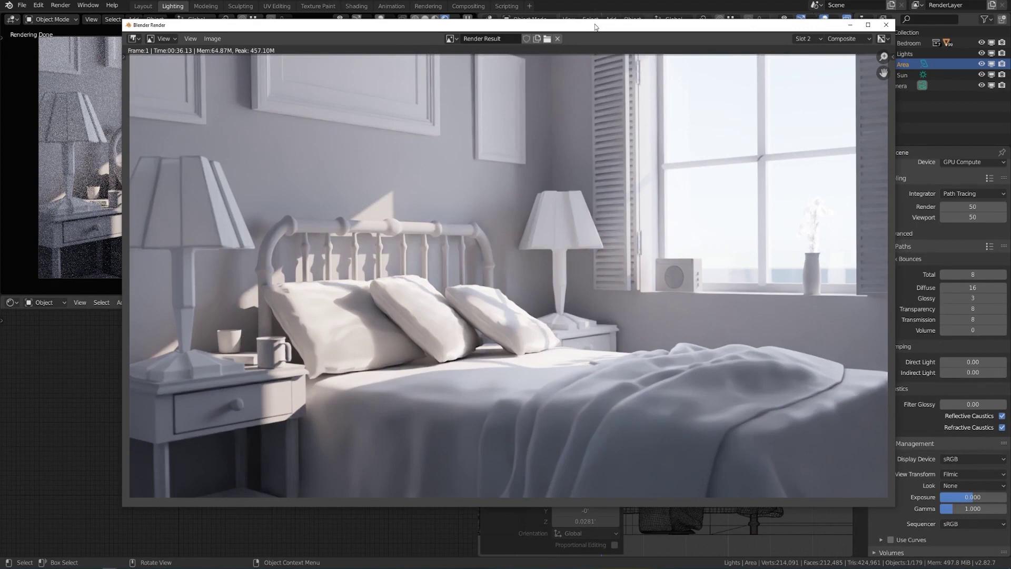
Use Image > Save As in the render window to bring up the save-image browser.
{"action": "left_click", "coordinate": [221, 41]}
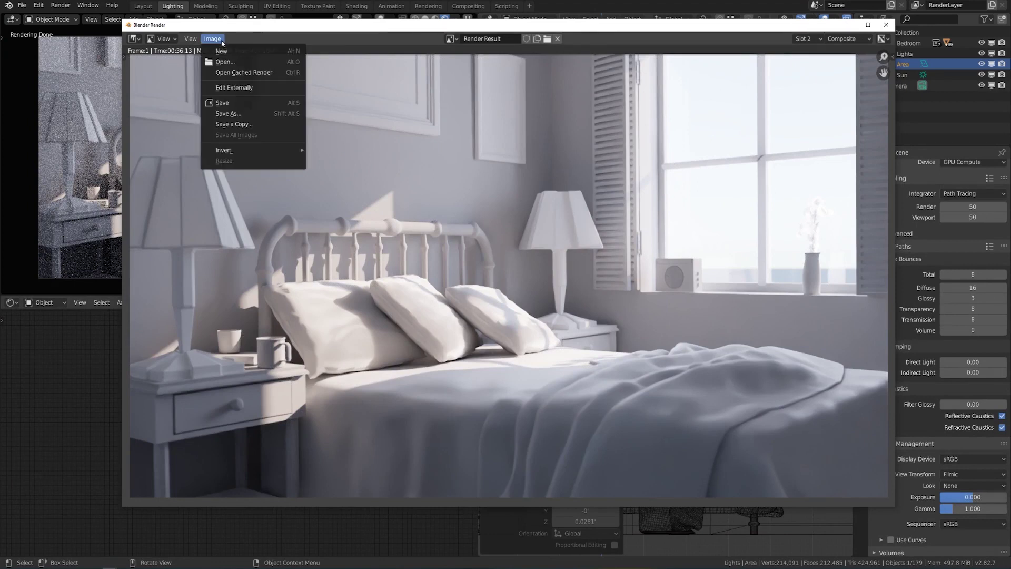
{"action": "left_click", "coordinate": [239, 113]}
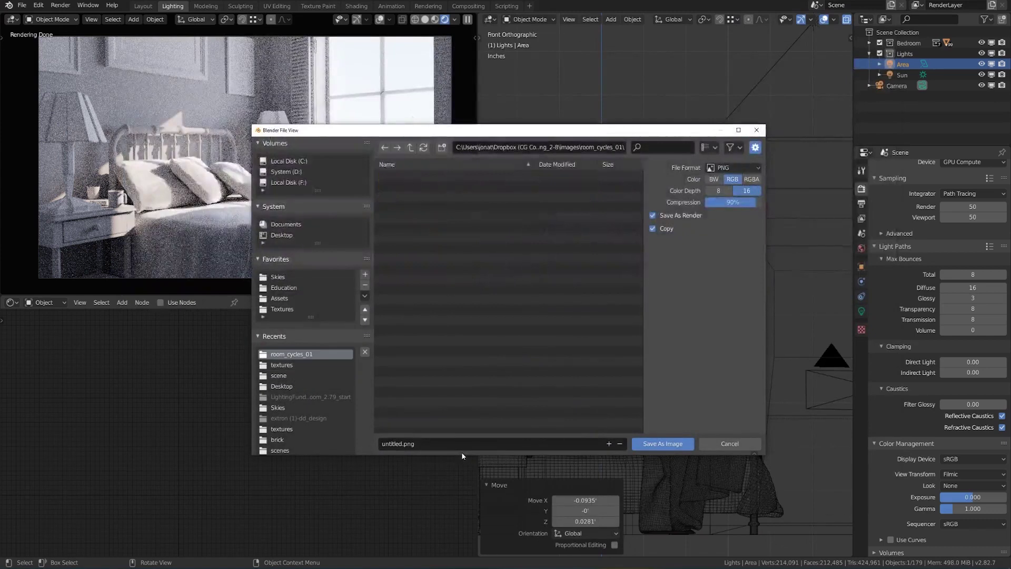
Name the image bedroom_day_01.png and save the render as a PNG.
{"action": "left_click", "coordinate": [462, 448]}
{"action": "type", "text": "bod"}
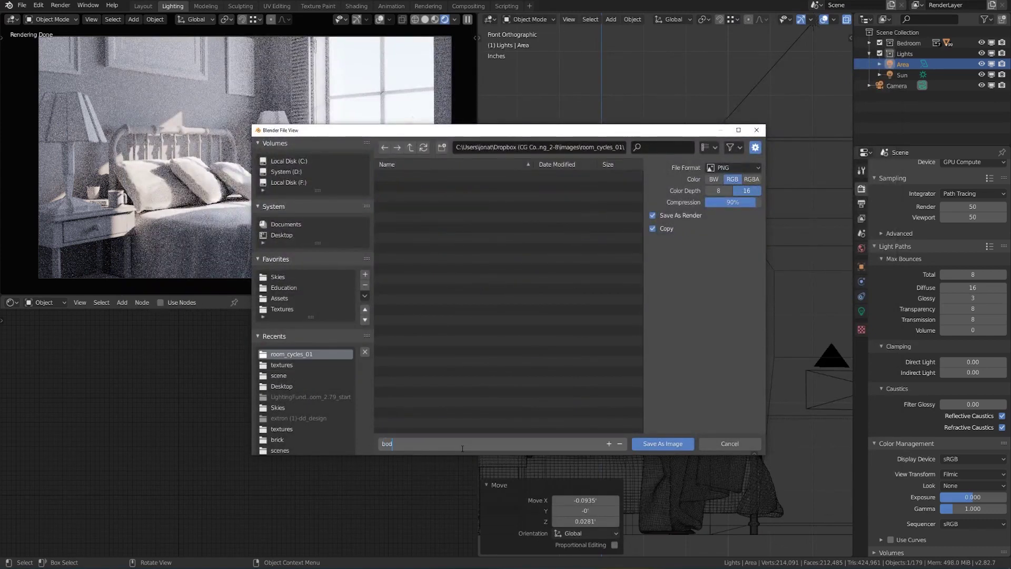
{"action": "key", "text": "BackSpace"}
{"action": "key", "text": "BackSpace"}
{"action": "type", "text": "edroom_day_01"}
{"action": "key", "text": "Return"}
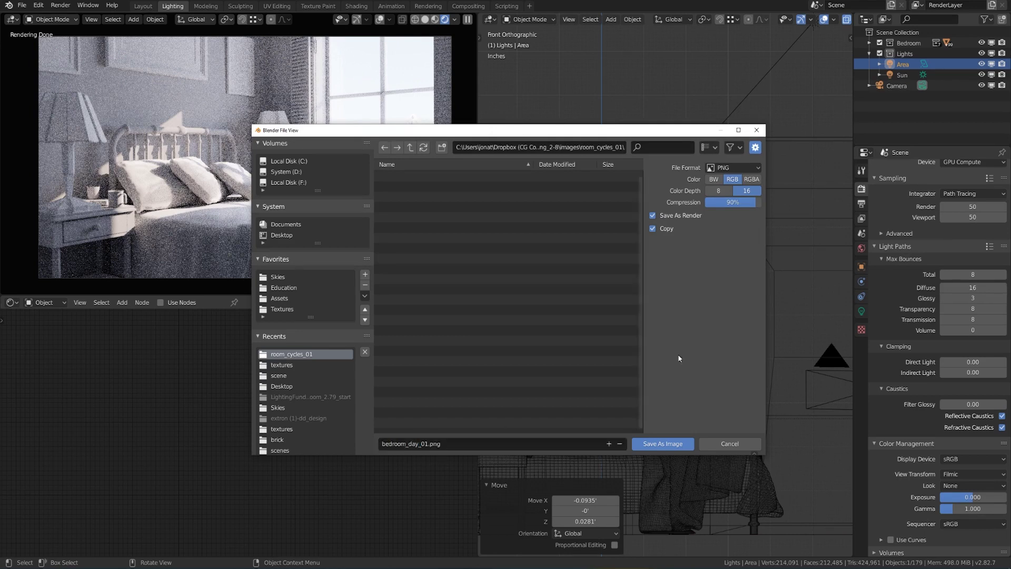
{"action": "left_click", "coordinate": [662, 444]}
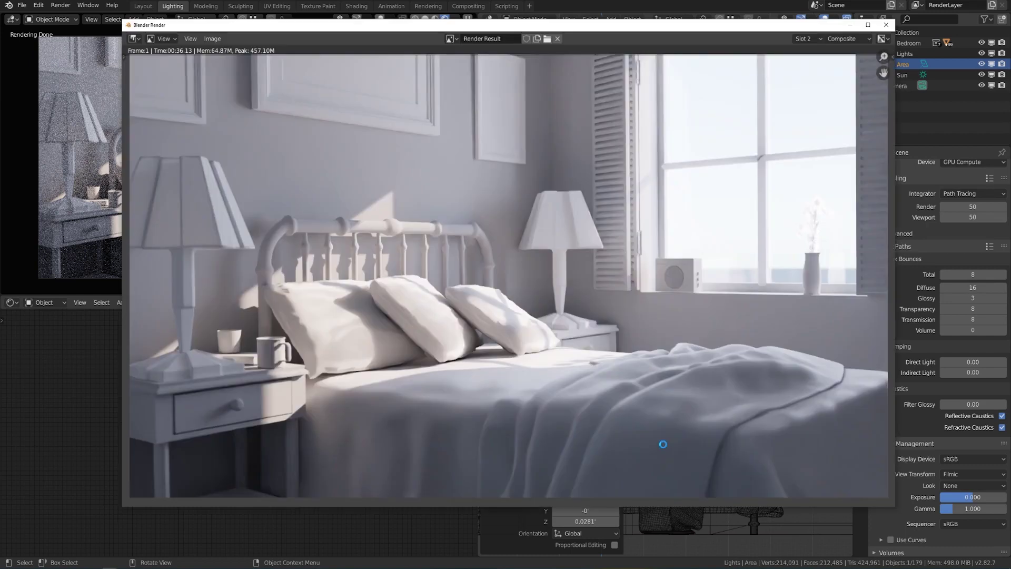
Switch the render view to Slot 1, then close the render window.
{"action": "left_click", "coordinate": [803, 38]}
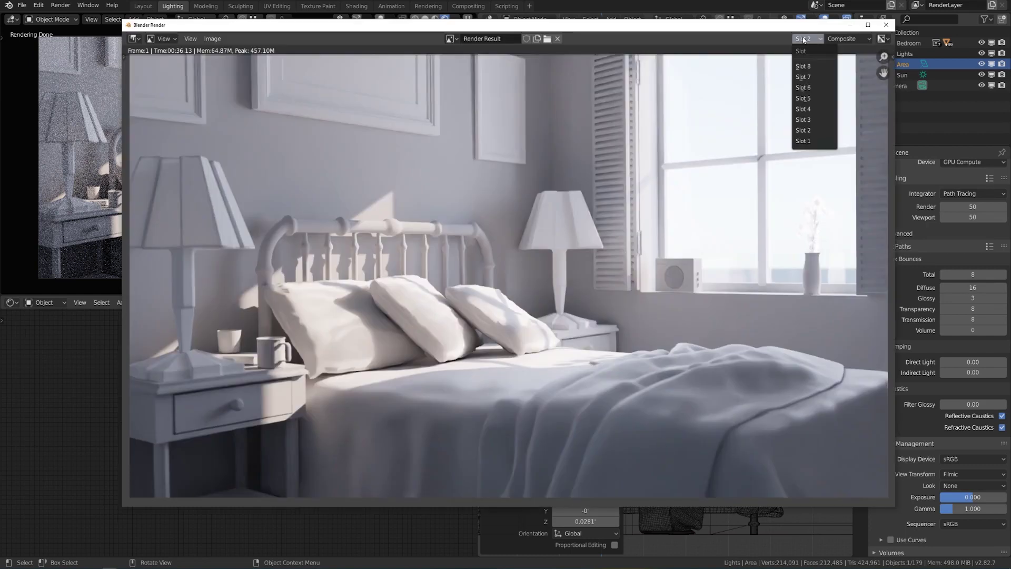
{"action": "left_click", "coordinate": [814, 141]}
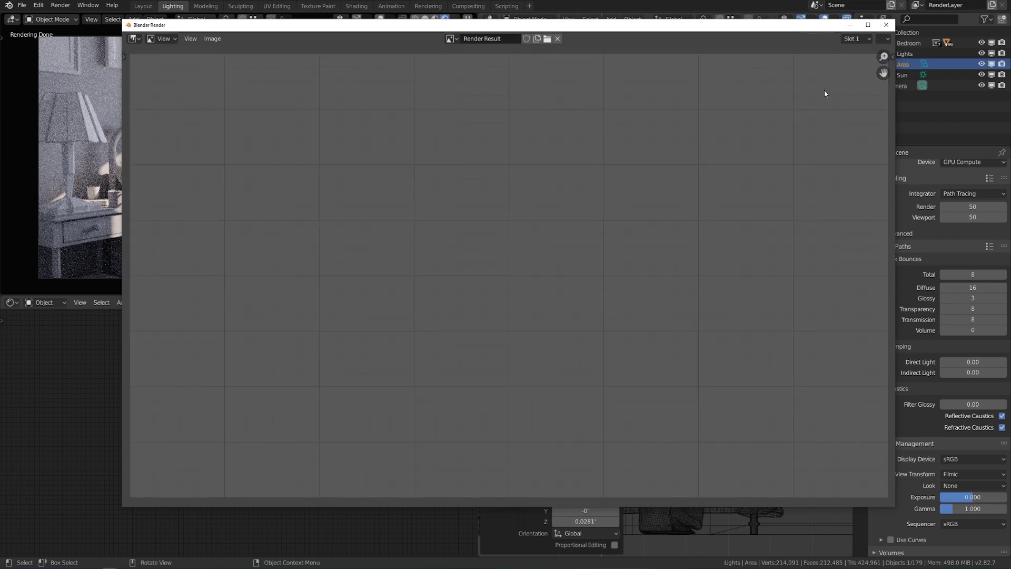
{"action": "left_click", "coordinate": [886, 25]}
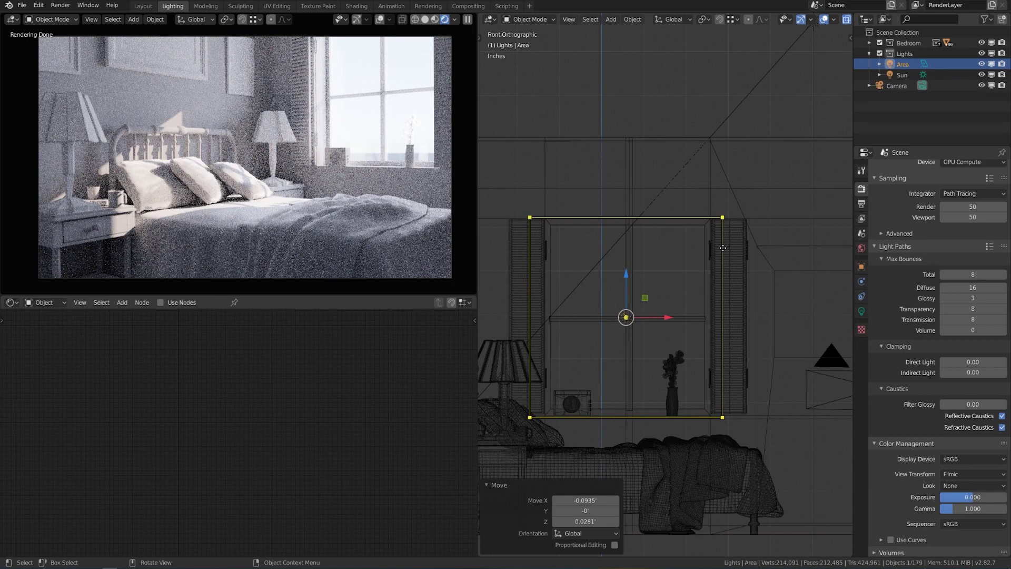
Orbit and zoom into a perspective view facing the bed and the window light.
{"action": "middle_click_drag", "start_coordinate": [722, 248], "coordinate": [695, 329]}
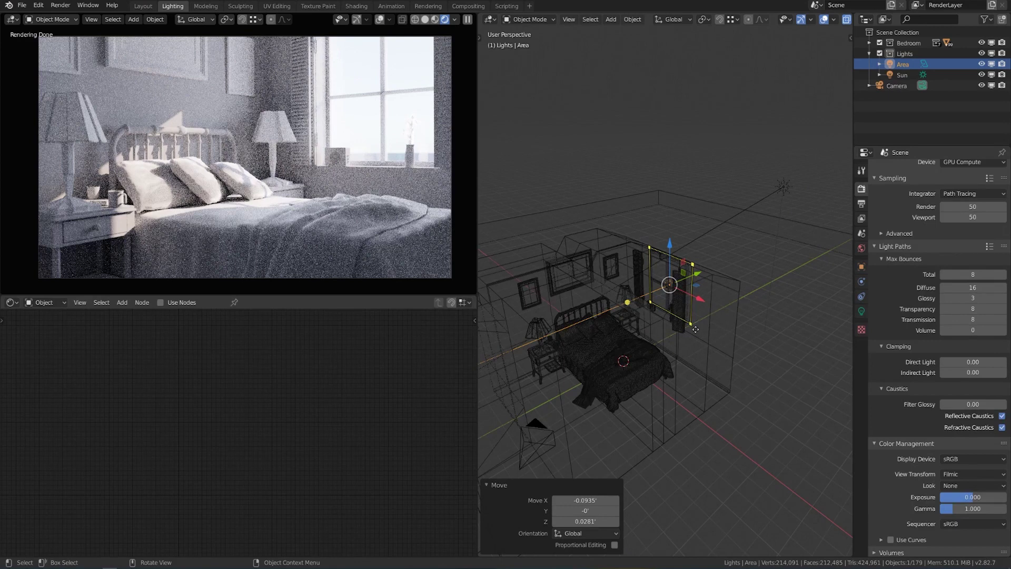
{"action": "middle_click_drag", "start_coordinate": [695, 329], "coordinate": [748, 341]}
{"action": "scroll", "coordinate": [720, 368], "scroll_direction": "up", "scroll_amount": 2}
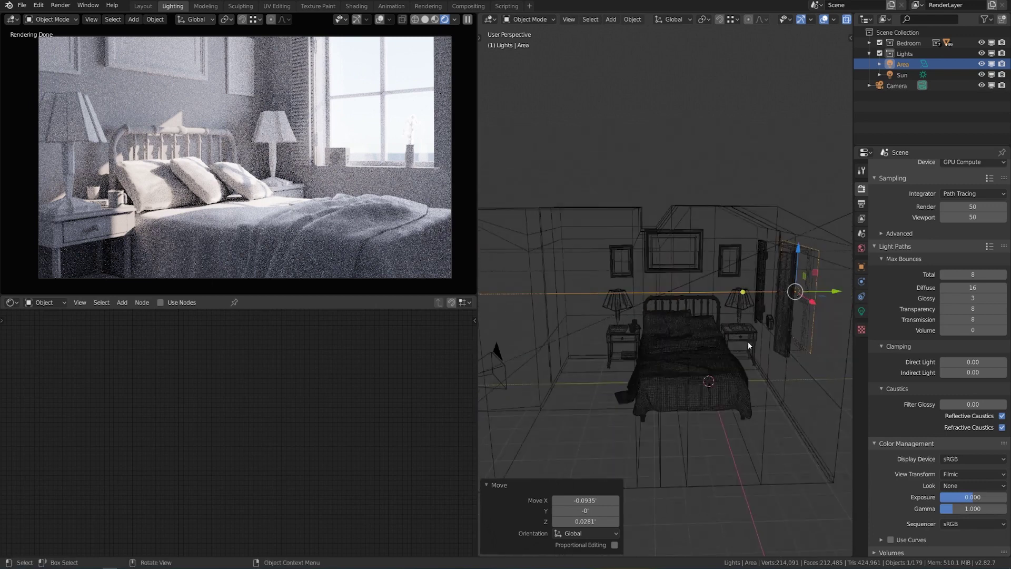
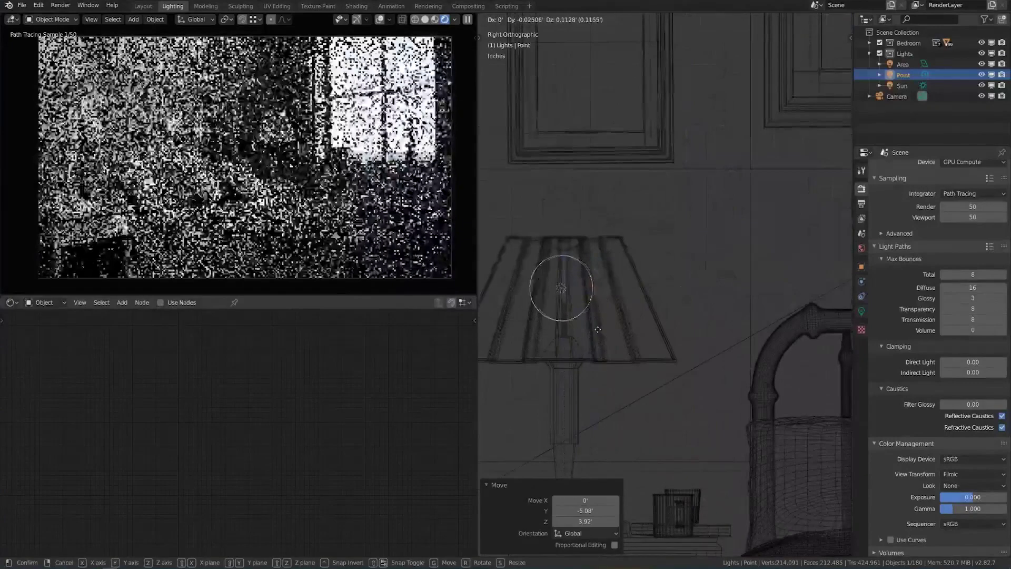
Centre the point light inside the lamp shade using front and side views.
{"action": "left_click", "coordinate": [601, 333]}
{"action": "key", "text": "KP_1"}
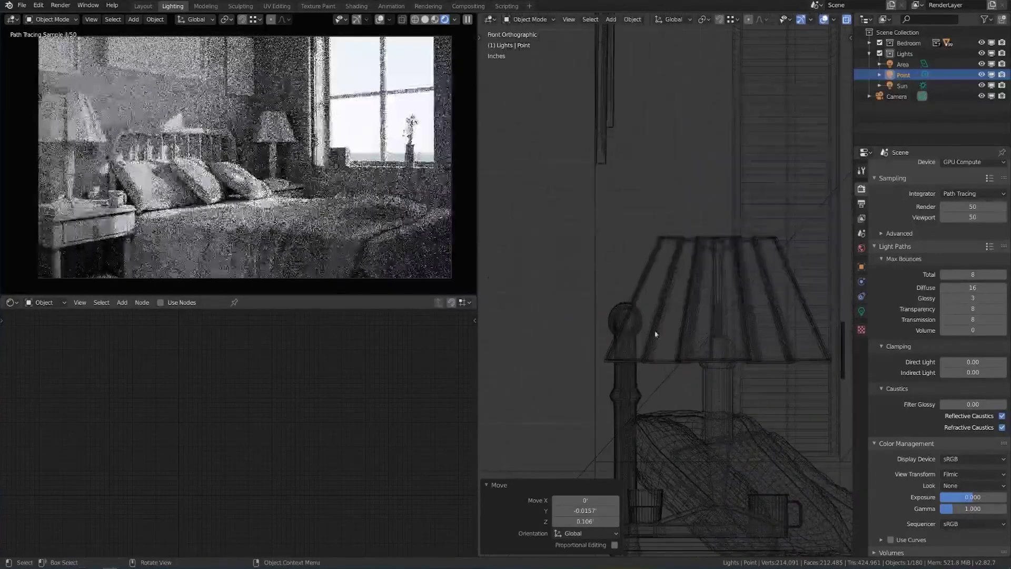
{"action": "key", "text": "g"}
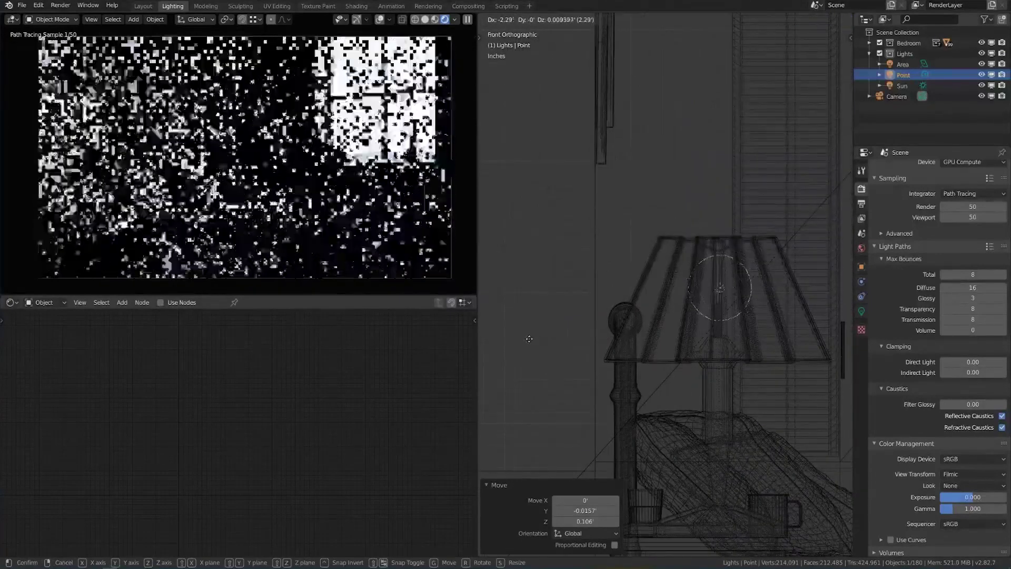
{"action": "left_click", "coordinate": [530, 338]}
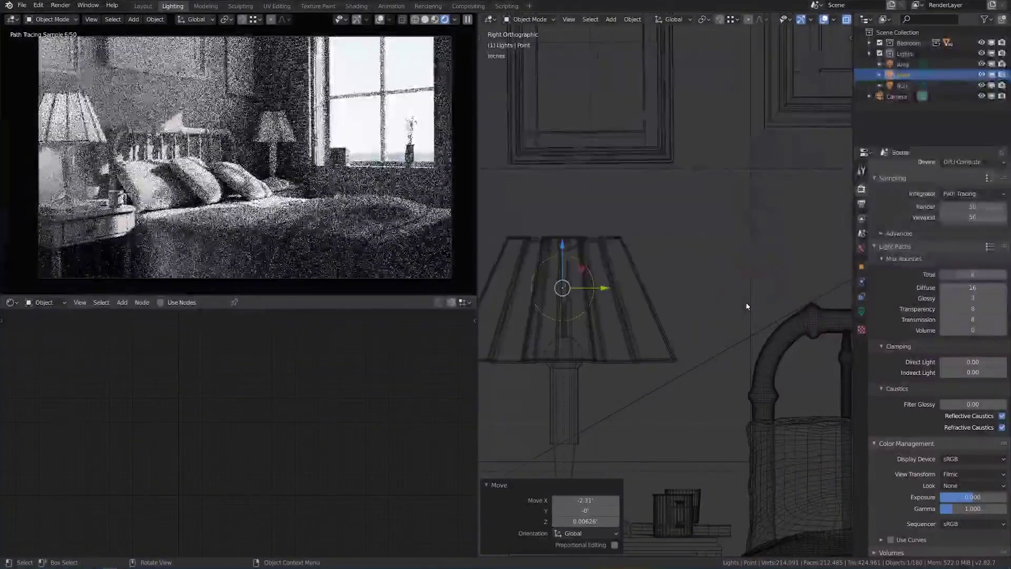
{"action": "key", "text": "g"}
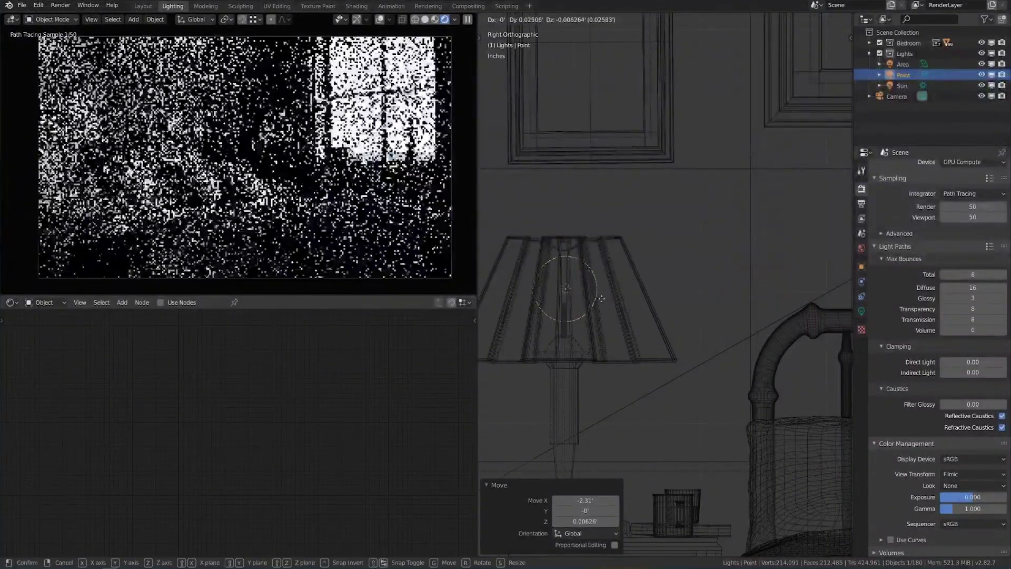
{"action": "left_click", "coordinate": [600, 299]}
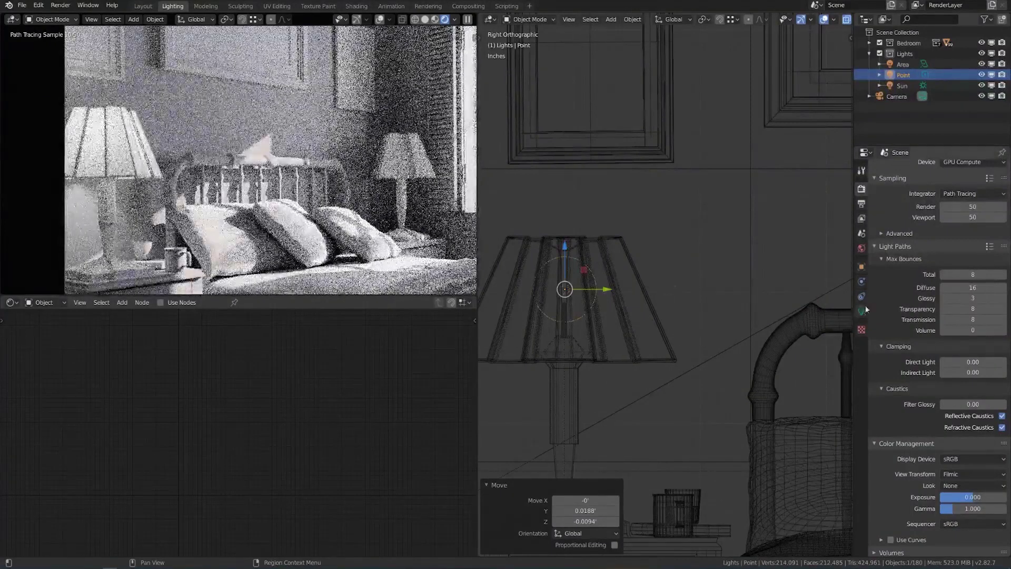
Give the point light size 0.13', a warm peach colour and 7 W power.
{"action": "left_click", "coordinate": [862, 311]}
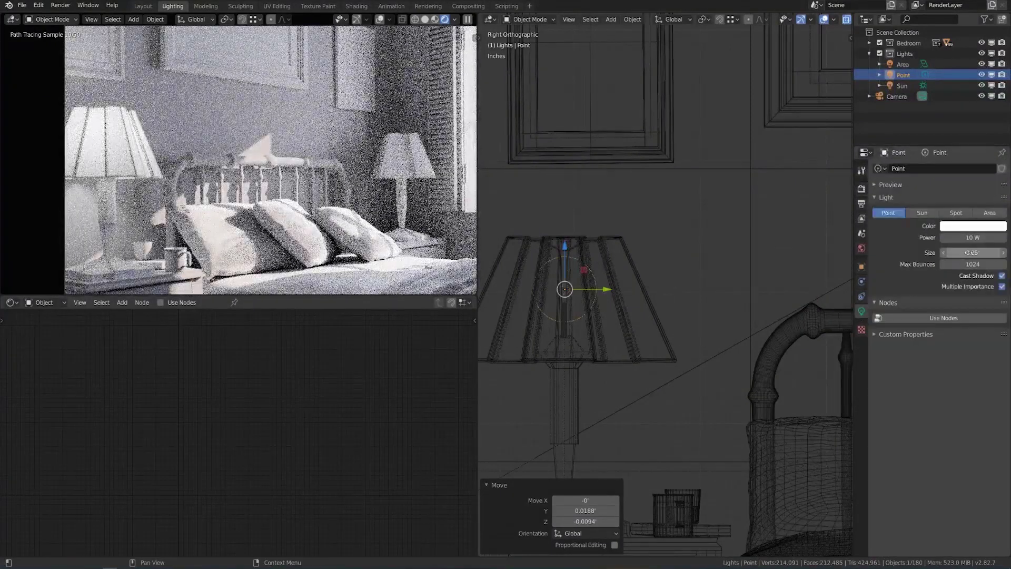
{"action": "left_click_drag", "start_coordinate": [973, 253], "coordinate": [969, 253]}
{"action": "left_click", "coordinate": [972, 225]}
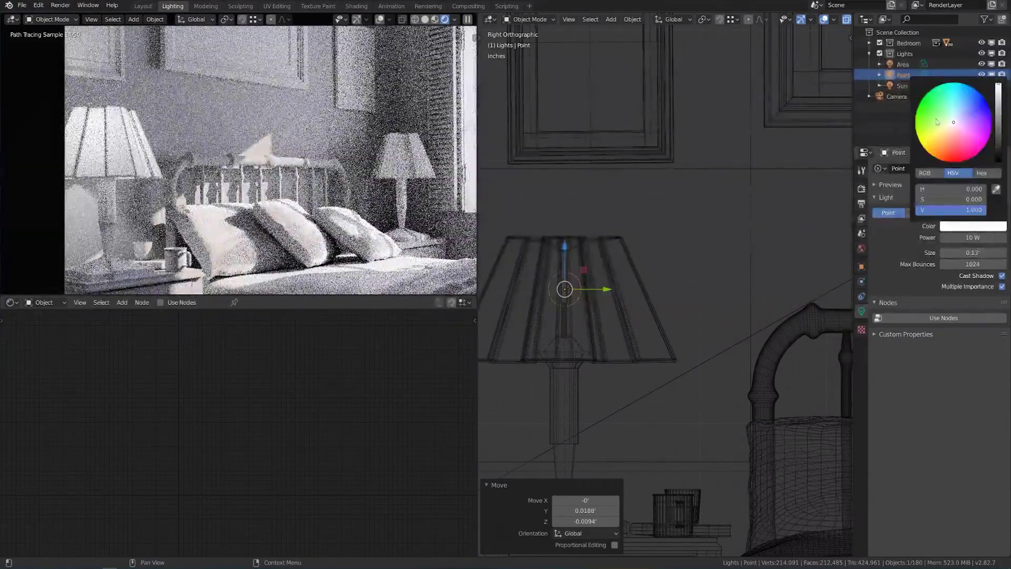
{"action": "left_click_drag", "start_coordinate": [950, 130], "coordinate": [948, 133]}
{"action": "left_click_drag", "start_coordinate": [975, 199], "coordinate": [980, 199]}
{"action": "left_click", "coordinate": [968, 237]}
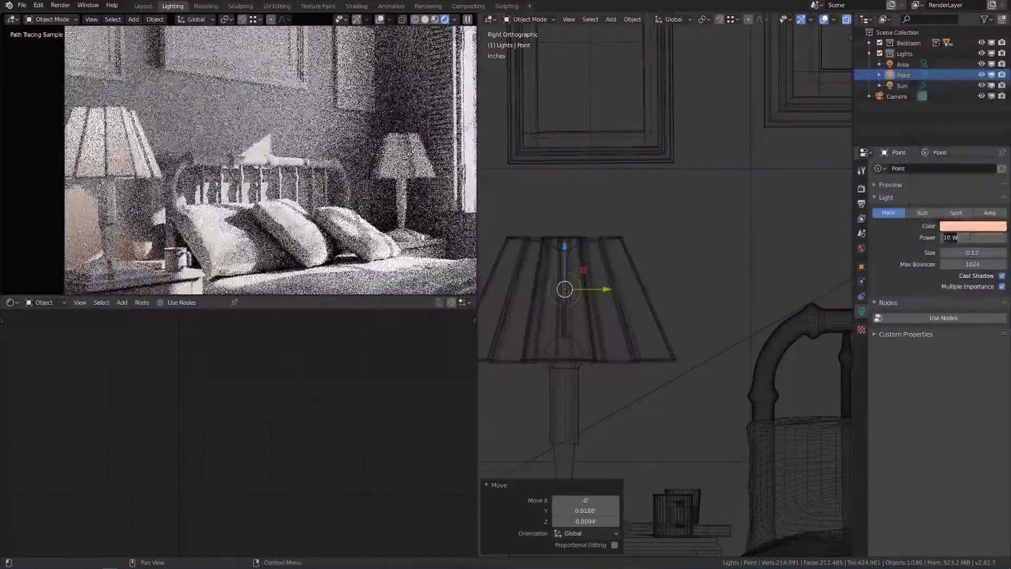
{"action": "type", "text": "7"}
{"action": "key", "text": "Return"}
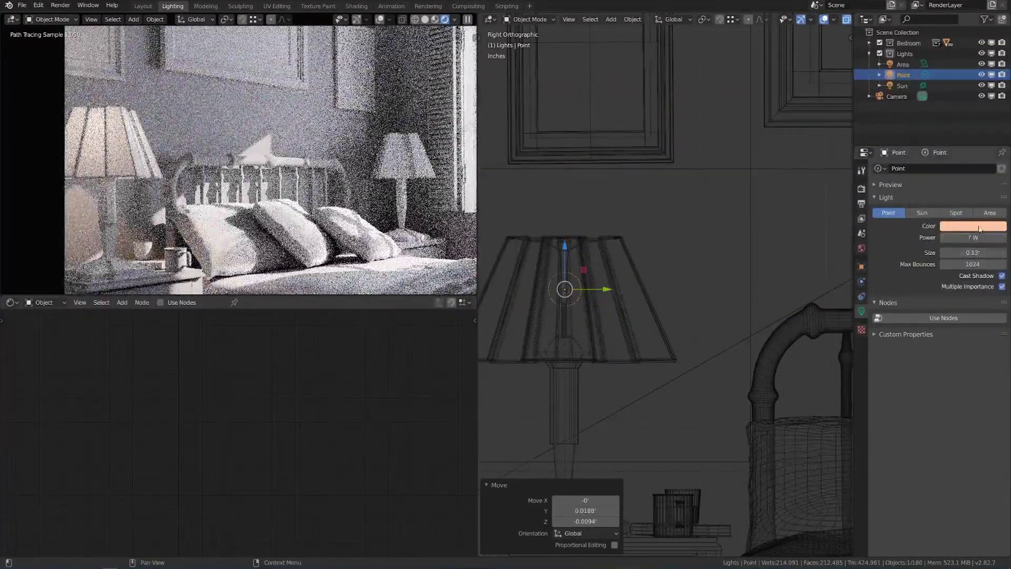
Fine-tune the peach light colour, then orbit to view the bed and lamps.
{"action": "left_click", "coordinate": [973, 226]}
{"action": "left_click", "coordinate": [946, 138]}
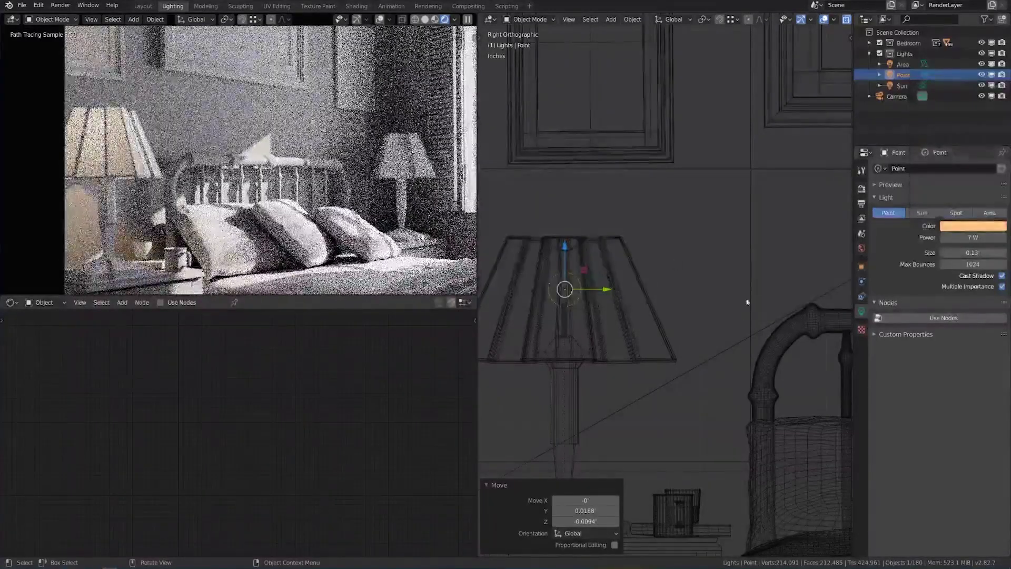
{"action": "key", "text": "KP_7"}
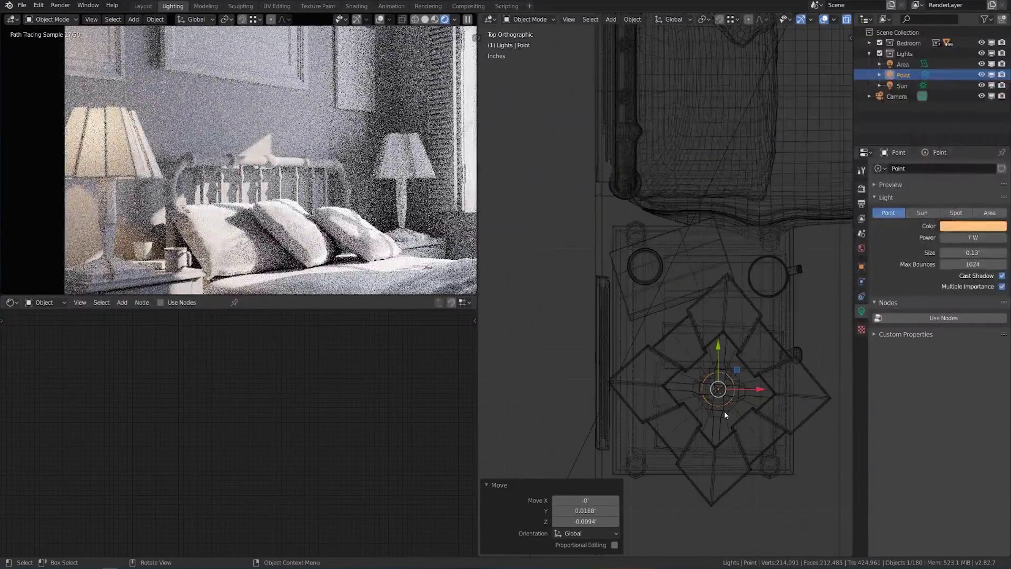
{"action": "scroll", "coordinate": [748, 393], "scroll_direction": "down", "scroll_amount": 3}
{"action": "middle_click_drag", "start_coordinate": [749, 397], "coordinate": [738, 329]}
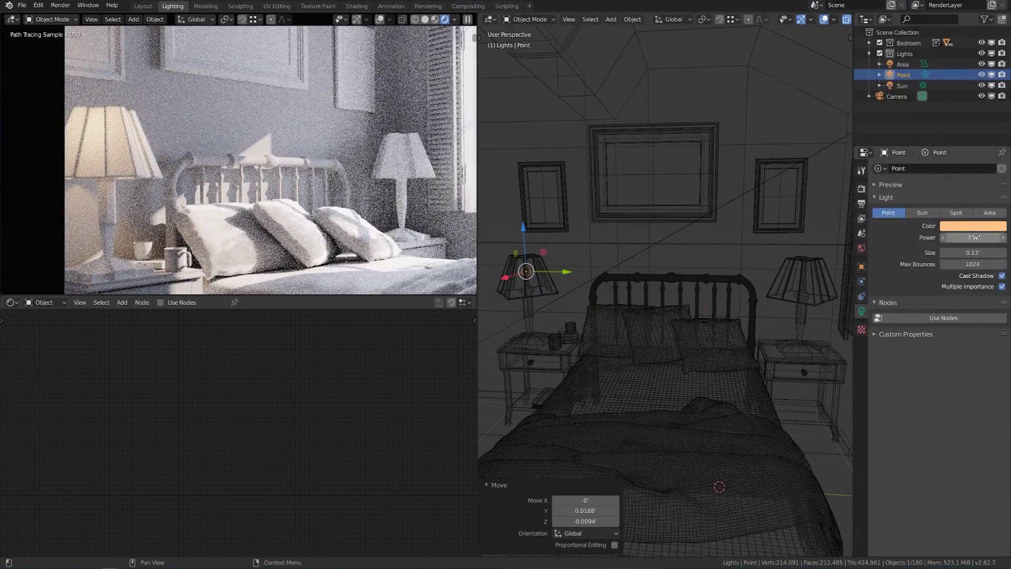
{"action": "key", "text": "KP_3"}
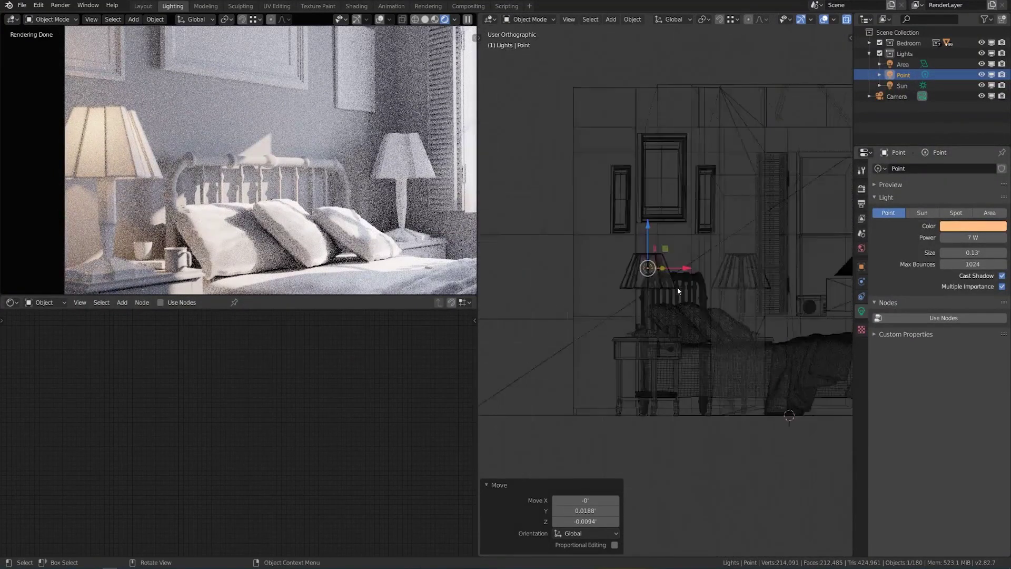
Duplicate the lamp light along Y and centre it in the other bedside lamp shade.
{"action": "scroll", "coordinate": [650, 289], "scroll_direction": "up", "scroll_amount": 3}
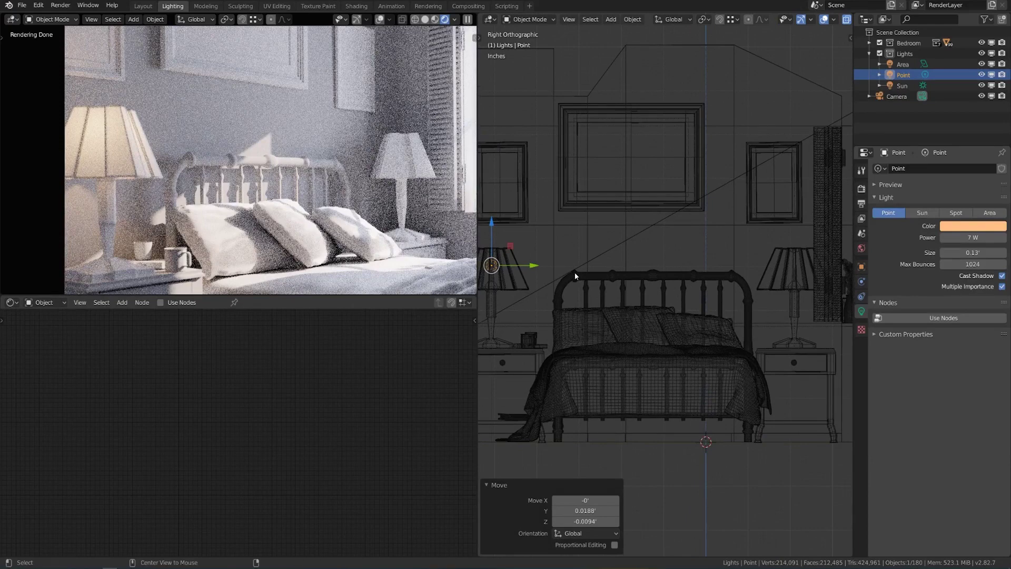
{"action": "key", "text": "shift+d"}
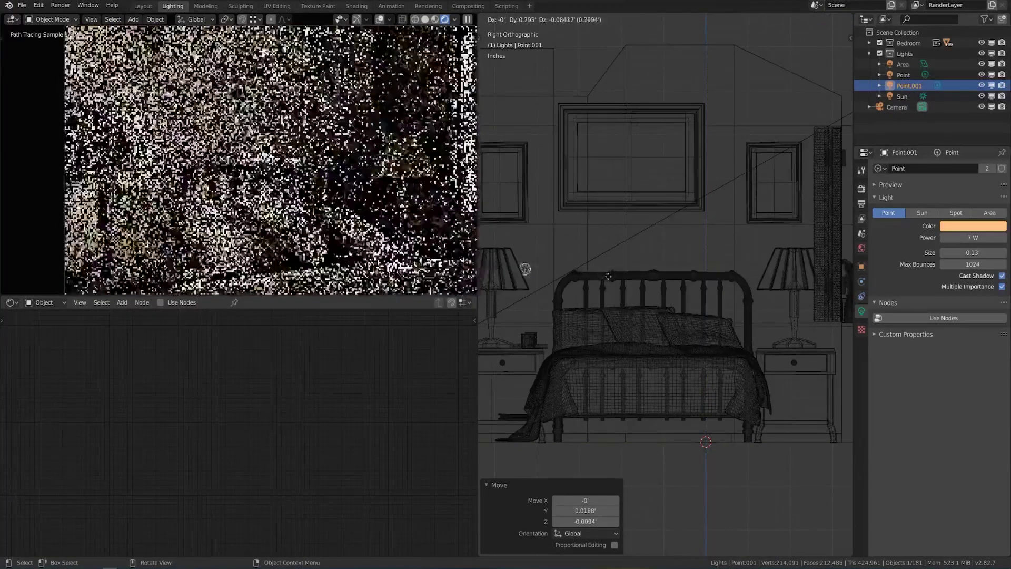
{"action": "key", "text": "y"}
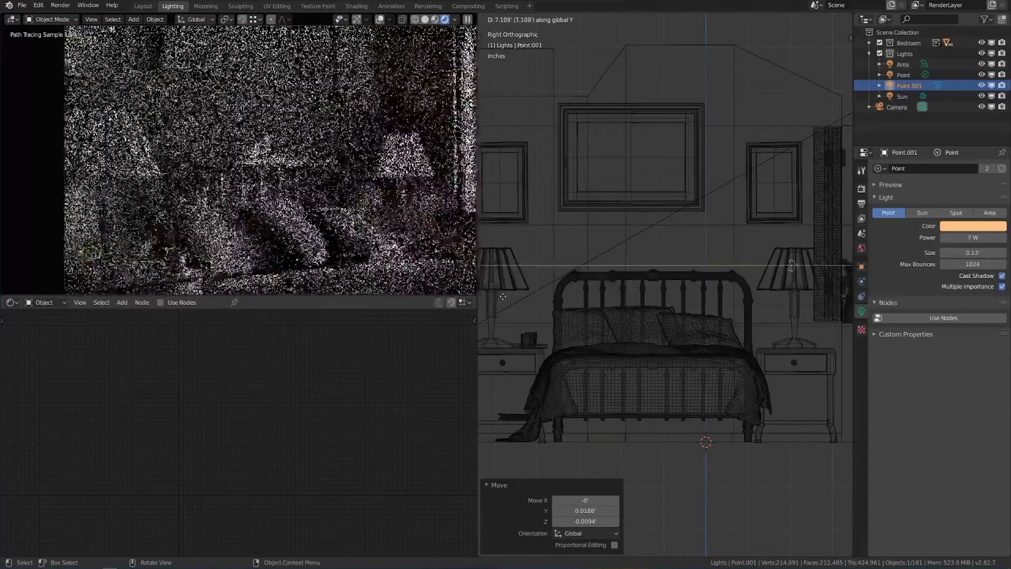
{"action": "left_click", "coordinate": [504, 297]}
{"action": "key", "text": "KP_Decimal"}
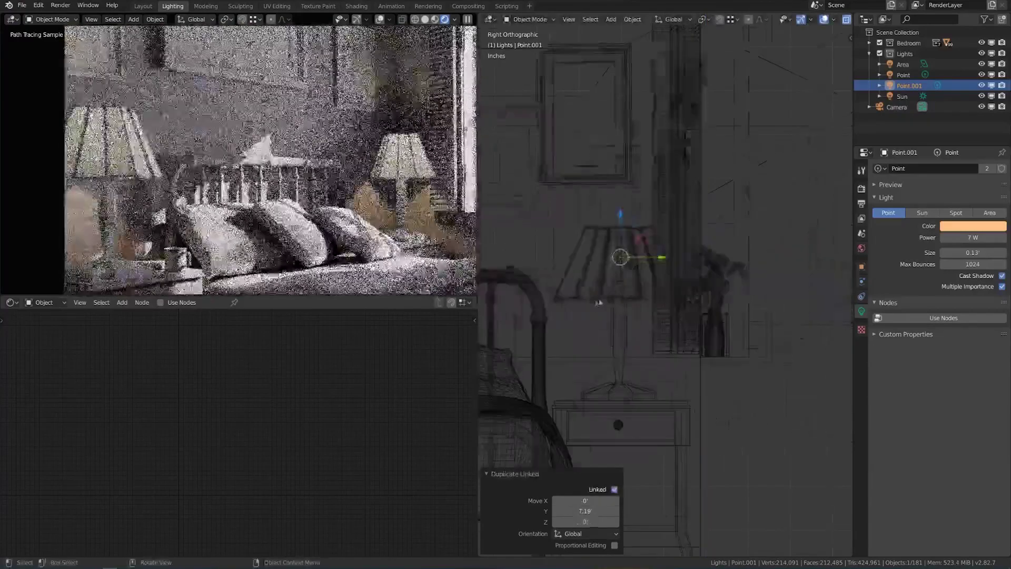
{"action": "scroll", "coordinate": [599, 302], "scroll_direction": "up", "scroll_amount": 3}
{"action": "key", "text": "g"}
{"action": "key", "text": "y"}
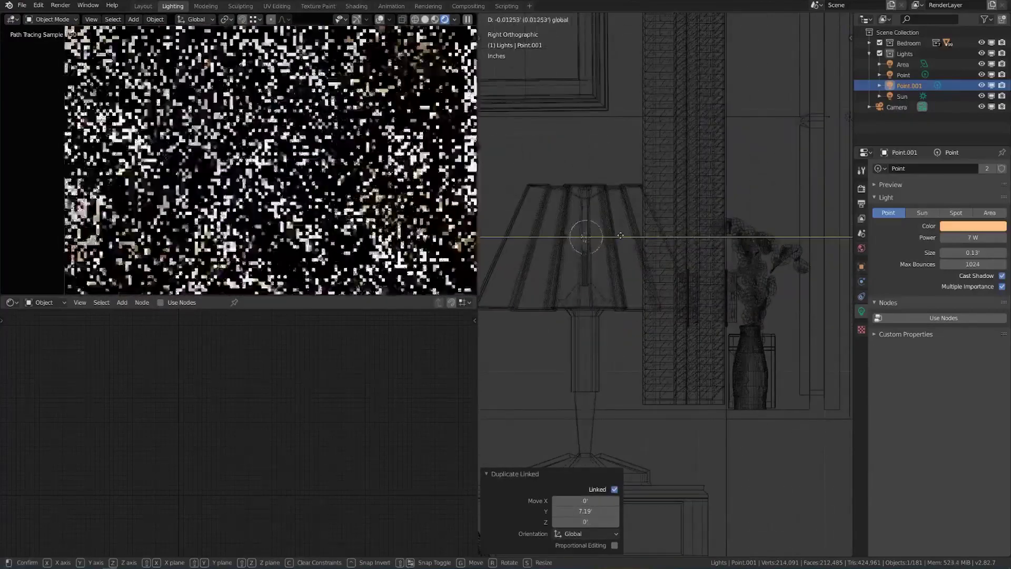
{"action": "left_click", "coordinate": [620, 235]}
Change the lamp light to a deeper orange and orbit to view the whole bed.
{"action": "left_click", "coordinate": [973, 225]}
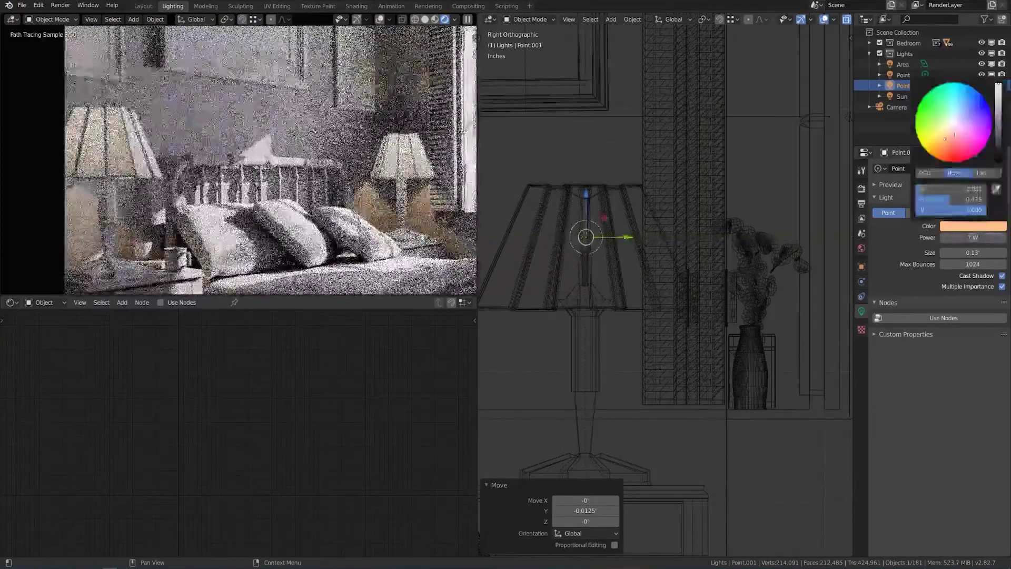
{"action": "mouse_move", "coordinate": [946, 138]}
{"action": "left_mouse_down"}
{"action": "mouse_move", "coordinate": [969, 142]}
{"action": "mouse_move", "coordinate": [974, 129]}
{"action": "mouse_move", "coordinate": [956, 147]}
{"action": "mouse_move", "coordinate": [943, 142]}
{"action": "left_mouse_up"}
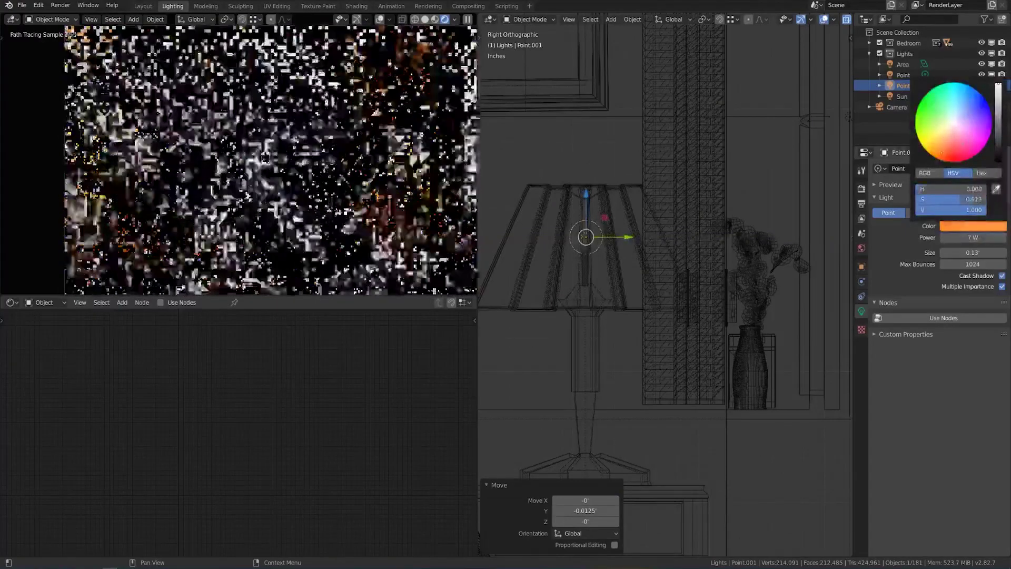
{"action": "middle_click_drag", "start_coordinate": [763, 253], "coordinate": [693, 305]}
{"action": "scroll", "coordinate": [702, 303], "scroll_direction": "down", "scroll_amount": 5}
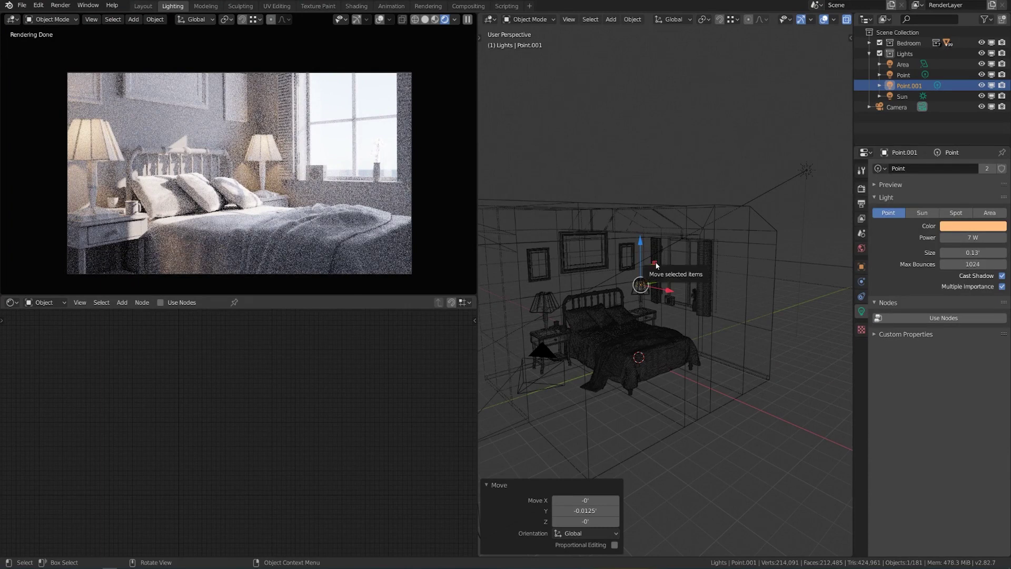
Select the Sun light and set its angle to 0.526°.
{"action": "left_click", "coordinate": [805, 171]}
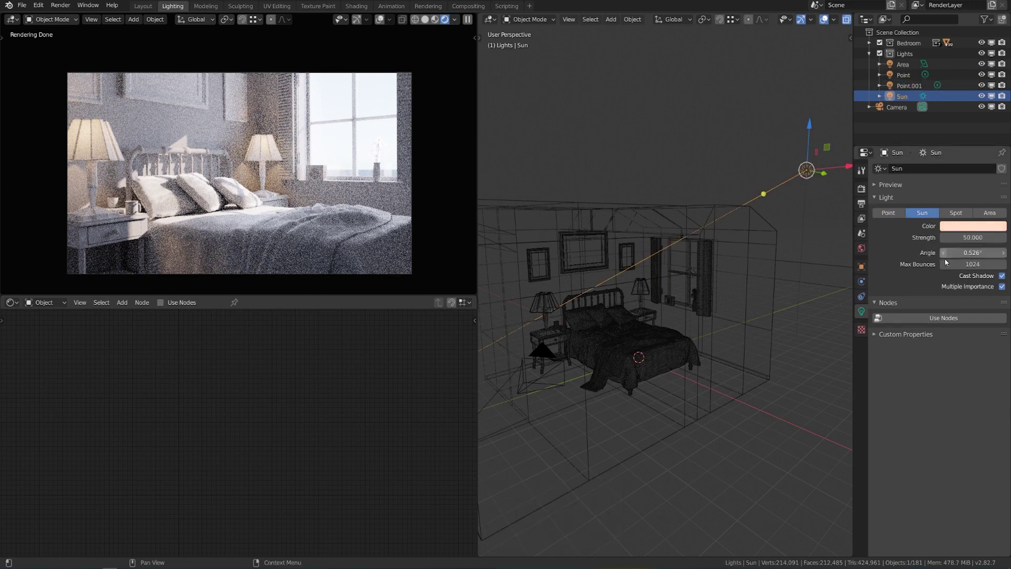
{"action": "left_click", "coordinate": [967, 253]}
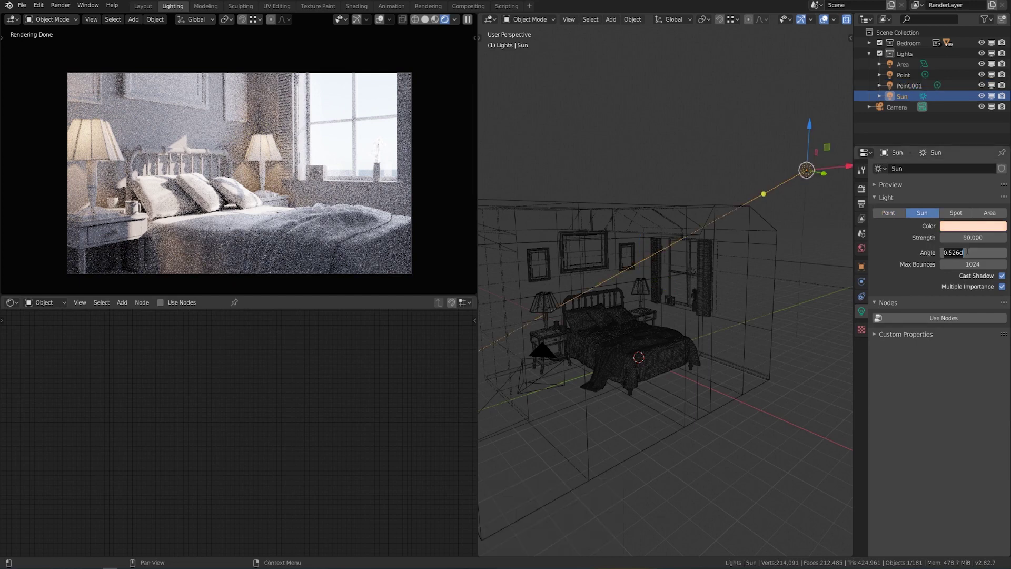
{"action": "type", "text": "5"}
{"action": "key", "text": "Return"}
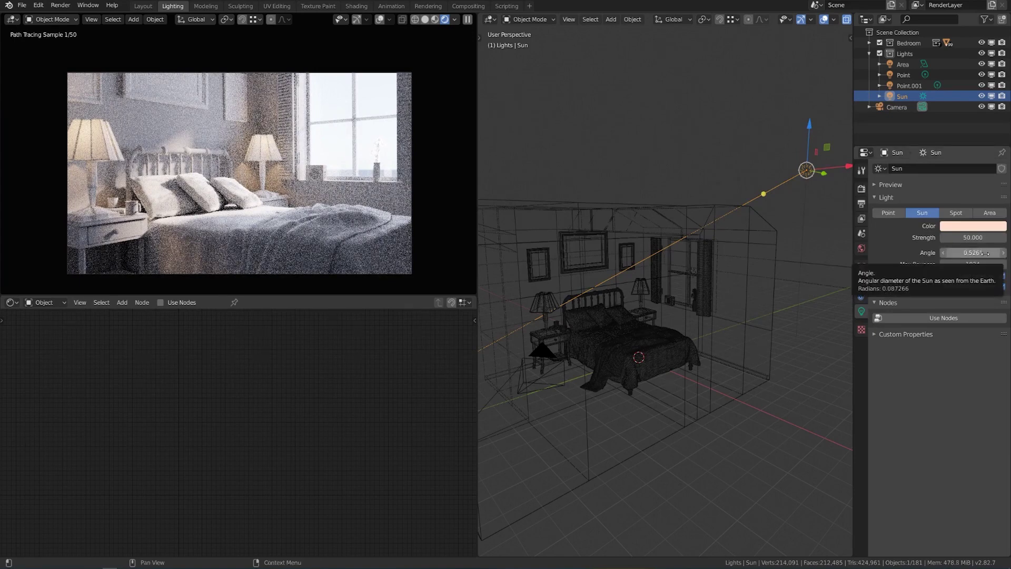
{"action": "left_click_drag", "start_coordinate": [985, 254], "coordinate": [960, 252]}
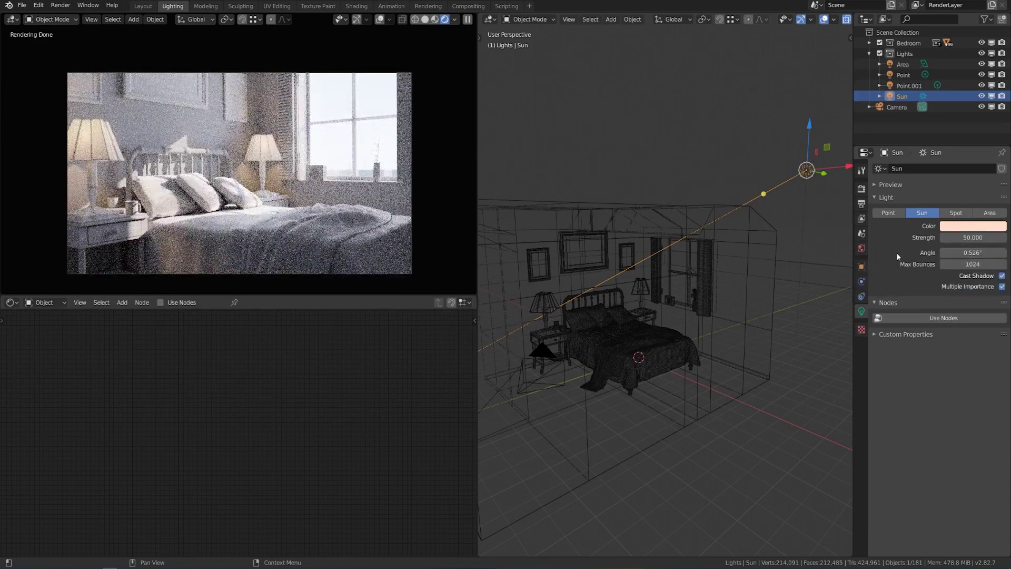
Set the Sun strength to 750, then lower it to 600.
{"action": "left_click", "coordinate": [982, 237]}
{"action": "type", "text": "750"}
{"action": "key", "text": "Return"}
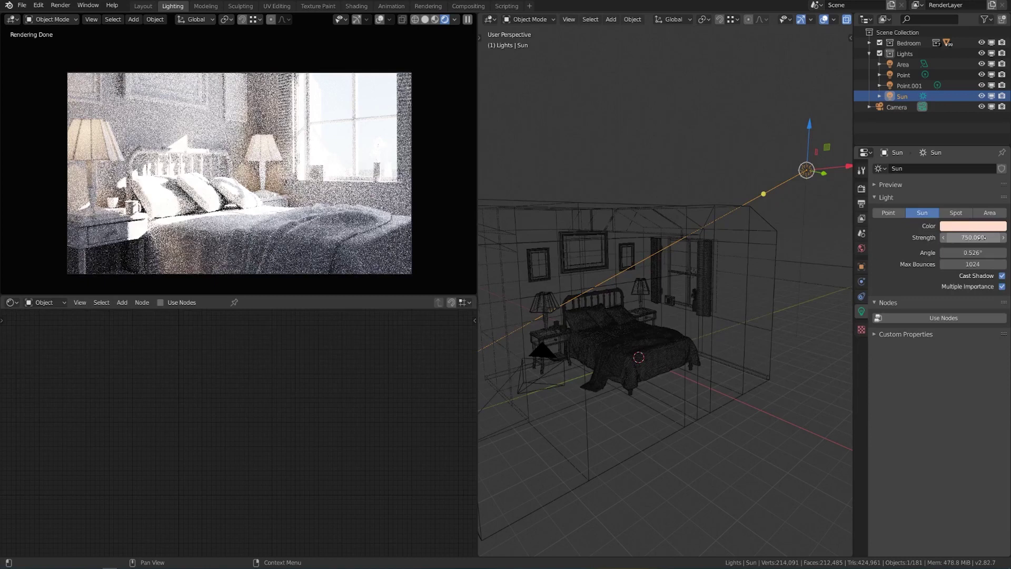
{"action": "scroll", "coordinate": [736, 264], "scroll_direction": "down", "scroll_amount": 5}
{"action": "middle_click_drag", "start_coordinate": [736, 264], "coordinate": [702, 267]}
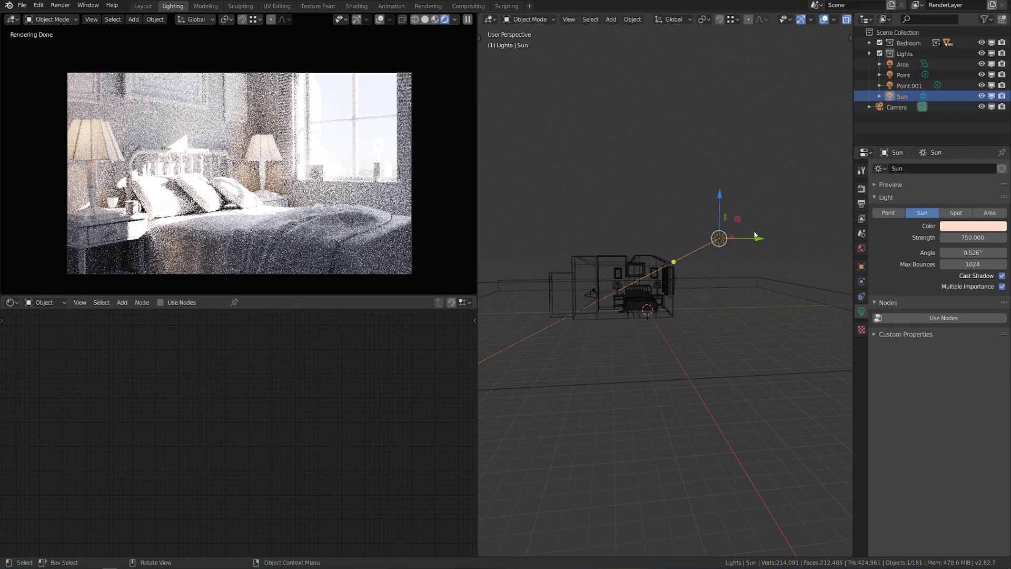
{"action": "left_click", "coordinate": [976, 238]}
{"action": "type", "text": "600"}
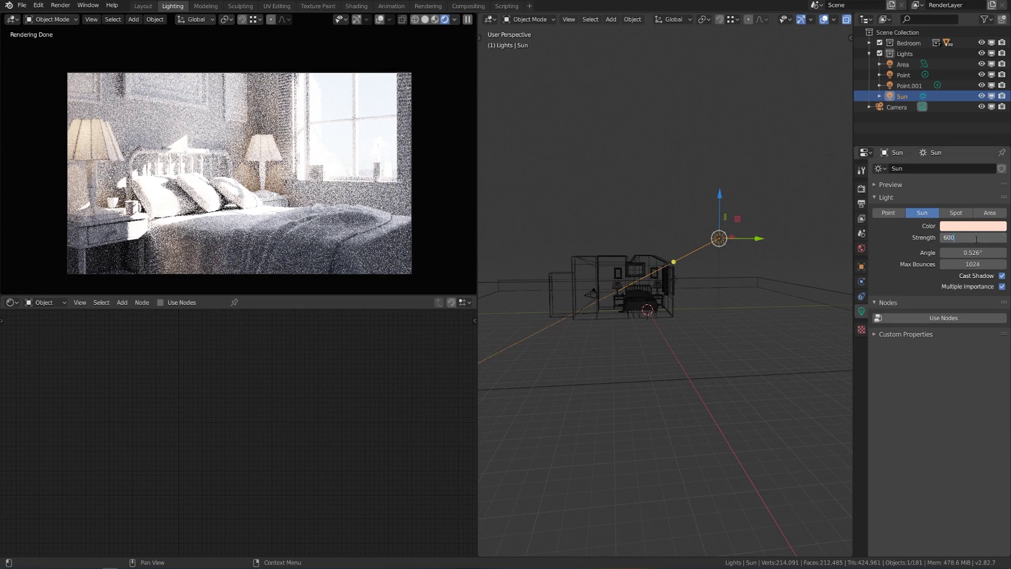
{"action": "key", "text": "Return"}
{"action": "middle_click_drag", "start_coordinate": [609, 162], "coordinate": [795, 183]}
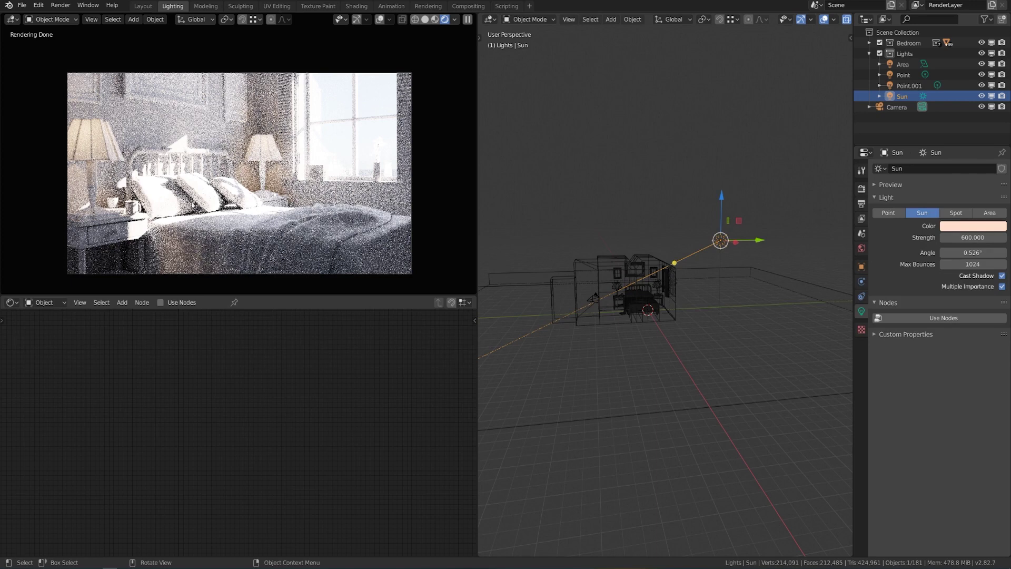
Hide the Area light and desaturate the Sun colour to pure white.
{"action": "left_click", "coordinate": [982, 64]}
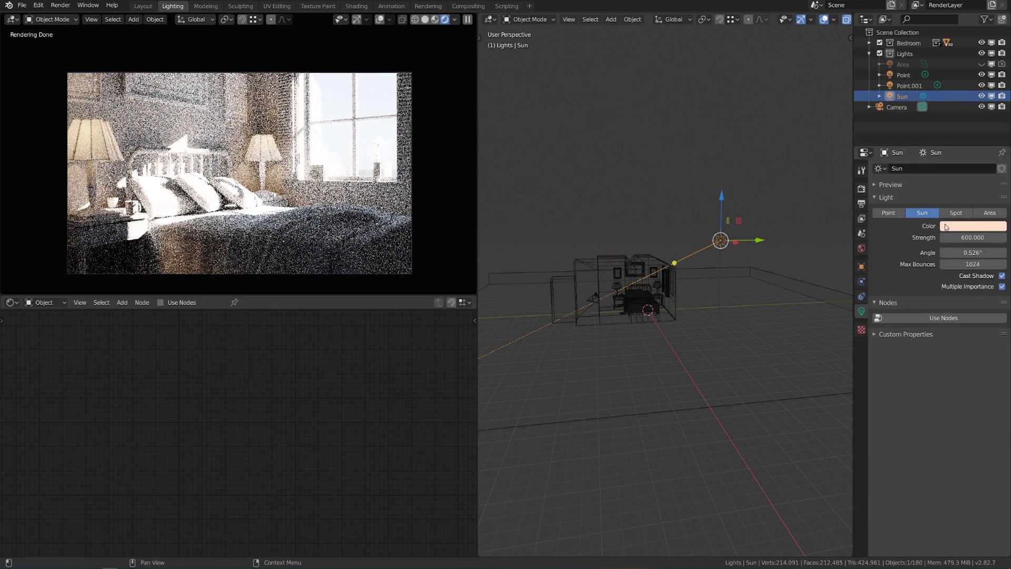
{"action": "left_click", "coordinate": [963, 227]}
{"action": "left_click_drag", "start_coordinate": [931, 200], "coordinate": [917, 199]}
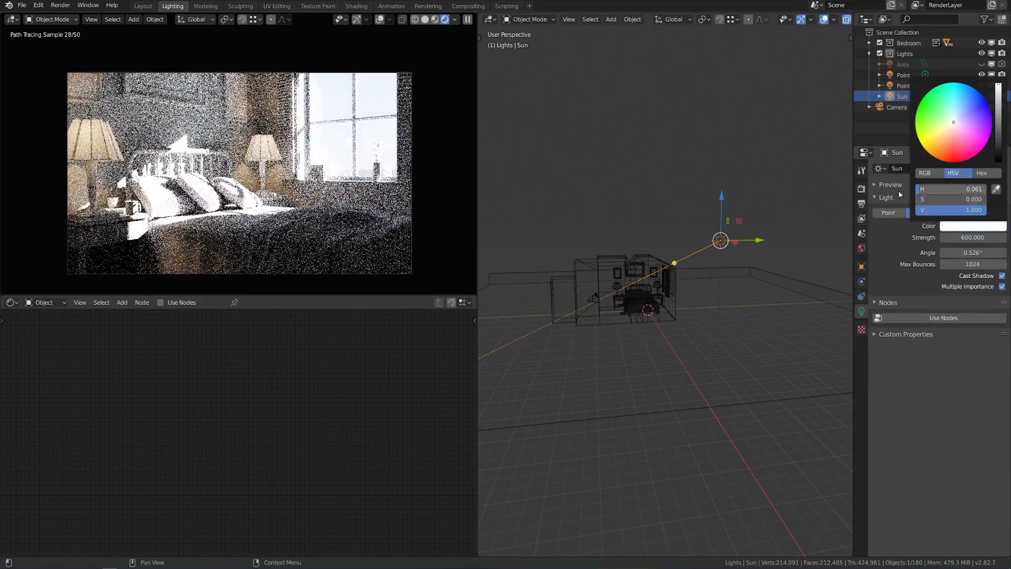
Enable nodes on the Sun and drive its colour with a 5250 Blackbody.
{"action": "left_click", "coordinate": [941, 318]}
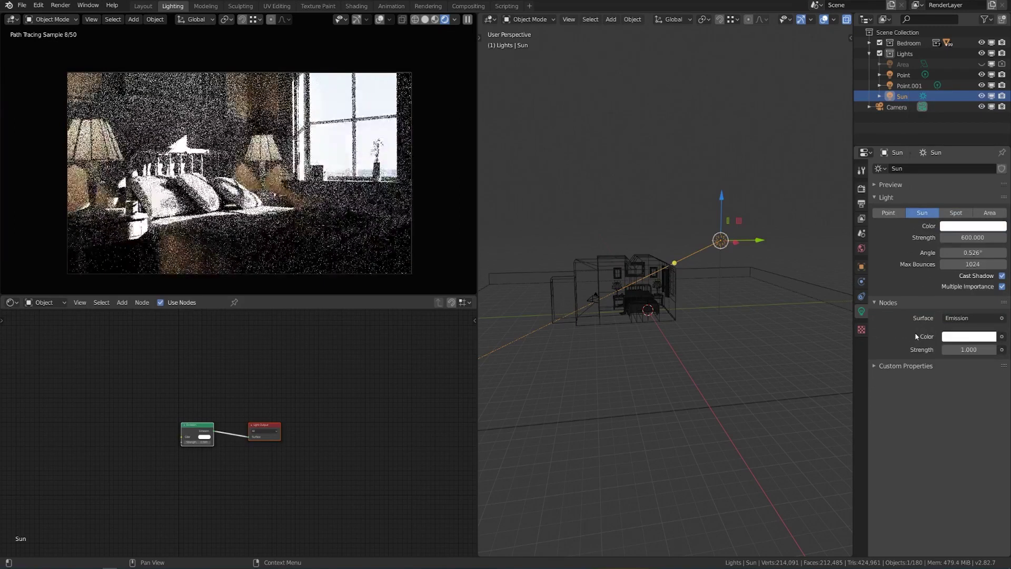
{"action": "left_click", "coordinate": [1001, 337]}
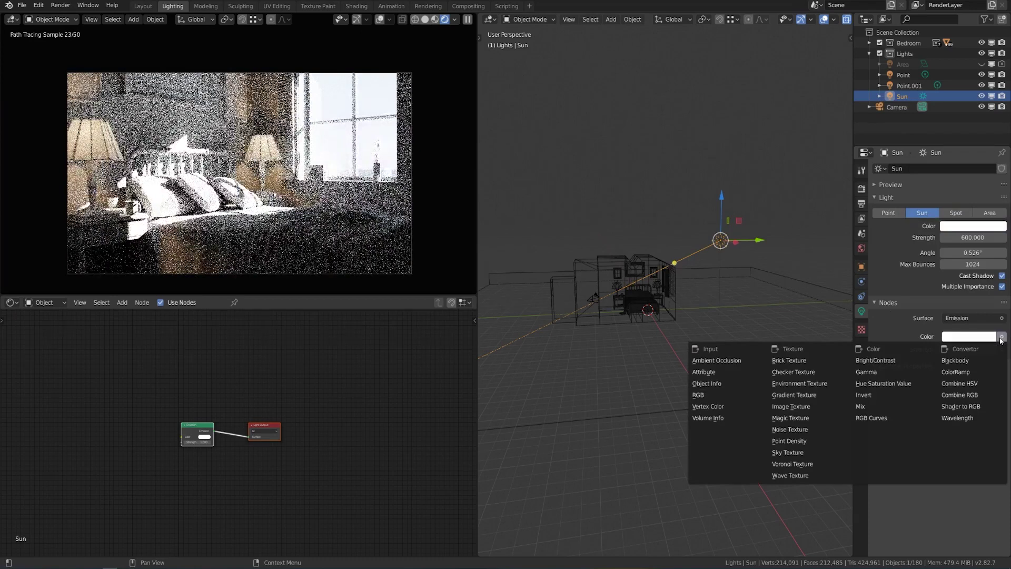
{"action": "left_click", "coordinate": [975, 362]}
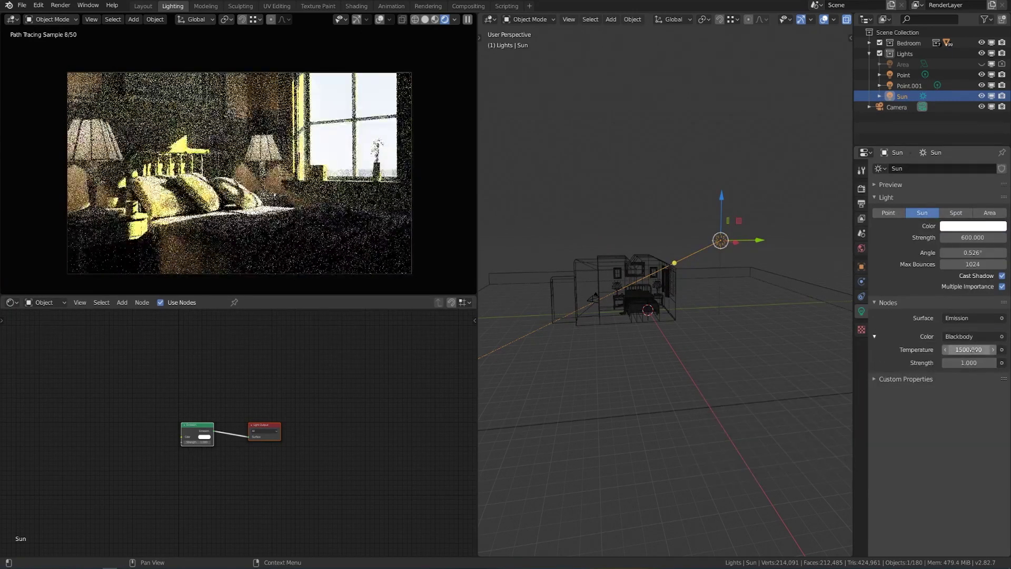
{"action": "left_click", "coordinate": [974, 350]}
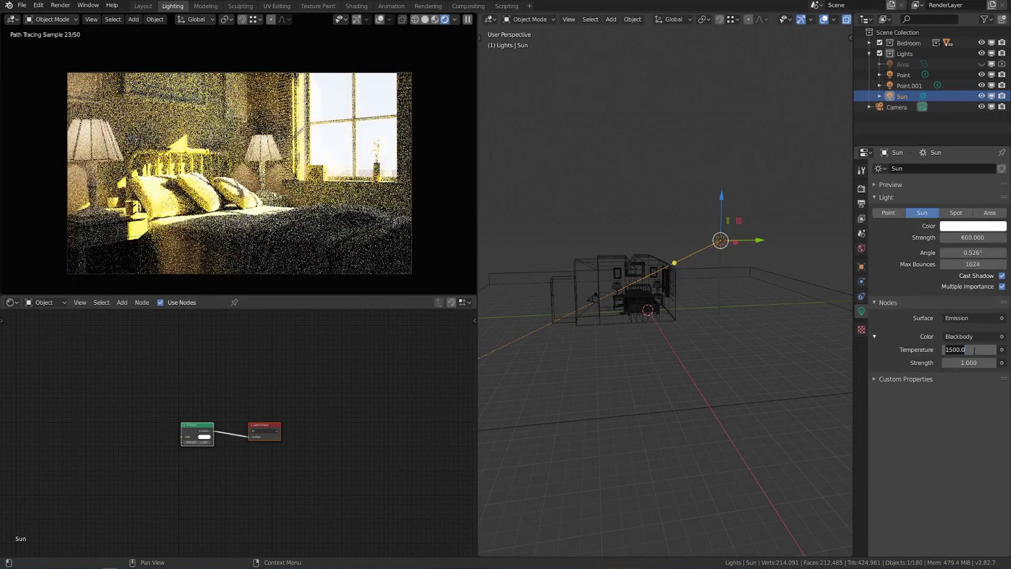
{"action": "type", "text": "525"}
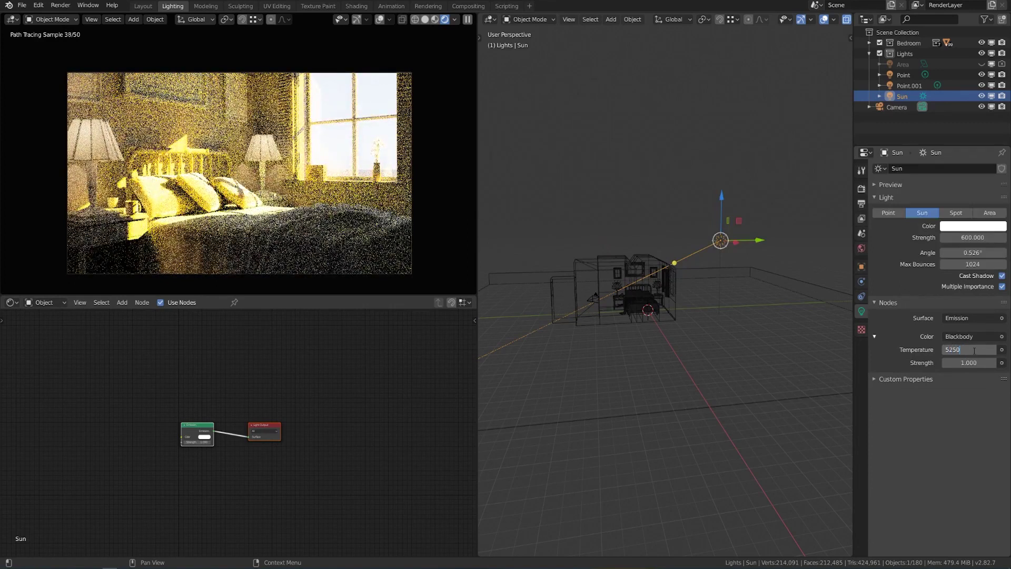
{"action": "type", "text": "0"}
{"action": "key", "text": "Return"}
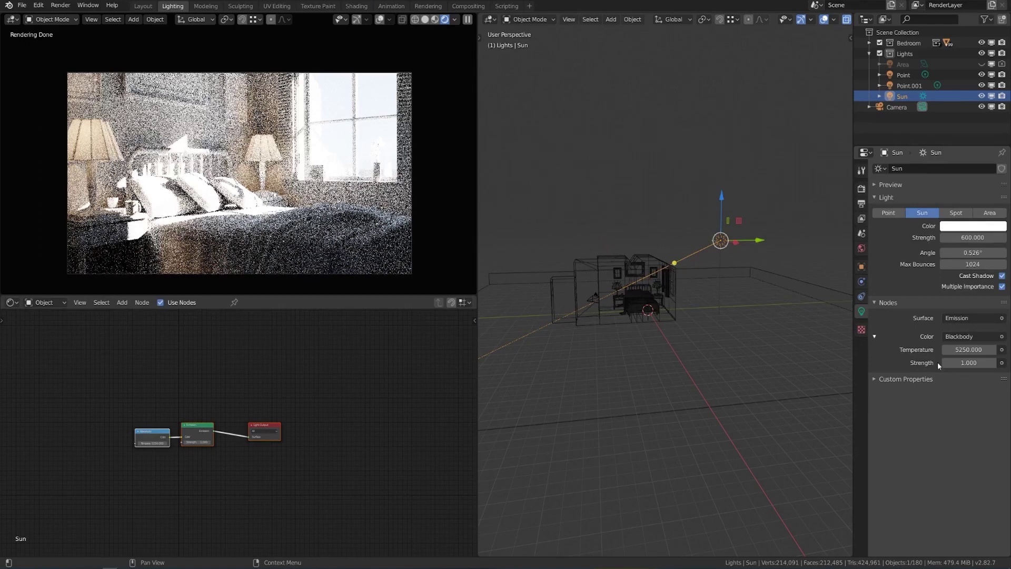
{"action": "scroll", "coordinate": [651, 333], "scroll_direction": "up", "scroll_amount": 3}
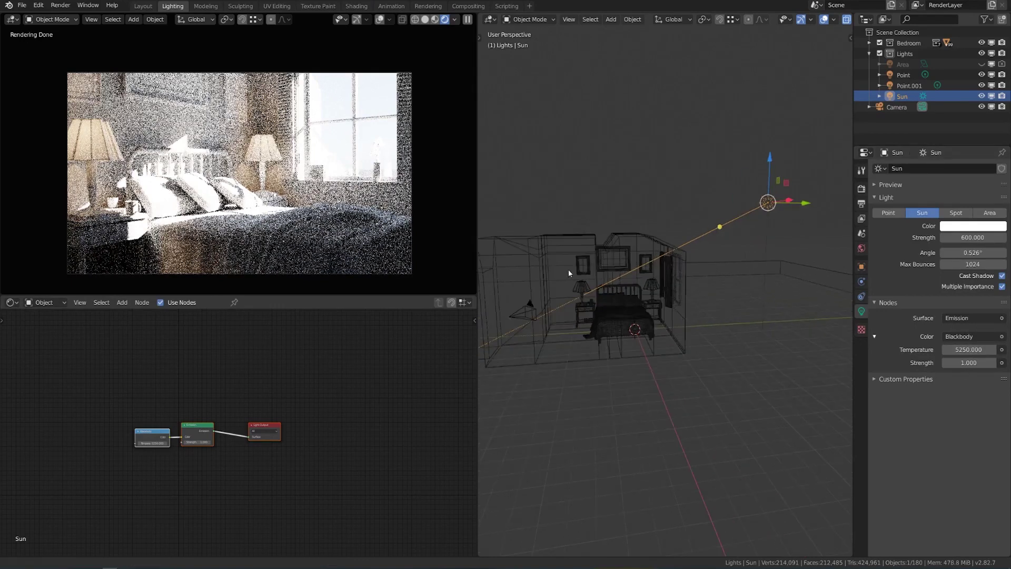
Select the left lamp's Point light and desaturate its colour to white.
{"action": "scroll", "coordinate": [606, 279], "scroll_direction": "up", "scroll_amount": 8}
{"action": "left_click", "coordinate": [600, 270]}
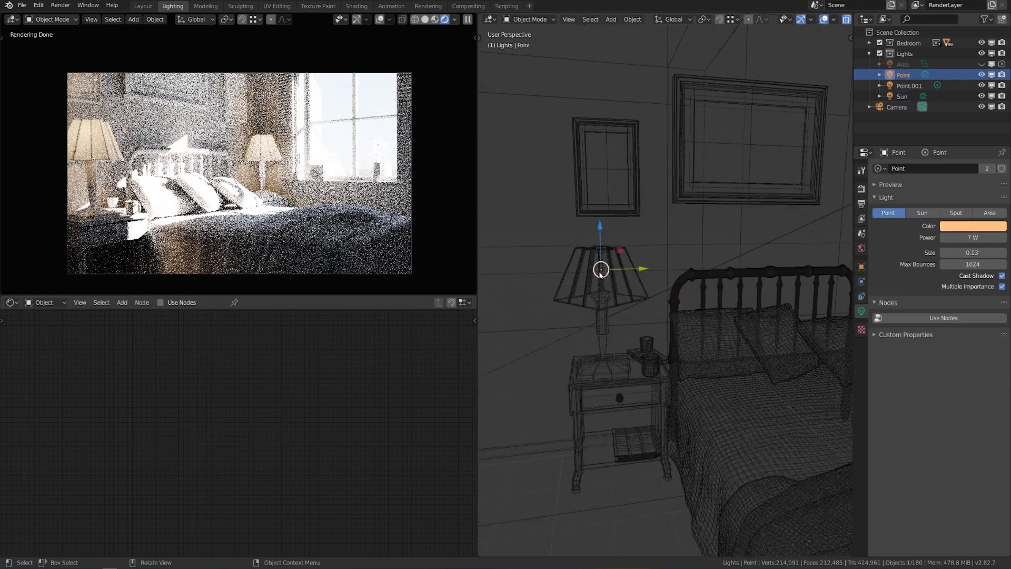
{"action": "left_click", "coordinate": [972, 230]}
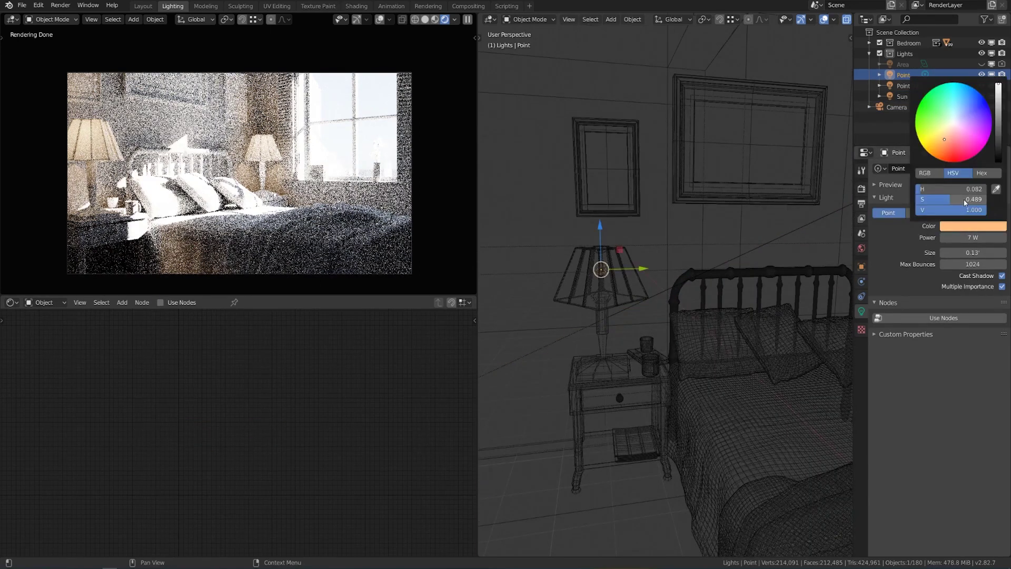
{"action": "left_click_drag", "start_coordinate": [965, 203], "coordinate": [927, 203]}
Enable nodes on the Point light and drive its colour with a 2700 K Blackbody.
{"action": "left_click", "coordinate": [944, 318]}
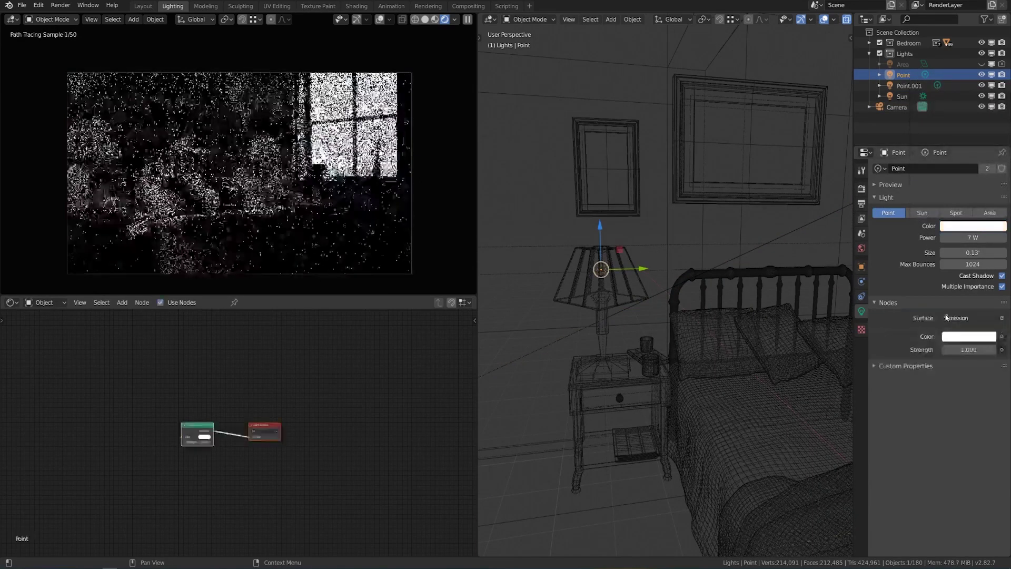
{"action": "left_click", "coordinate": [946, 317]}
{"action": "key", "text": "Escape"}
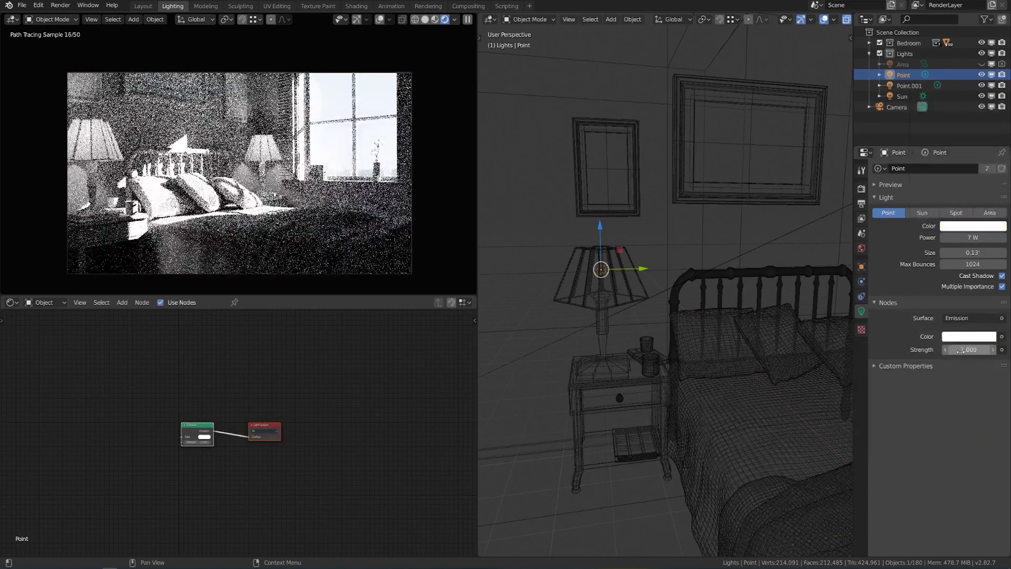
{"action": "left_click", "coordinate": [1002, 336]}
{"action": "left_click", "coordinate": [972, 351]}
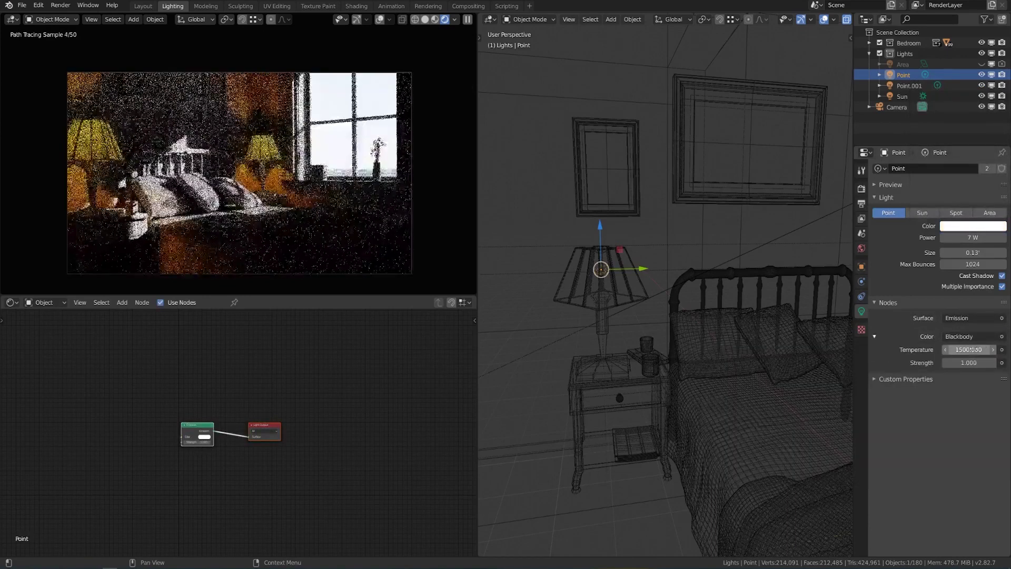
{"action": "left_click", "coordinate": [971, 349]}
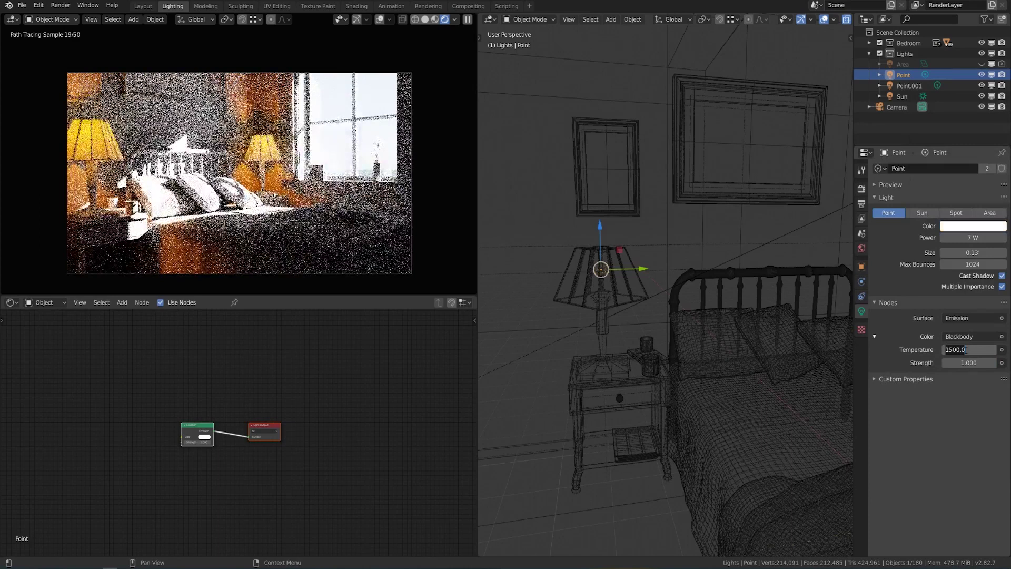
{"action": "type", "text": "2700"}
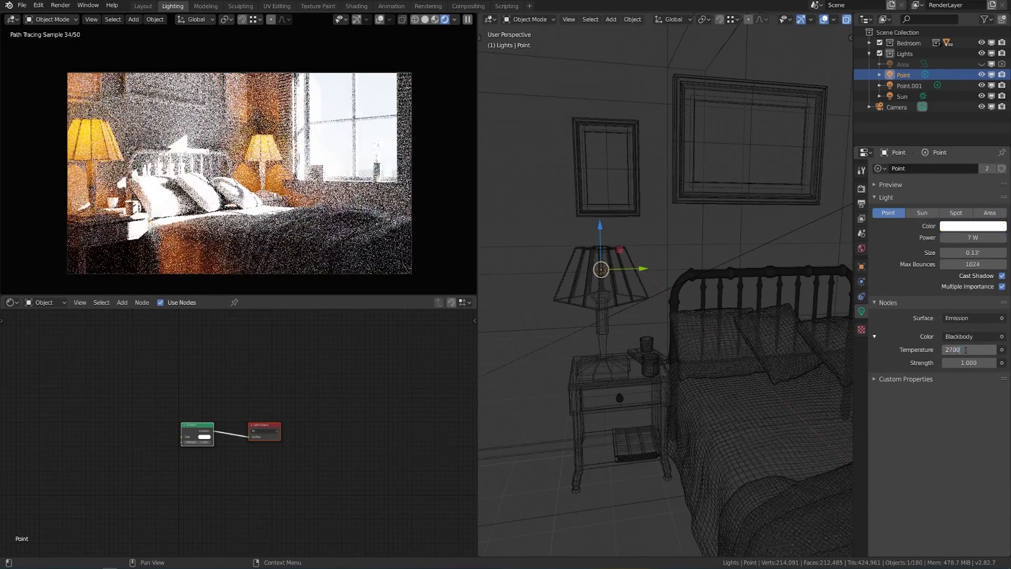
{"action": "key", "text": "Return"}
Orbit the view to face the window side and open the node editor's shader type menu.
{"action": "scroll", "coordinate": [737, 327], "scroll_direction": "down", "scroll_amount": 4}
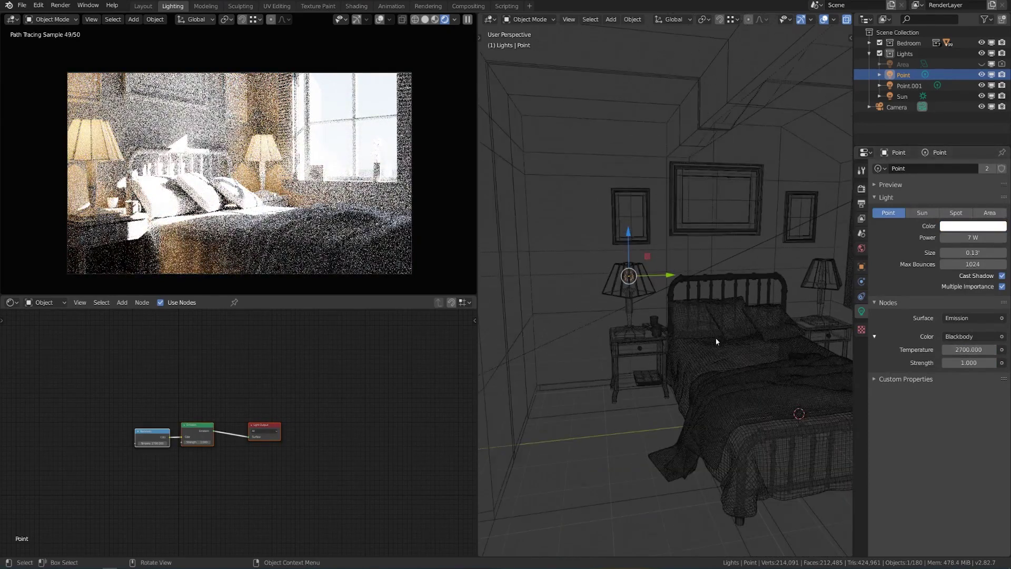
{"action": "middle_click_drag", "start_coordinate": [773, 319], "coordinate": [732, 339]}
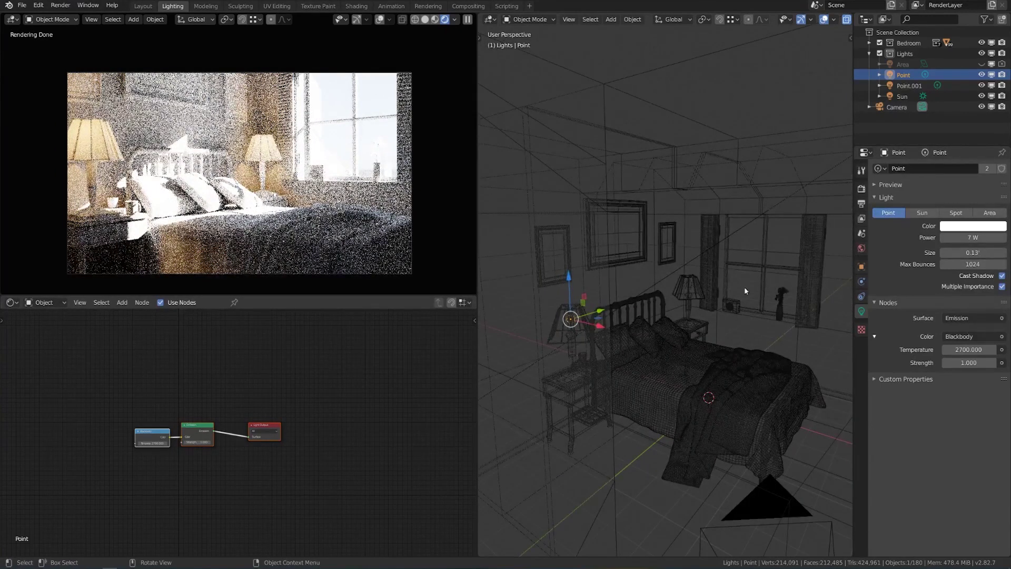
{"action": "scroll", "coordinate": [131, 351], "scroll_direction": "up", "scroll_amount": 1}
{"action": "scroll", "coordinate": [131, 352], "scroll_direction": "up", "scroll_amount": 1}
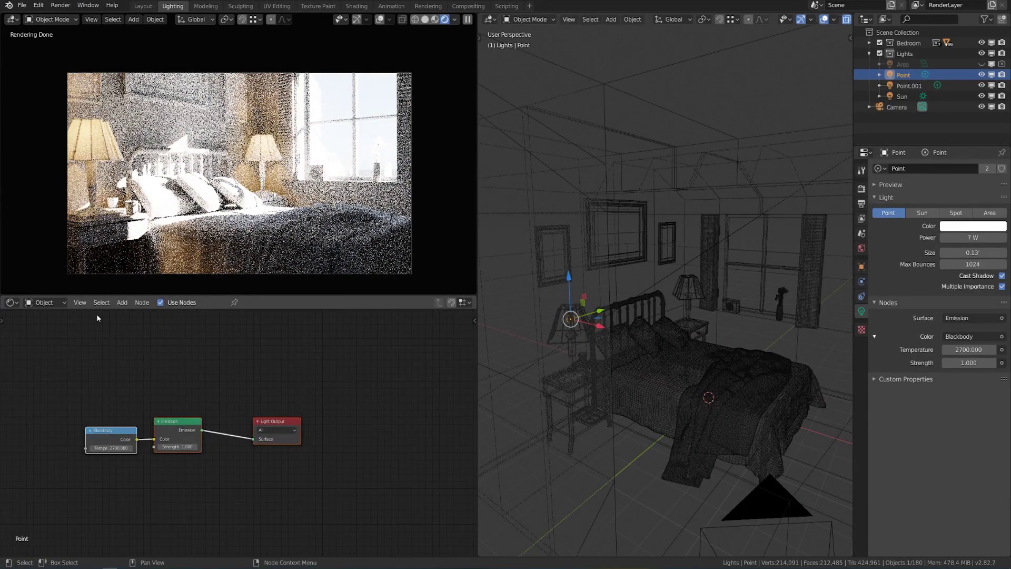
{"action": "left_click", "coordinate": [53, 304]}
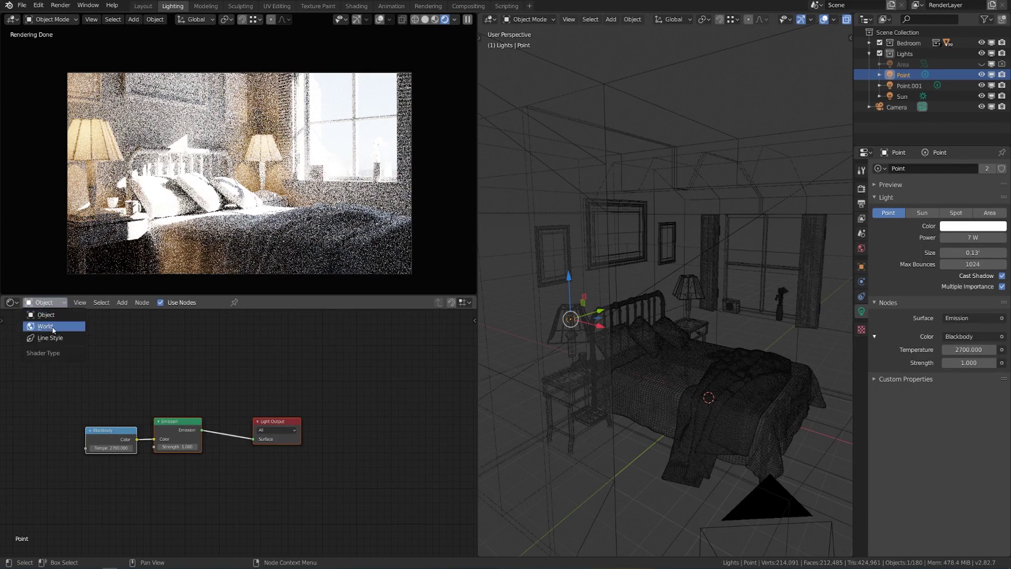
Show the World nodes, set Background strength to 200, and bring up Render properties.
{"action": "left_click", "coordinate": [42, 326]}
{"action": "key", "text": "Home"}
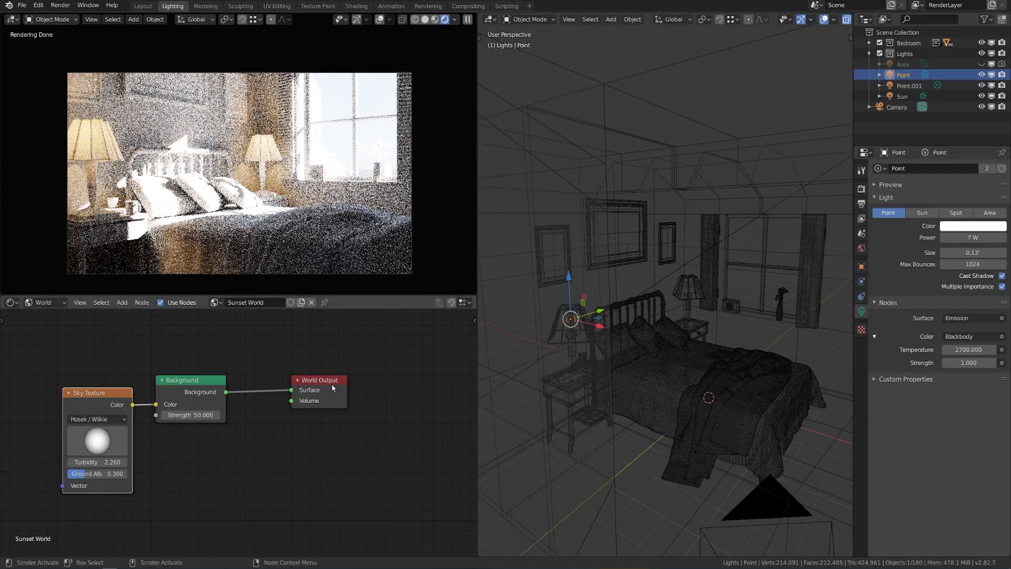
{"action": "left_click", "coordinate": [195, 416]}
{"action": "type", "text": "200"}
{"action": "key", "text": "Return"}
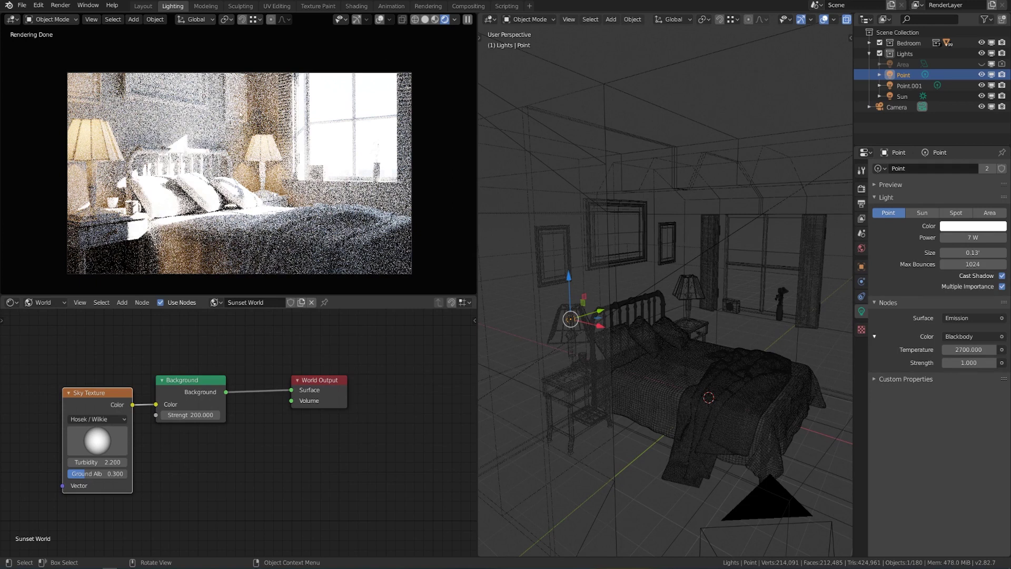
{"action": "left_click", "coordinate": [861, 189]}
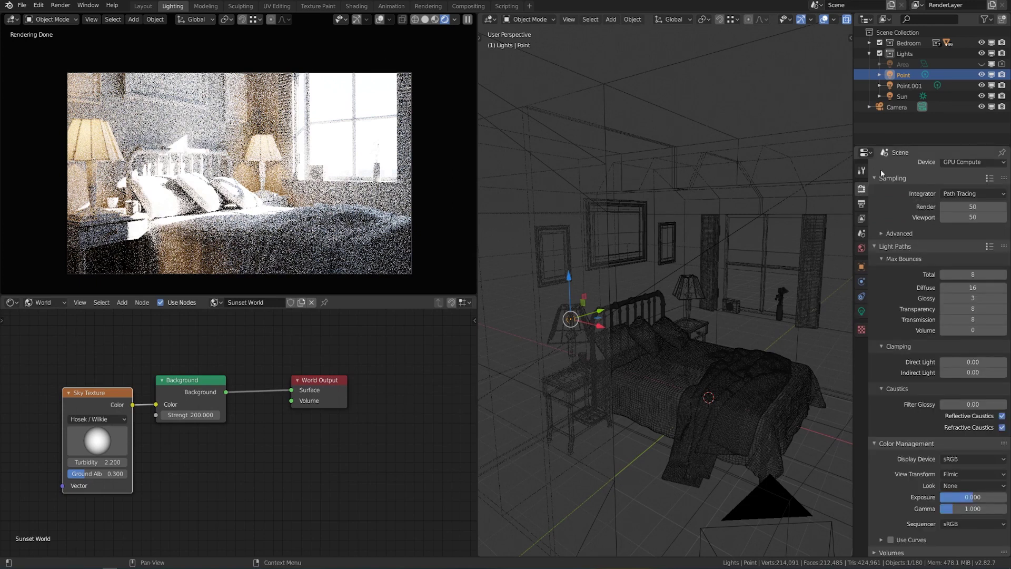
Collapse the sampling panels, set exposure to about -2.222, and render the final image with F12.
{"action": "left_click", "coordinate": [907, 254]}
{"action": "left_click_drag", "start_coordinate": [909, 246], "coordinate": [897, 199]}
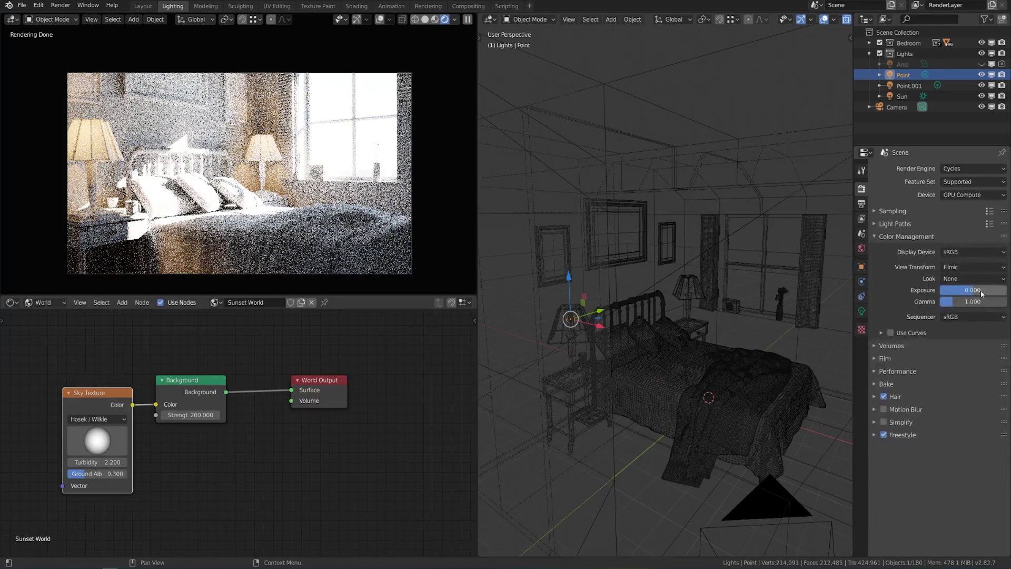
{"action": "left_click_drag", "start_coordinate": [982, 294], "coordinate": [967, 293]}
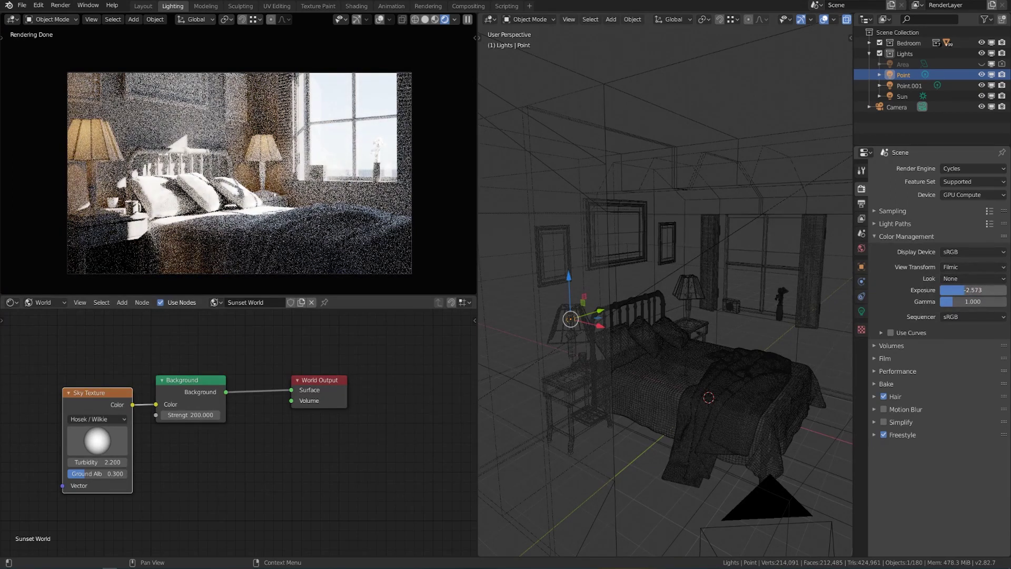
{"action": "left_click_drag", "start_coordinate": [967, 292], "coordinate": [970, 292]}
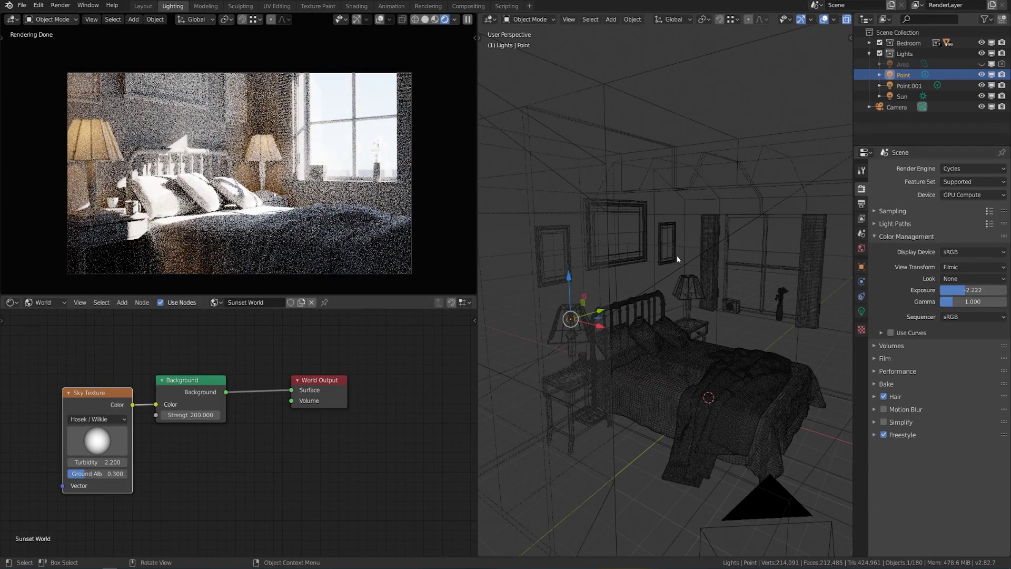
{"action": "key", "text": "F12"}
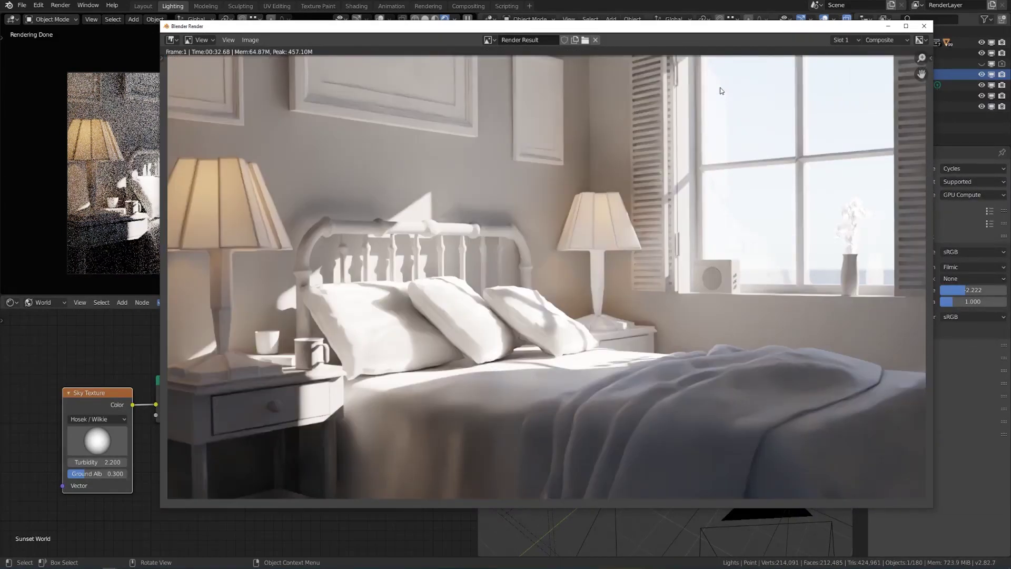
Compare the brighter Slot 1 render against the darker Slot 2 render.
{"action": "left_click", "coordinate": [842, 40]}
{"action": "left_click", "coordinate": [849, 132]}
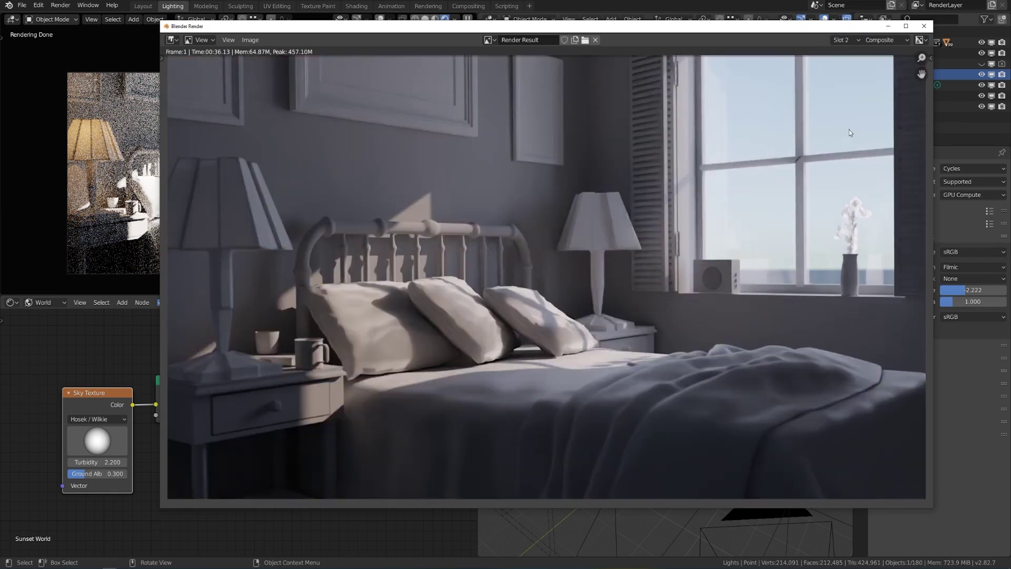
{"action": "left_click", "coordinate": [843, 40]}
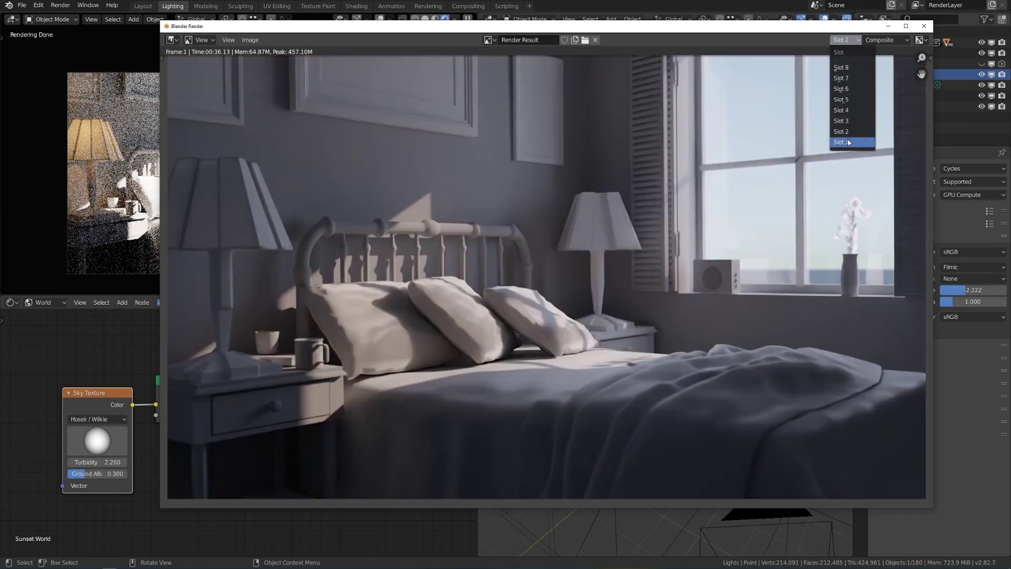
{"action": "left_click", "coordinate": [847, 142]}
{"action": "left_click_drag", "start_coordinate": [738, 26], "coordinate": [687, 27]}
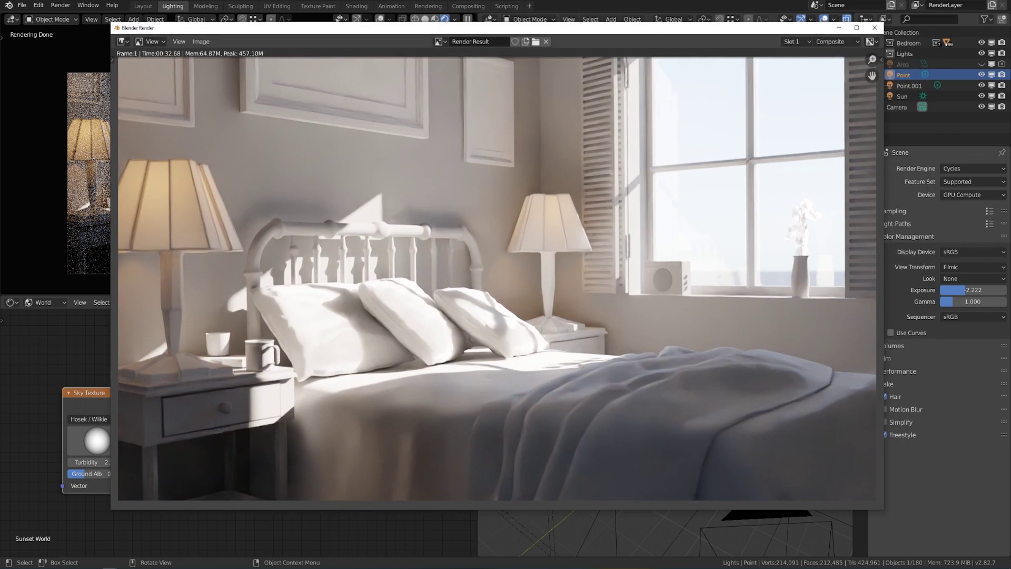
{"action": "left_click", "coordinate": [797, 41]}
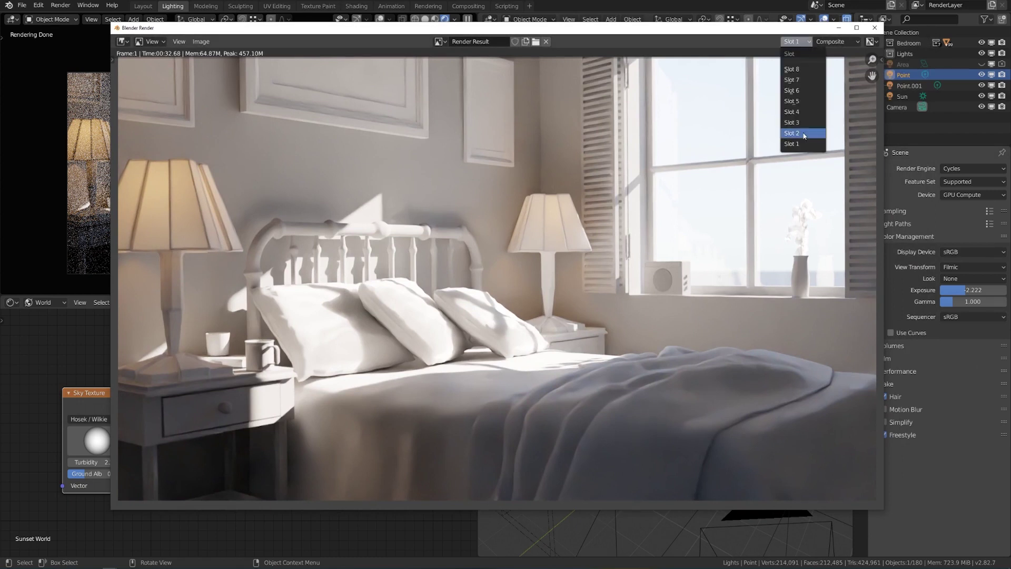
{"action": "left_click", "coordinate": [792, 134]}
{"action": "left_click", "coordinate": [796, 41]}
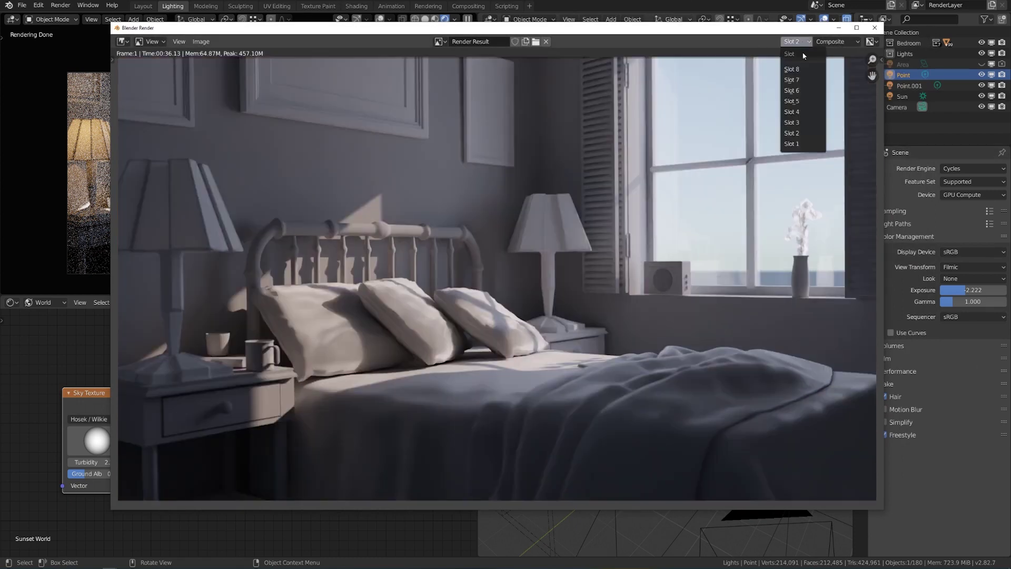
{"action": "left_click", "coordinate": [806, 143]}
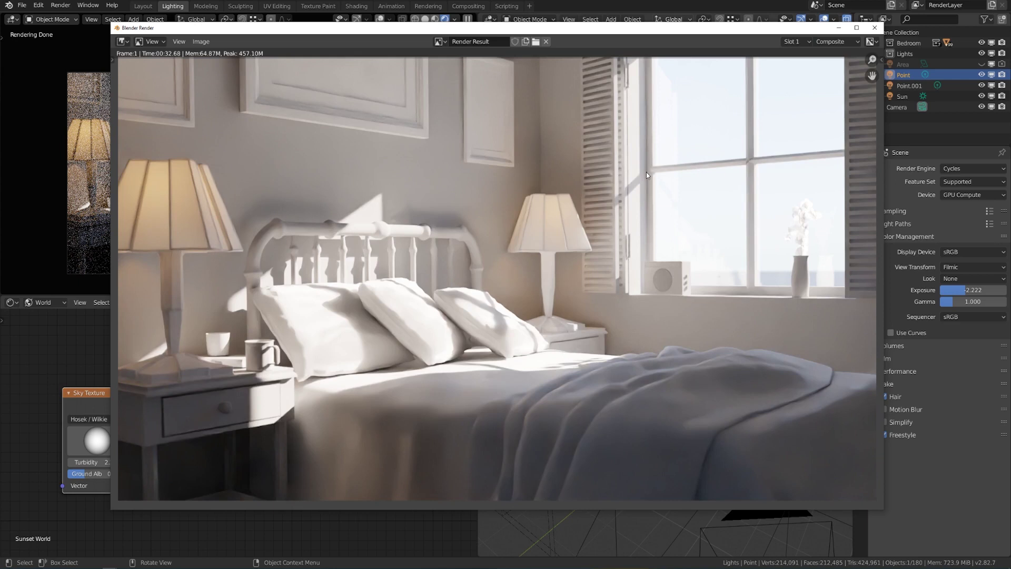
Save the render as bedroom_day_02.png and close the render window.
{"action": "left_click", "coordinate": [201, 41]}
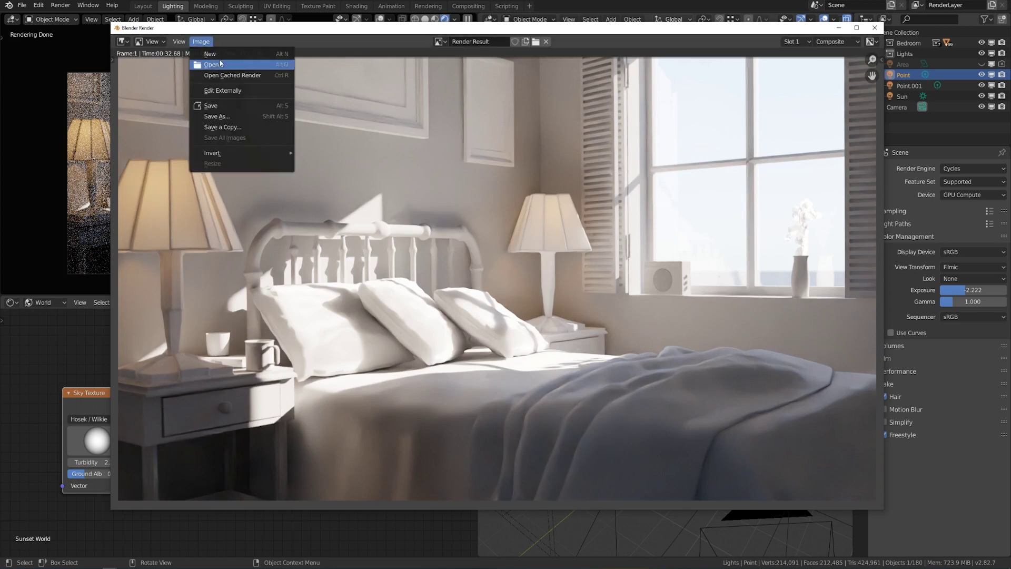
{"action": "left_click", "coordinate": [217, 116]}
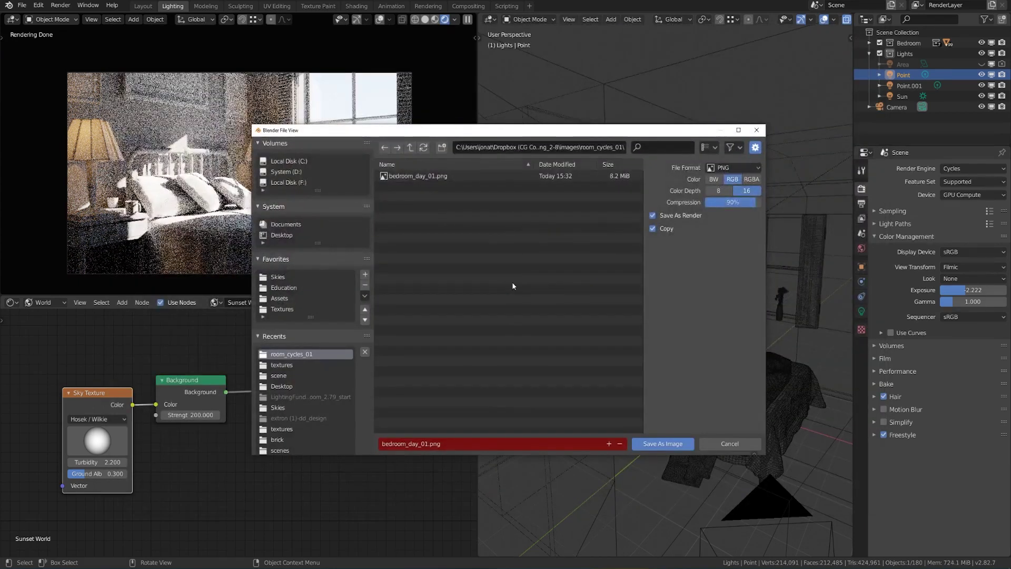
{"action": "left_click", "coordinate": [609, 444]}
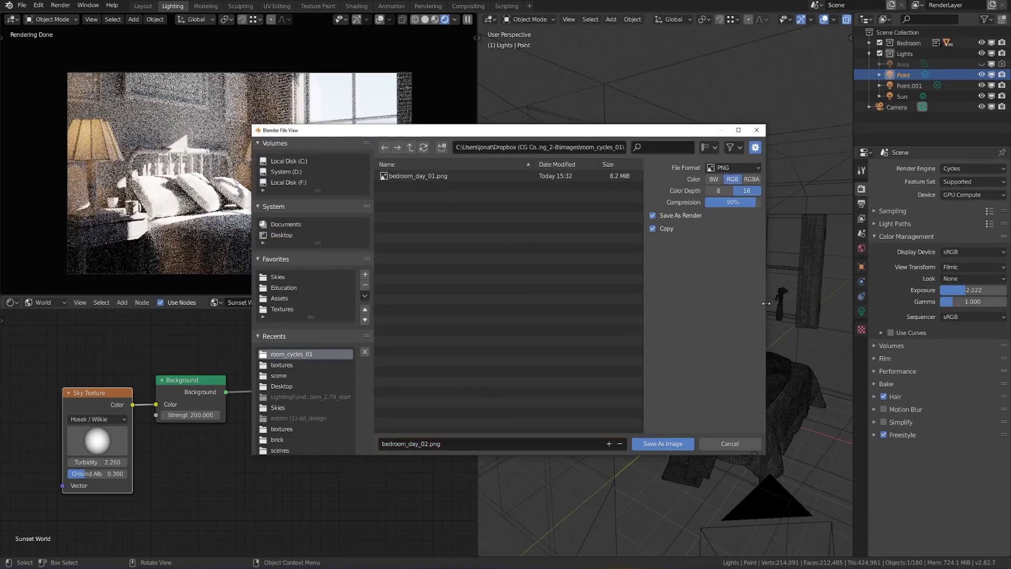
{"action": "left_click_drag", "start_coordinate": [765, 307], "coordinate": [793, 307]}
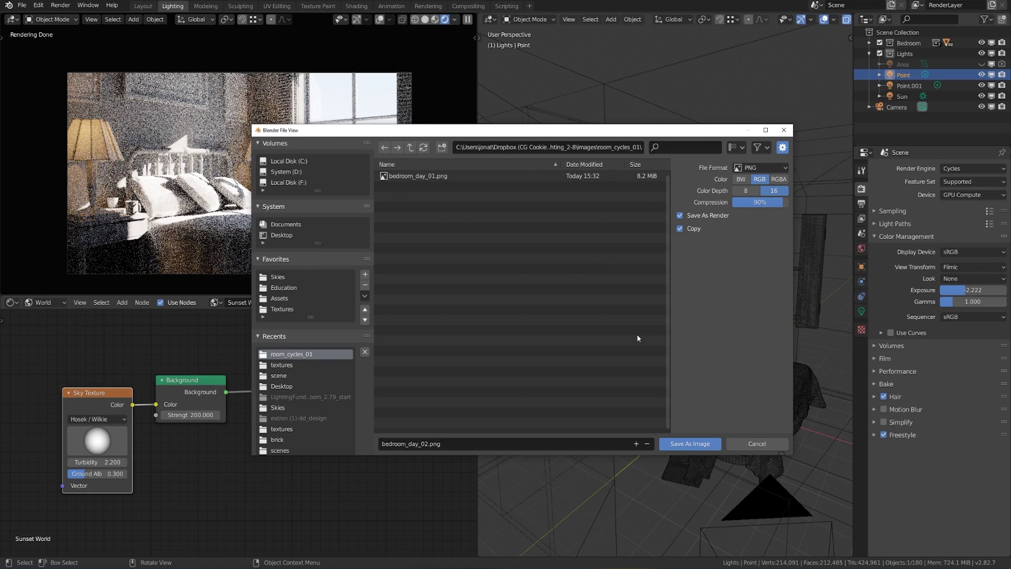
{"action": "left_click", "coordinate": [690, 444]}
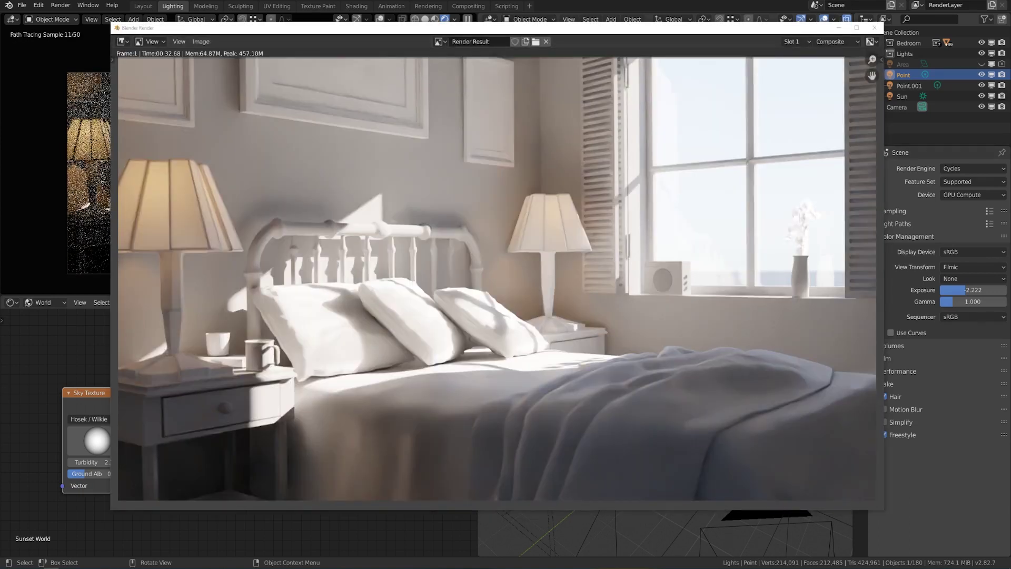
{"action": "left_click", "coordinate": [875, 28]}
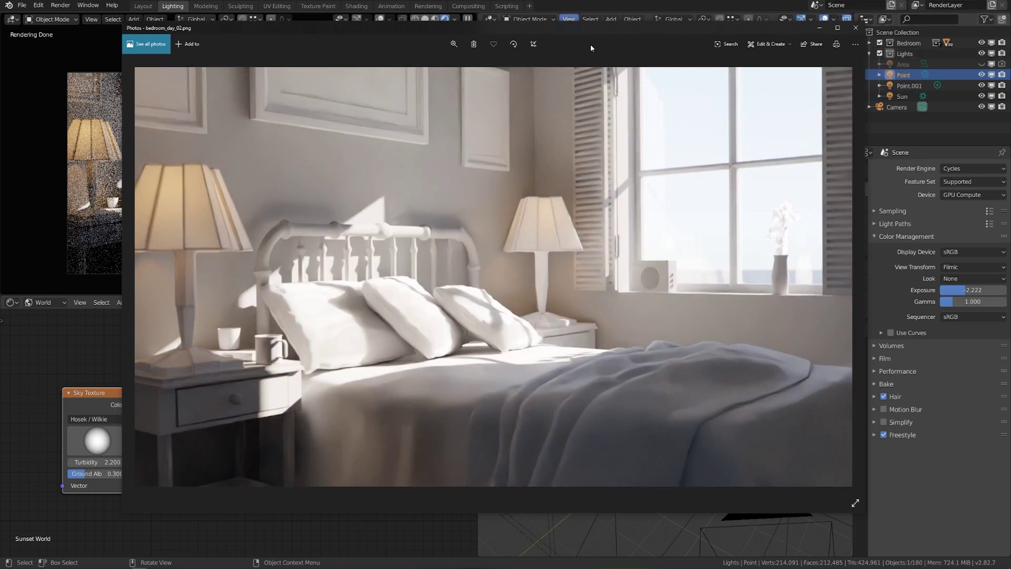
Flip between bedroom_day_01.png and bedroom_day_02.png in Photos.
{"action": "key", "text": "Left"}
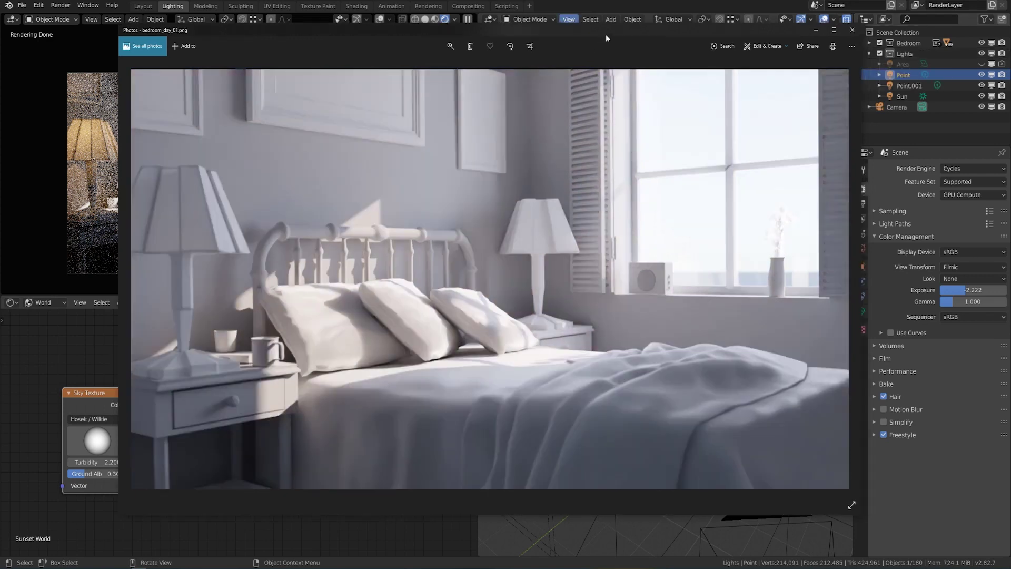
{"action": "key", "text": "Right"}
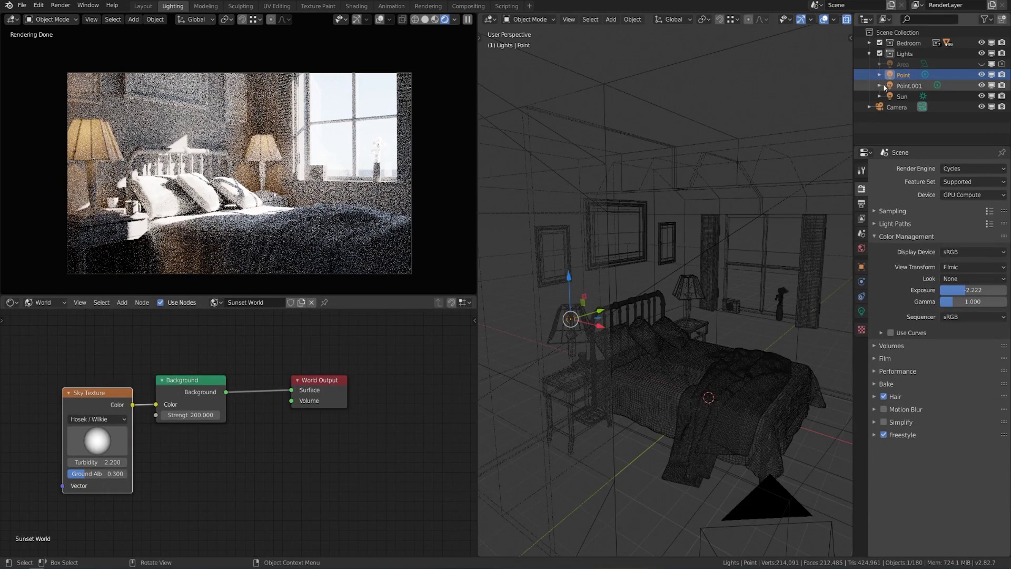
Hide the Point and Point.001 lamps and rearrange the world nodes to make room.
{"action": "left_click", "coordinate": [982, 75]}
{"action": "left_click", "coordinate": [981, 85]}
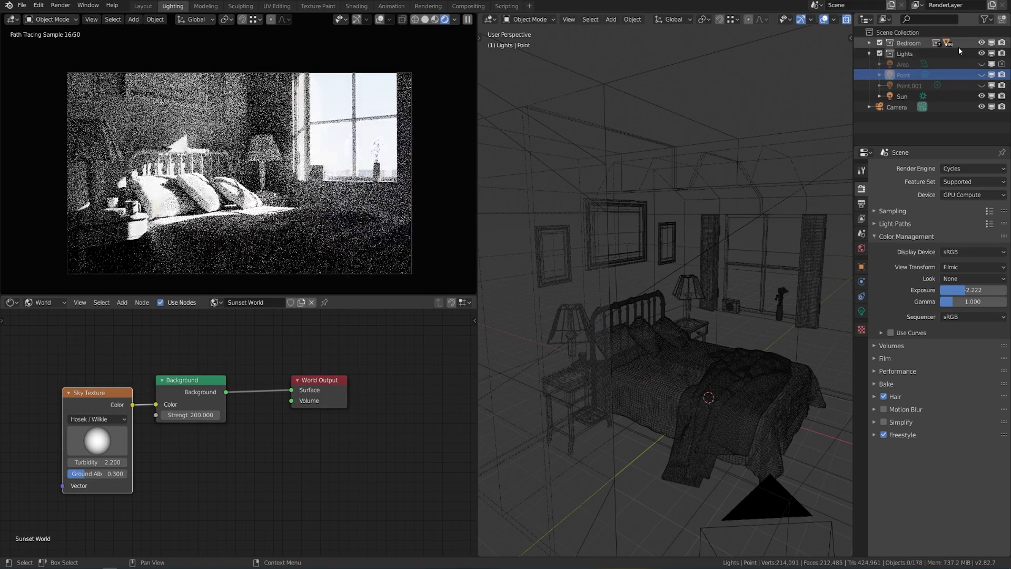
{"action": "middle_click_drag", "start_coordinate": [196, 342], "coordinate": [315, 317]}
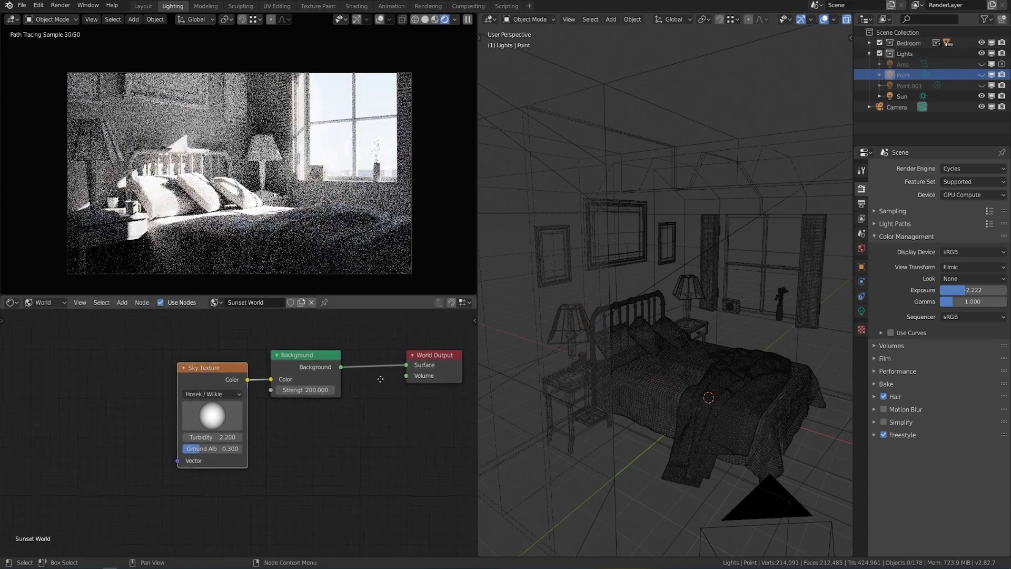
{"action": "left_click_drag", "start_coordinate": [216, 372], "coordinate": [89, 331]}
{"action": "left_click", "coordinate": [47, 302]}
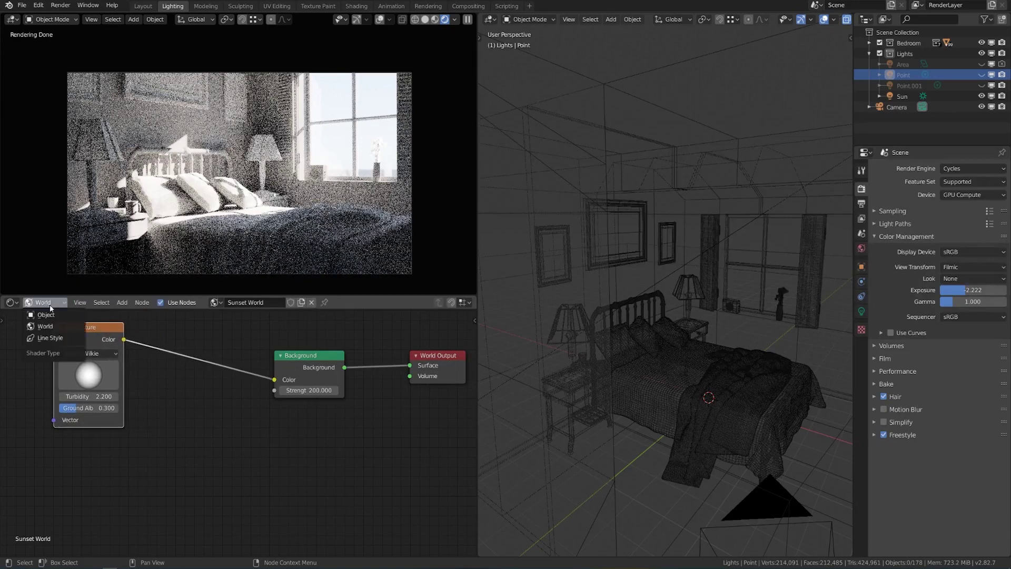
{"action": "middle_click_drag", "start_coordinate": [141, 414], "coordinate": [144, 409]}
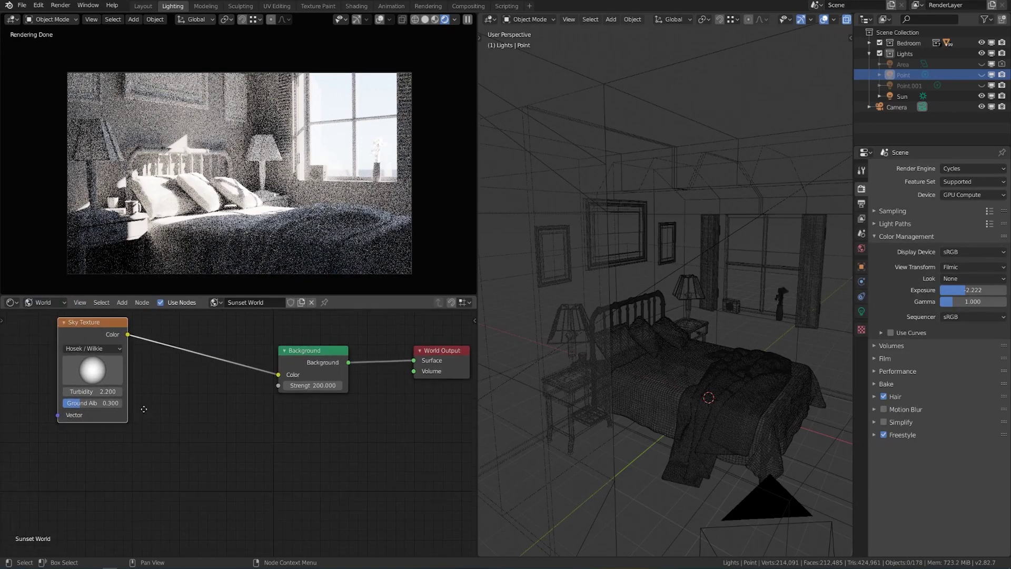
Add an Environment Texture loading dry_field_512p.hdr and connect it to the Background colour.
{"action": "left_click", "coordinate": [122, 303]}
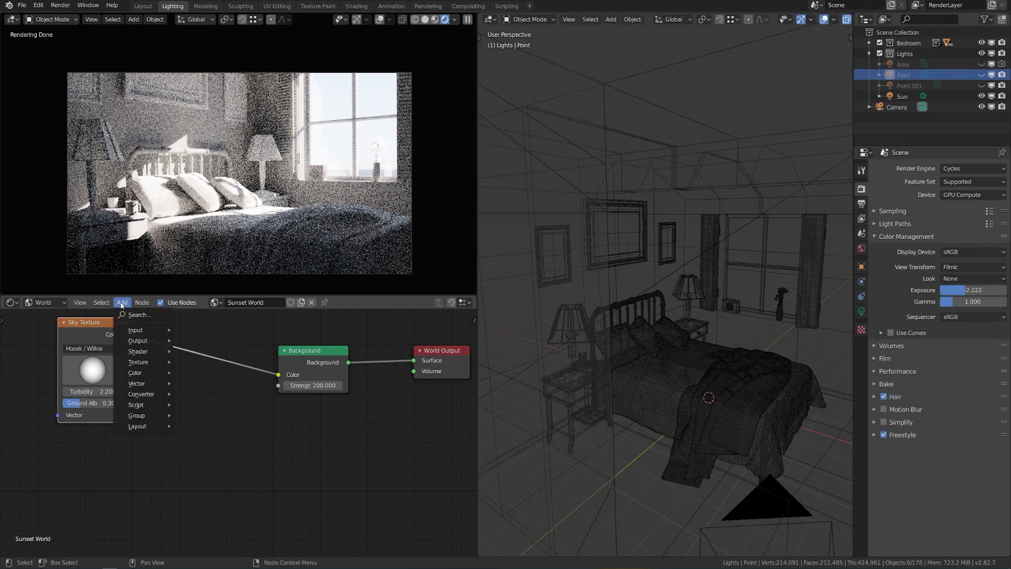
{"action": "mouse_move", "coordinate": [142, 363]}
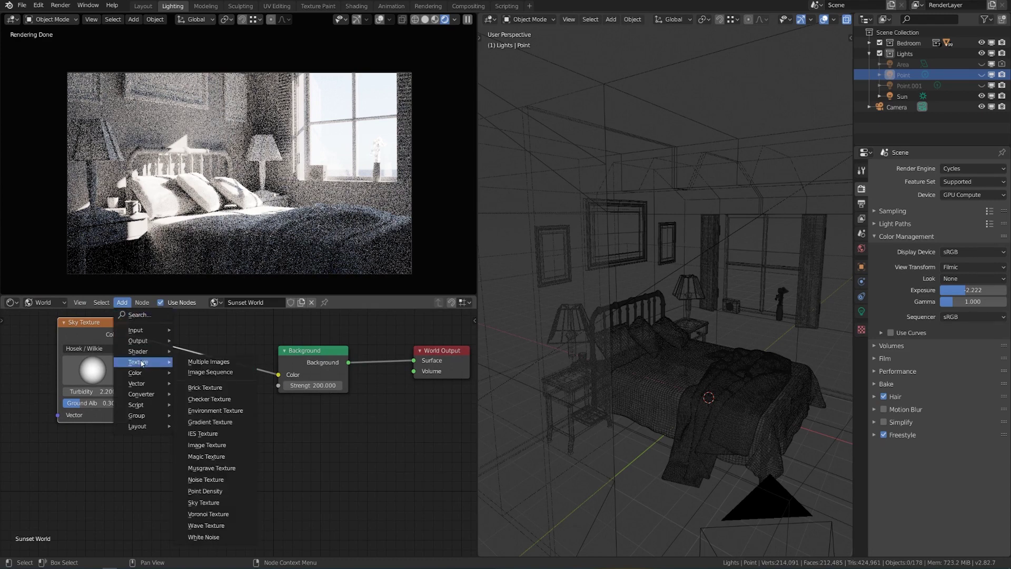
{"action": "left_click", "coordinate": [210, 411]}
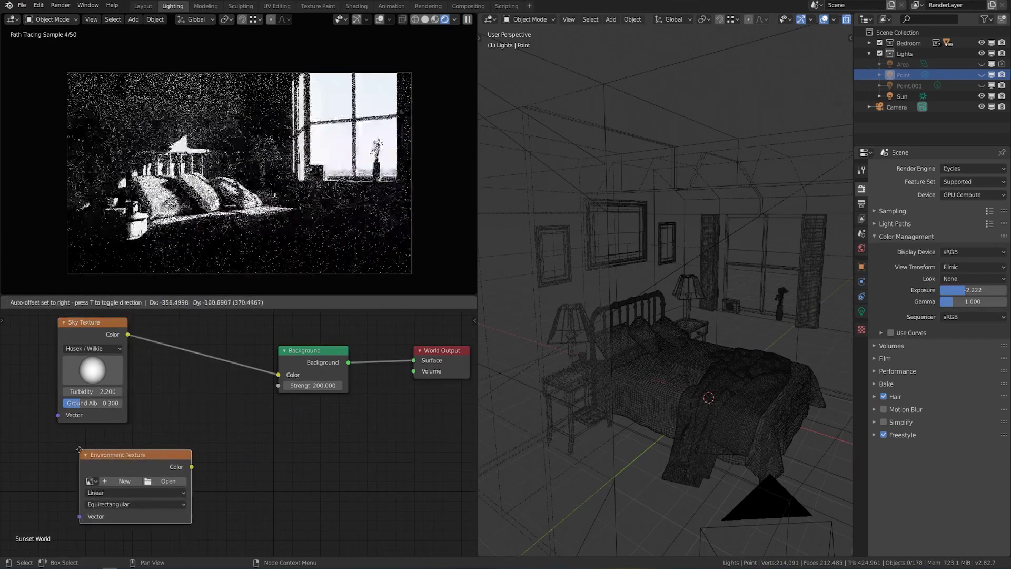
{"action": "left_click", "coordinate": [51, 450]}
{"action": "left_click", "coordinate": [153, 476]}
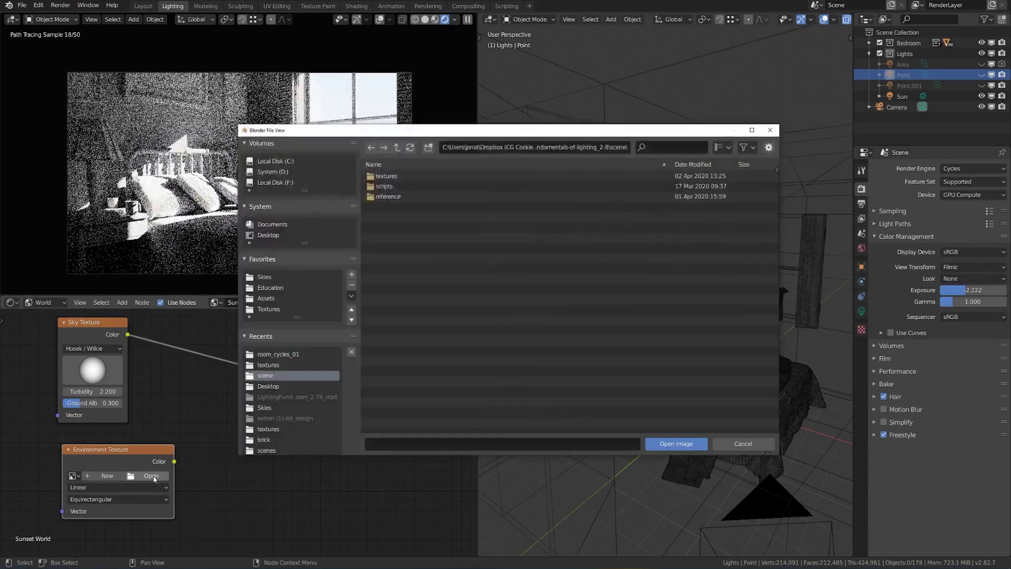
{"action": "left_click", "coordinate": [416, 216]}
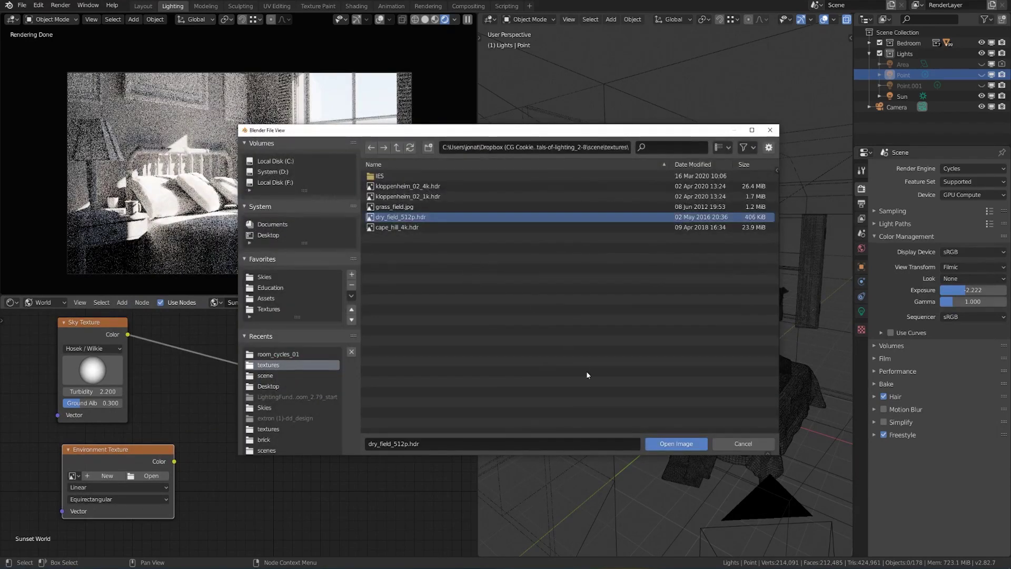
{"action": "left_click", "coordinate": [668, 449]}
{"action": "left_click_drag", "start_coordinate": [174, 462], "coordinate": [295, 376]}
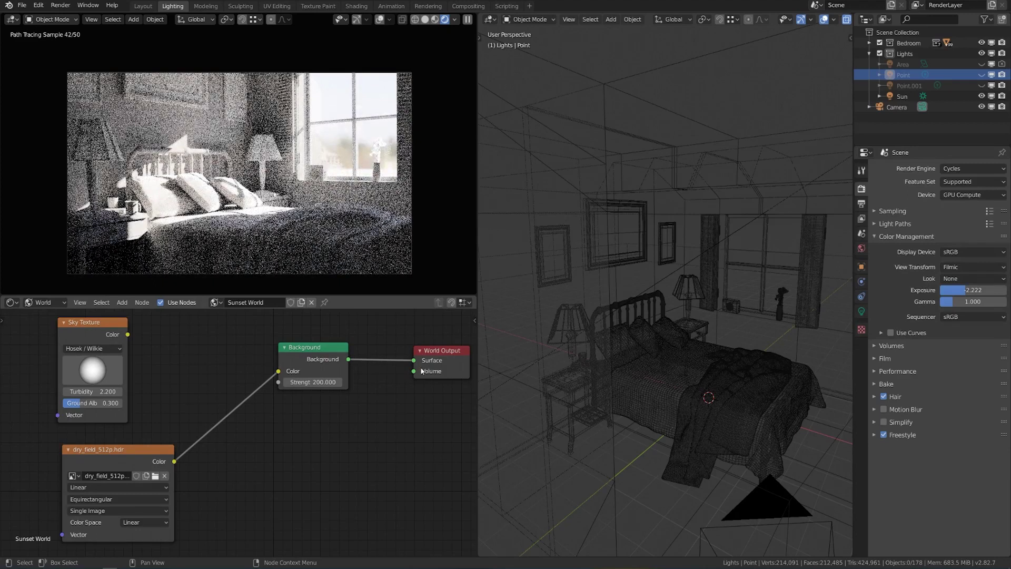
Compare lighting with the Sun on and off, lower scene exposure to about -4, and reconnect the background.
{"action": "left_click_drag", "start_coordinate": [414, 360], "coordinate": [390, 404]}
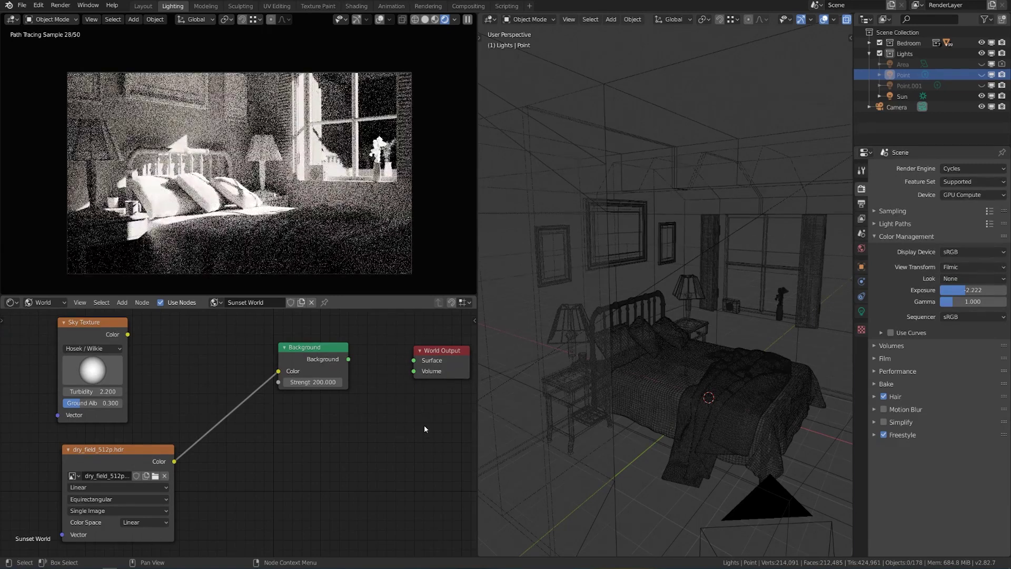
{"action": "left_click", "coordinate": [982, 96]}
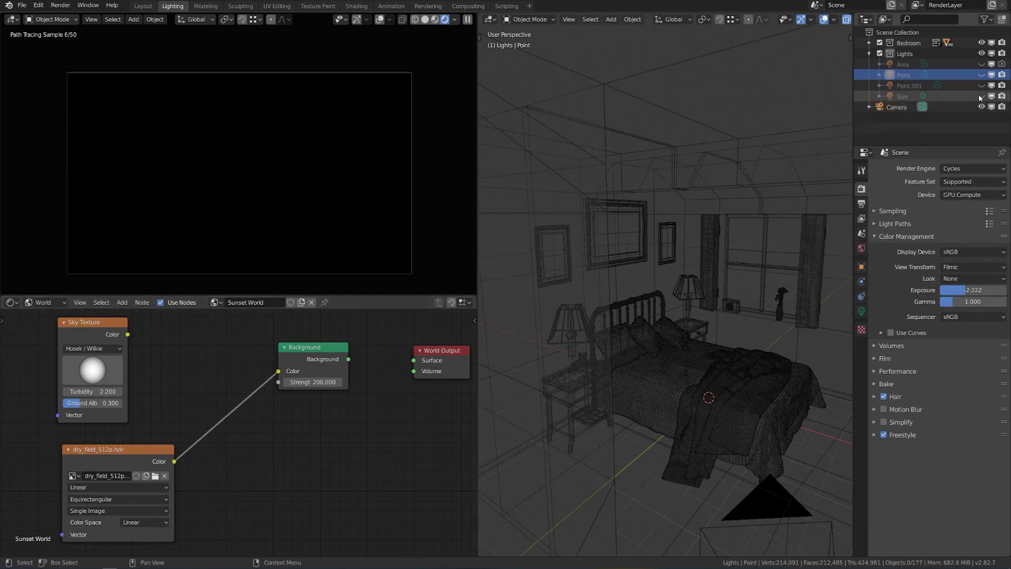
{"action": "left_click", "coordinate": [981, 96]}
{"action": "left_click", "coordinate": [981, 96]}
{"action": "left_click", "coordinate": [981, 96]}
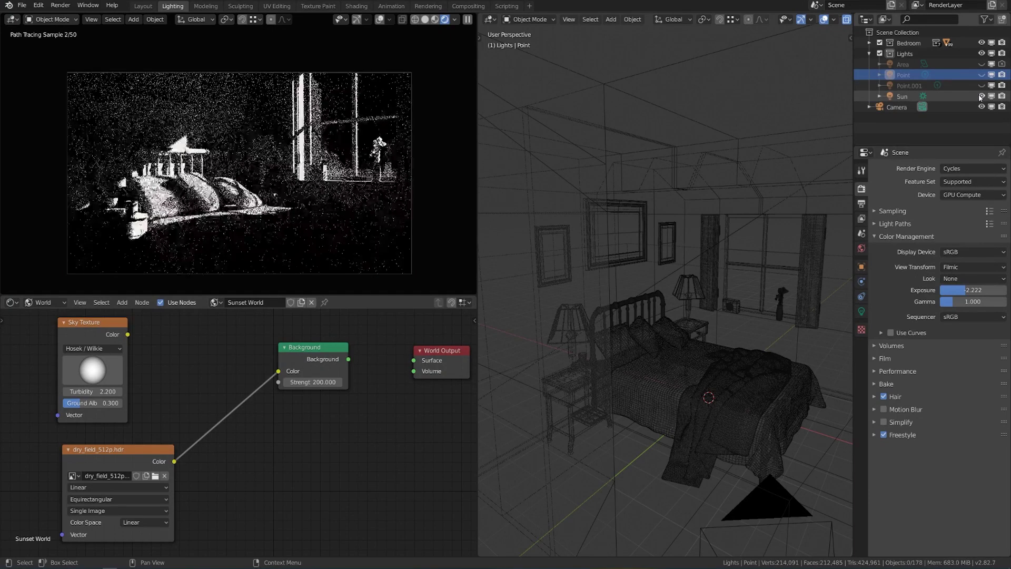
{"action": "left_click_drag", "start_coordinate": [967, 289], "coordinate": [935, 289]}
{"action": "left_click", "coordinate": [982, 96]}
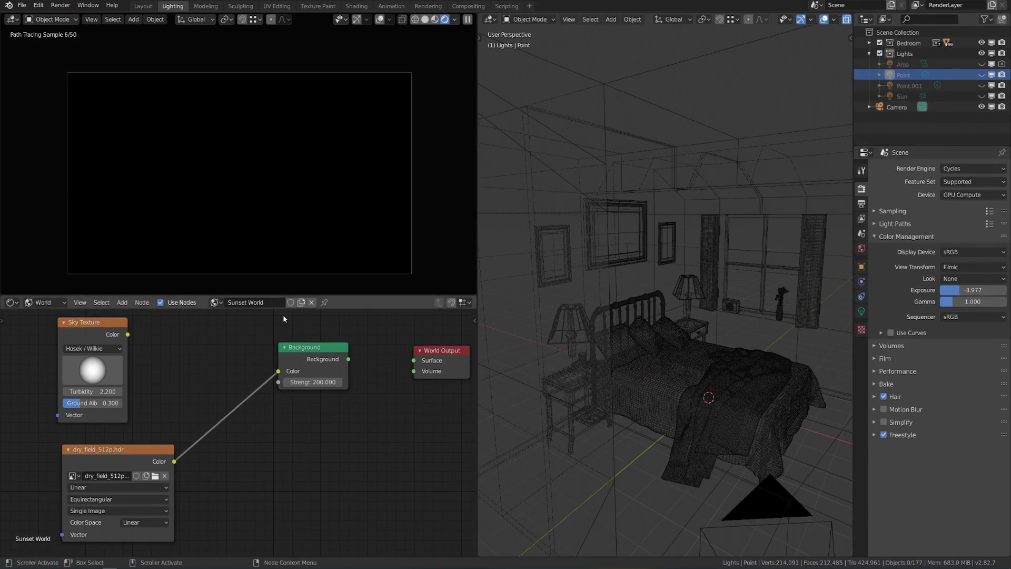
{"action": "left_click_drag", "start_coordinate": [349, 359], "coordinate": [414, 360]}
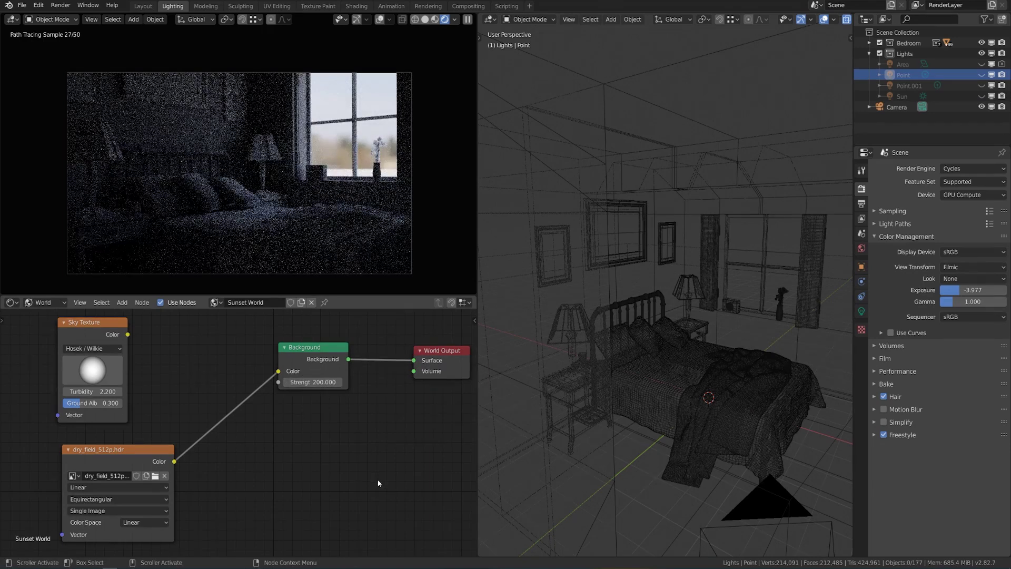
Rotate the dry_field_512p.hdr environment texture on Z to about -80° via Texture Mapping.
{"action": "left_click", "coordinate": [122, 447]}
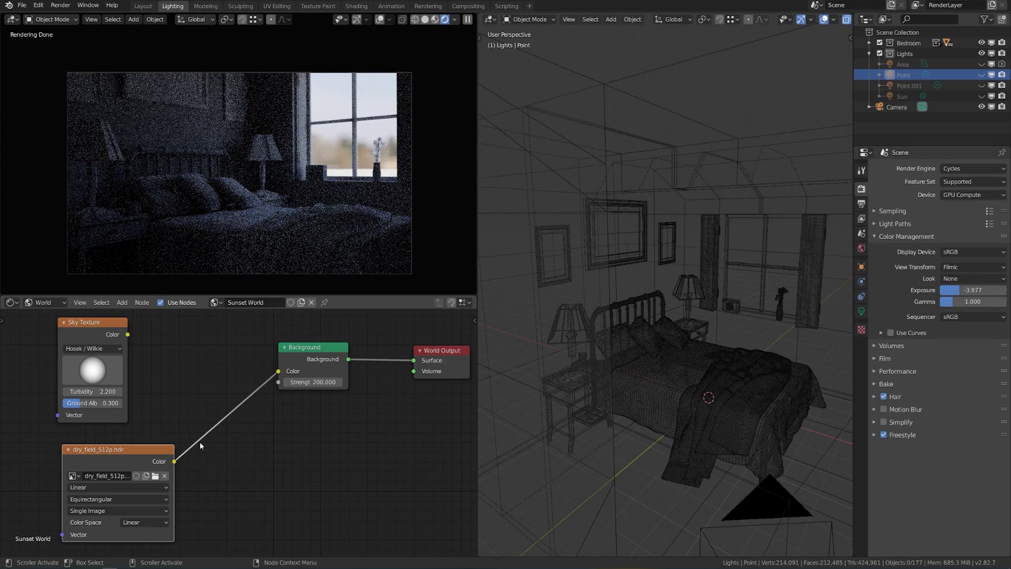
{"action": "scroll", "coordinate": [200, 446], "scroll_direction": "down", "scroll_amount": 2}
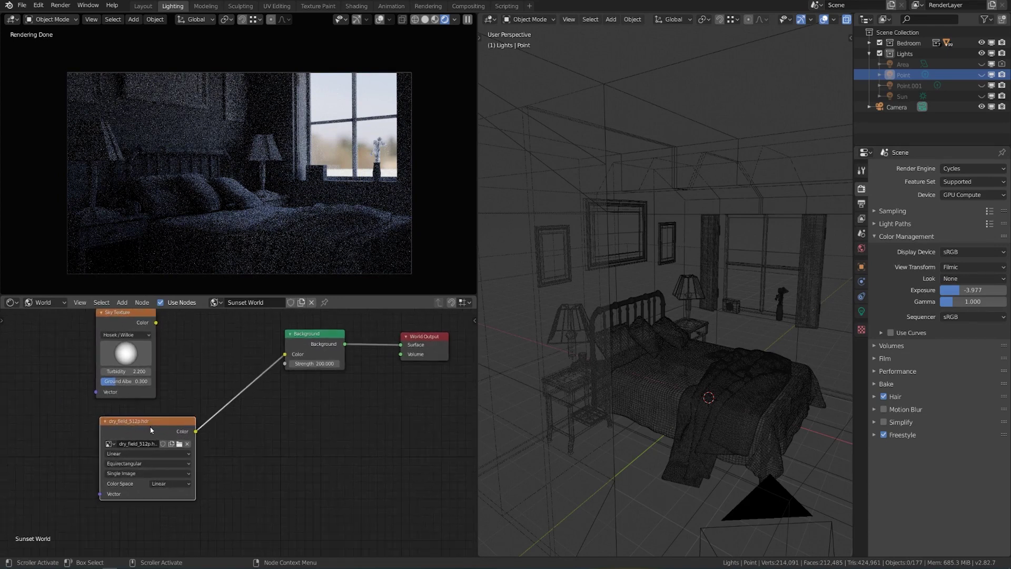
{"action": "key", "text": "n"}
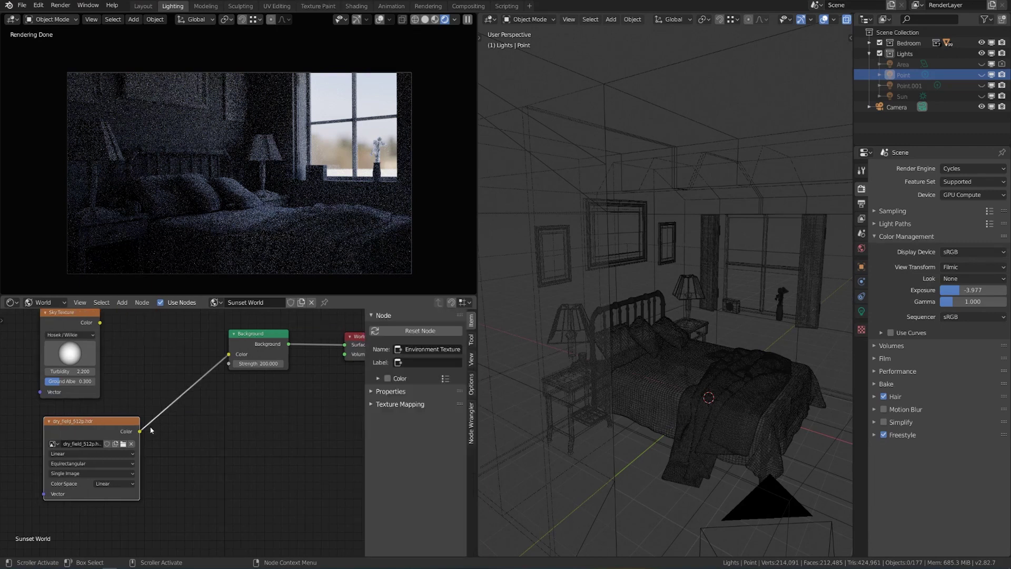
{"action": "middle_click_drag", "start_coordinate": [155, 410], "coordinate": [208, 416]}
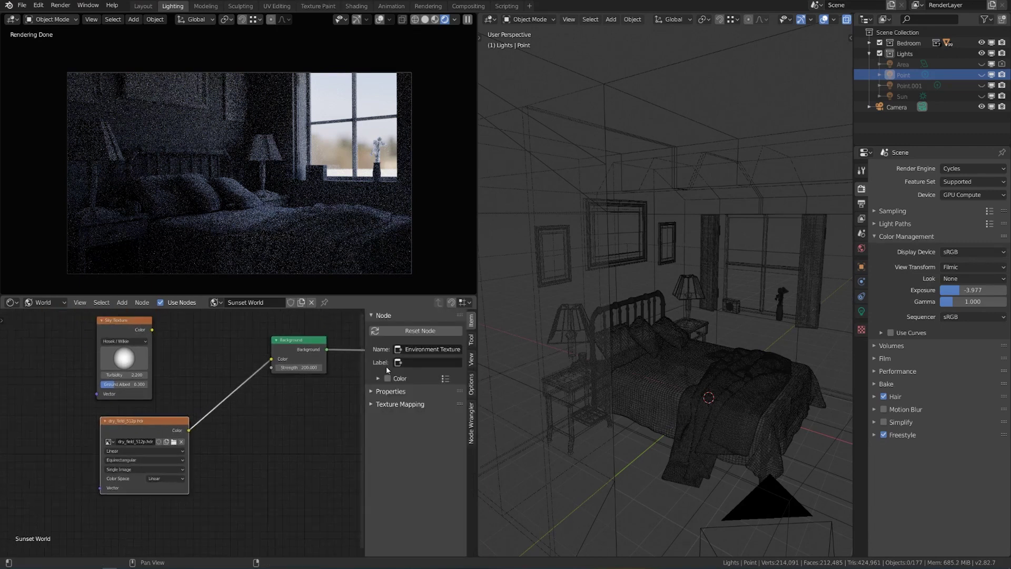
{"action": "left_click", "coordinate": [396, 403]}
{"action": "scroll", "coordinate": [393, 440], "scroll_direction": "down", "scroll_amount": 1}
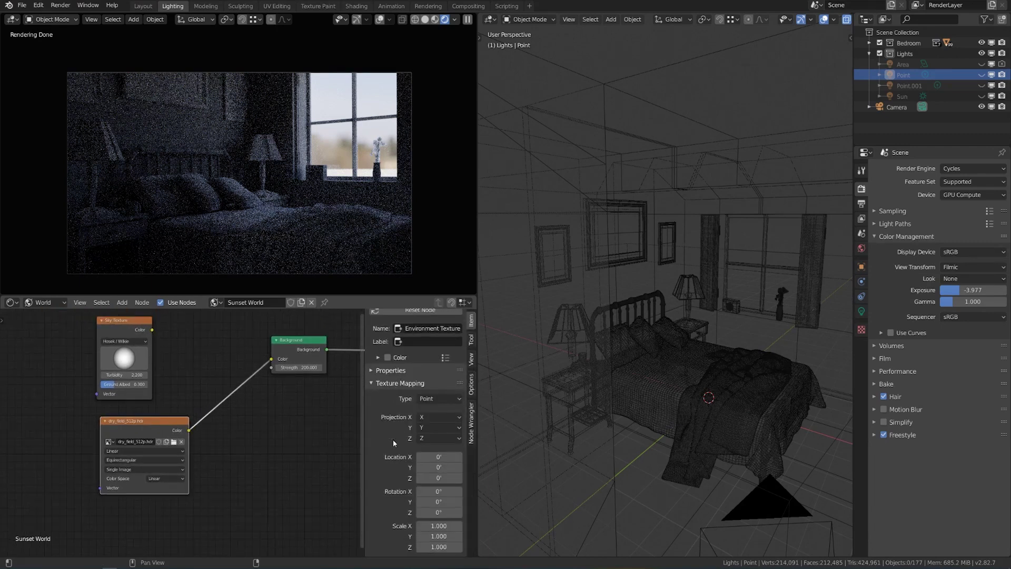
{"action": "mouse_move", "coordinate": [437, 513]}
{"action": "left_mouse_down"}
{"action": "mouse_move", "coordinate": [419, 513]}
{"action": "mouse_move", "coordinate": [444, 512]}
{"action": "left_mouse_up"}
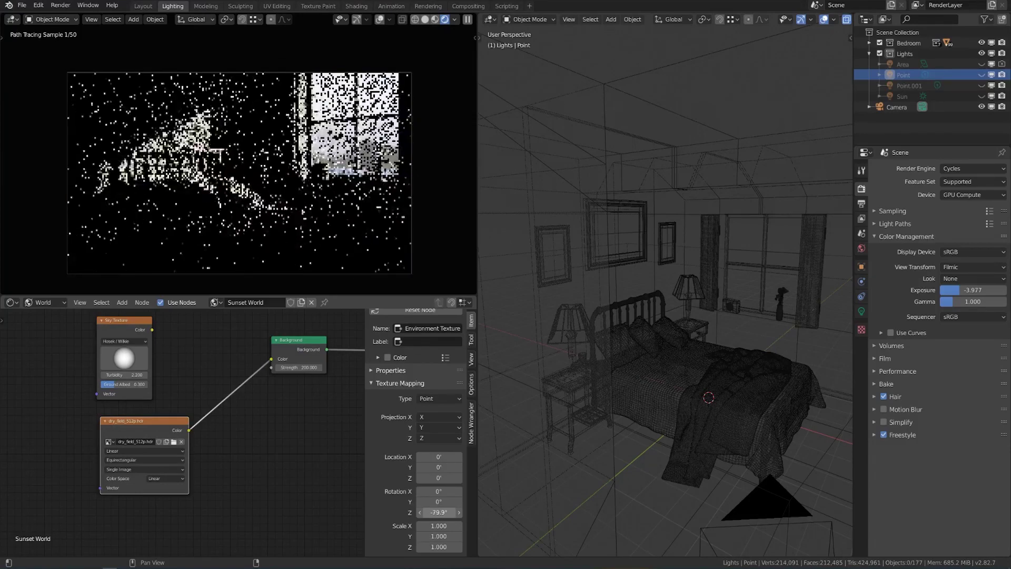
Set the environment texture's Z rotation to -81.8°.
{"action": "left_click_drag", "start_coordinate": [444, 513], "coordinate": [445, 513]}
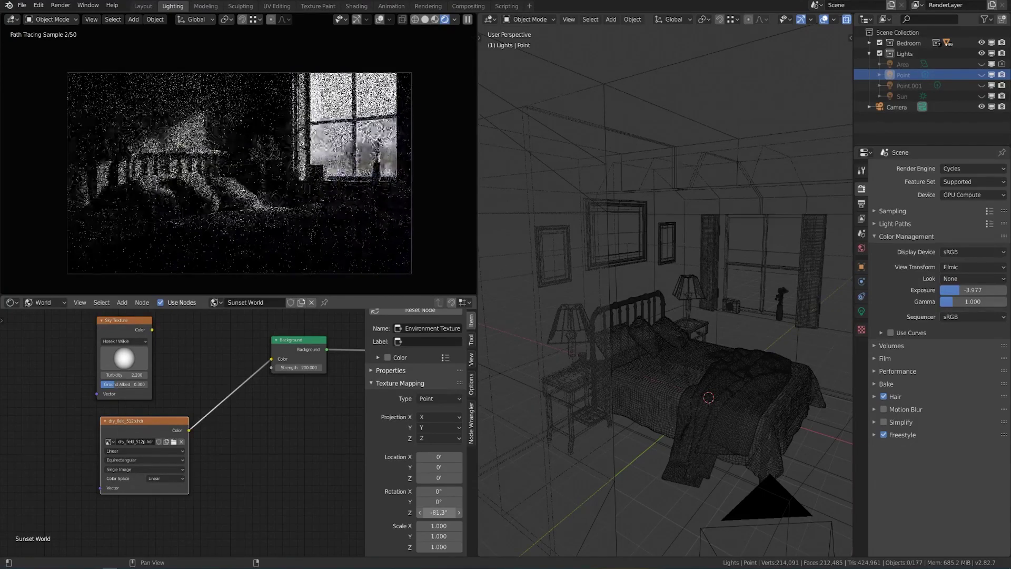
{"action": "left_click", "coordinate": [449, 514]}
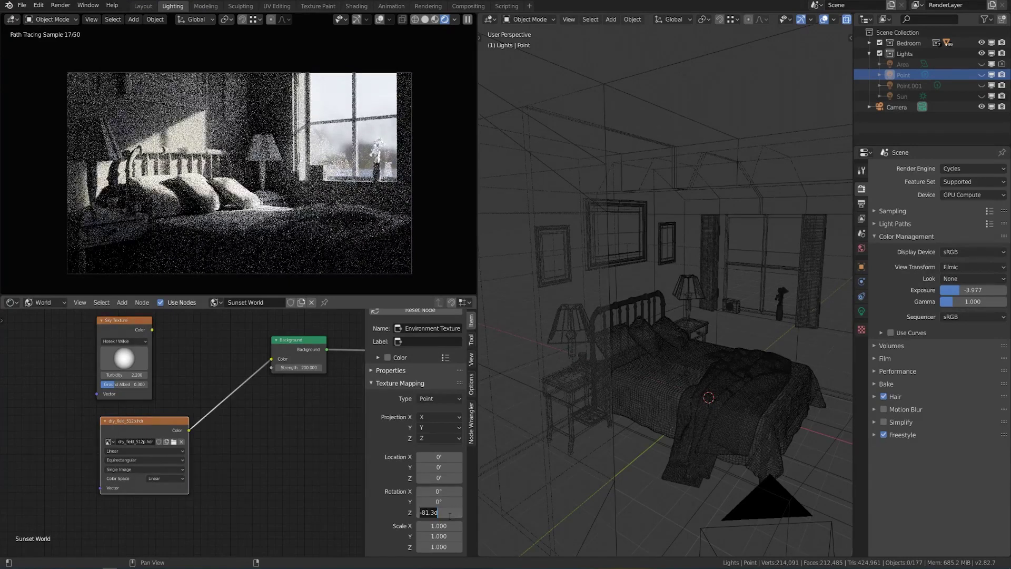
{"action": "type", "text": "-81.8"}
{"action": "key", "text": "Return"}
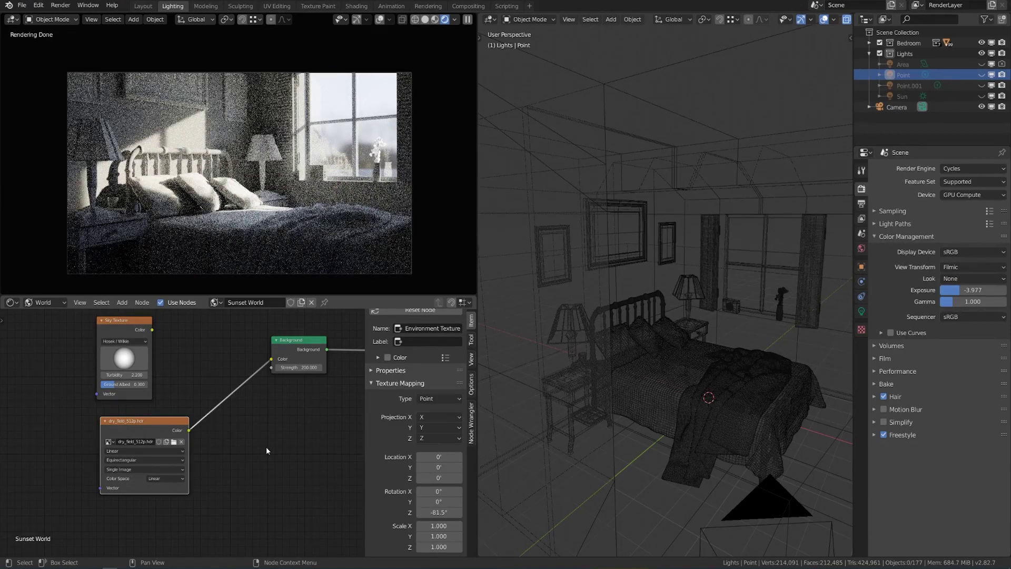
{"action": "scroll", "coordinate": [261, 457], "scroll_direction": "up", "scroll_amount": 3}
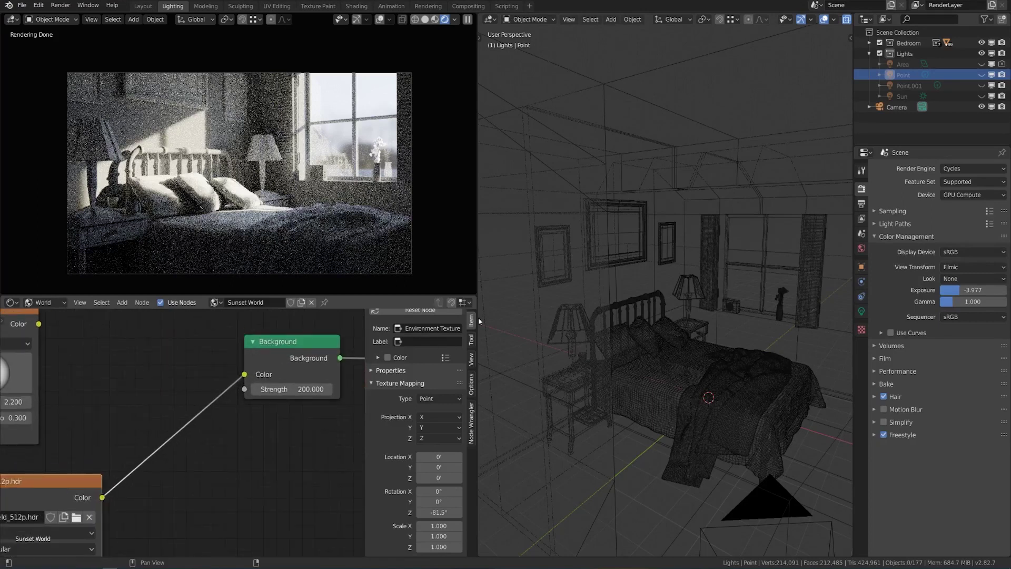
Switch the view transform to False Color to judge the render's brightness.
{"action": "left_click", "coordinate": [965, 266]}
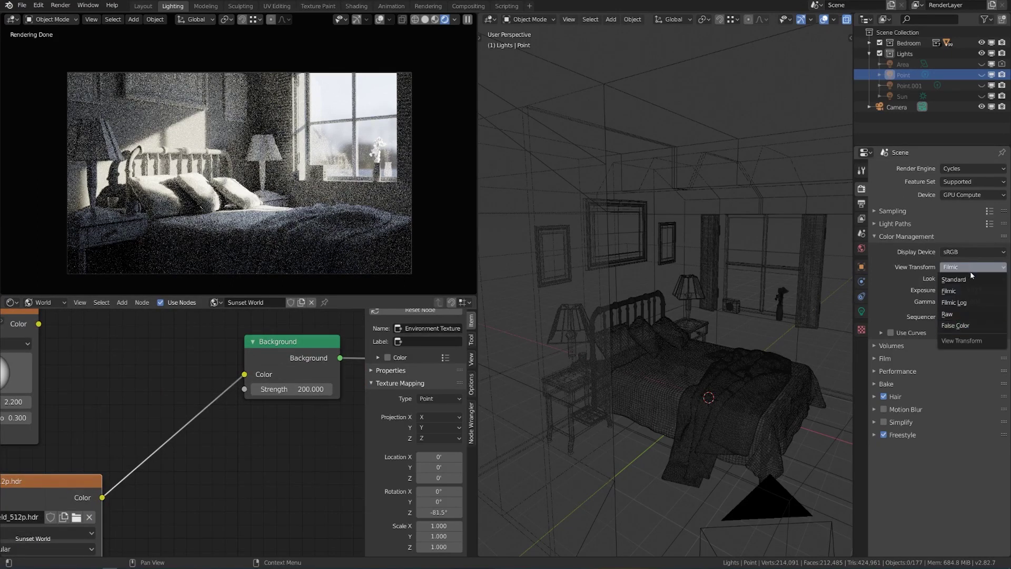
{"action": "left_click", "coordinate": [956, 326]}
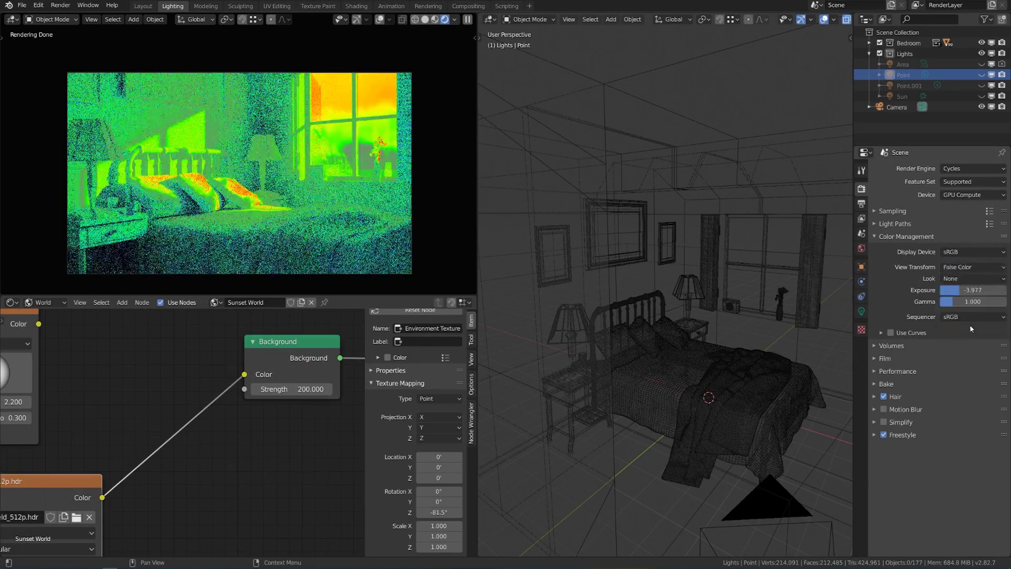
{"action": "scroll", "coordinate": [237, 163], "scroll_direction": "up", "scroll_amount": 4}
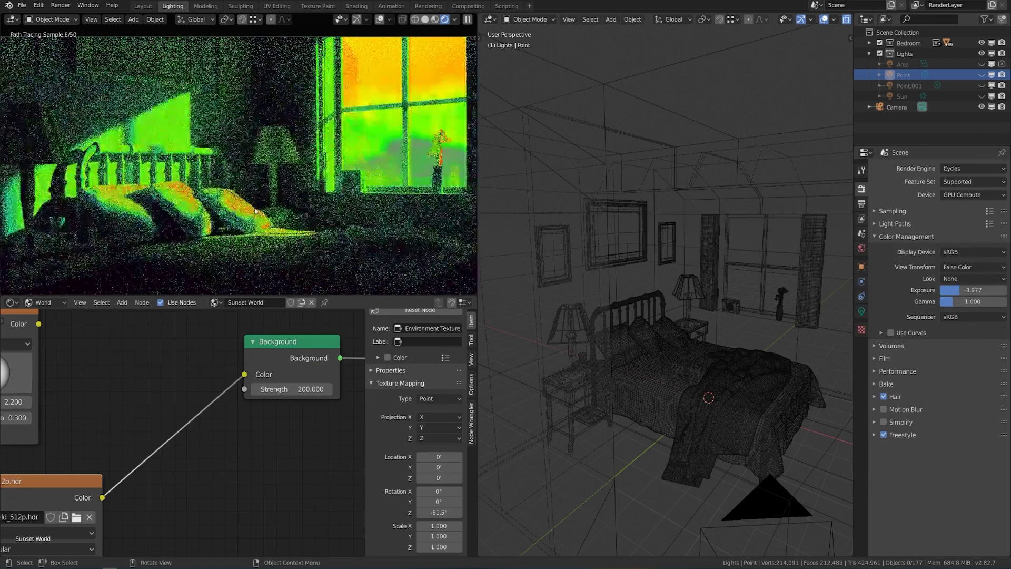
{"action": "middle_click_drag", "start_coordinate": [403, 141], "coordinate": [421, 154], "text": "shift"}
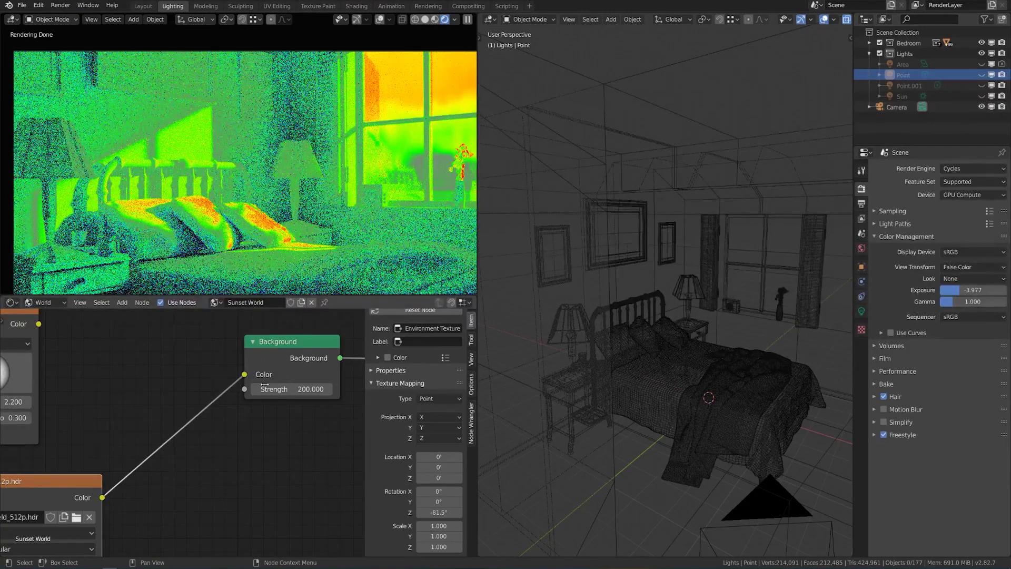
{"action": "scroll", "coordinate": [158, 422], "scroll_direction": "down", "scroll_amount": 2}
Reconnect the Background to the World Output and set its Strength to 150.
{"action": "left_click_drag", "start_coordinate": [249, 384], "coordinate": [290, 389]}
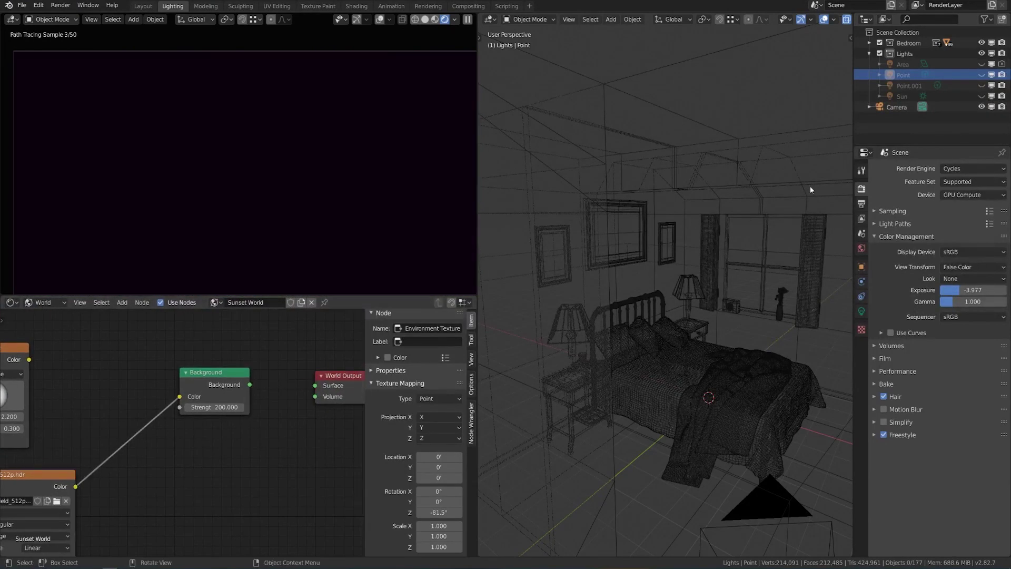
{"action": "left_click", "coordinate": [982, 96]}
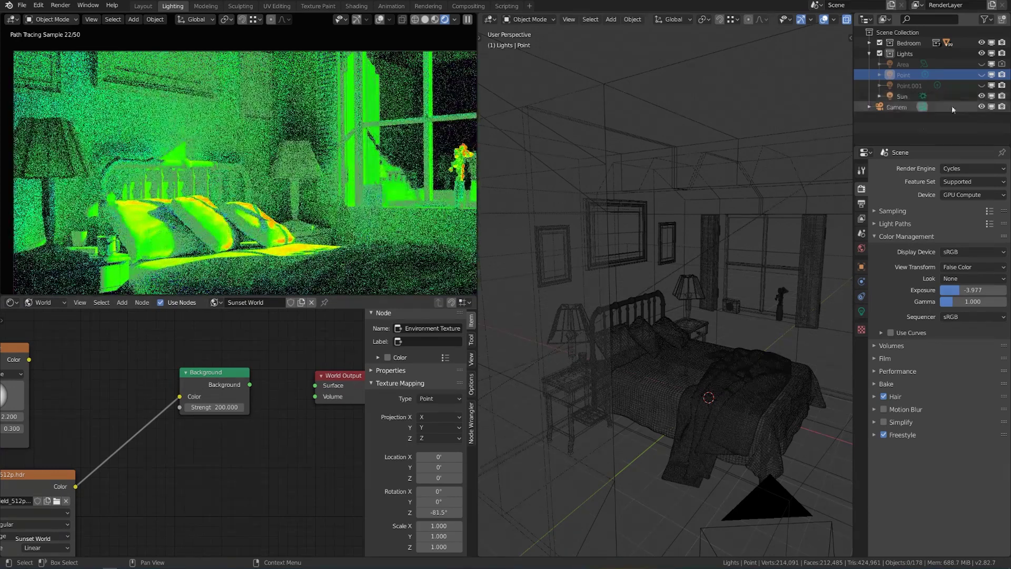
{"action": "left_click_drag", "start_coordinate": [250, 385], "coordinate": [323, 389]}
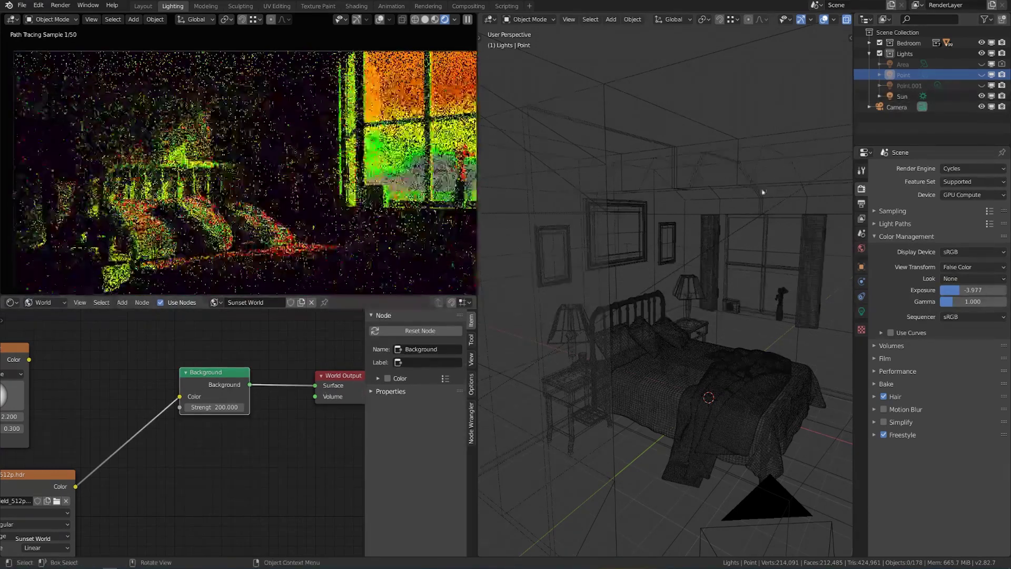
{"action": "left_click", "coordinate": [982, 97]}
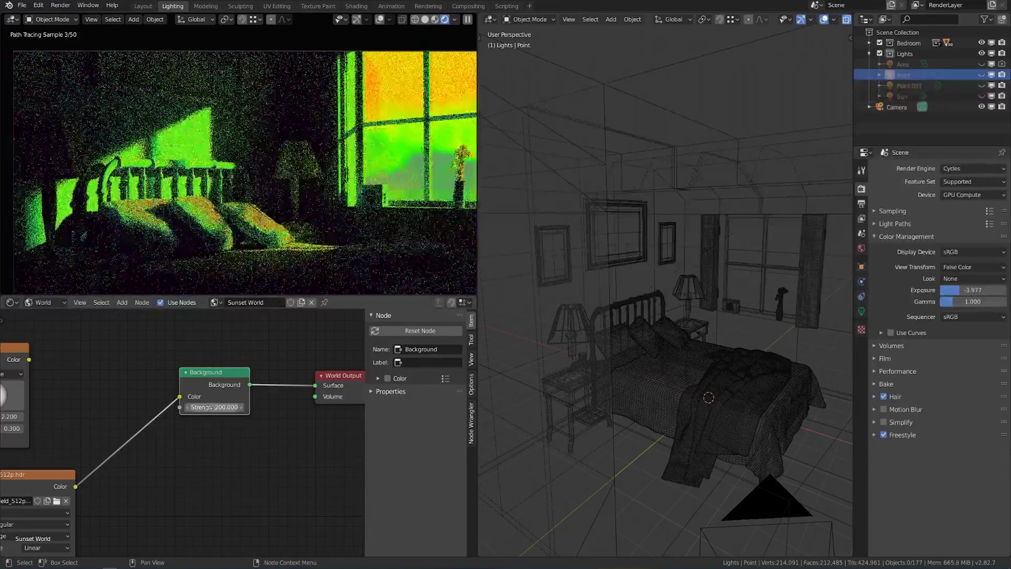
{"action": "left_click", "coordinate": [213, 407]}
{"action": "type", "text": "150"}
{"action": "key", "text": "Return"}
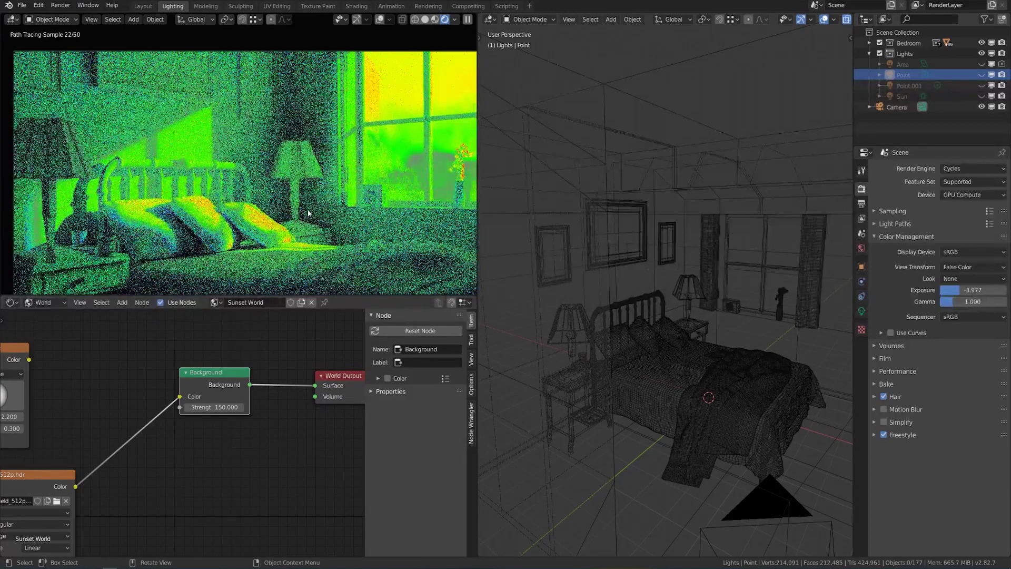
Switch the view transform back to Filmic.
{"action": "scroll", "coordinate": [308, 212], "scroll_direction": "down", "scroll_amount": 2}
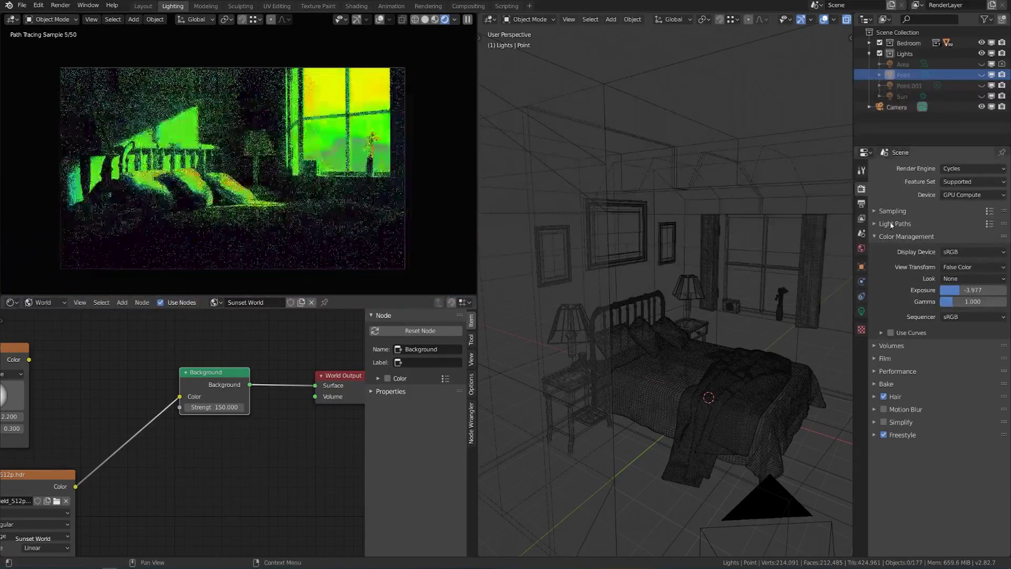
{"action": "left_click", "coordinate": [964, 268]}
{"action": "left_click", "coordinate": [952, 296]}
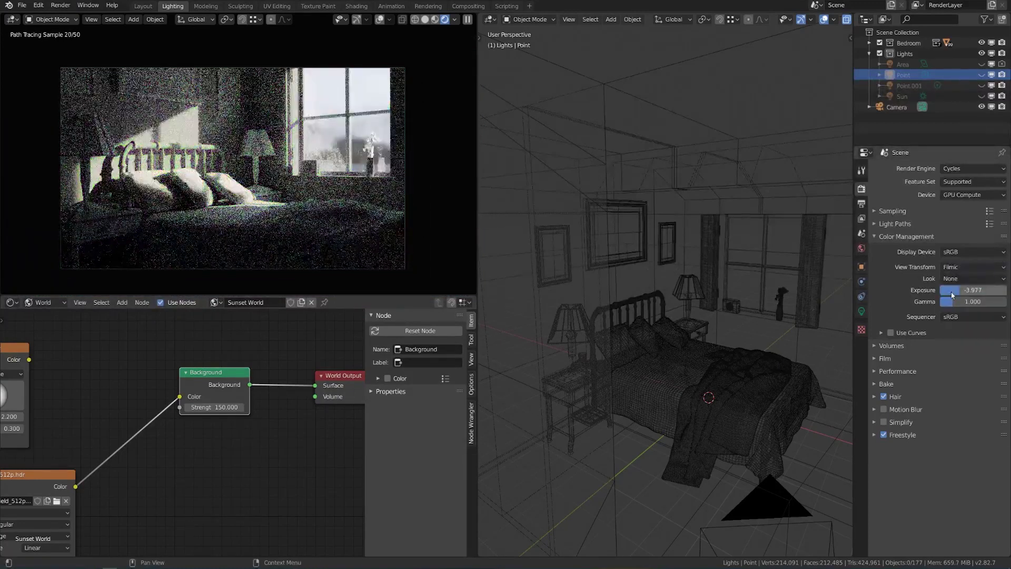
Turn on Point.001 and raise the exposure while comparing with the daytime reference photo.
{"action": "left_click", "coordinate": [982, 85]}
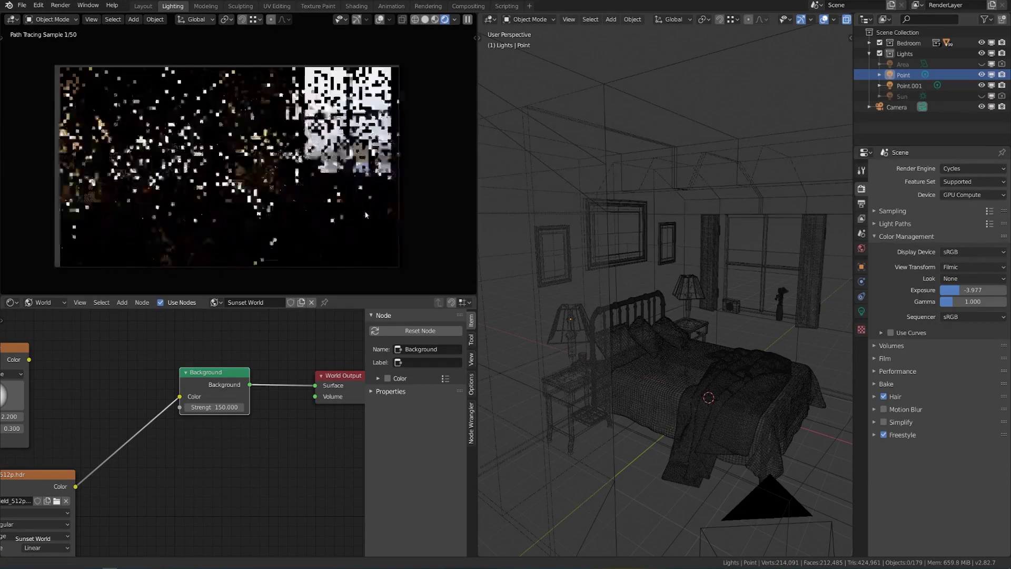
{"action": "left_click_drag", "start_coordinate": [973, 289], "coordinate": [985, 290]}
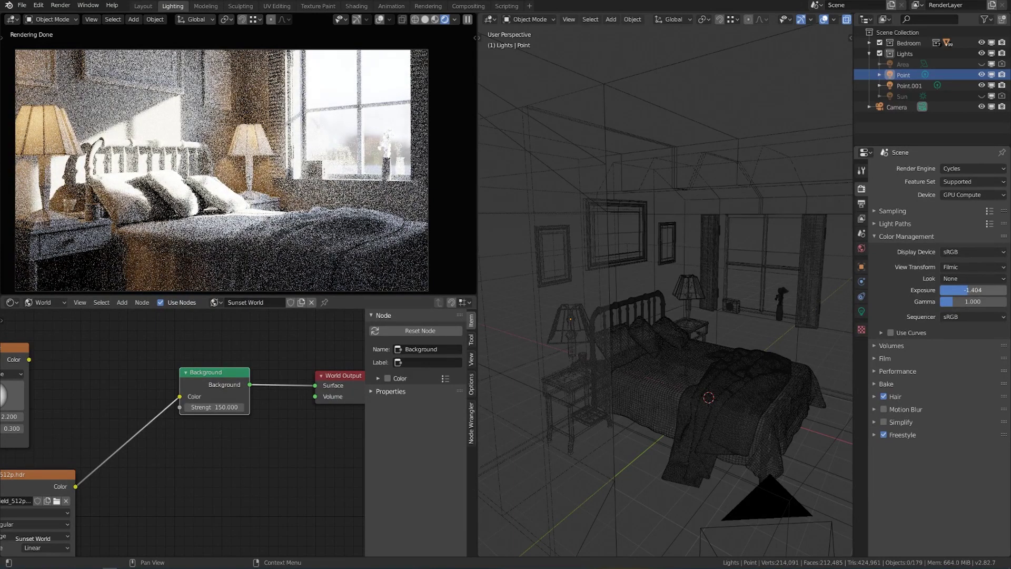
{"action": "left_click_drag", "start_coordinate": [985, 290], "coordinate": [993, 290]}
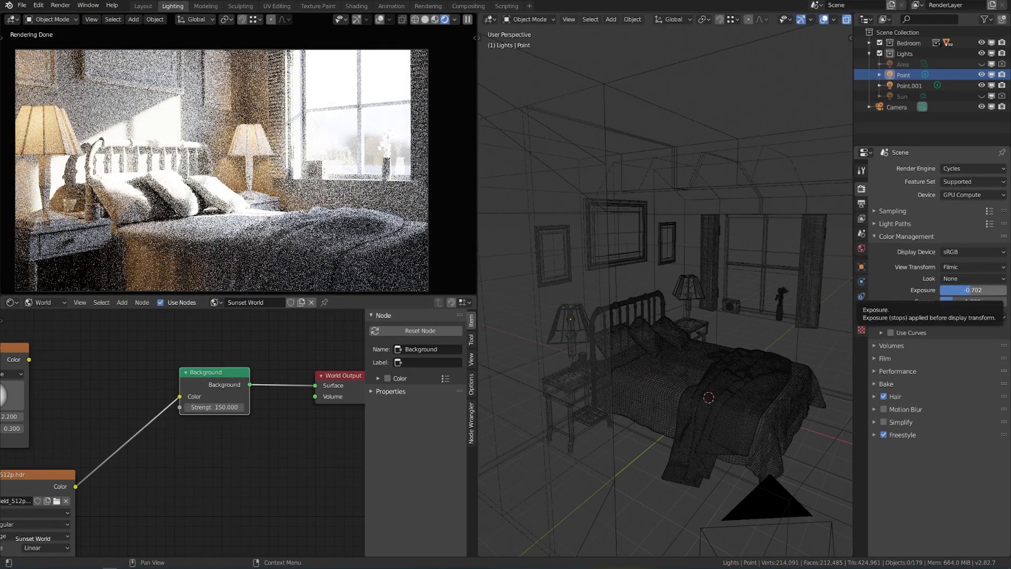
{"action": "key", "text": "alt+Tab"}
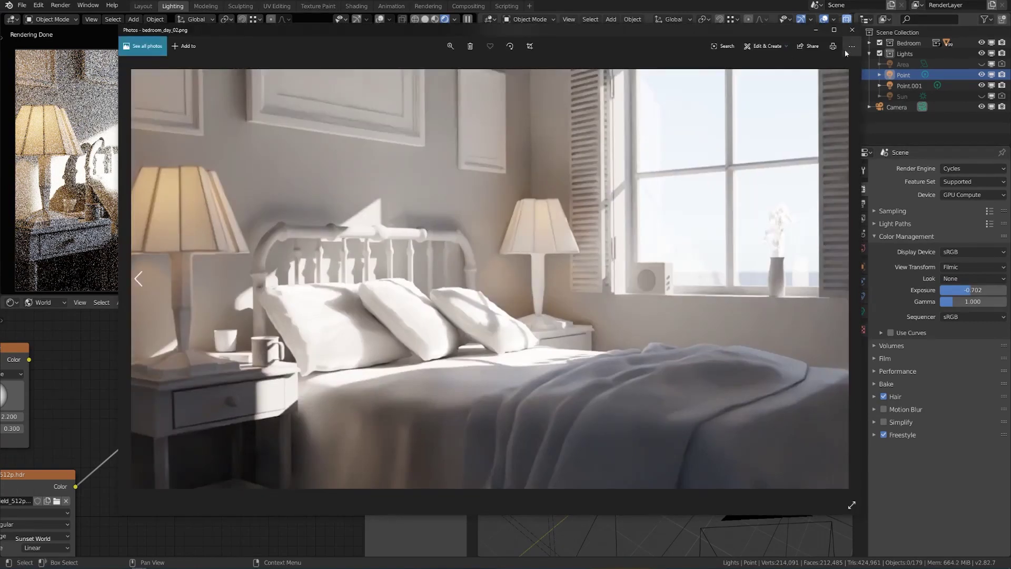
{"action": "left_click", "coordinate": [852, 30]}
Set the scene exposure to -2 and bring up the render result window.
{"action": "left_click_drag", "start_coordinate": [968, 290], "coordinate": [969, 293]}
{"action": "left_click", "coordinate": [969, 293]}
{"action": "type", "text": "-2"}
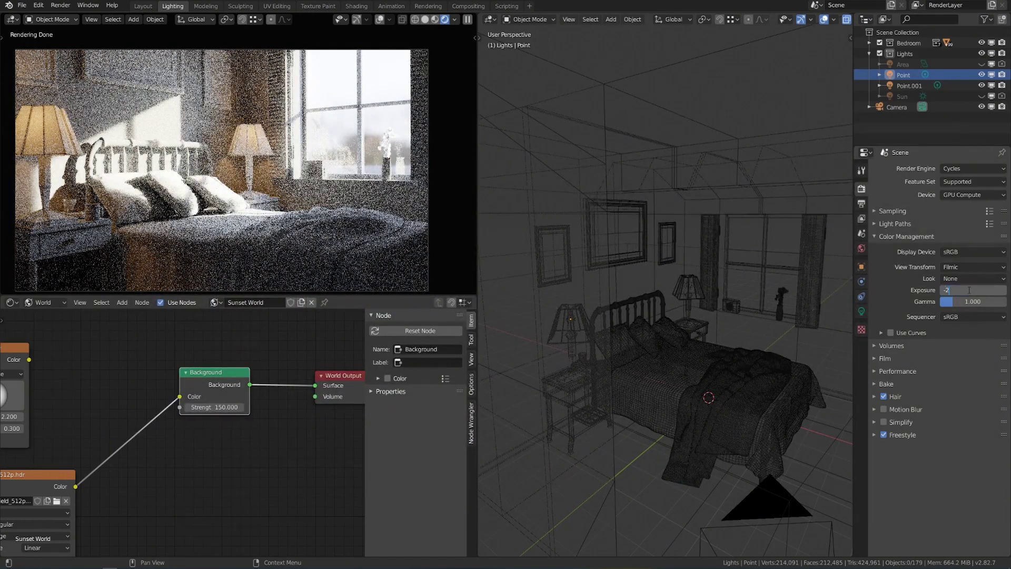
{"action": "key", "text": "Return"}
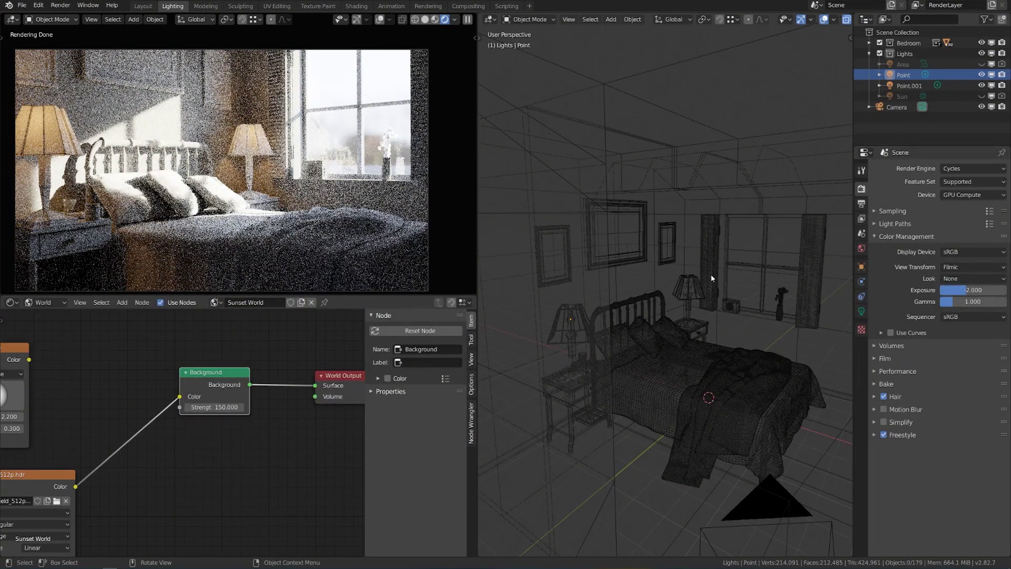
{"action": "key", "text": "F11"}
{"action": "left_click", "coordinate": [921, 57]}
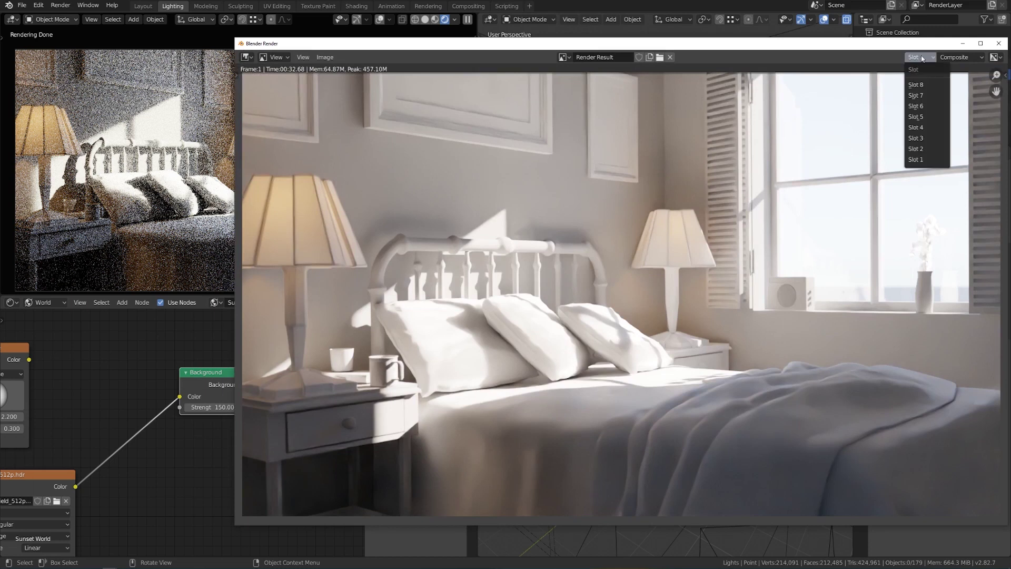
Render a fresh image into the empty render Slot 3.
{"action": "left_click", "coordinate": [924, 138]}
{"action": "left_click_drag", "start_coordinate": [921, 61], "coordinate": [805, 48]}
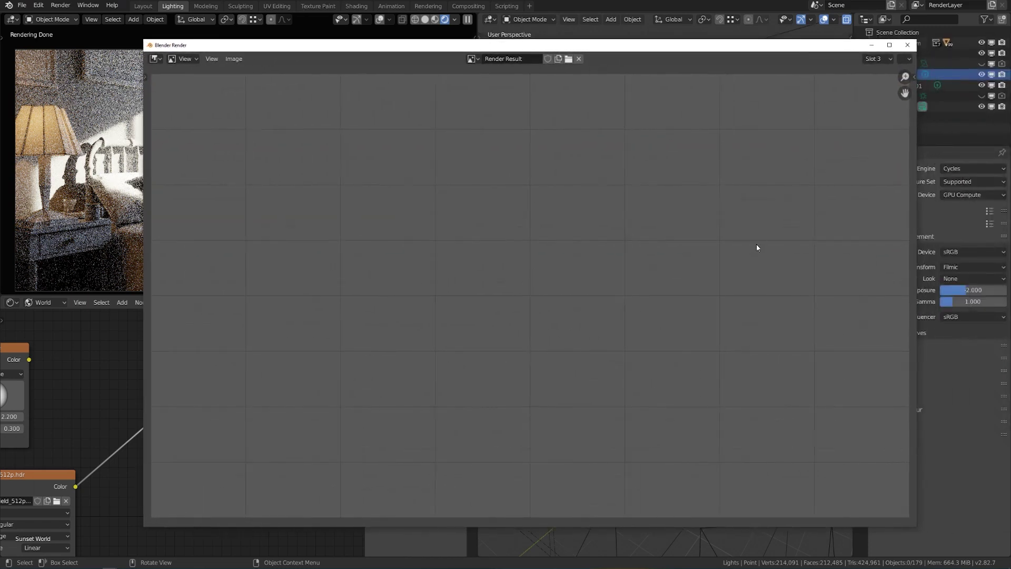
{"action": "key", "text": "F12"}
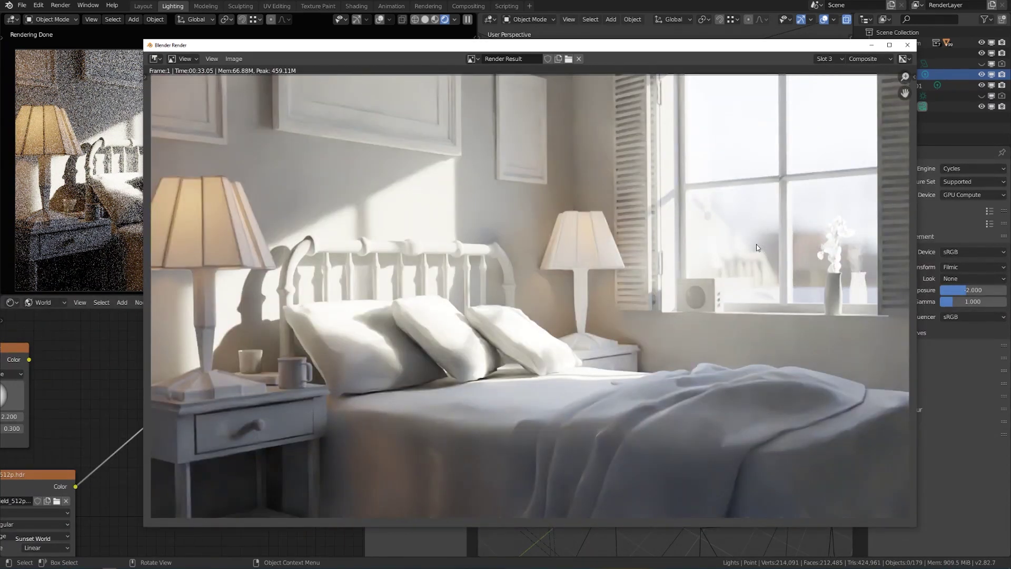
Save the render as the next numbered bedroom_day PNG.
{"action": "left_click", "coordinate": [234, 58]}
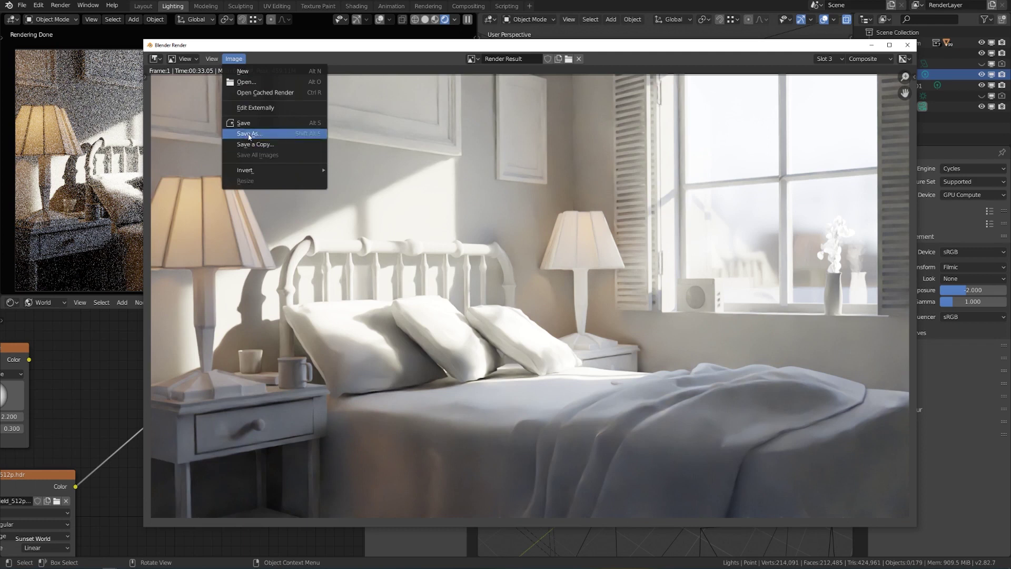
{"action": "left_click", "coordinate": [249, 134]}
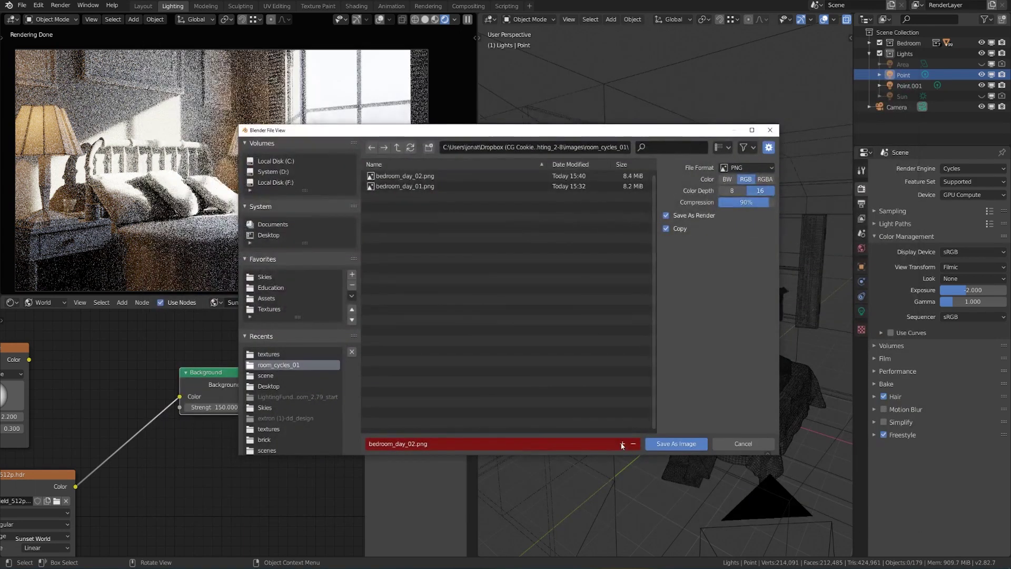
{"action": "left_click", "coordinate": [622, 444]}
{"action": "left_click", "coordinate": [676, 444]}
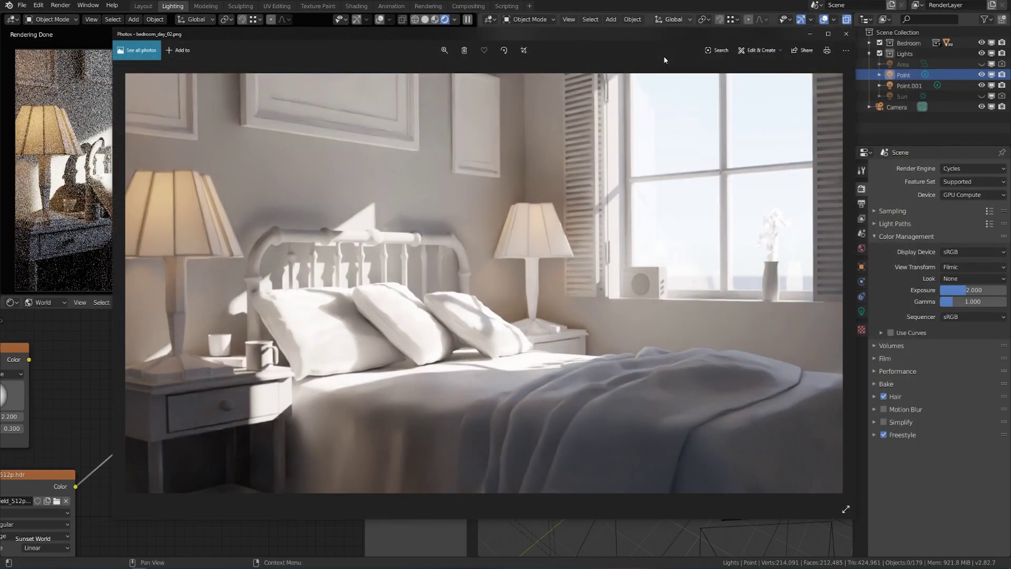
Flip between bedroom_day_02.png and bedroom_day_03.png in Photos, then leave the viewer.
{"action": "key", "text": "Right"}
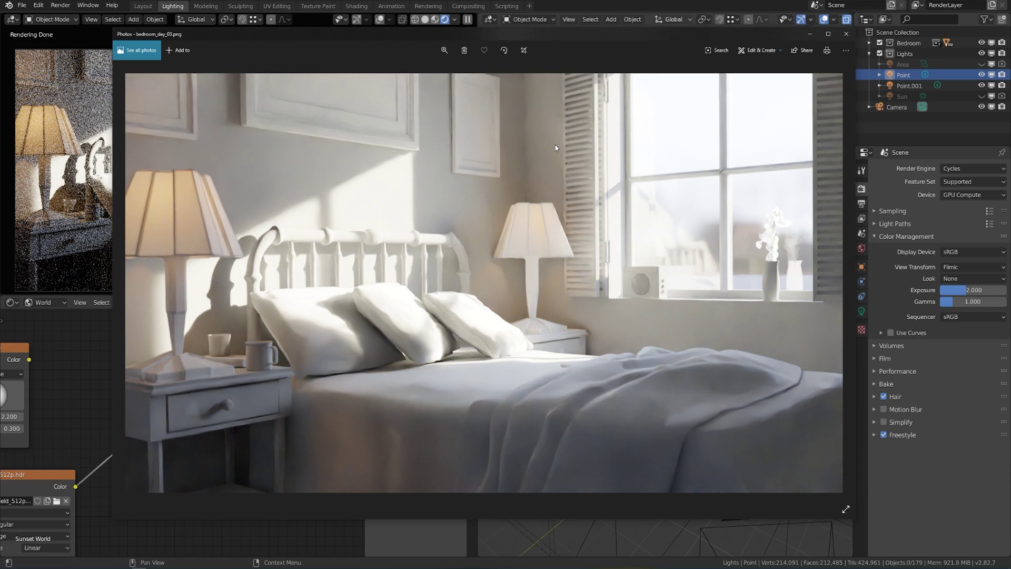
{"action": "key", "text": "Left"}
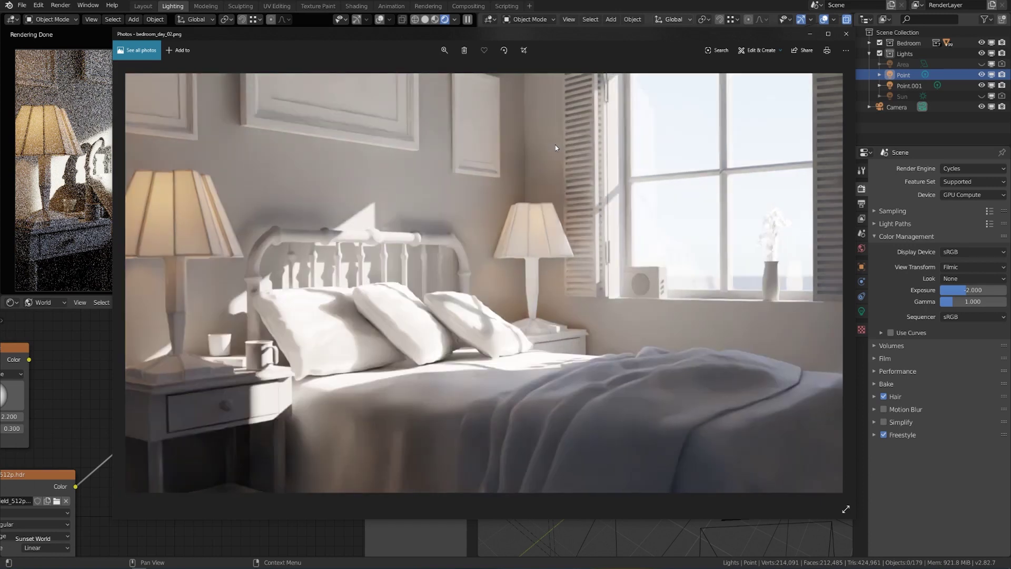
{"action": "key", "text": "Right"}
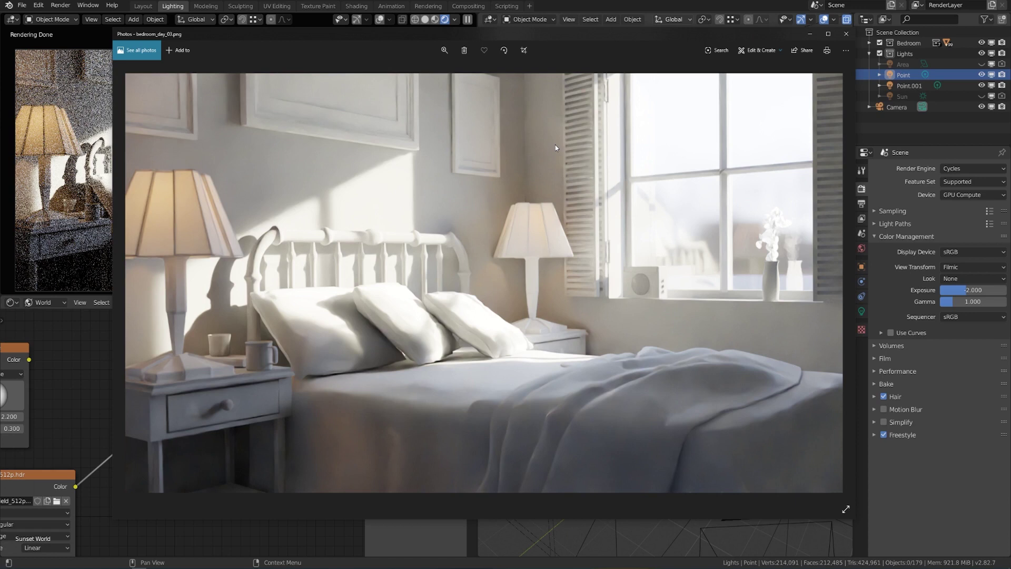
{"action": "key", "text": "alt+Tab"}
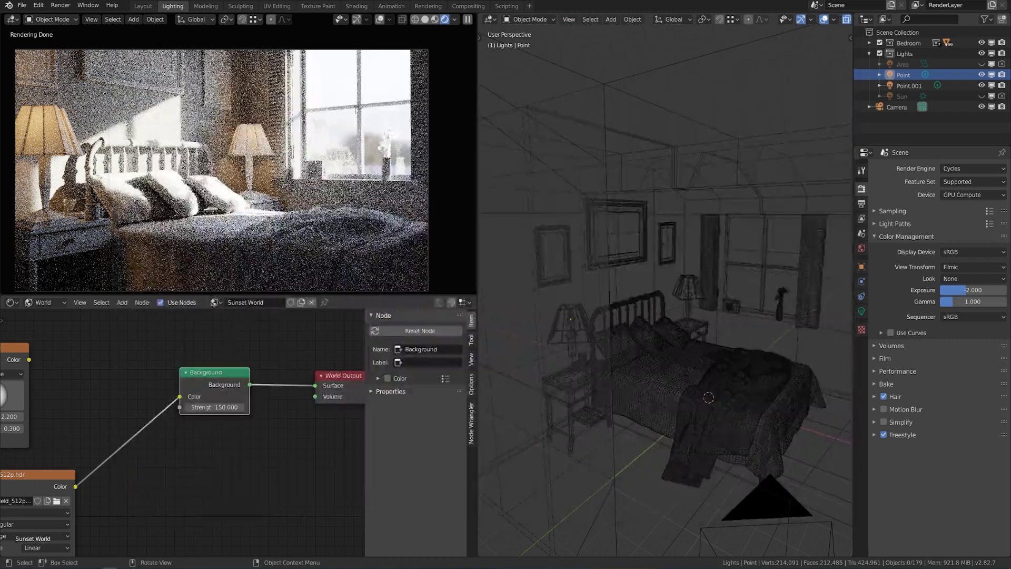
Re-enable the window Area light and tick Portal in its light settings.
{"action": "left_click", "coordinate": [981, 64]}
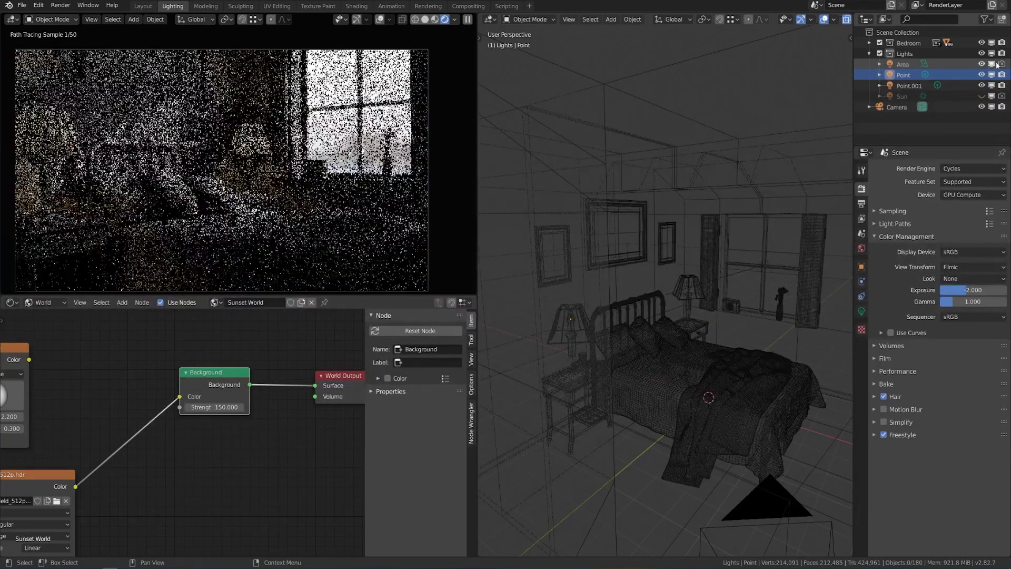
{"action": "left_click", "coordinate": [902, 64]}
{"action": "scroll", "coordinate": [786, 277], "scroll_direction": "down", "scroll_amount": 6}
{"action": "middle_click_drag", "start_coordinate": [786, 277], "coordinate": [755, 283]}
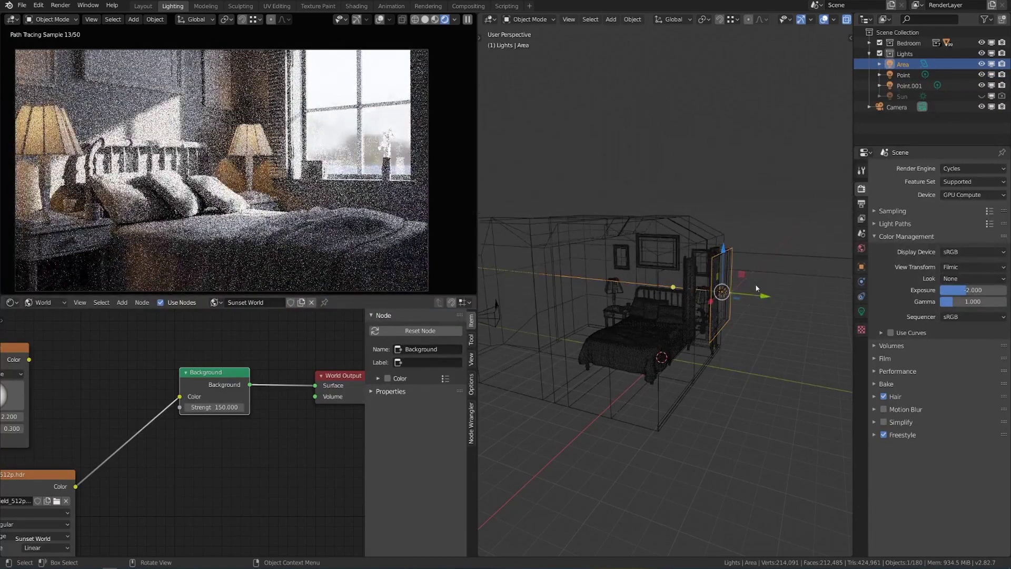
{"action": "left_click", "coordinate": [862, 311]}
{"action": "left_click", "coordinate": [1003, 310]}
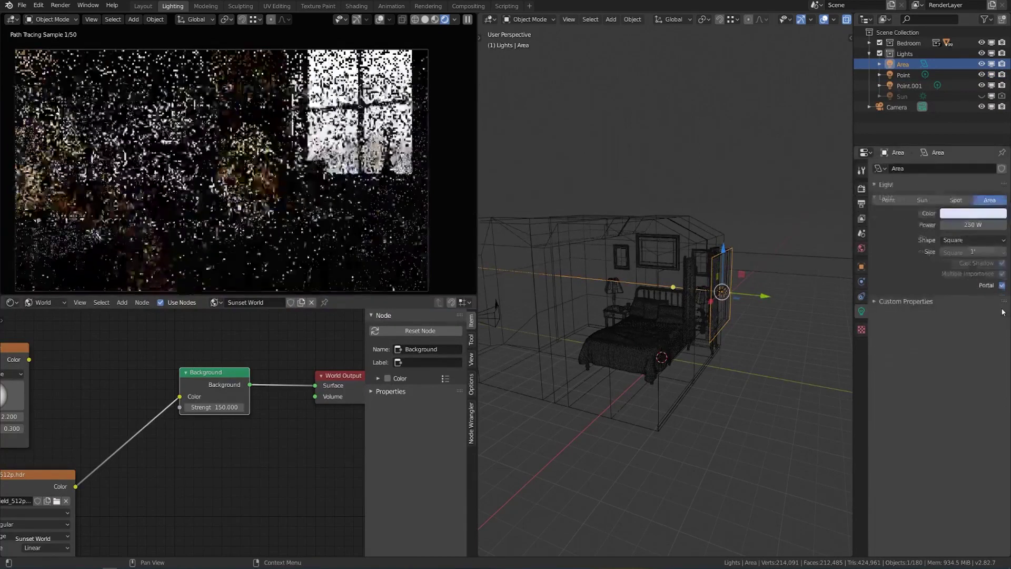
{"action": "middle_click_drag", "start_coordinate": [753, 316], "coordinate": [787, 323]}
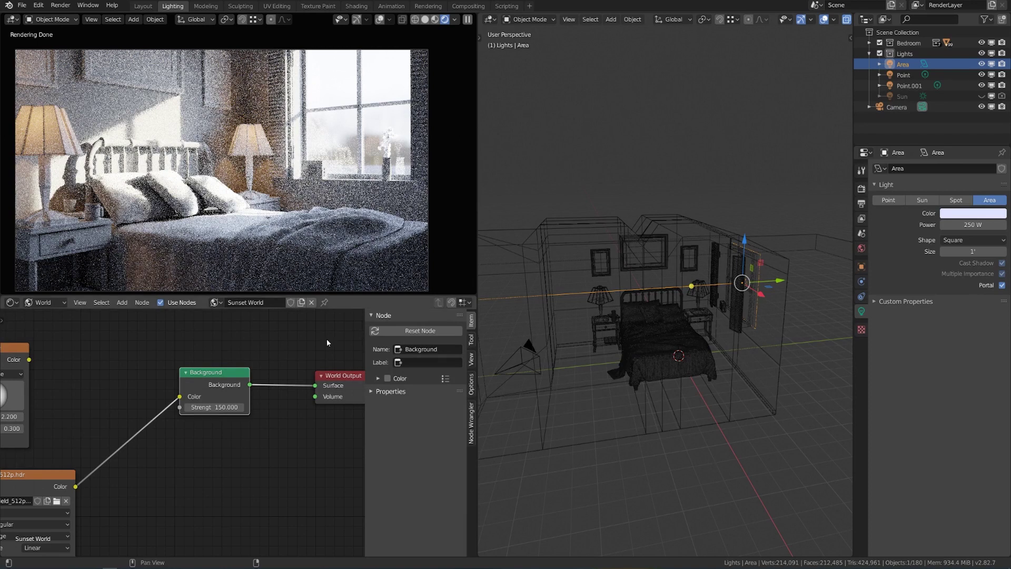
{"action": "middle_click_drag", "start_coordinate": [158, 487], "coordinate": [176, 429]}
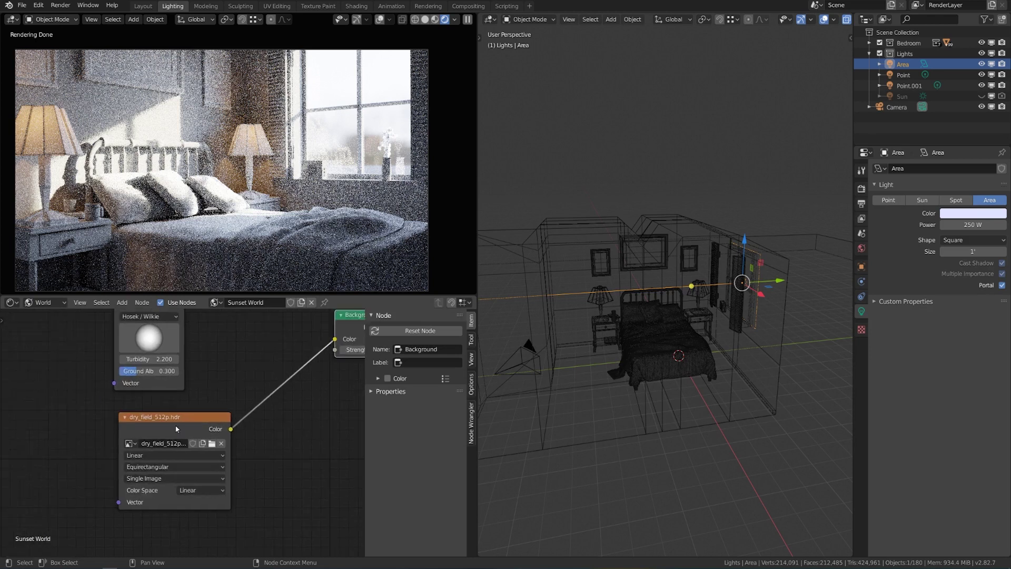
Load the kloppenheim_02_1k.hdr night HDRI into the world's Image Texture node.
{"action": "left_click", "coordinate": [213, 444]}
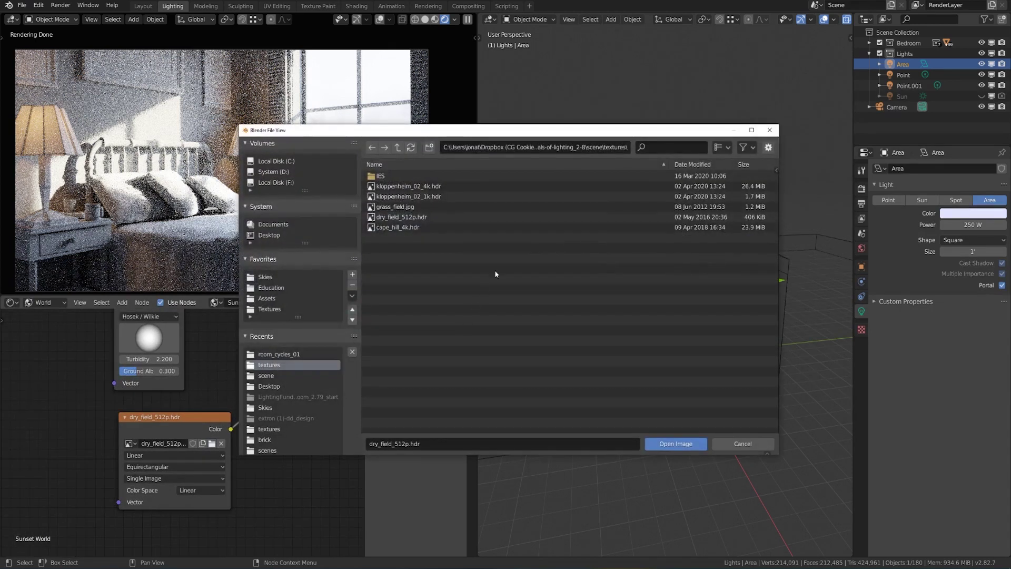
{"action": "left_click", "coordinate": [429, 197]}
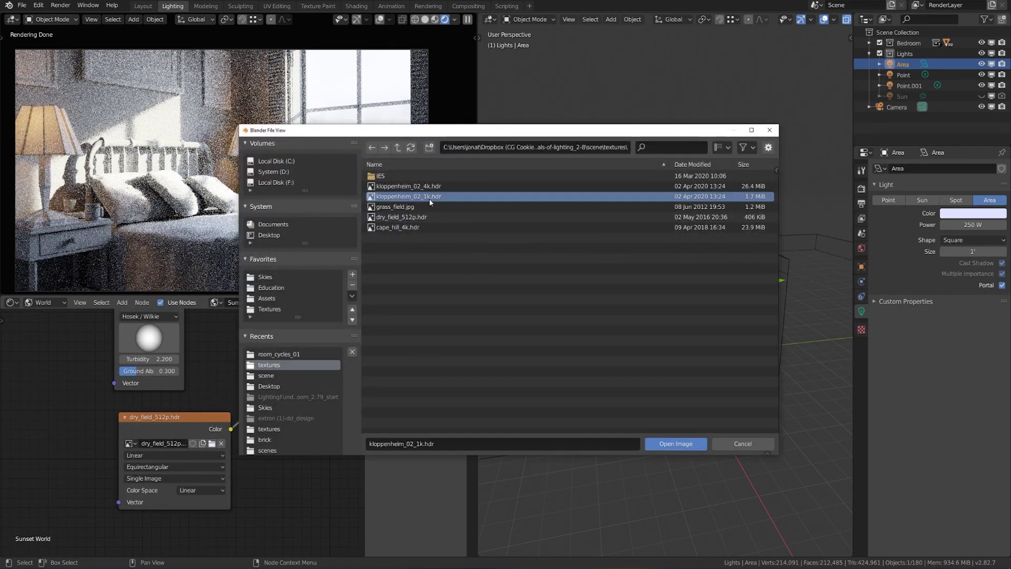
{"action": "left_click", "coordinate": [681, 444]}
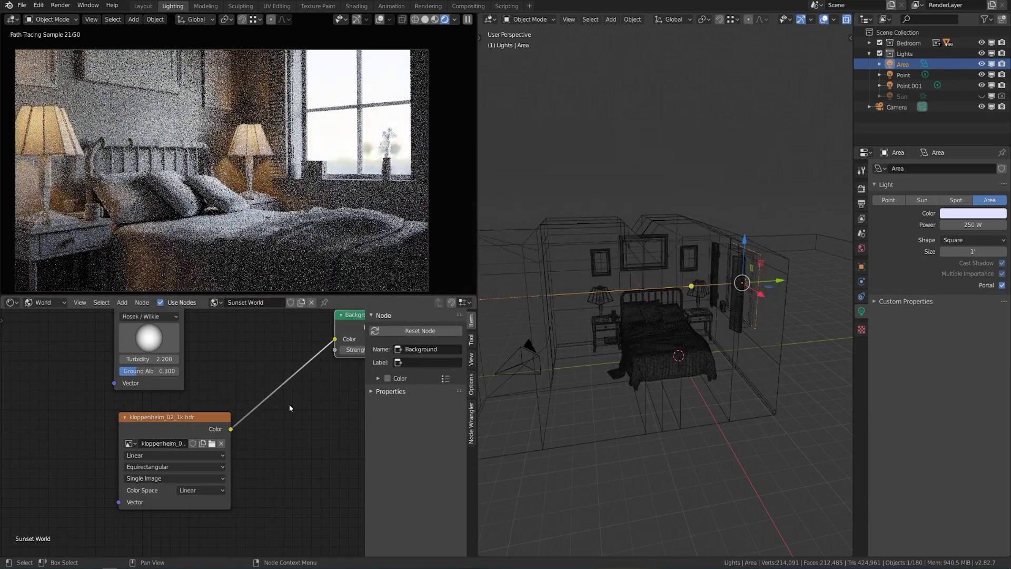
Reset scene exposure to 0 and set the Background Strength to 1.
{"action": "left_click", "coordinate": [862, 188]}
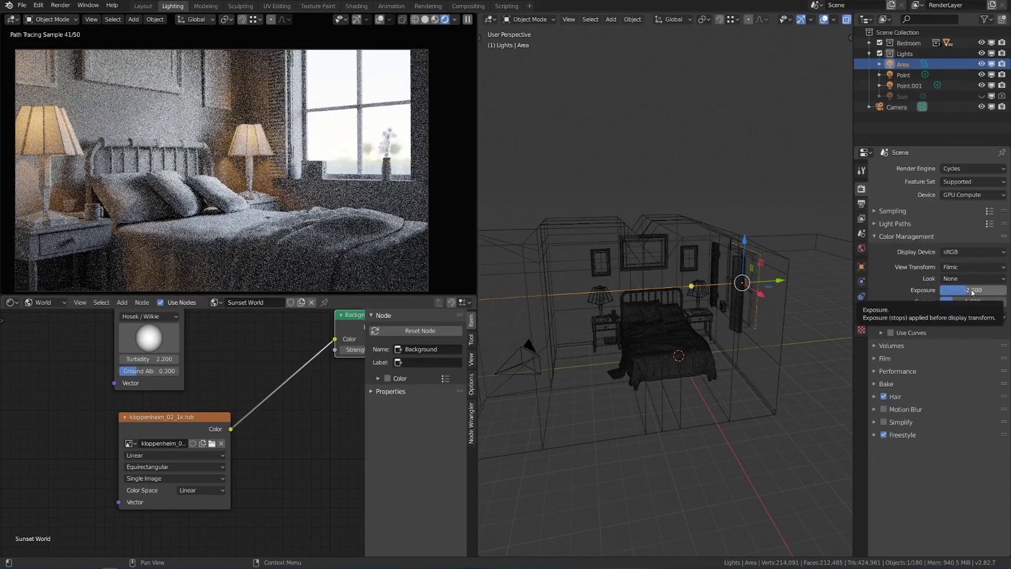
{"action": "key", "text": "BackSpace"}
{"action": "middle_click_drag", "start_coordinate": [375, 350], "coordinate": [267, 362]}
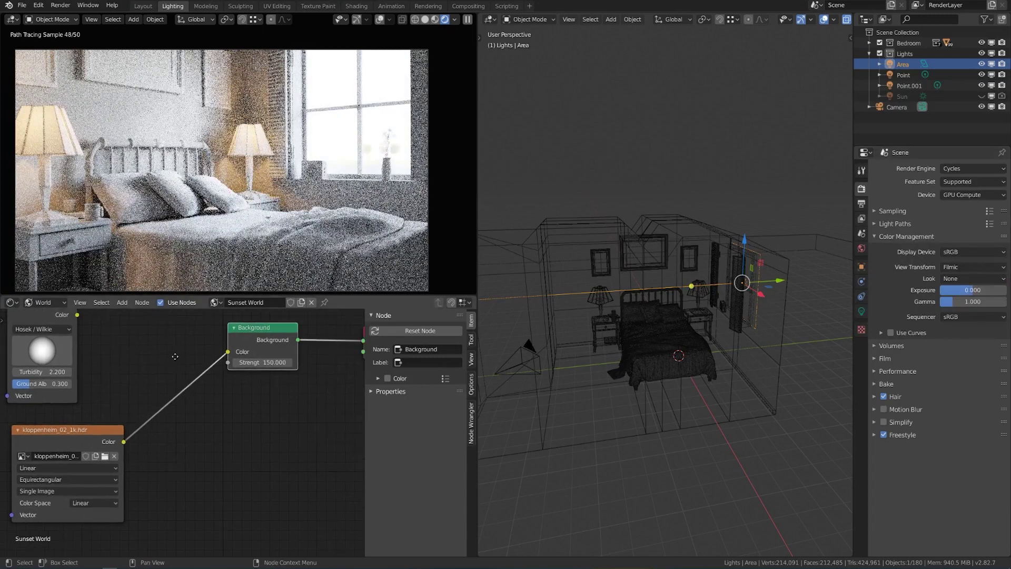
{"action": "double_click", "coordinate": [268, 363]}
{"action": "type", "text": "1"}
{"action": "key", "text": "Return"}
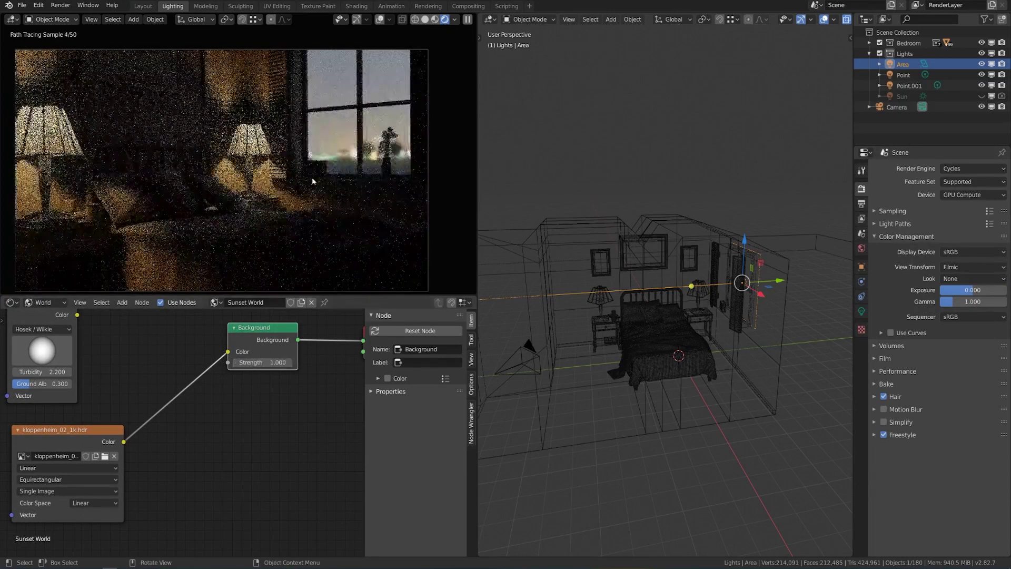
Hide the Point and Point.001 lights and unplug the Background from the World Output.
{"action": "key", "text": "KP_0"}
{"action": "middle_click_drag", "start_coordinate": [312, 178], "coordinate": [246, 141]}
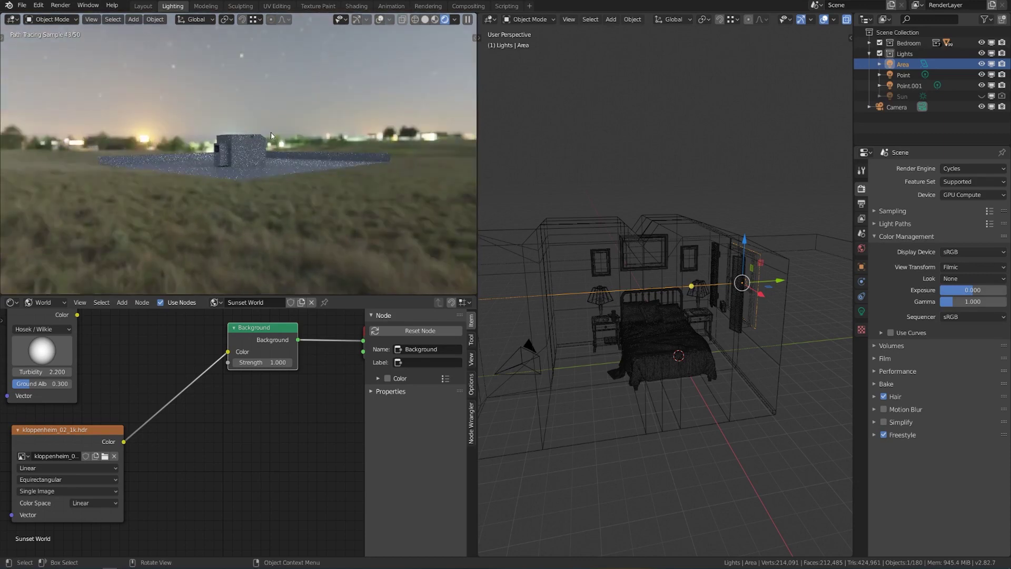
{"action": "key", "text": "KP_0"}
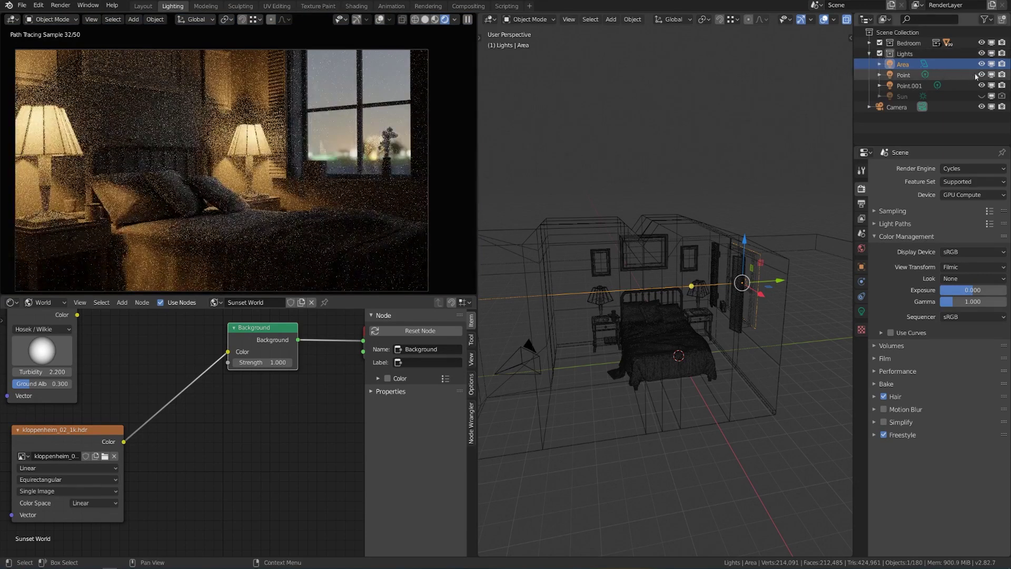
{"action": "left_click", "coordinate": [981, 75]}
{"action": "left_click", "coordinate": [981, 85]}
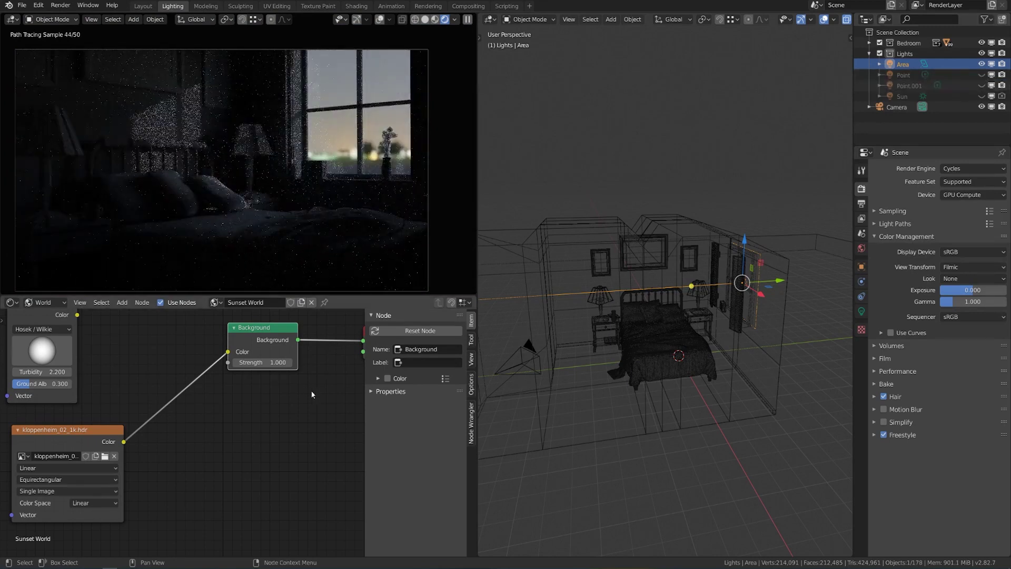
{"action": "middle_click_drag", "start_coordinate": [327, 369], "coordinate": [297, 378]}
{"action": "left_click_drag", "start_coordinate": [333, 350], "coordinate": [313, 335]}
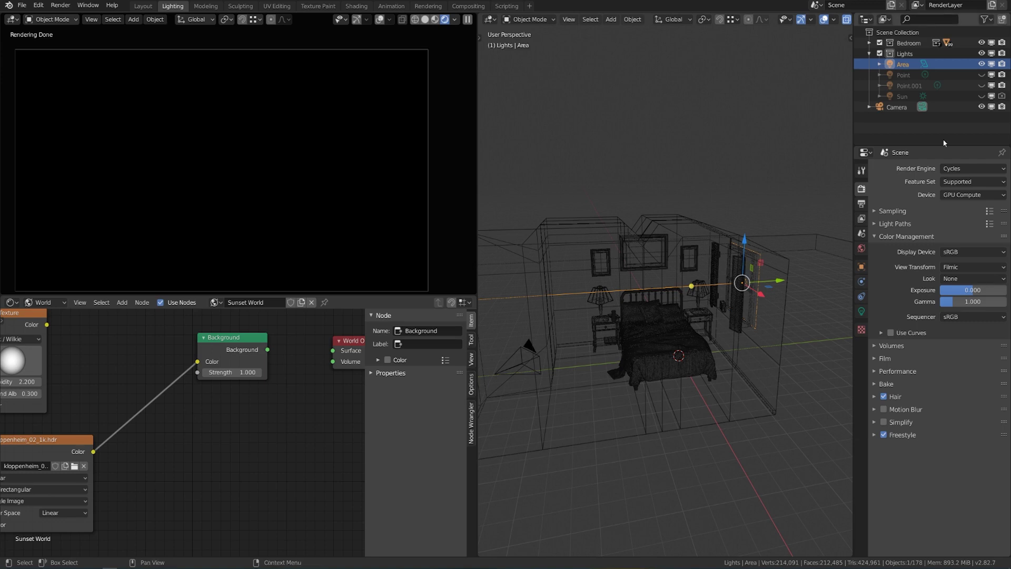
Re-enable the Sun light and duplicate it in place.
{"action": "left_click", "coordinate": [981, 96]}
{"action": "left_click", "coordinate": [902, 96]}
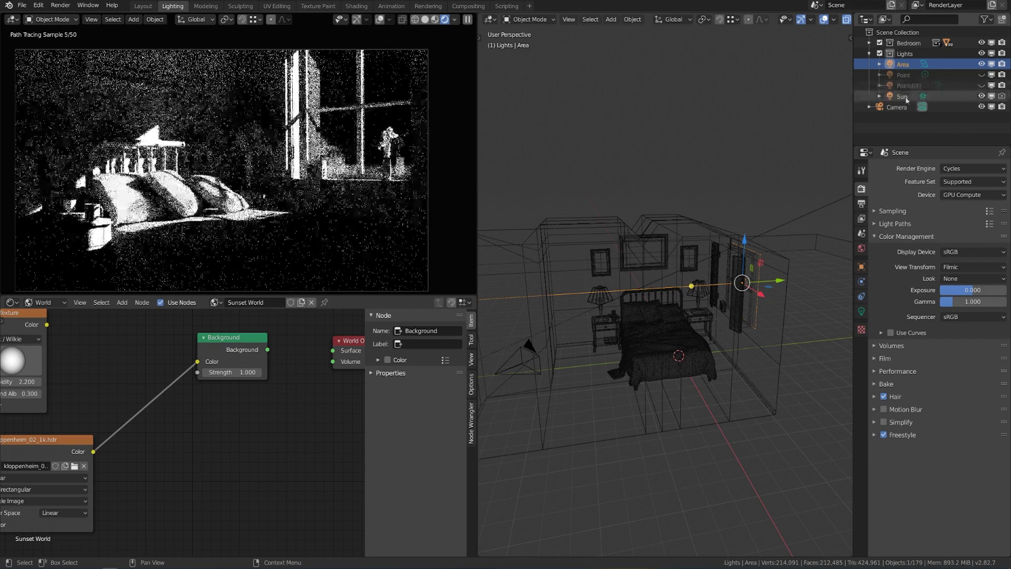
{"action": "key", "text": "KP_Decimal"}
{"action": "middle_click_drag", "start_coordinate": [560, 267], "coordinate": [737, 245]}
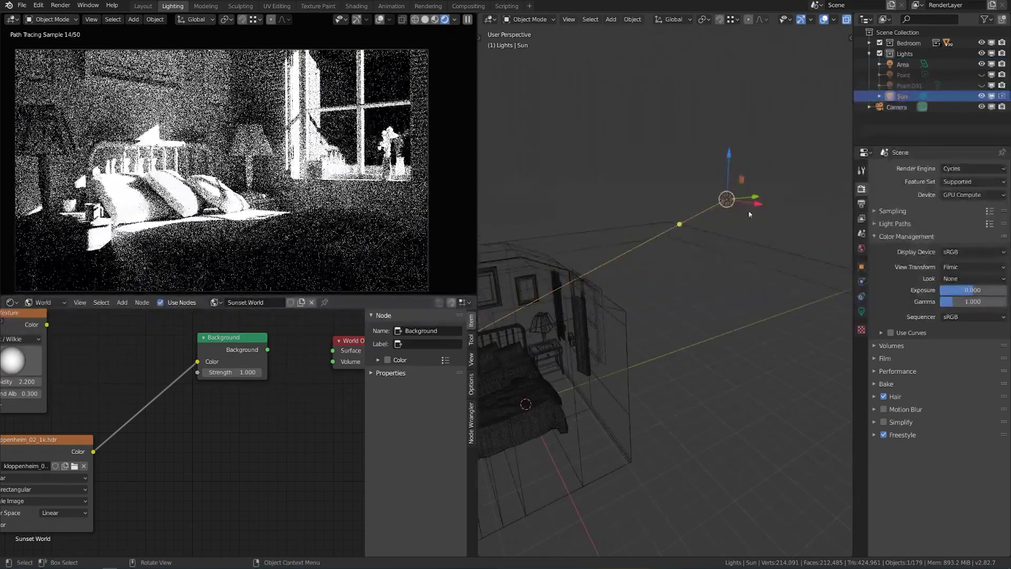
{"action": "key", "text": "shift+d"}
{"action": "right_click", "coordinate": [744, 241]}
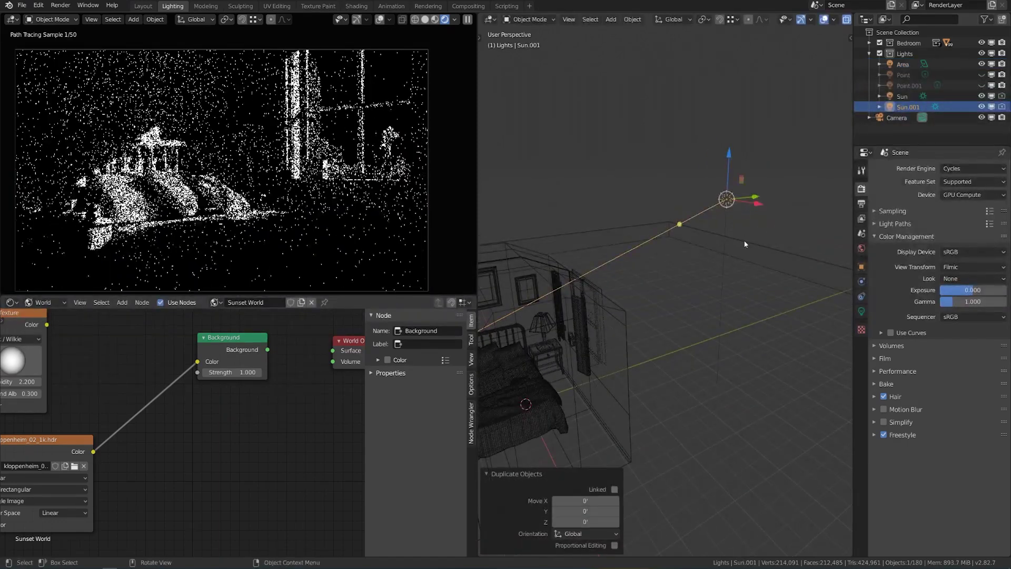
Hide the original Sun and rename the duplicate to Moon.
{"action": "left_click", "coordinate": [981, 96]}
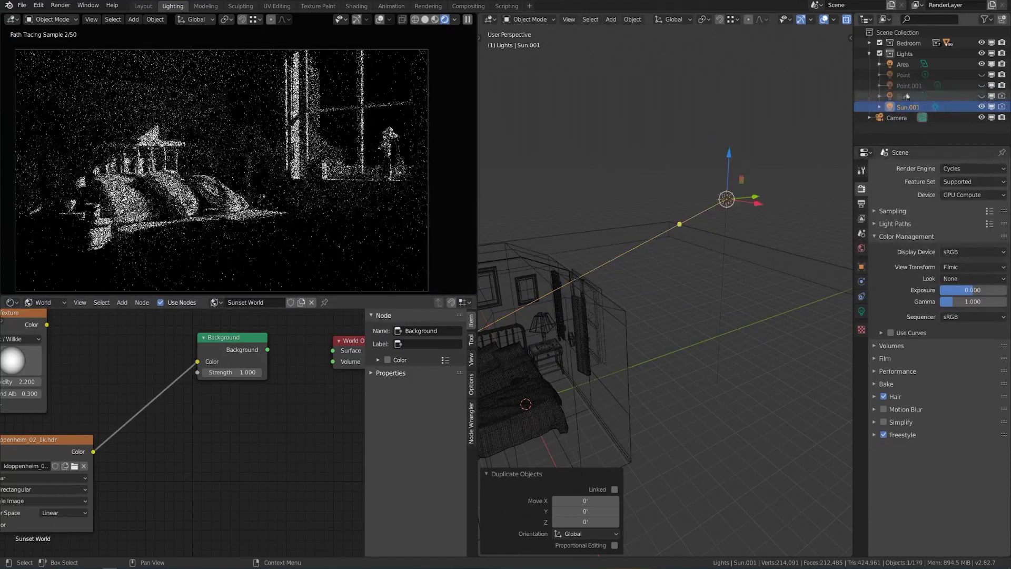
{"action": "double_click", "coordinate": [908, 106]}
{"action": "type", "text": "Moon"}
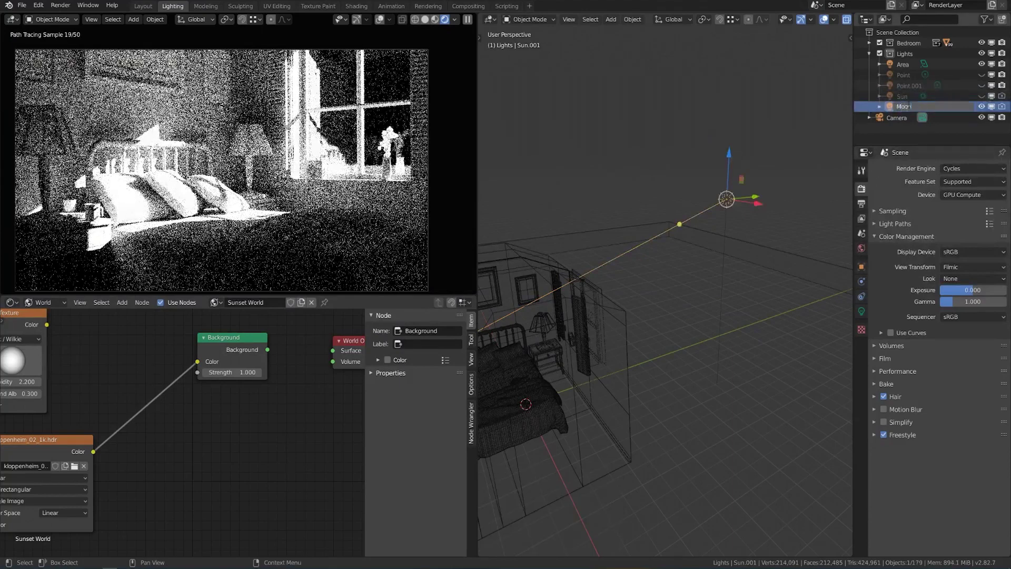
{"action": "key", "text": "Return"}
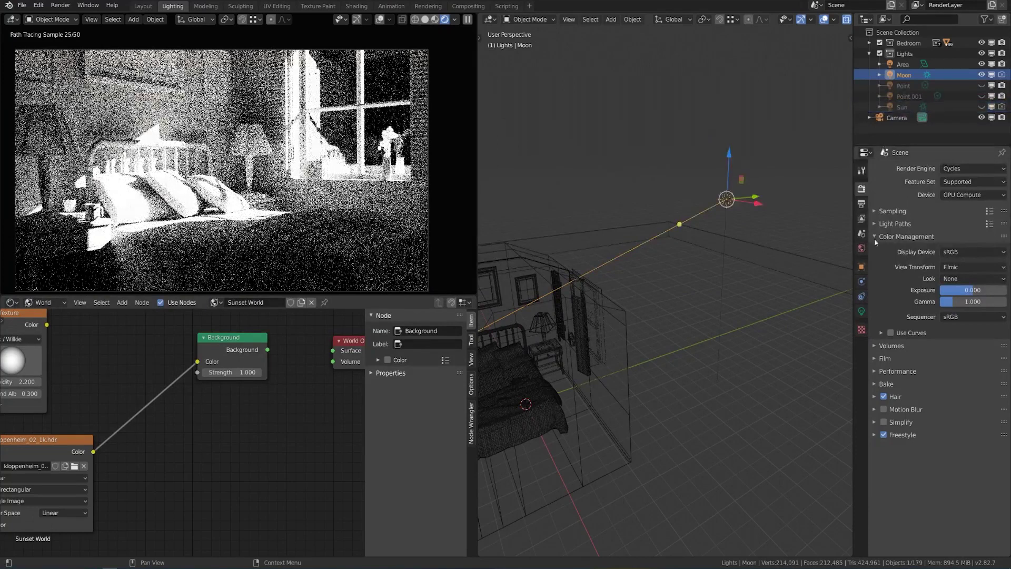
Set the Moon light's strength to 0.0001 and raise scene exposure toward 10.
{"action": "left_click", "coordinate": [861, 313]}
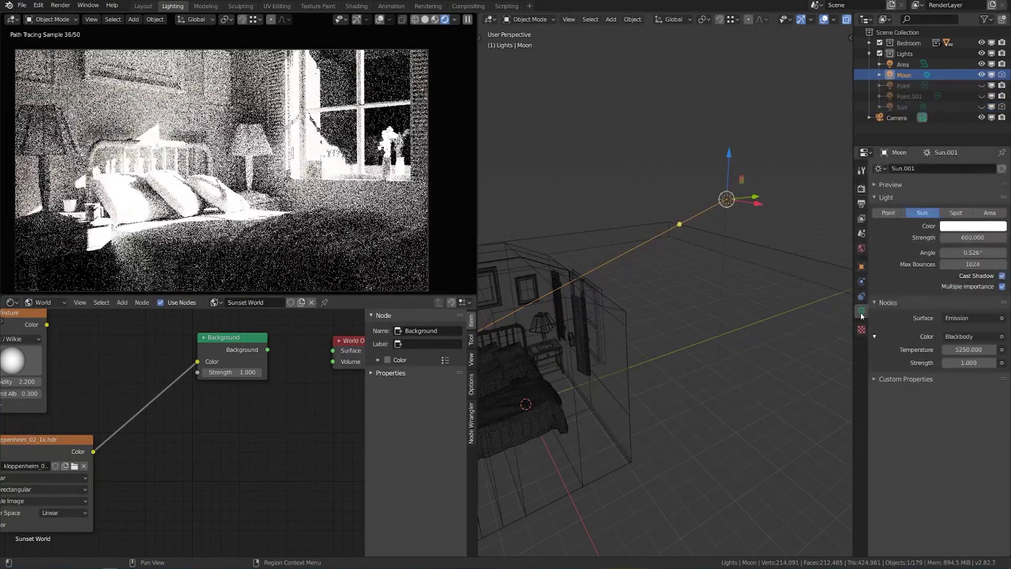
{"action": "left_click", "coordinate": [969, 237]}
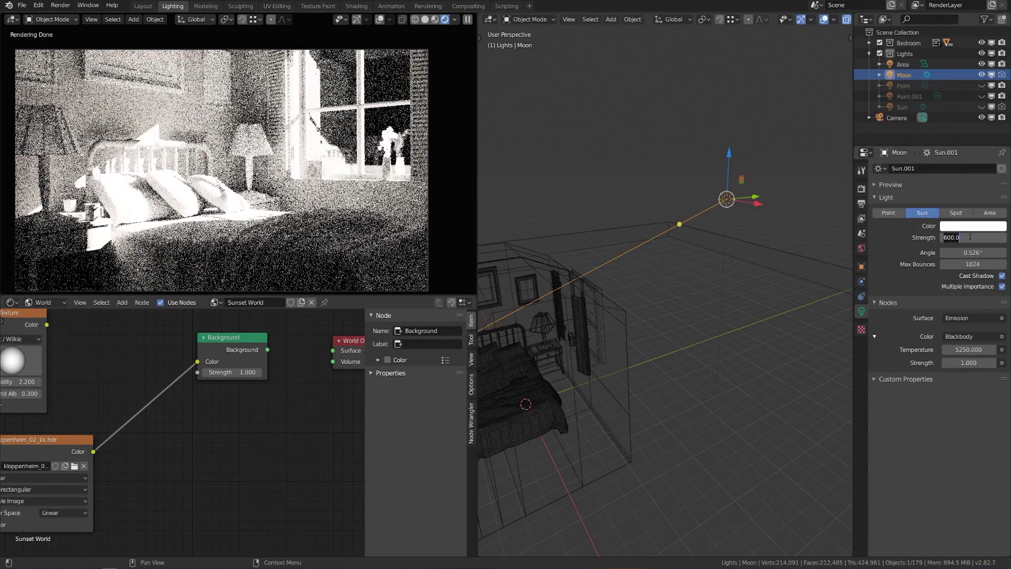
{"action": "type", "text": ".00"}
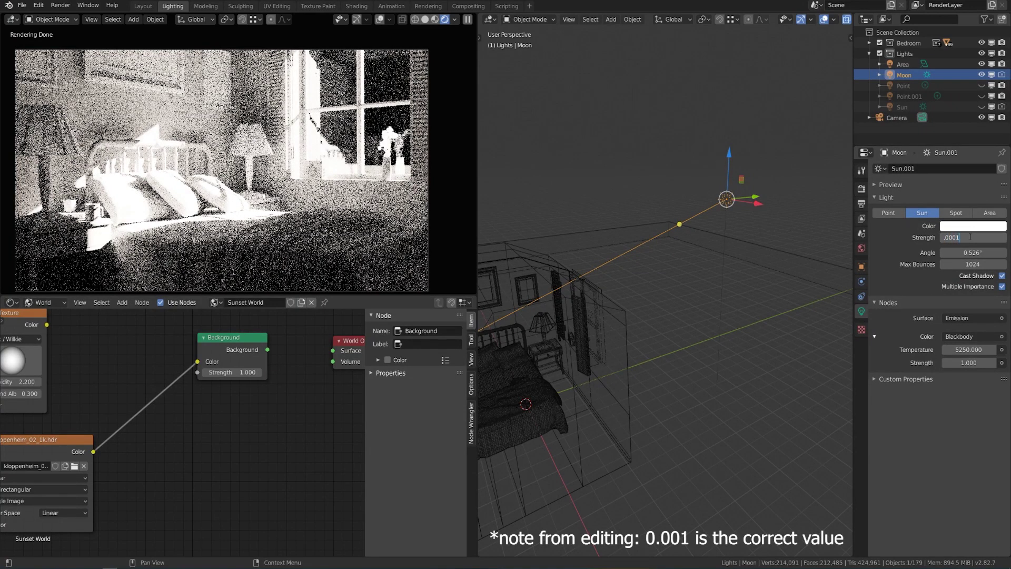
{"action": "type", "text": "01"}
{"action": "key", "text": "Return"}
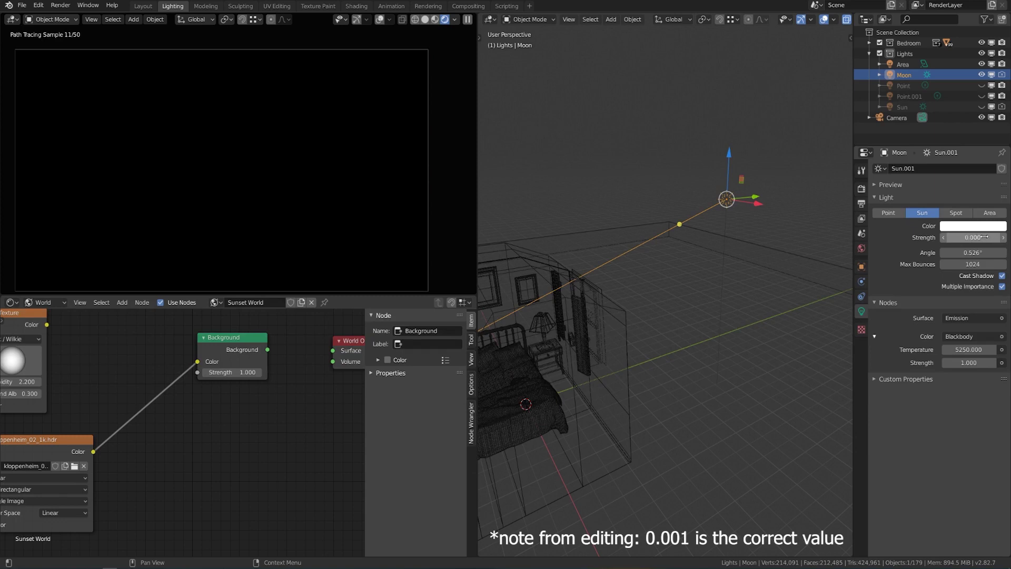
{"action": "left_click", "coordinate": [862, 188]}
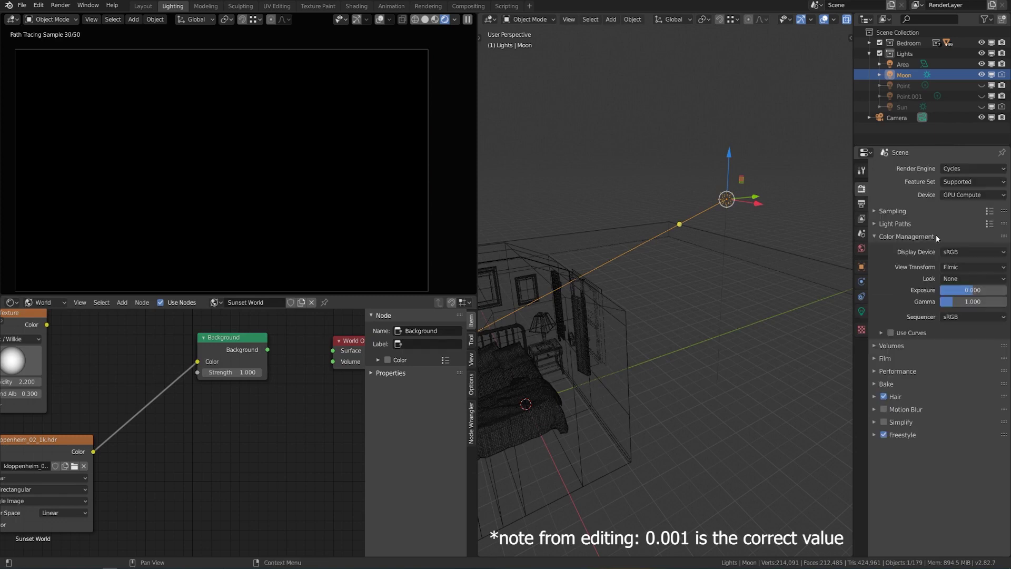
{"action": "left_click_drag", "start_coordinate": [972, 290], "coordinate": [1007, 289]}
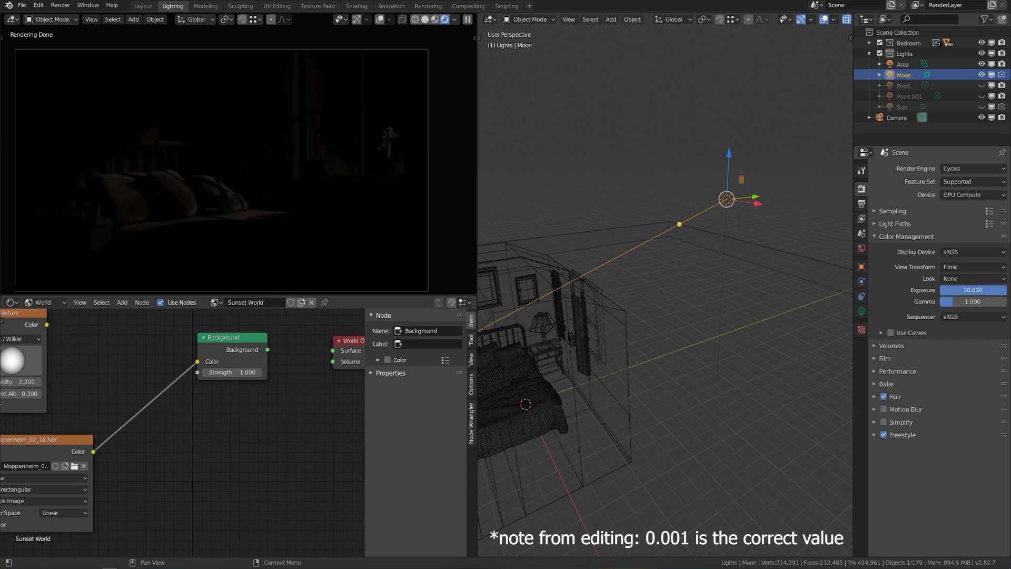
Correct the Moon light's strength to 0.001, keeping scene exposure at 10.
{"action": "left_click", "coordinate": [862, 311]}
{"action": "left_click", "coordinate": [976, 239]}
{"action": "type", "text": "0.0001"}
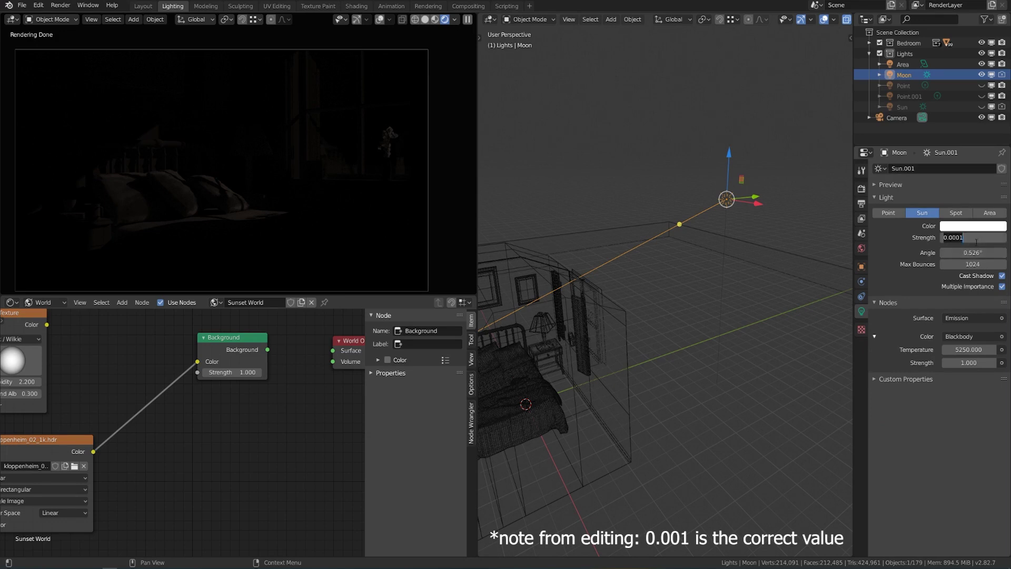
{"action": "key", "text": "BackSpace"}
{"action": "key", "text": "BackSpace"}
{"action": "key", "text": "BackSpace"}
{"action": "key", "text": "BackSpace"}
{"action": "key", "text": "BackSpace"}
{"action": "key", "text": "BackSpace"}
{"action": "type", "text": ".001"}
{"action": "key", "text": "Return"}
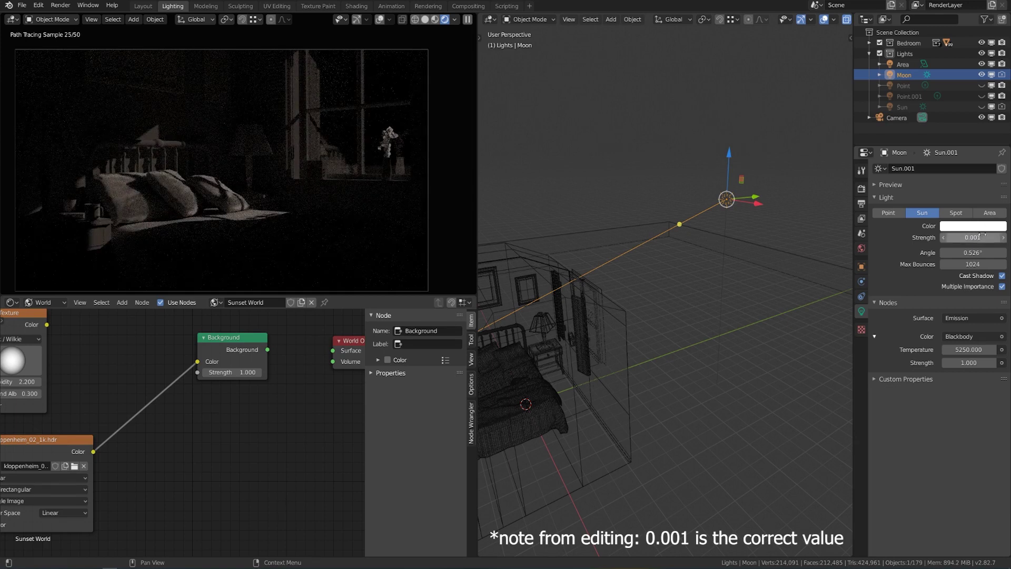
{"action": "left_click", "coordinate": [862, 188]}
{"action": "left_click_drag", "start_coordinate": [974, 290], "coordinate": [939, 290]}
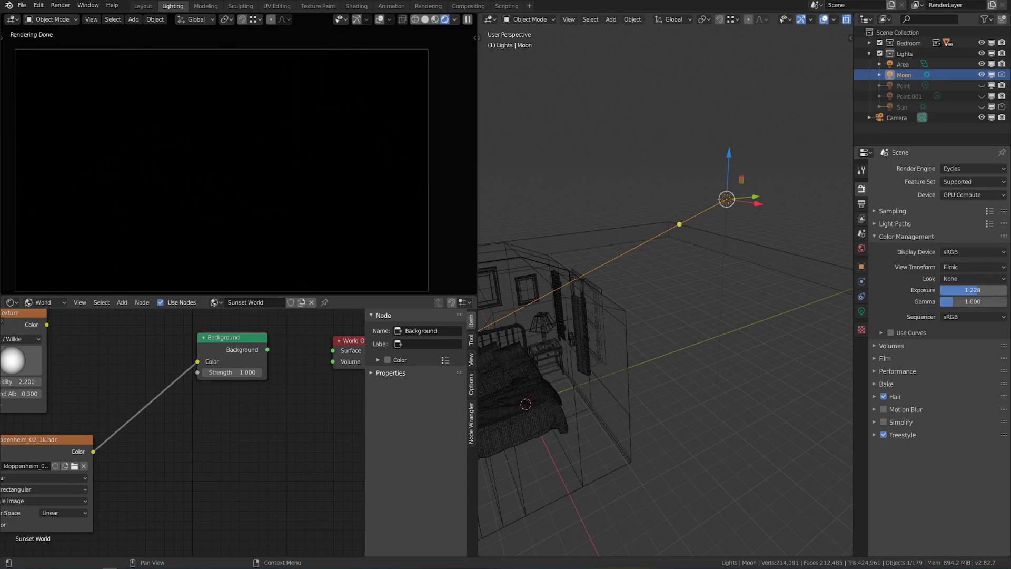
{"action": "key", "text": "Escape"}
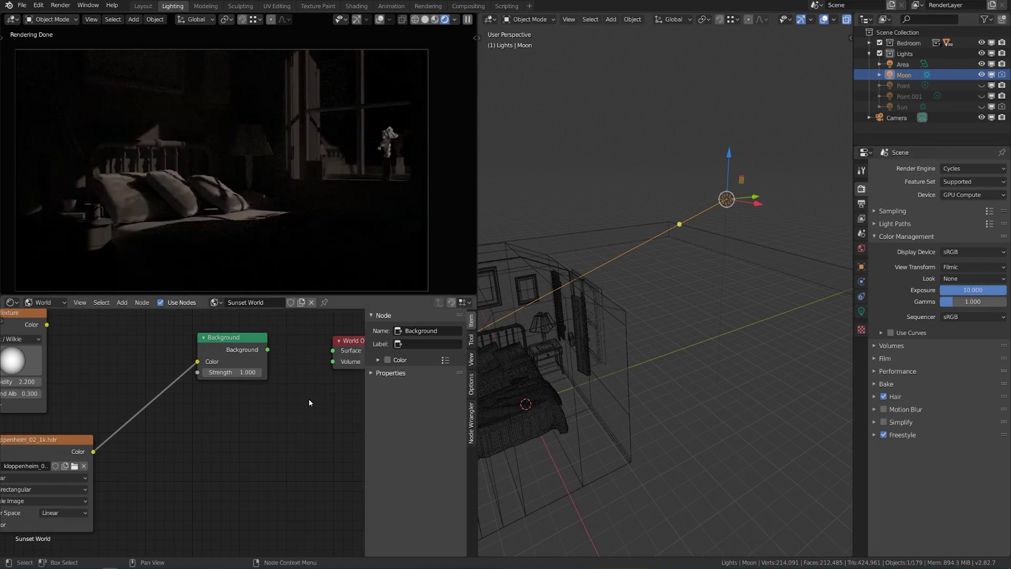
{"action": "left_click", "coordinate": [862, 312]}
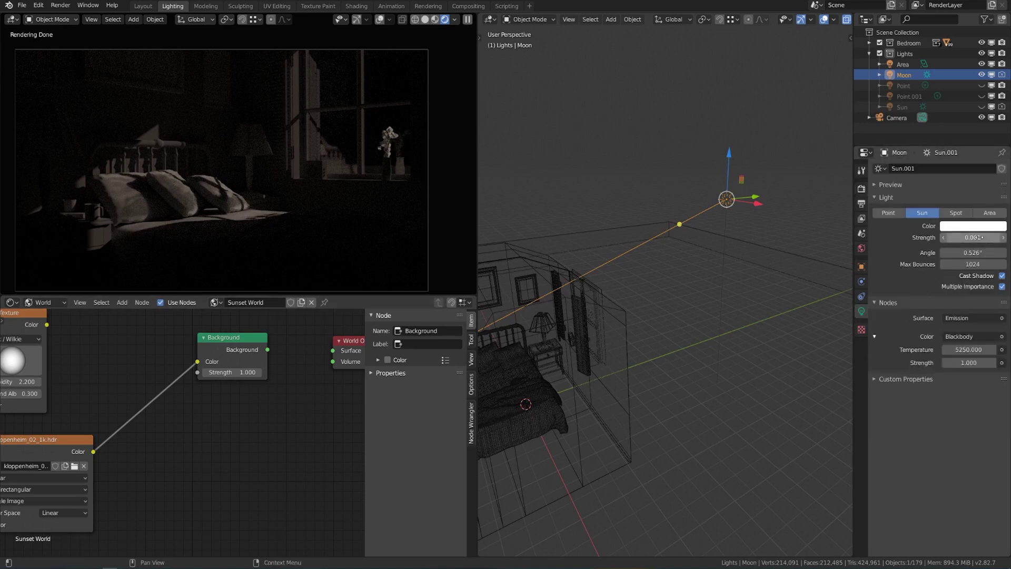
Hide the Moon light and connect the Background node to the World Output surface.
{"action": "left_click", "coordinate": [981, 75]}
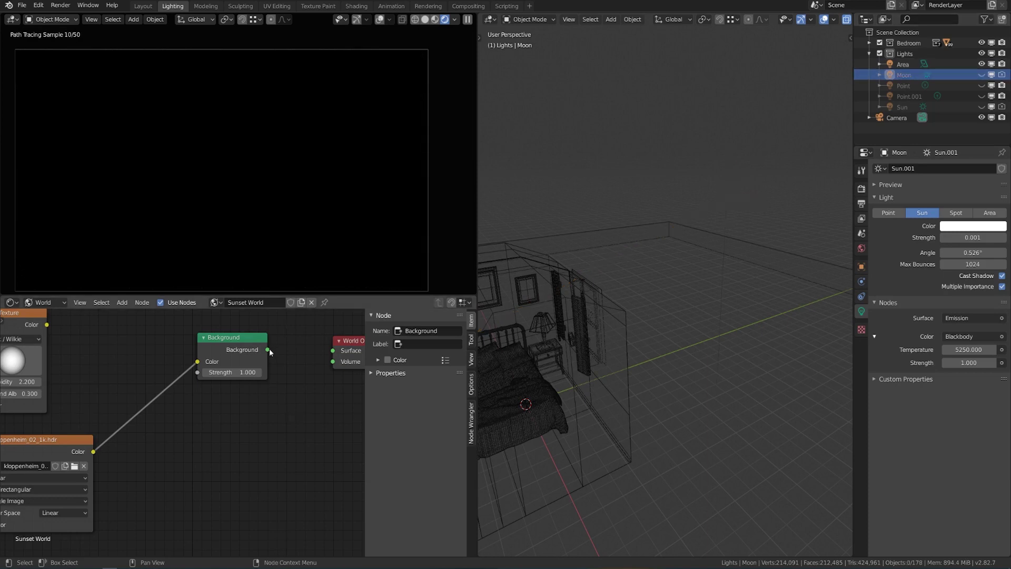
{"action": "left_click_drag", "start_coordinate": [268, 349], "coordinate": [333, 350]}
{"action": "middle_click_drag", "start_coordinate": [217, 438], "coordinate": [244, 434]}
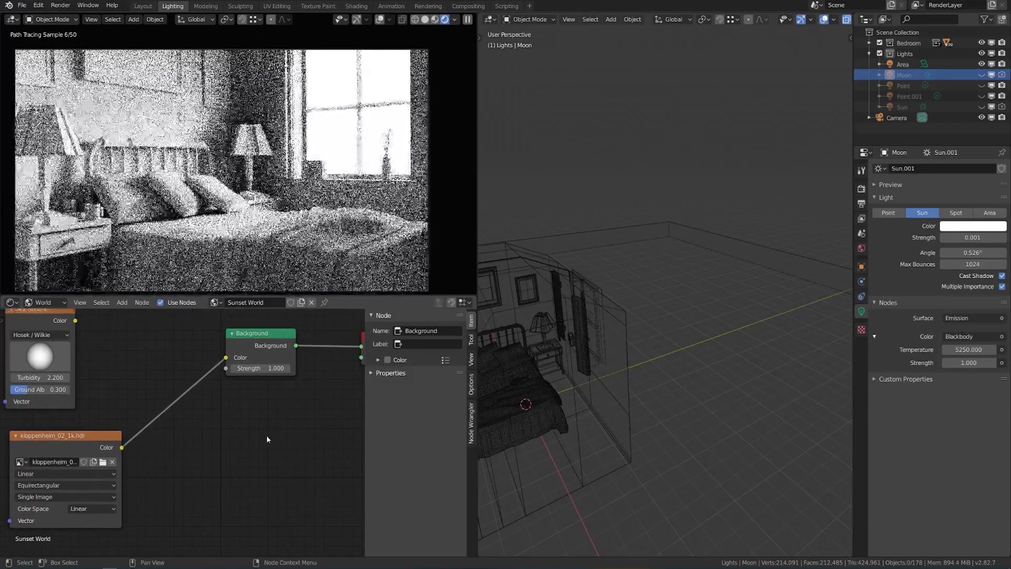
{"action": "middle_click_drag", "start_coordinate": [293, 406], "coordinate": [238, 425]}
Set the world Background strength to 0.005, after trying 0.1 and 0.01.
{"action": "left_click", "coordinate": [222, 381]}
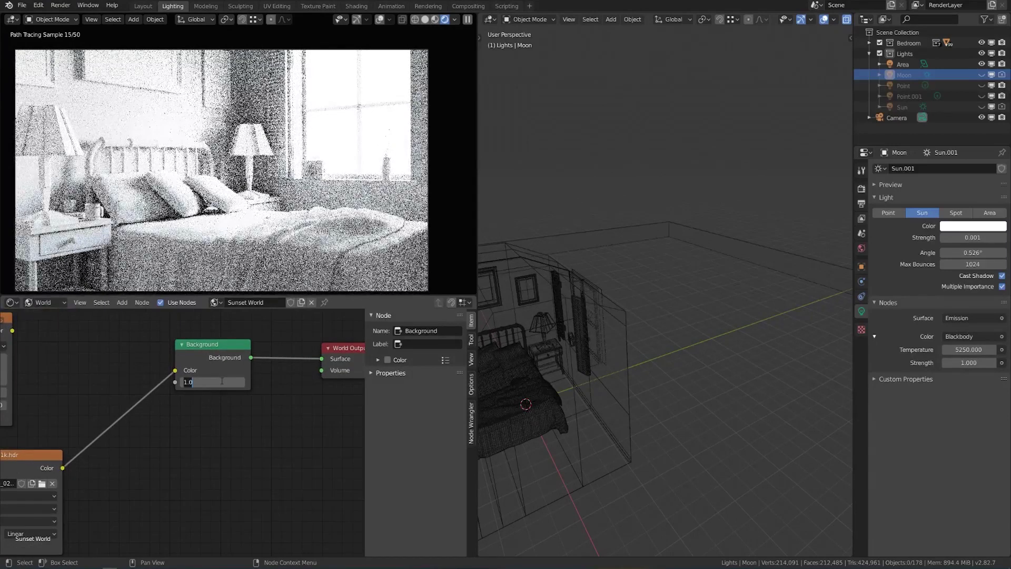
{"action": "type", "text": "0.1"}
{"action": "key", "text": "Return"}
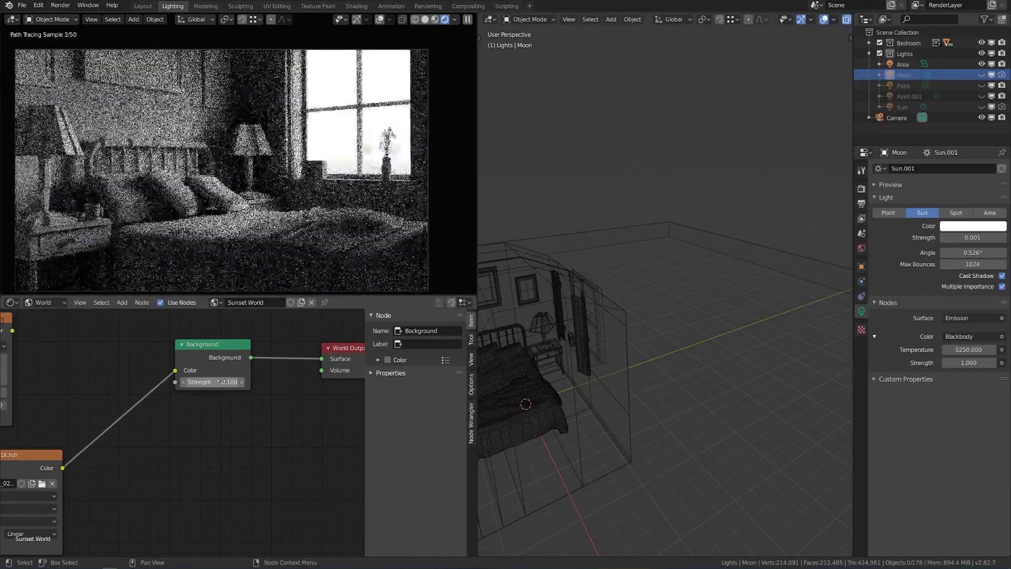
{"action": "left_click", "coordinate": [222, 381]}
{"action": "type", "text": "0.01"}
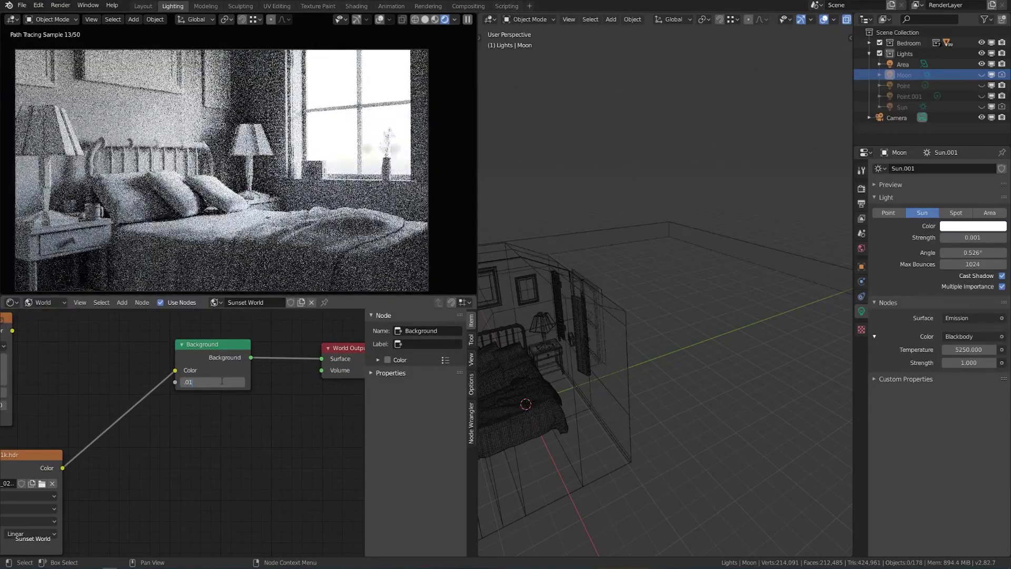
{"action": "key", "text": "Return"}
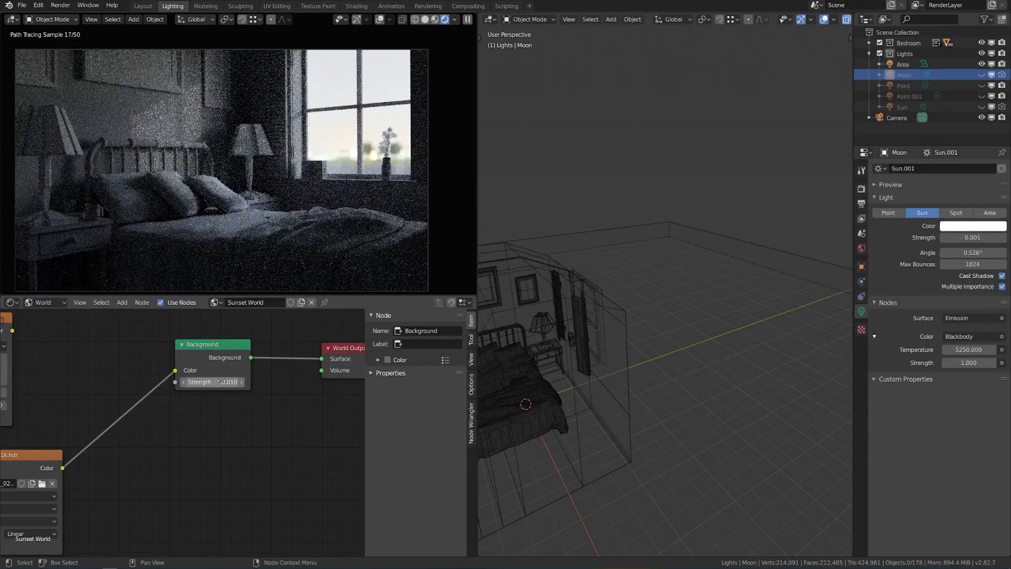
{"action": "left_click", "coordinate": [221, 382]}
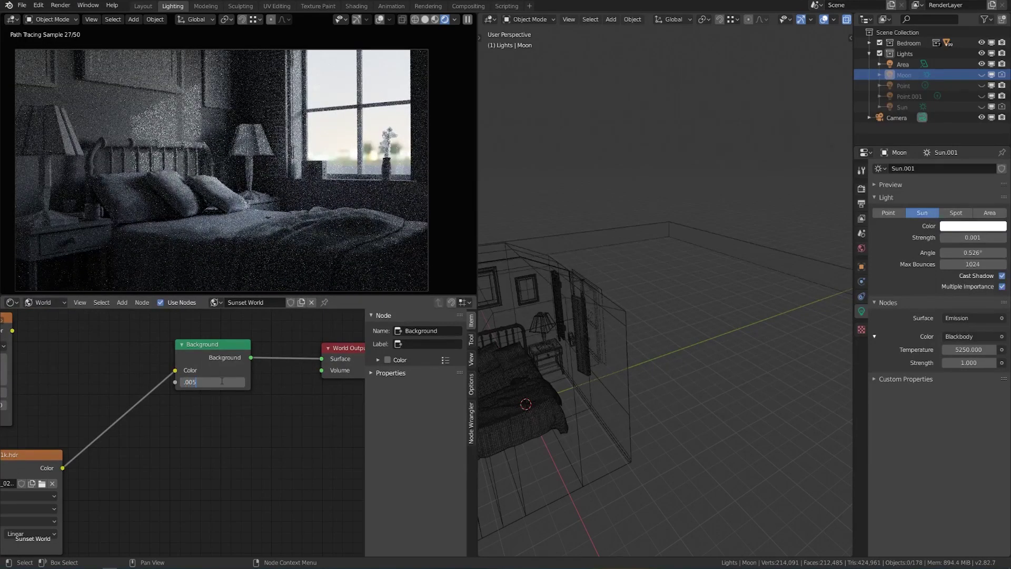
{"action": "type", "text": ".005"}
{"action": "key", "text": "Return"}
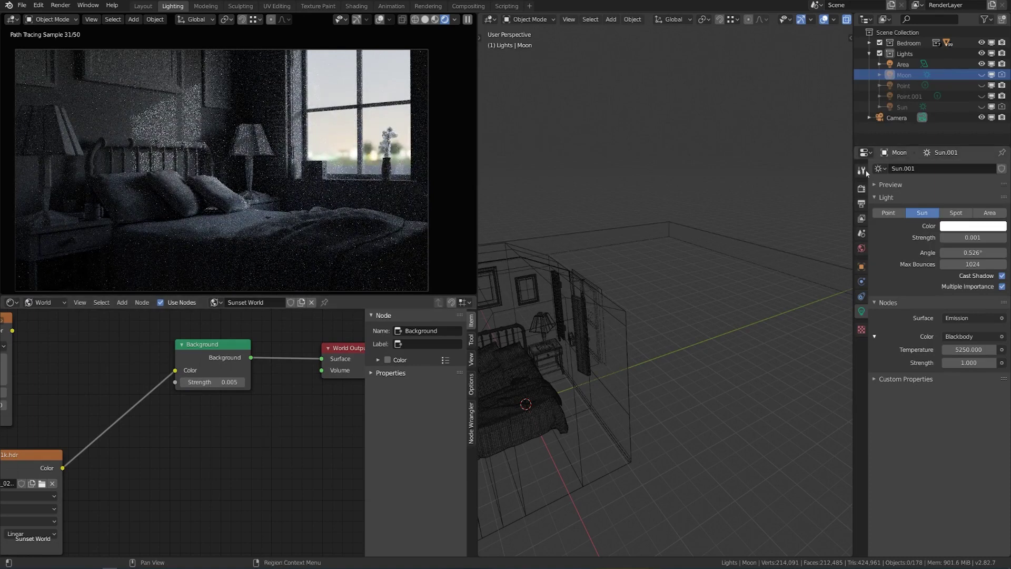
Unhide Point and Point.001 and lower Color Management exposure to 2.398.
{"action": "left_click", "coordinate": [982, 86]}
{"action": "left_click", "coordinate": [982, 96]}
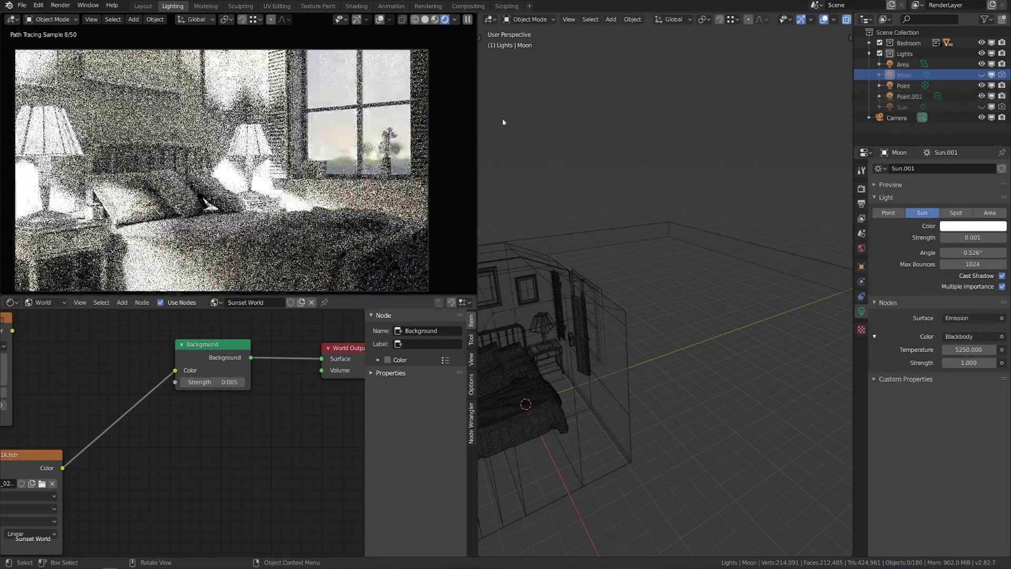
{"action": "left_click", "coordinate": [862, 189]}
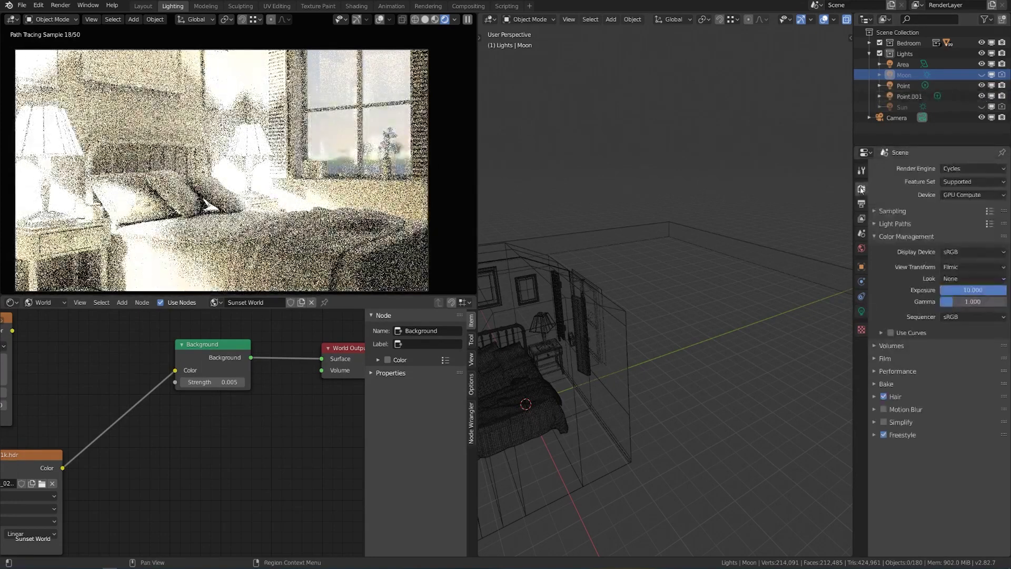
{"action": "left_click_drag", "start_coordinate": [975, 290], "coordinate": [986, 294]}
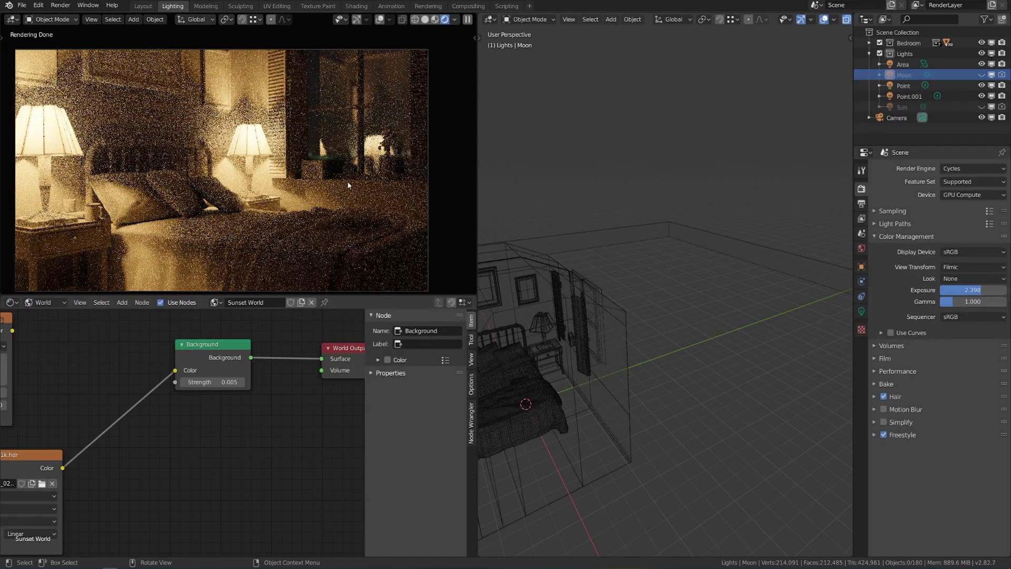
{"action": "scroll", "coordinate": [294, 394], "scroll_direction": "down", "scroll_amount": 2}
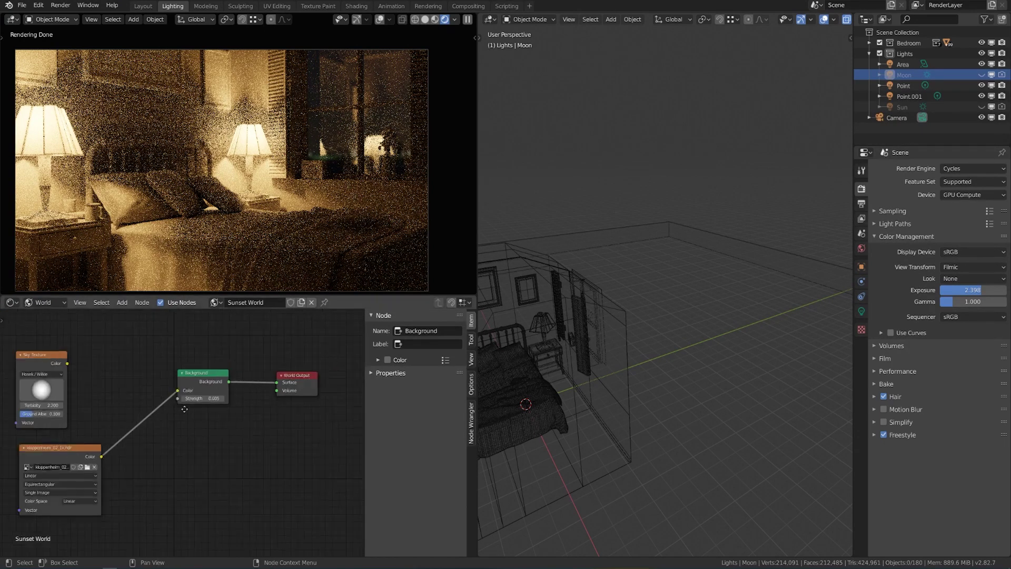
{"action": "middle_click_drag", "start_coordinate": [52, 464], "coordinate": [164, 404]}
{"action": "left_click", "coordinate": [164, 405]}
{"action": "scroll", "coordinate": [321, 447], "scroll_direction": "down", "scroll_amount": 2}
{"action": "scroll", "coordinate": [421, 464], "scroll_direction": "down", "scroll_amount": 1}
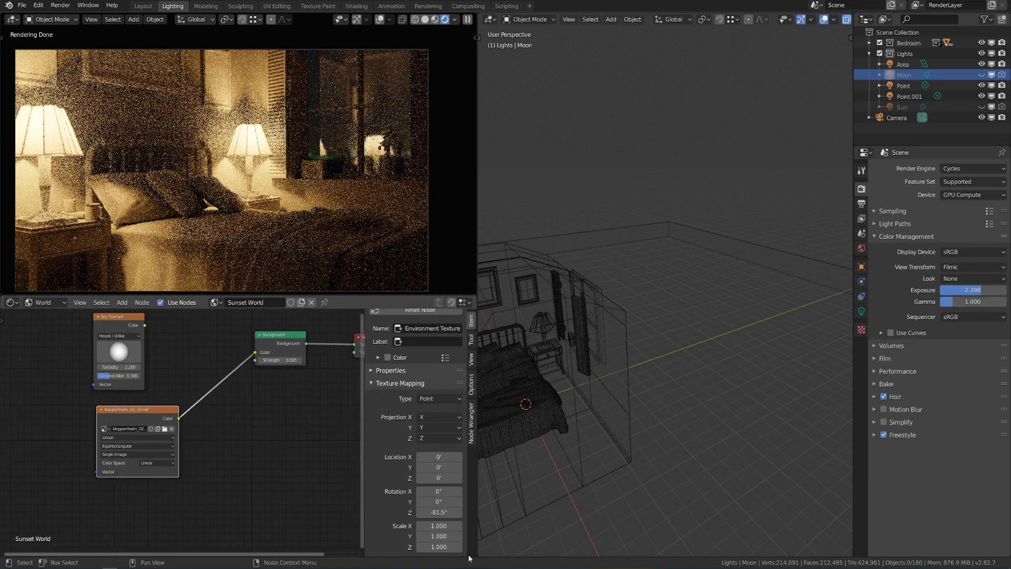
{"action": "left_click_drag", "start_coordinate": [972, 291], "coordinate": [1001, 290]}
{"action": "middle_click_drag", "start_coordinate": [253, 203], "coordinate": [308, 204]}
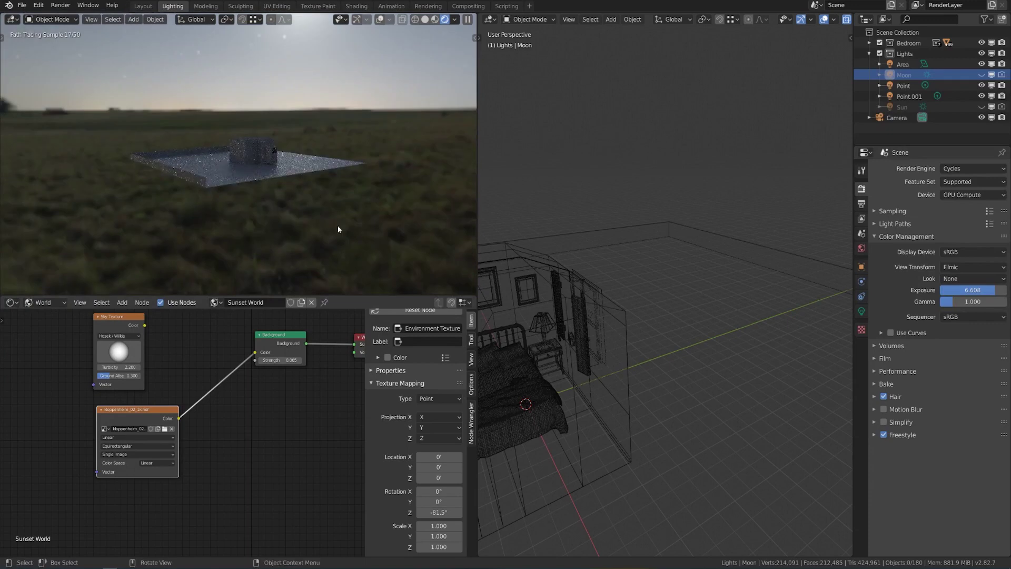
{"action": "left_click_drag", "start_coordinate": [438, 512], "coordinate": [457, 512]}
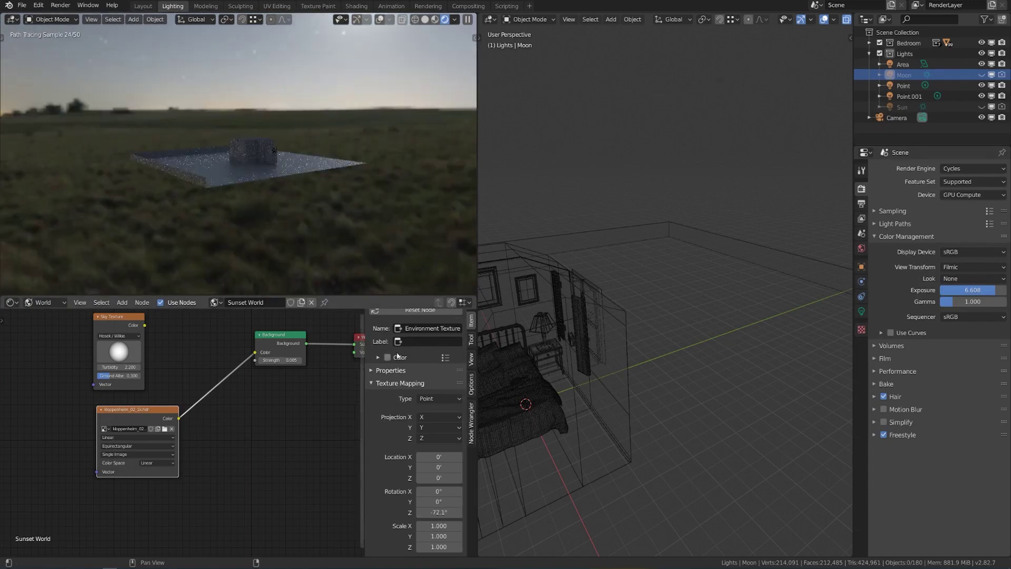
{"action": "scroll", "coordinate": [400, 369], "scroll_direction": "up", "scroll_amount": 1}
{"action": "middle_click_drag", "start_coordinate": [352, 263], "coordinate": [321, 230]}
{"action": "key", "text": "KP_0"}
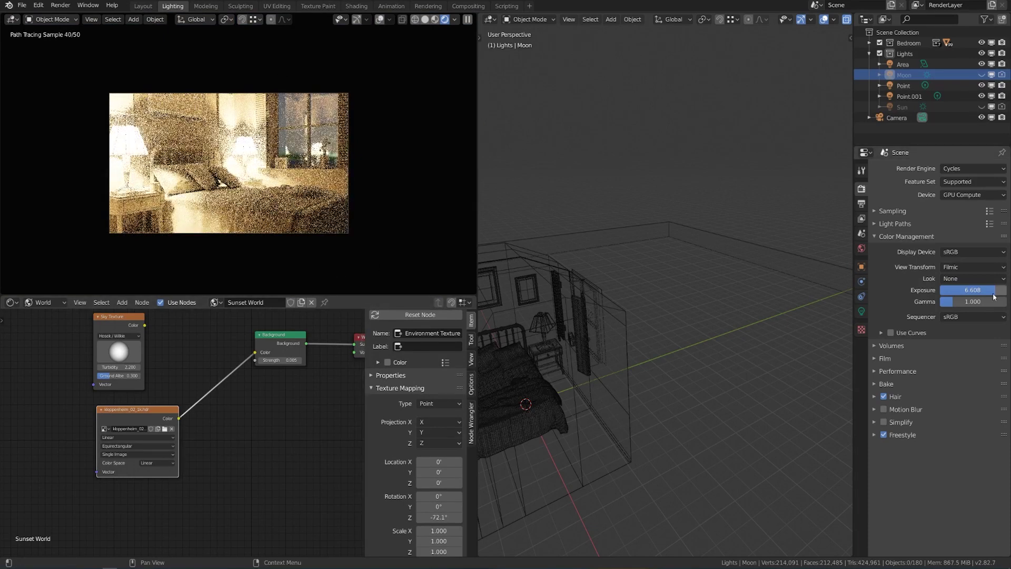
{"action": "left_click_drag", "start_coordinate": [995, 290], "coordinate": [968, 290]}
{"action": "scroll", "coordinate": [356, 213], "scroll_direction": "up", "scroll_amount": 1}
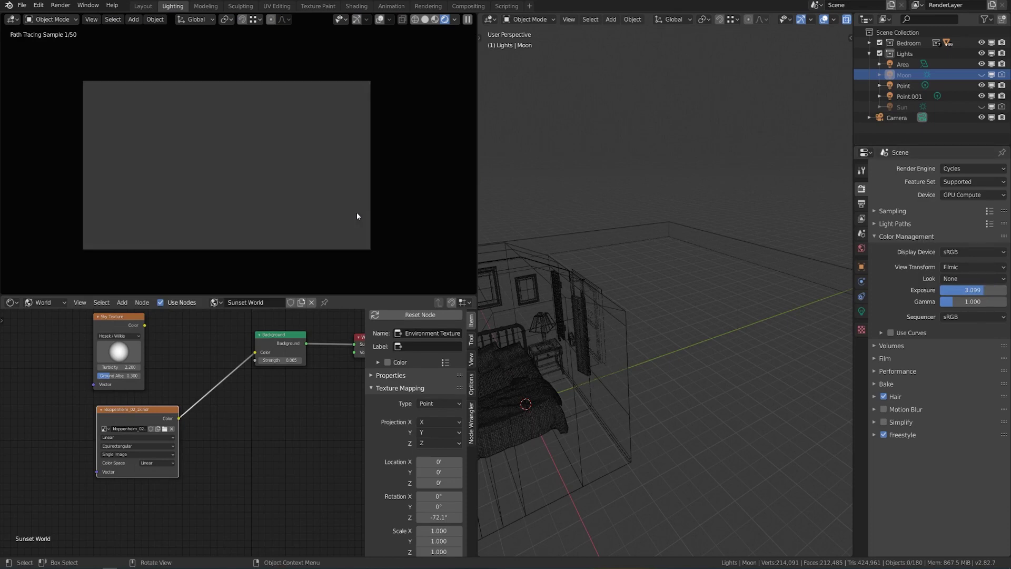
{"action": "key", "text": "ctrl+b"}
{"action": "left_click_drag", "start_coordinate": [56, 69], "coordinate": [419, 273]}
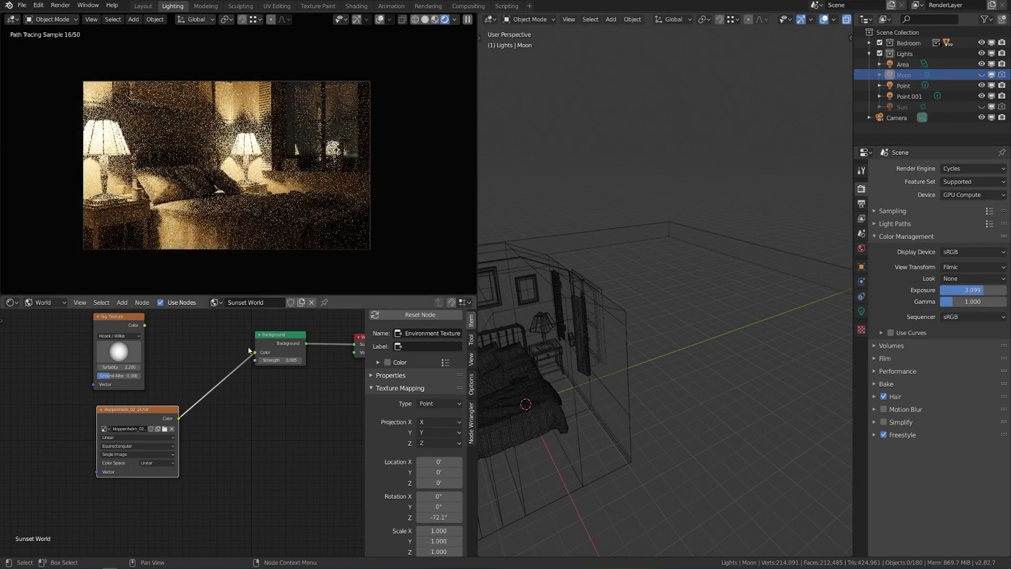
{"action": "scroll", "coordinate": [396, 166], "scroll_direction": "up", "scroll_amount": 1}
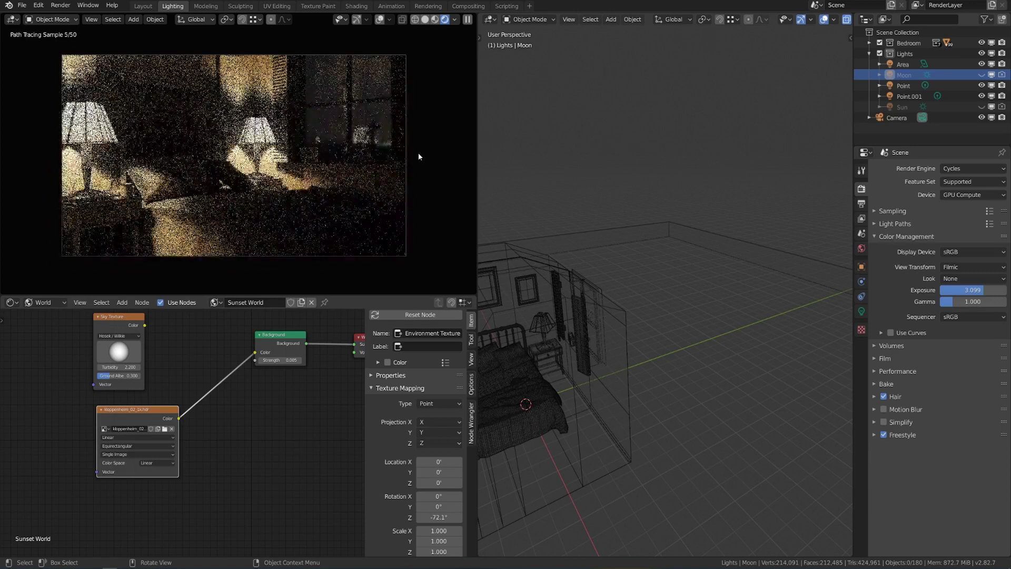
{"action": "key", "text": "Home"}
{"action": "middle_click_drag", "start_coordinate": [688, 309], "coordinate": [694, 283]}
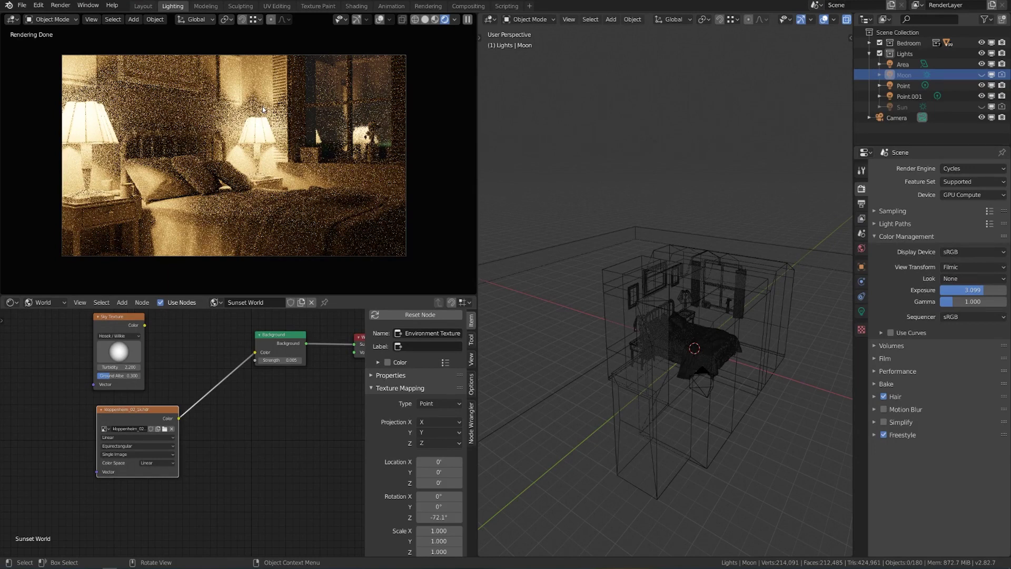
Select the bedside lamp's Point.001 light in a right-side view.
{"action": "middle_click_drag", "start_coordinate": [580, 251], "coordinate": [677, 285]}
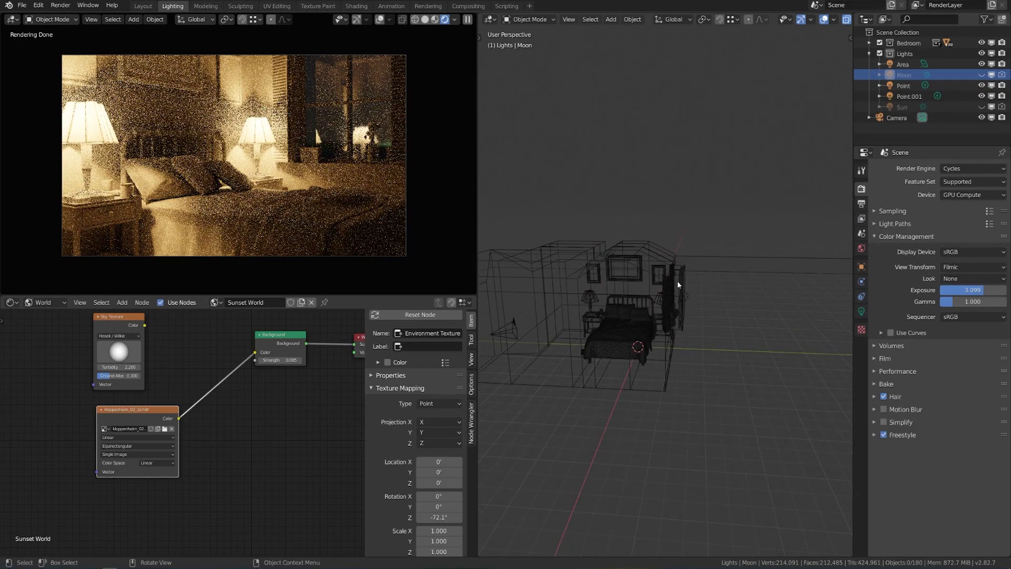
{"action": "middle_click_drag", "start_coordinate": [677, 280], "coordinate": [703, 350]}
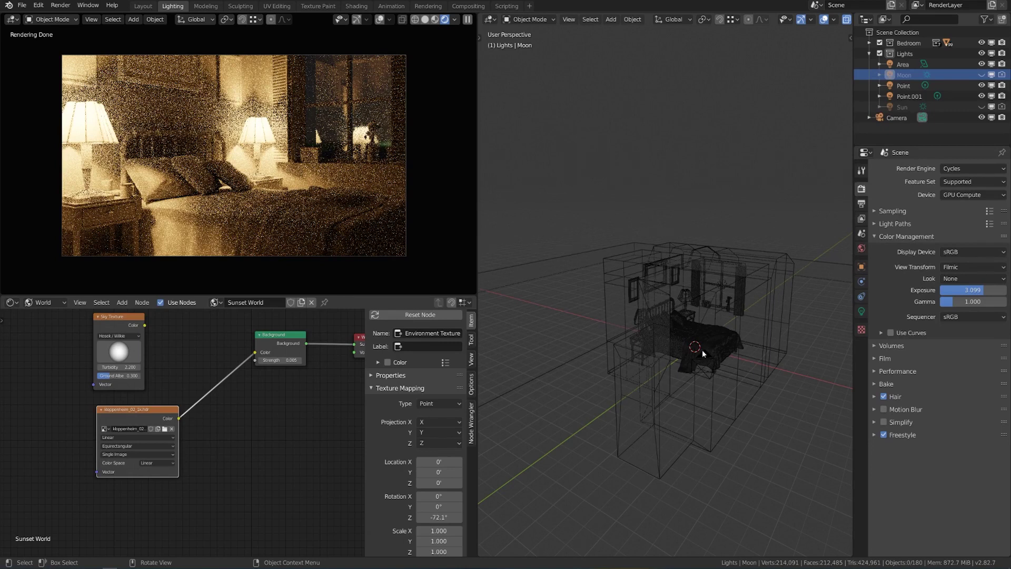
{"action": "scroll", "coordinate": [702, 350], "scroll_direction": "up", "scroll_amount": 8}
{"action": "scroll", "coordinate": [692, 331], "scroll_direction": "up", "scroll_amount": 3}
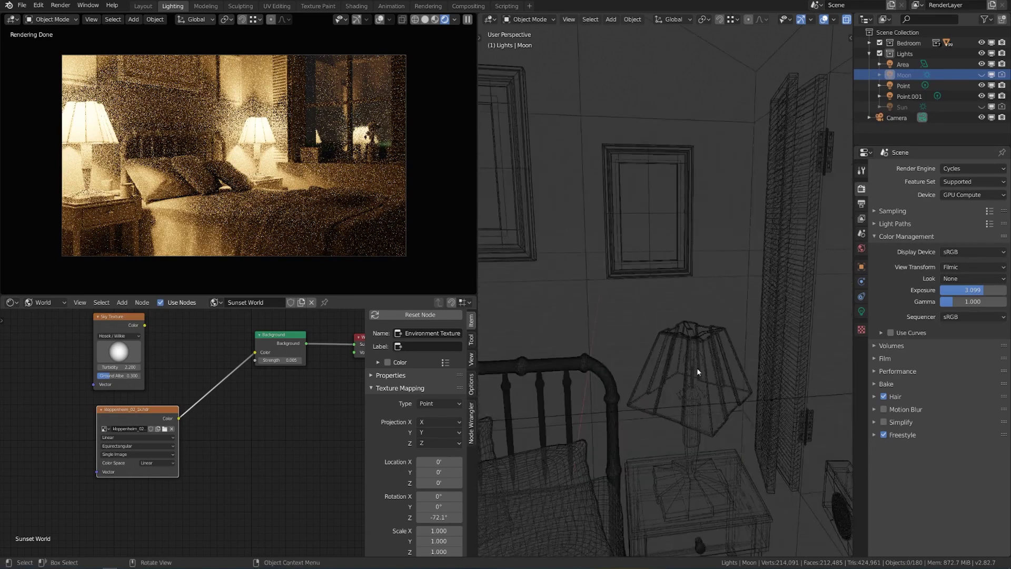
{"action": "left_click", "coordinate": [702, 367]}
{"action": "key", "text": "KP_3"}
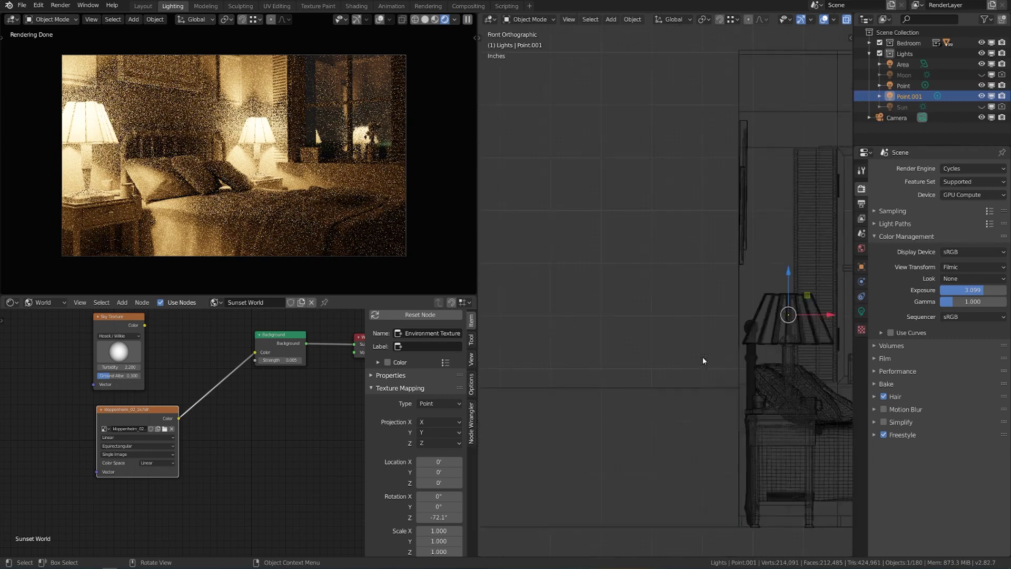
{"action": "middle_click_drag", "start_coordinate": [703, 357], "coordinate": [750, 376], "text": "shift"}
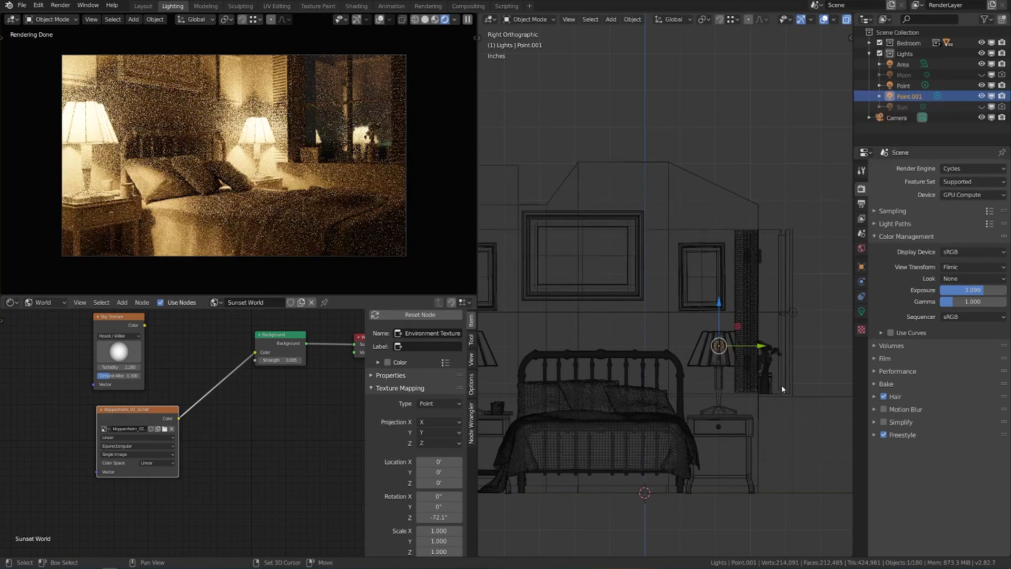
Duplicate Point.001 and move the copy up near the ceiling.
{"action": "key", "text": "shift+d"}
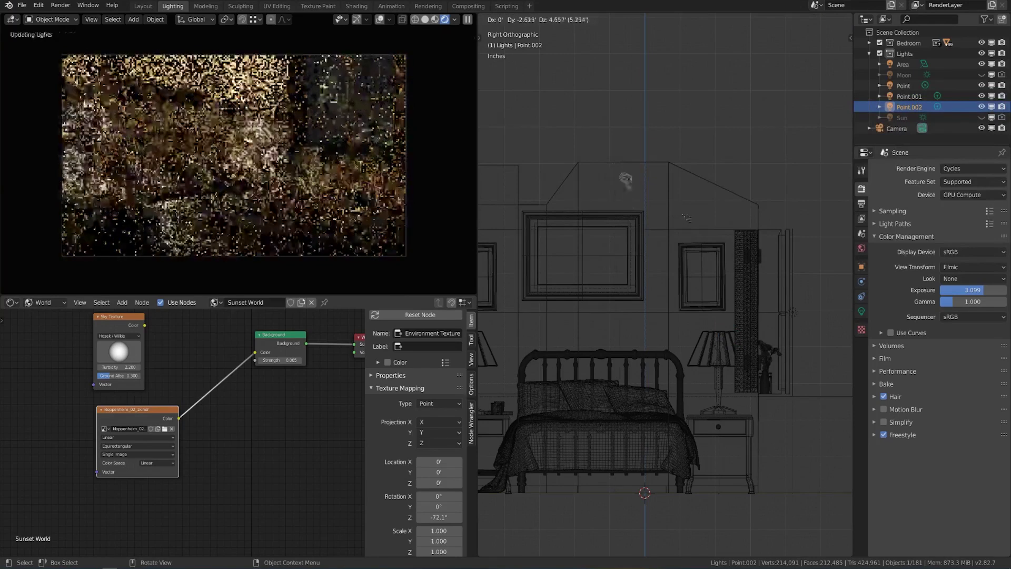
{"action": "left_click", "coordinate": [688, 218]}
{"action": "middle_click_drag", "start_coordinate": [687, 218], "coordinate": [732, 280]}
{"action": "left_click_drag", "start_coordinate": [697, 183], "coordinate": [691, 274]}
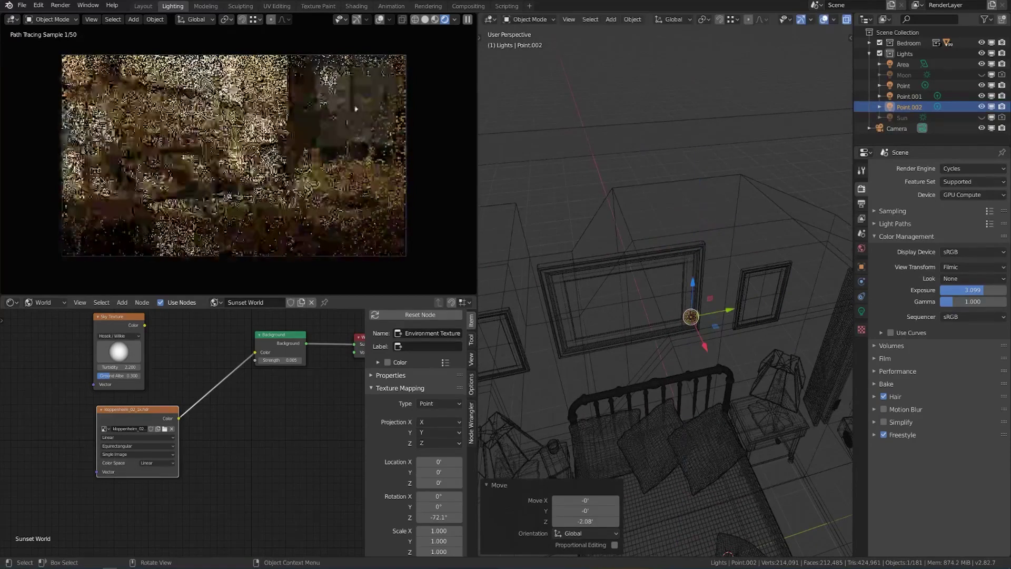
{"action": "middle_click_drag", "start_coordinate": [745, 365], "coordinate": [690, 322]}
{"action": "left_click_drag", "start_coordinate": [662, 209], "coordinate": [667, 108]}
{"action": "scroll", "coordinate": [606, 237], "scroll_direction": "down", "scroll_amount": 5}
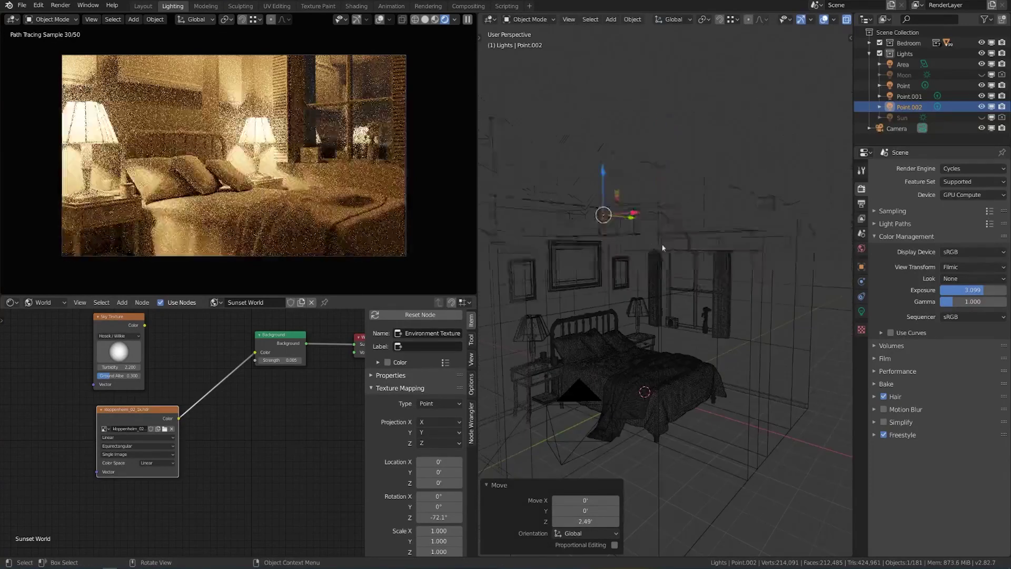
{"action": "middle_click_drag", "start_coordinate": [568, 232], "coordinate": [658, 203]}
{"action": "left_click_drag", "start_coordinate": [652, 215], "coordinate": [611, 213]}
{"action": "left_click_drag", "start_coordinate": [605, 173], "coordinate": [605, 177]}
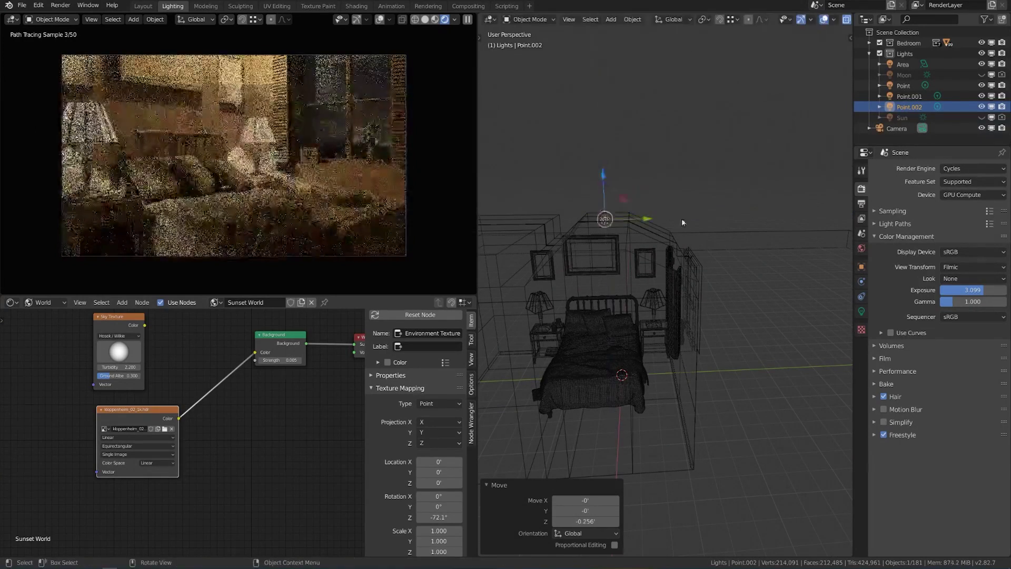
Set the scene Color Management exposure to 2.000.
{"action": "left_click_drag", "start_coordinate": [974, 290], "coordinate": [948, 291]}
{"action": "left_click", "coordinate": [980, 290]}
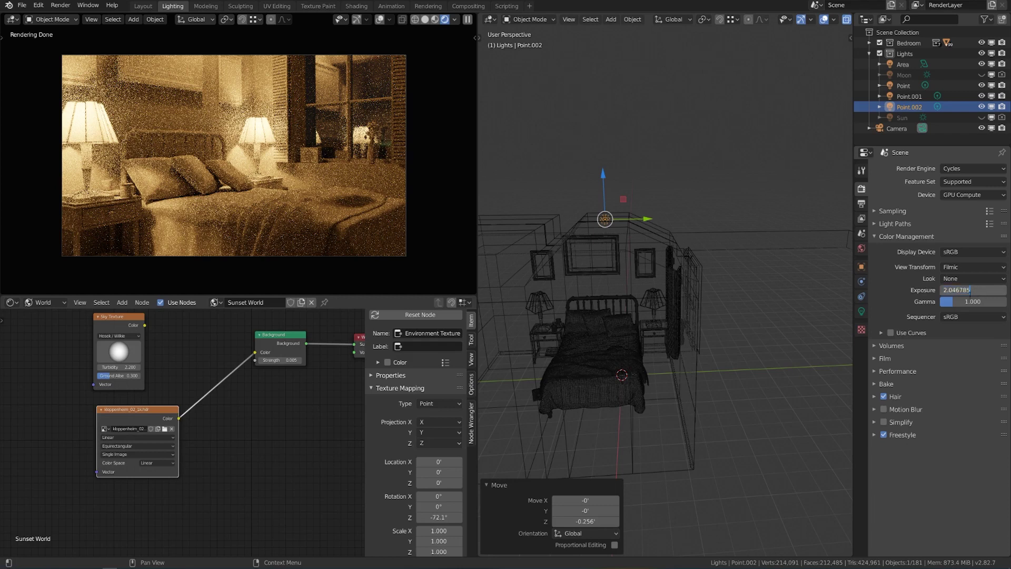
{"action": "type", "text": "2"}
{"action": "key", "text": "Return"}
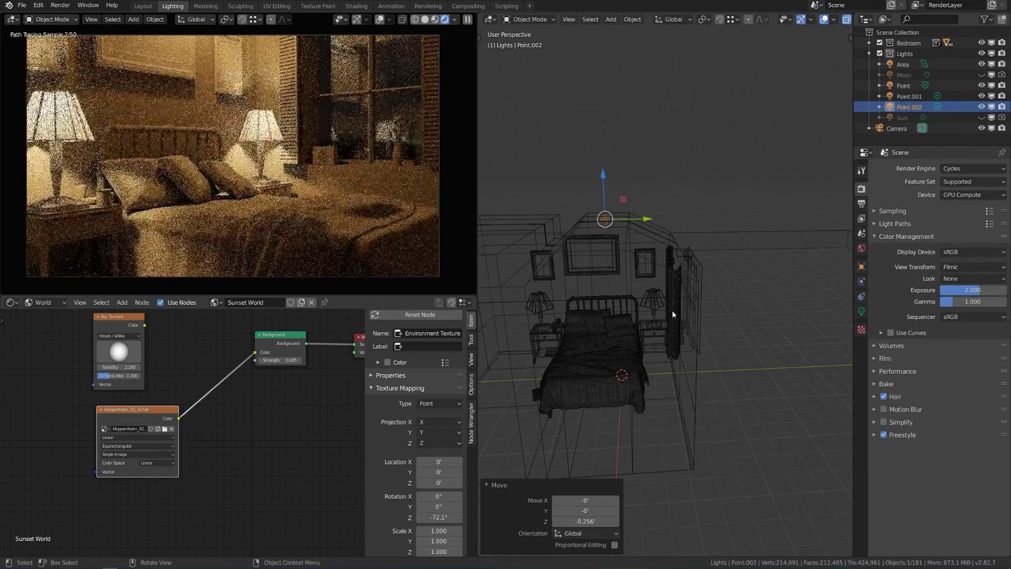
{"action": "middle_click_drag", "start_coordinate": [697, 291], "coordinate": [686, 346]}
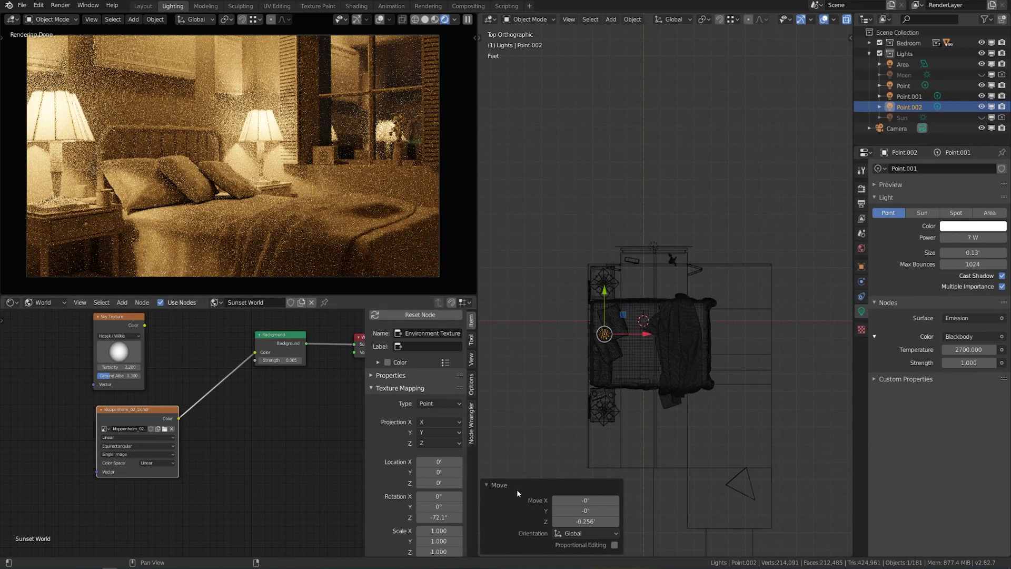
{"action": "left_click", "coordinate": [501, 485]}
{"action": "middle_click_drag", "start_coordinate": [657, 390], "coordinate": [613, 320], "text": "shift"}
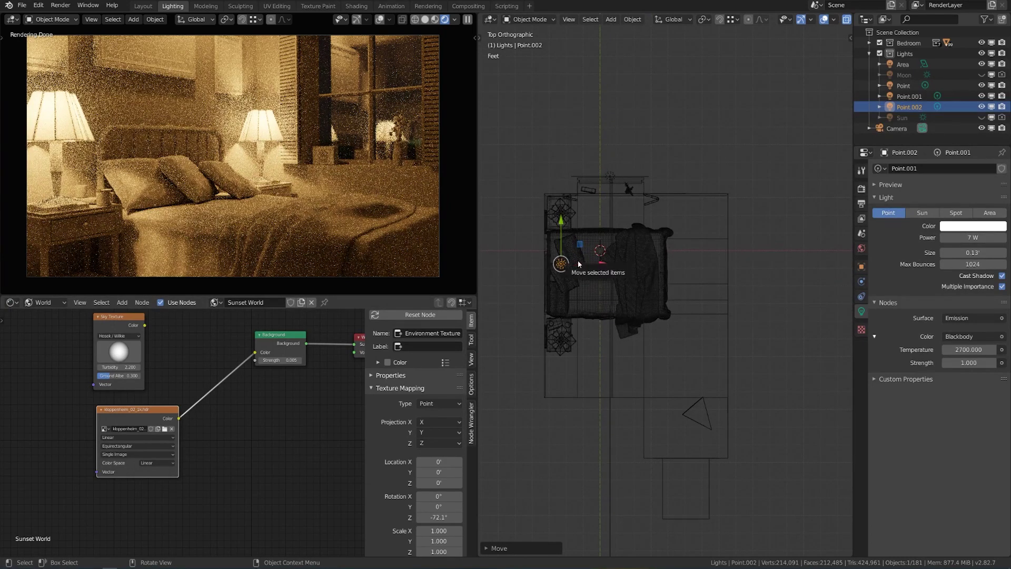
{"action": "middle_click_drag", "start_coordinate": [577, 260], "coordinate": [664, 310]}
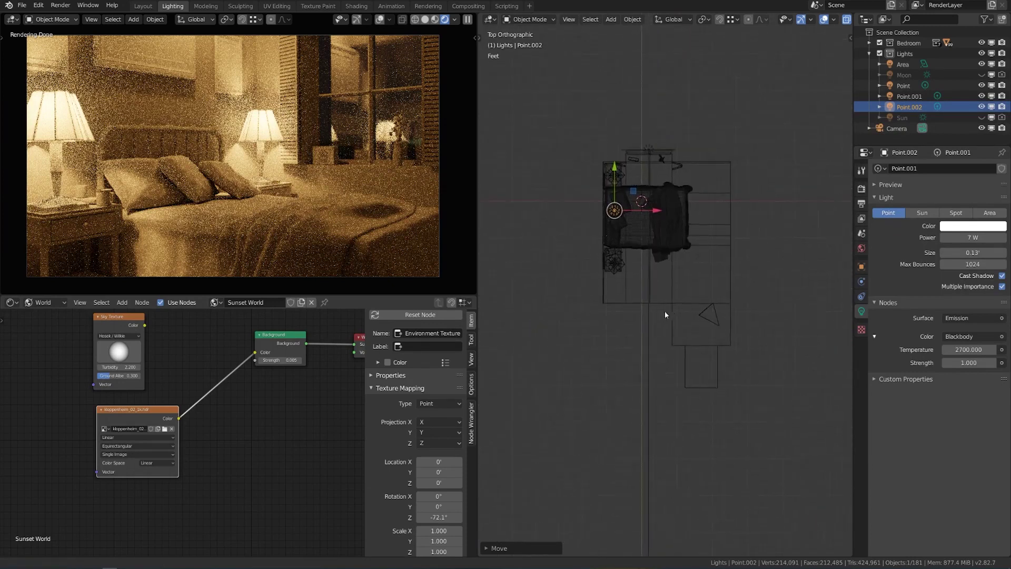
{"action": "scroll", "coordinate": [665, 311], "scroll_direction": "up", "scroll_amount": 2}
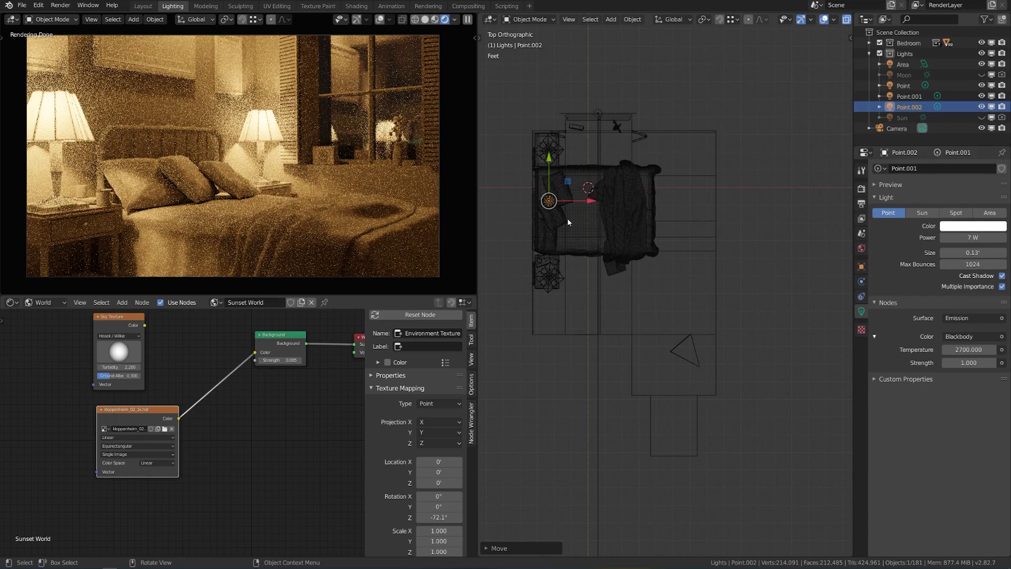
Duplicate Point.002 into Point.003 and place it near the camera.
{"action": "key", "text": "shift+d"}
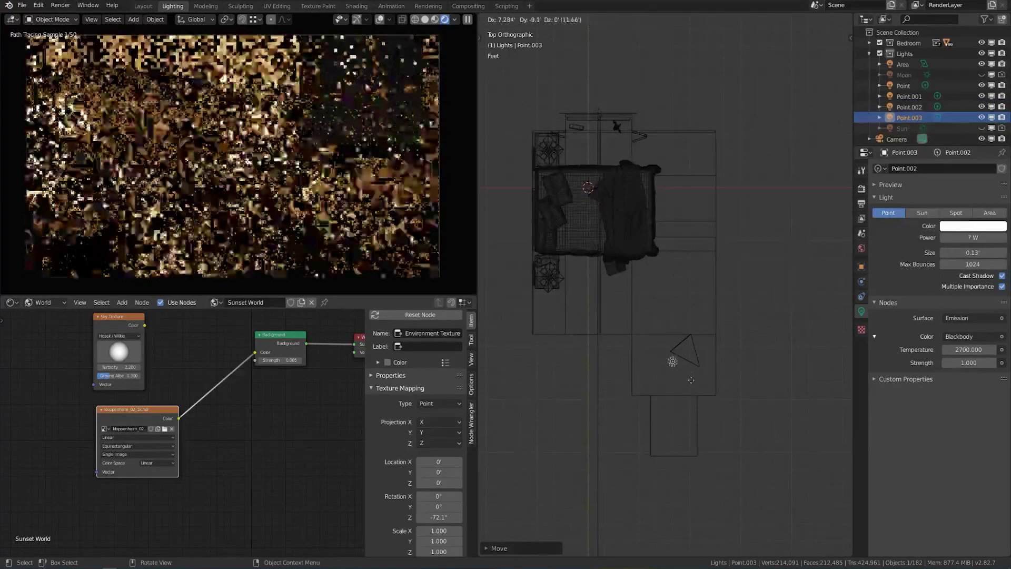
{"action": "left_click", "coordinate": [694, 384]}
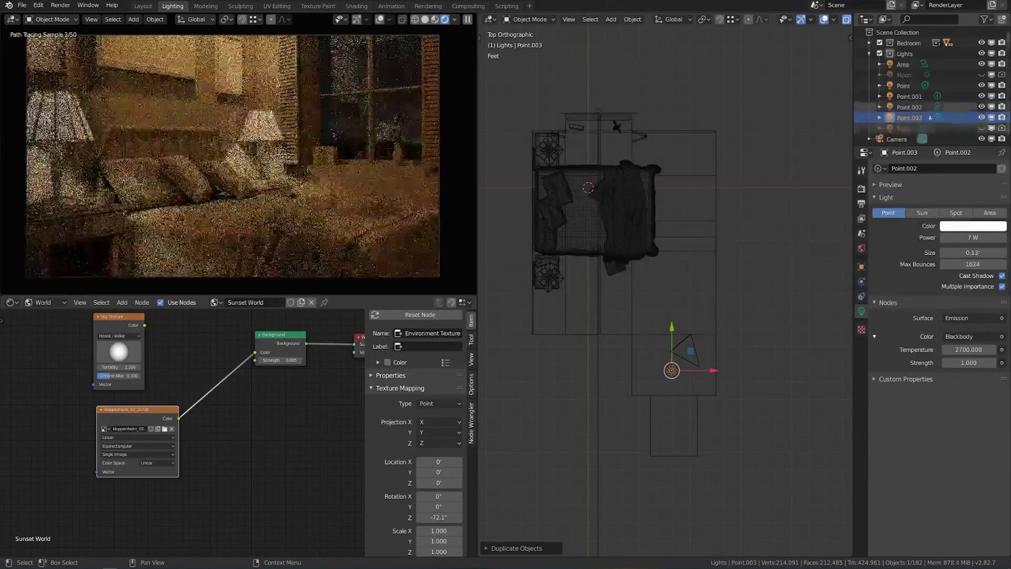
{"action": "middle_click_drag", "start_coordinate": [658, 343], "coordinate": [693, 249]}
{"action": "scroll", "coordinate": [694, 248], "scroll_direction": "up", "scroll_amount": 5}
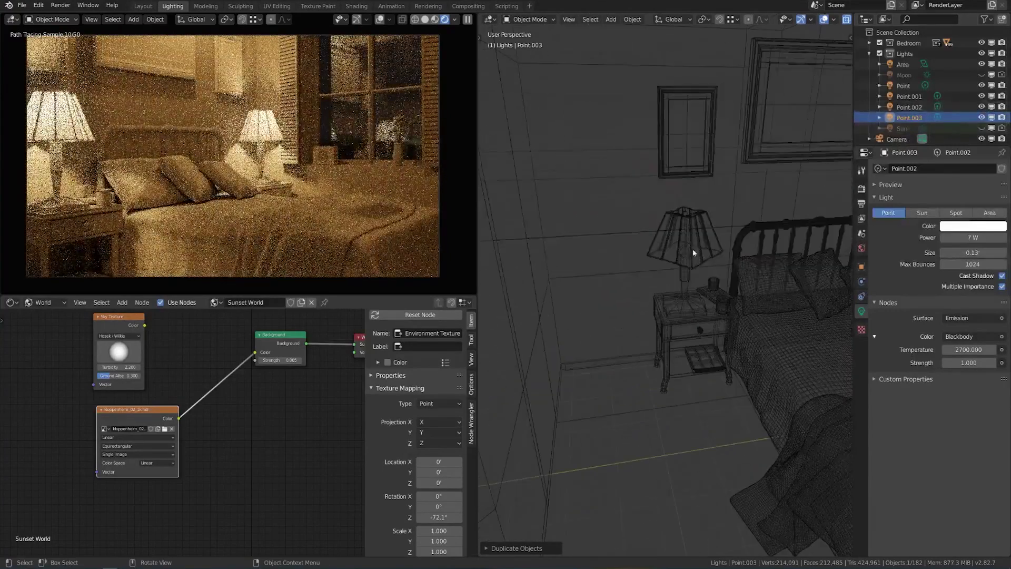
{"action": "left_click", "coordinate": [693, 249]}
{"action": "left_click", "coordinate": [686, 231]}
Rename the bedside point lights to Lamp 1 and Lamp 2.
{"action": "left_click", "coordinate": [686, 231]}
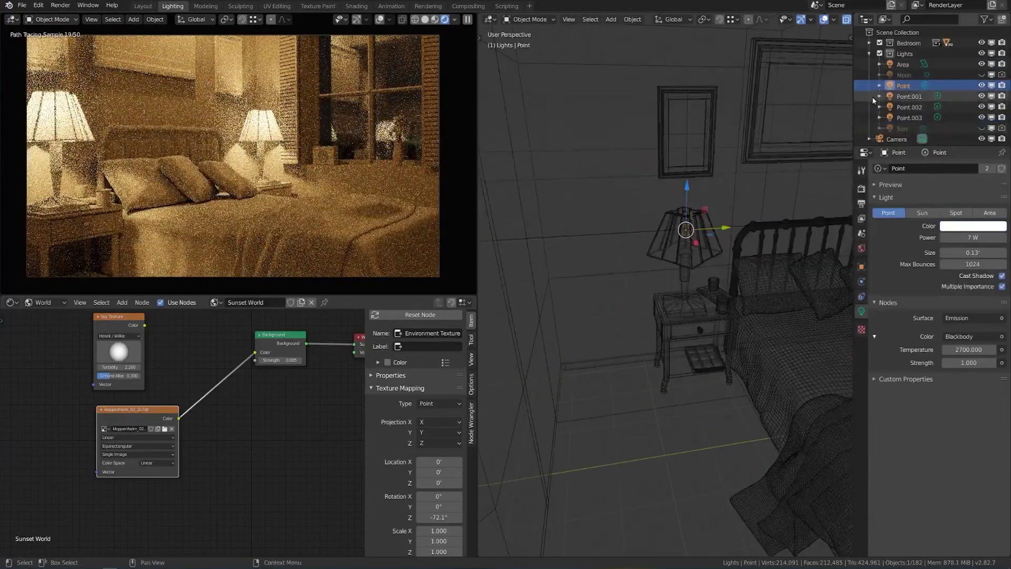
{"action": "double_click", "coordinate": [903, 85]}
{"action": "type", "text": "Lamp"}
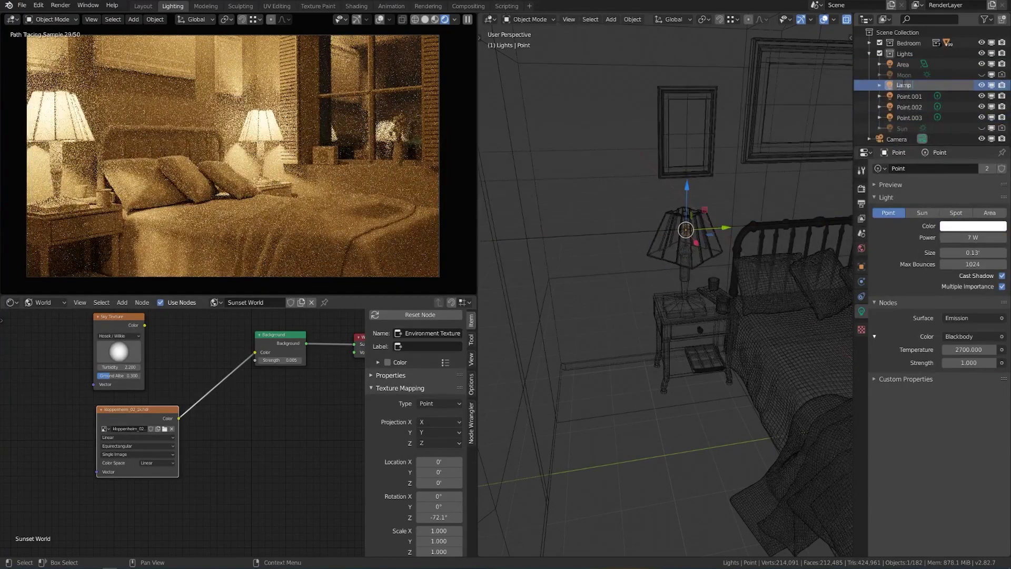
{"action": "type", "text": " 1"}
{"action": "key", "text": "Return"}
{"action": "middle_click_drag", "start_coordinate": [695, 243], "coordinate": [785, 234]}
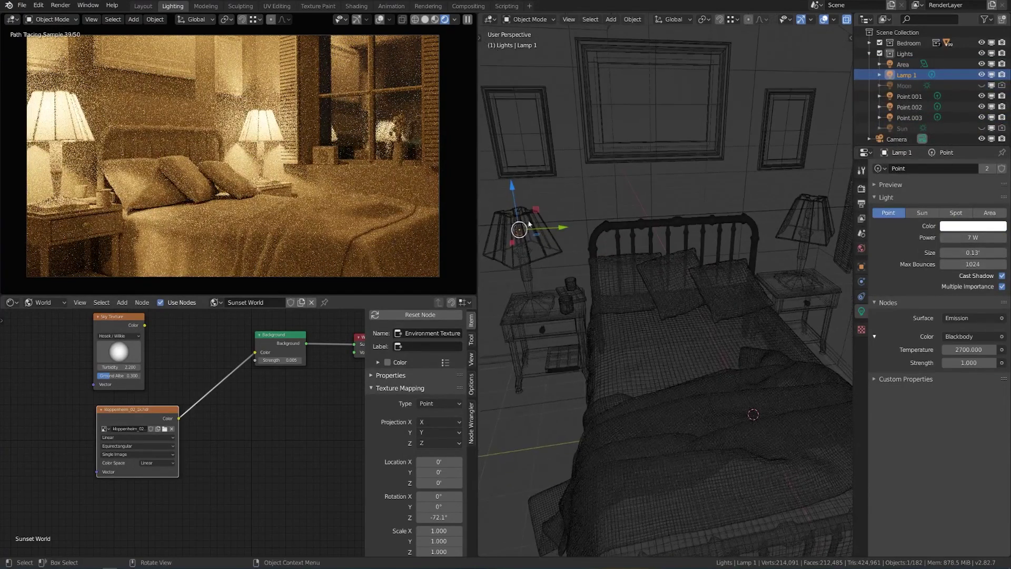
{"action": "left_click", "coordinate": [810, 215]}
{"action": "double_click", "coordinate": [909, 96]}
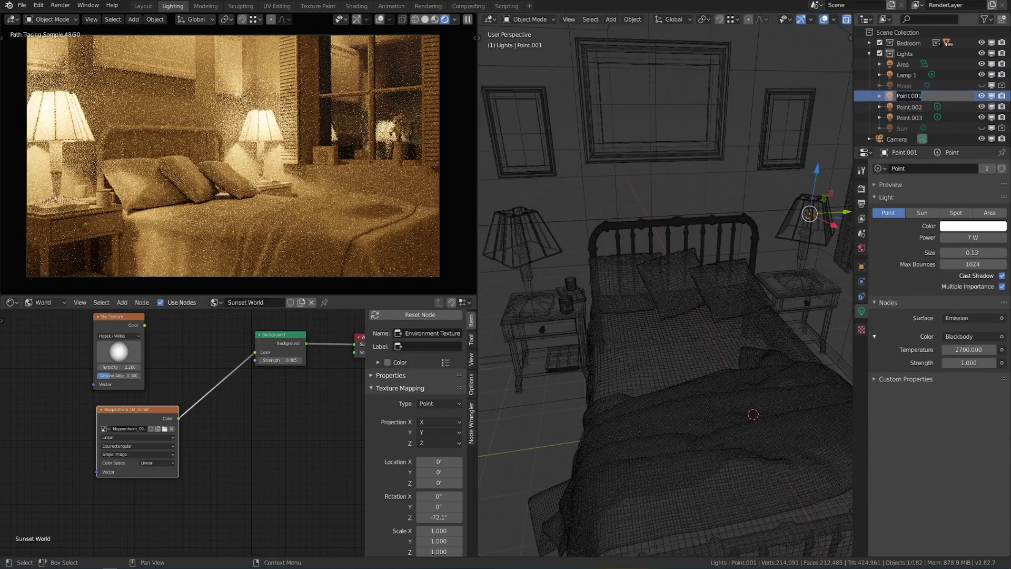
{"action": "type", "text": "Lamp 2"}
{"action": "key", "text": "Return"}
Rename Point.002 to Bedroom Ceiling and Point.003 to Hallway.
{"action": "middle_click_drag", "start_coordinate": [764, 242], "coordinate": [706, 189]}
{"action": "left_click", "coordinate": [704, 157]}
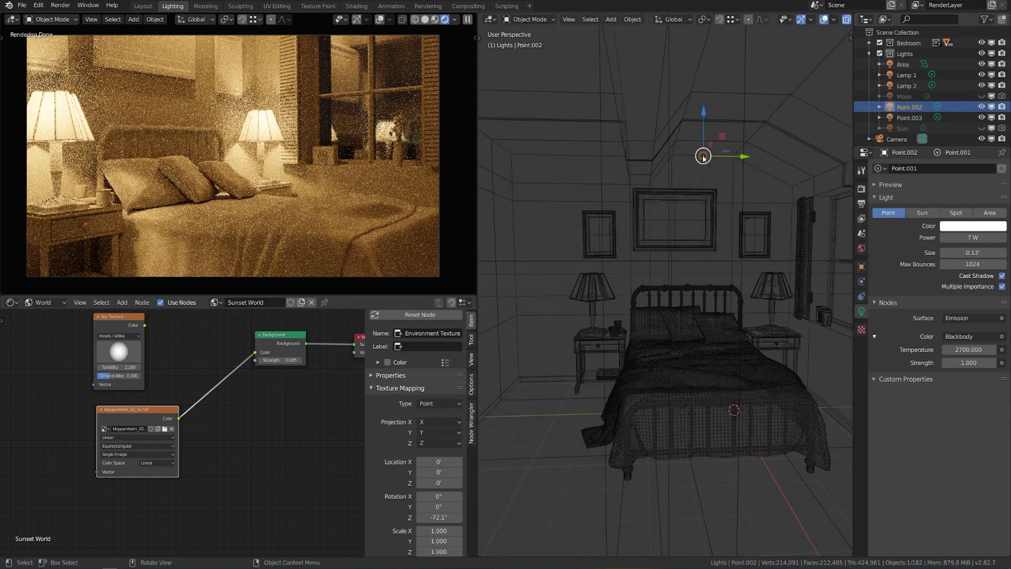
{"action": "double_click", "coordinate": [911, 107]}
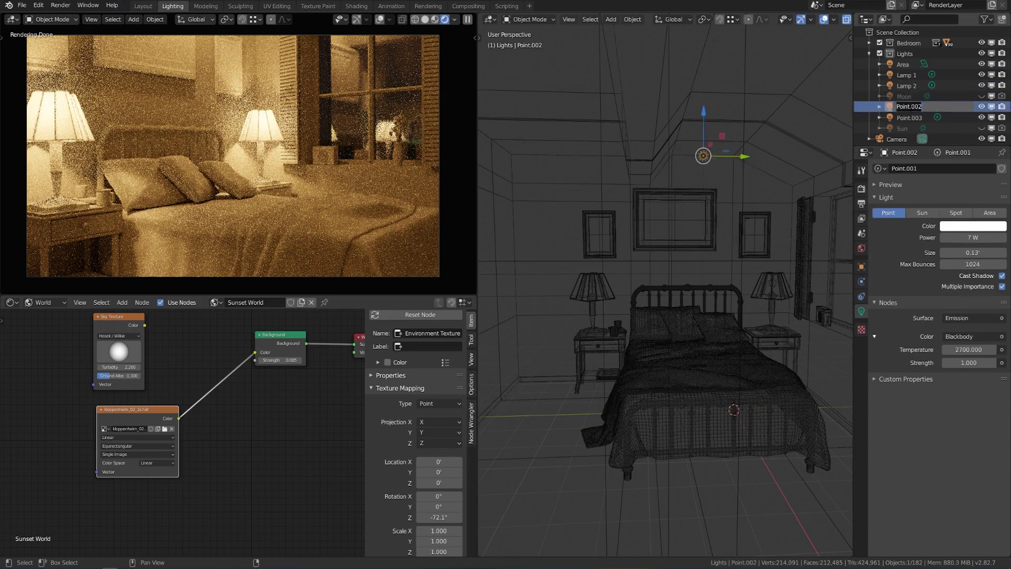
{"action": "type", "text": "Bedroom Ceiling"}
{"action": "key", "text": "Return"}
{"action": "double_click", "coordinate": [911, 118]}
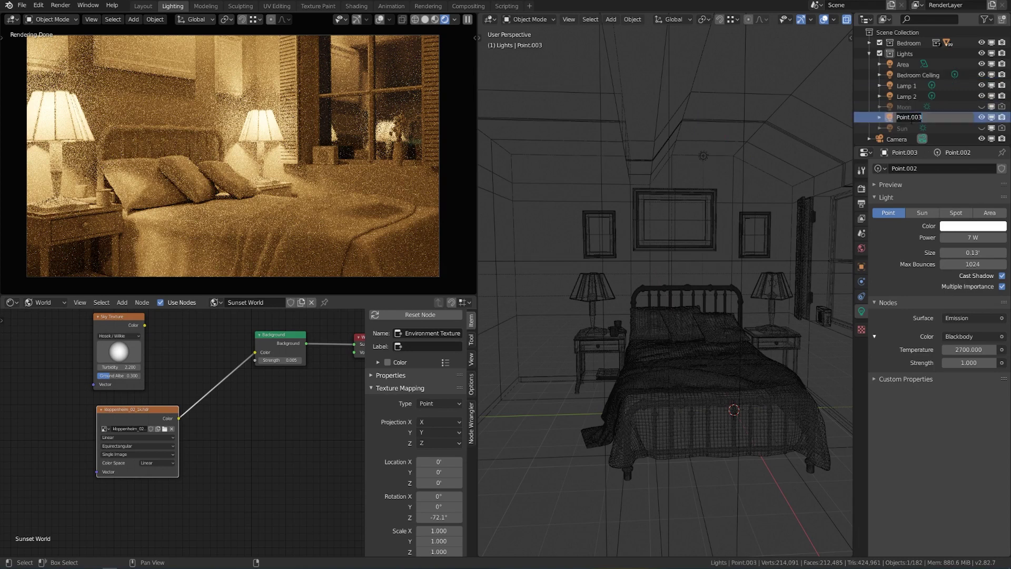
{"action": "type", "text": "Hallway"}
{"action": "key", "text": "Return"}
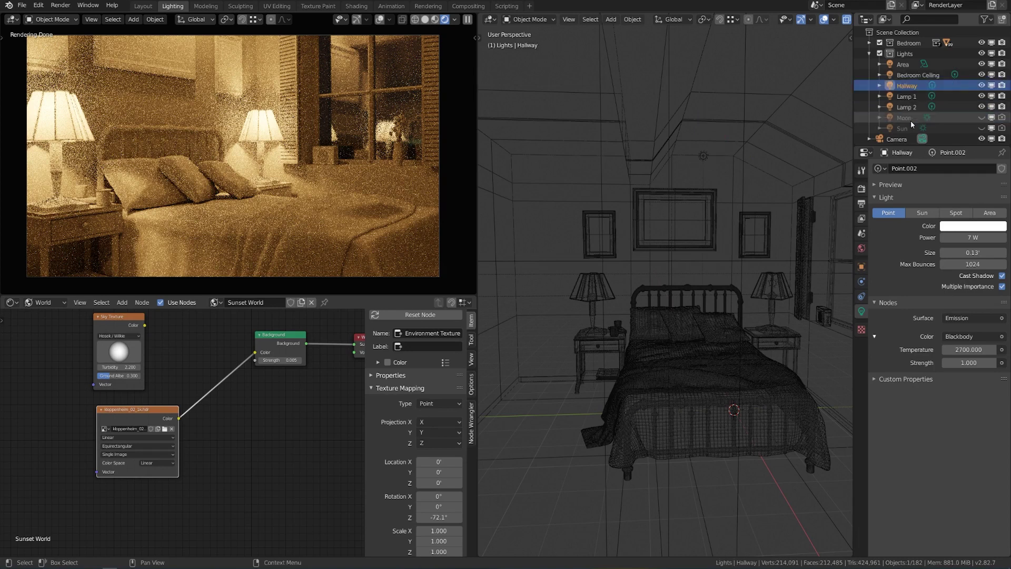
{"action": "scroll", "coordinate": [657, 313], "scroll_direction": "down", "scroll_amount": 5}
Hide Lamp 1, Lamp 2 and the Bedroom Ceiling light.
{"action": "middle_click_drag", "start_coordinate": [633, 350], "coordinate": [712, 332]}
{"action": "left_click_drag", "start_coordinate": [981, 96], "coordinate": [982, 107]}
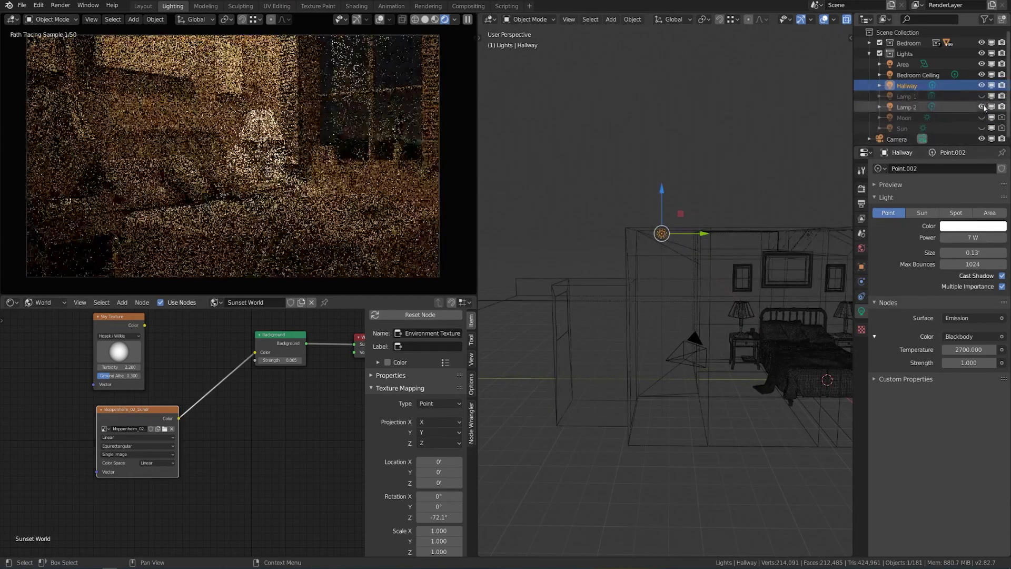
{"action": "left_click", "coordinate": [982, 76]}
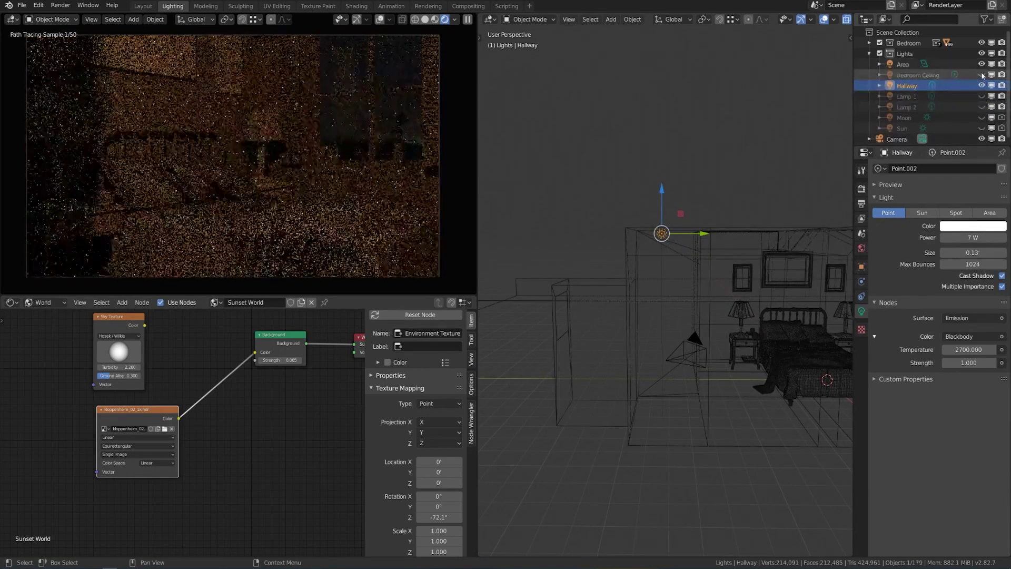
Move the Hallway light out into the hallway and lower it.
{"action": "middle_click_drag", "start_coordinate": [672, 239], "coordinate": [701, 269]}
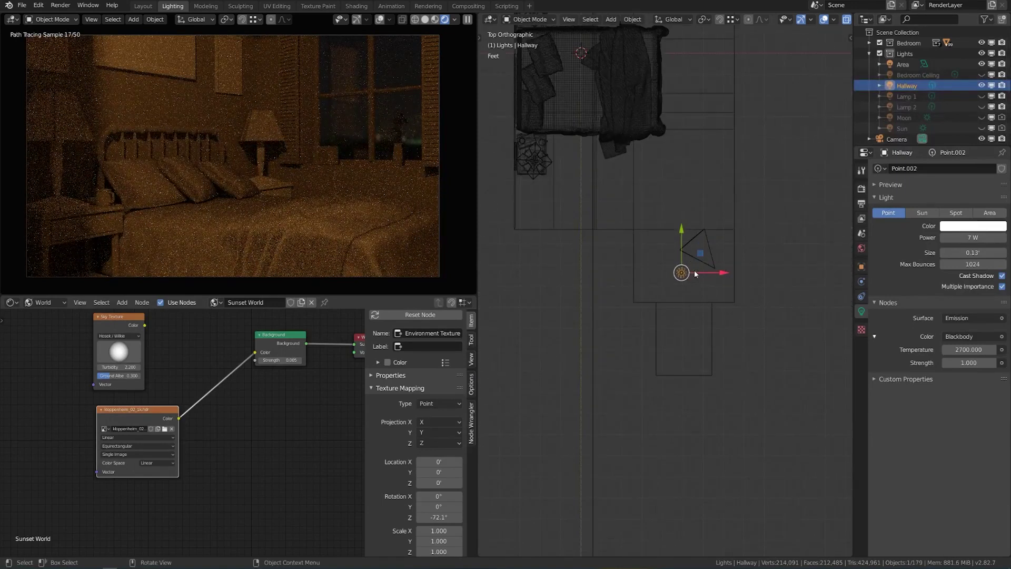
{"action": "left_click_drag", "start_coordinate": [691, 276], "coordinate": [693, 336]}
{"action": "key", "text": "KP_3"}
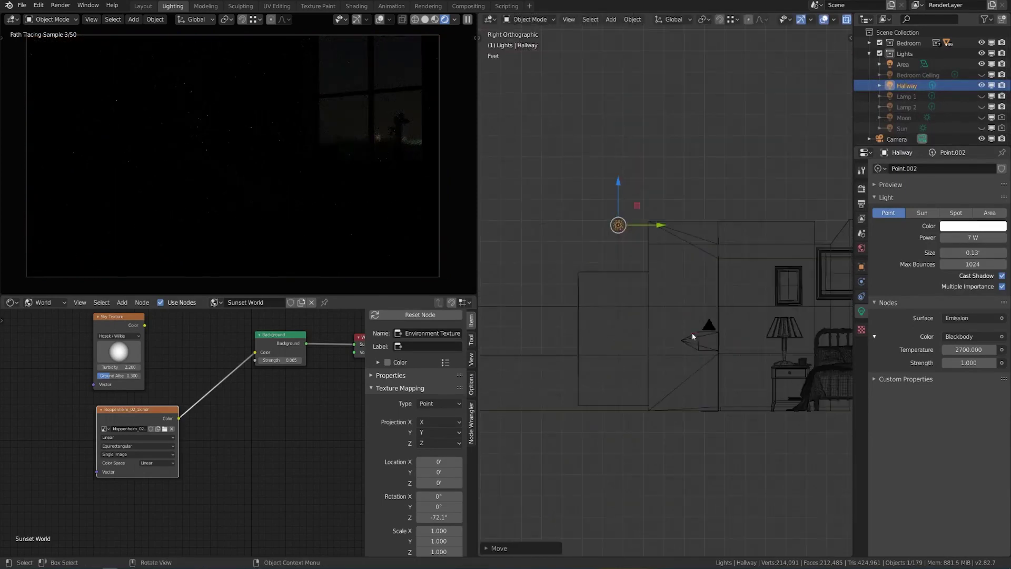
{"action": "key", "text": "g"}
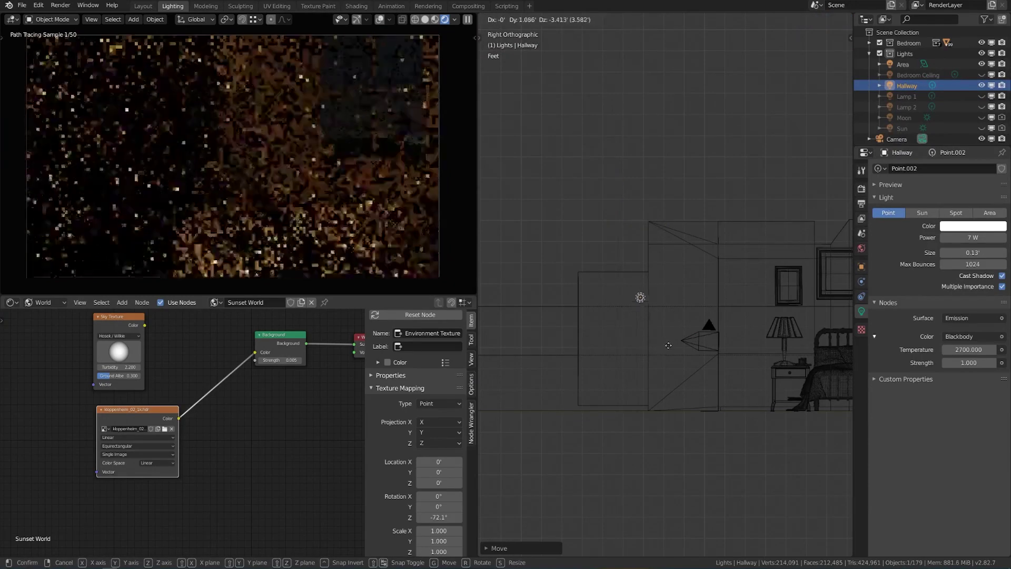
{"action": "left_click", "coordinate": [686, 340]}
{"action": "middle_click_drag", "start_coordinate": [687, 340], "coordinate": [714, 340]}
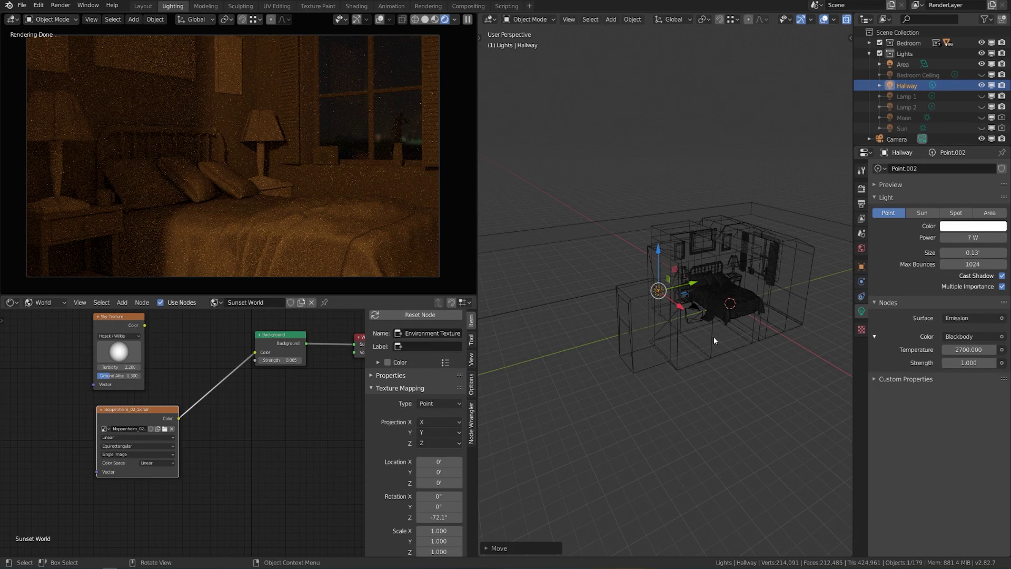
Give the Hallway light 15 W power and a 3500 K temperature.
{"action": "left_click", "coordinate": [967, 237]}
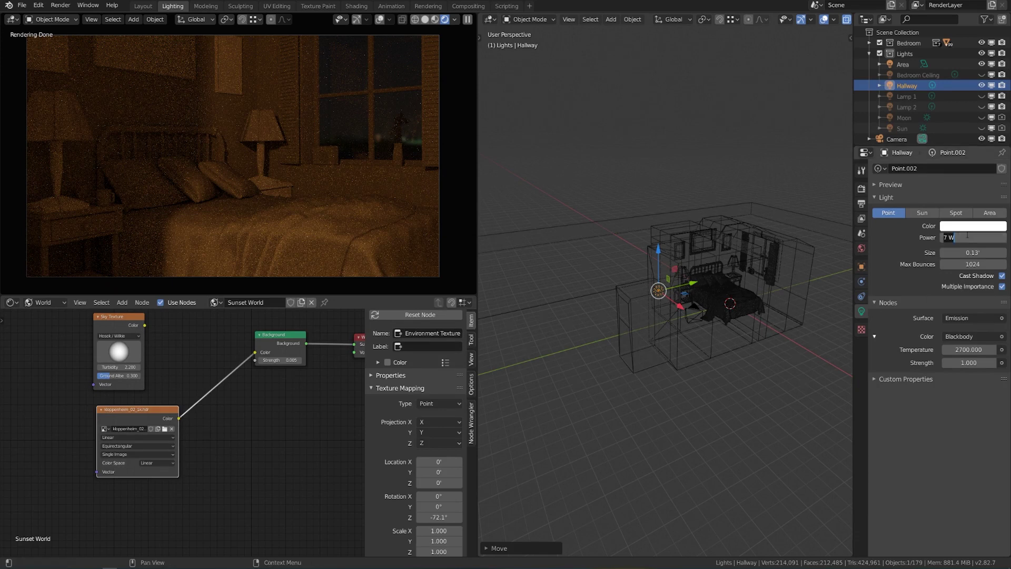
{"action": "type", "text": "15"}
{"action": "key", "text": "Return"}
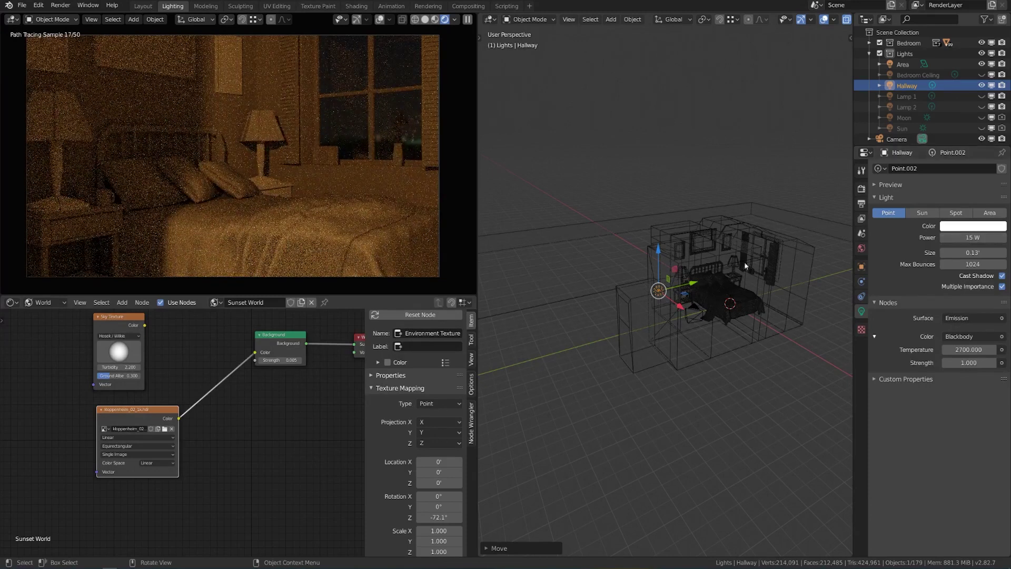
{"action": "scroll", "coordinate": [751, 286], "scroll_direction": "up", "scroll_amount": 4}
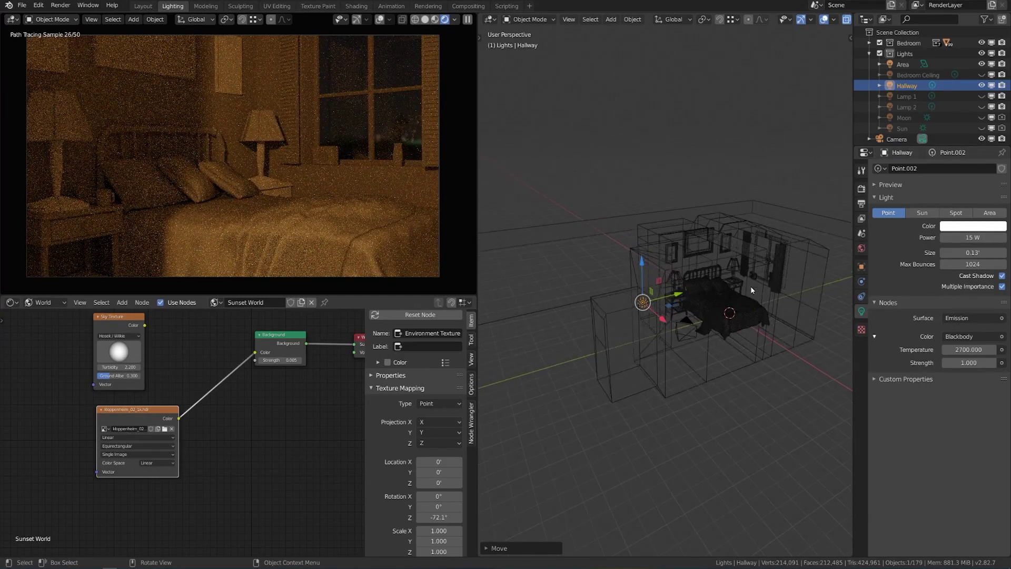
{"action": "left_click", "coordinate": [976, 349]}
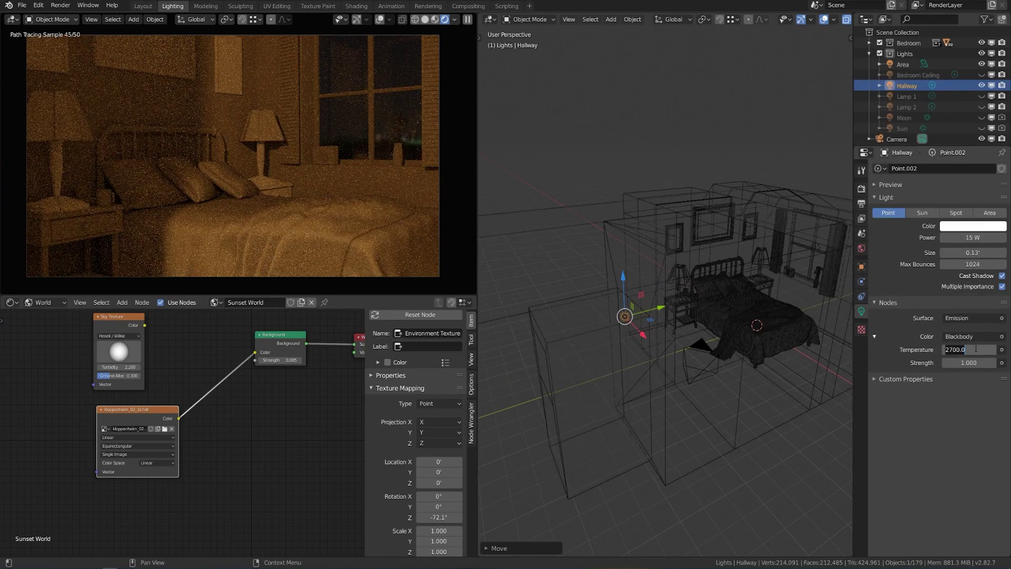
{"action": "type", "text": "35"}
{"action": "key", "text": "Return"}
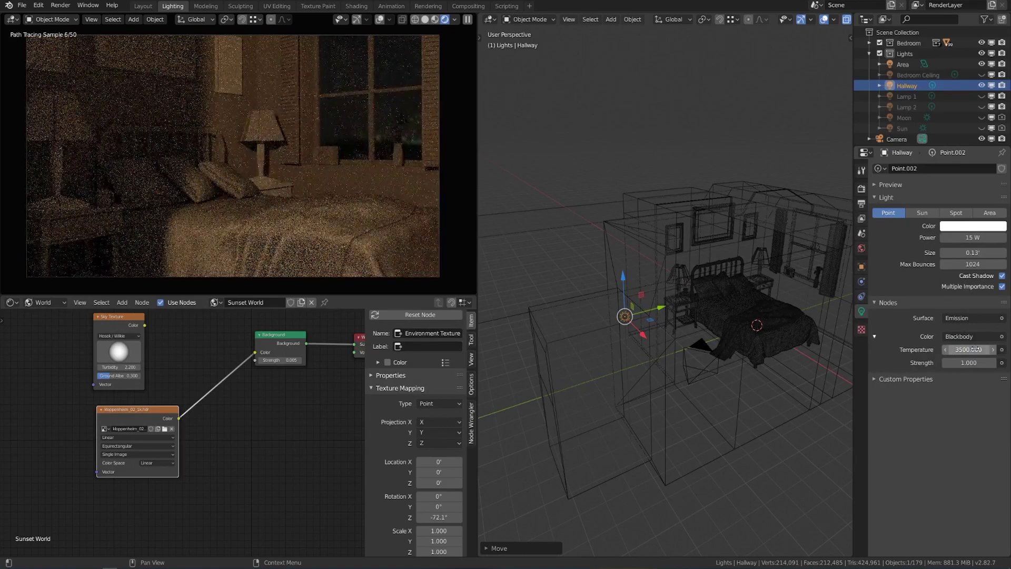
Turn Lamp 1, Lamp 2 and Bedroom Ceiling back on and render with F12.
{"action": "left_click", "coordinate": [982, 95]}
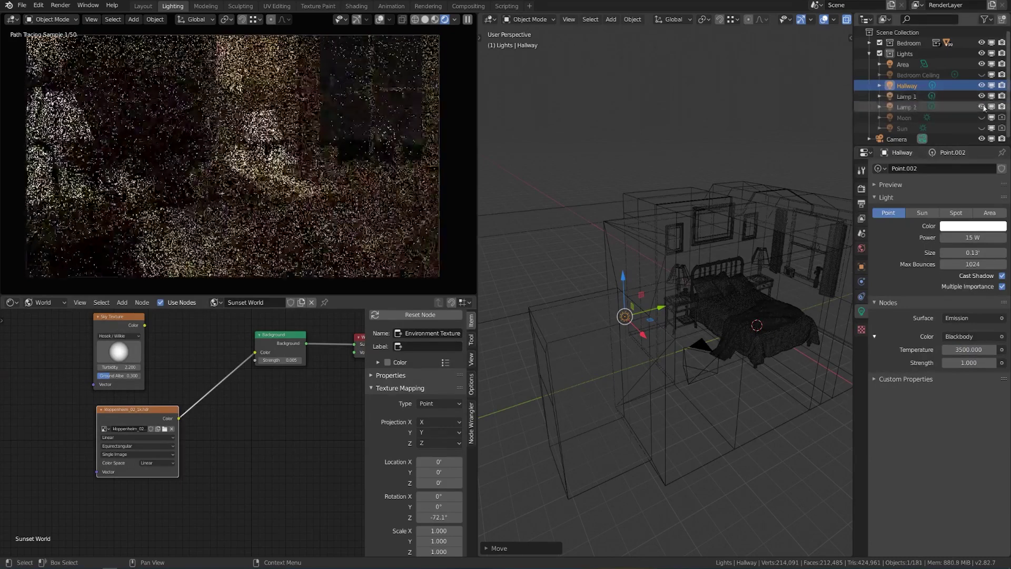
{"action": "left_click_drag", "start_coordinate": [982, 107], "coordinate": [982, 75]}
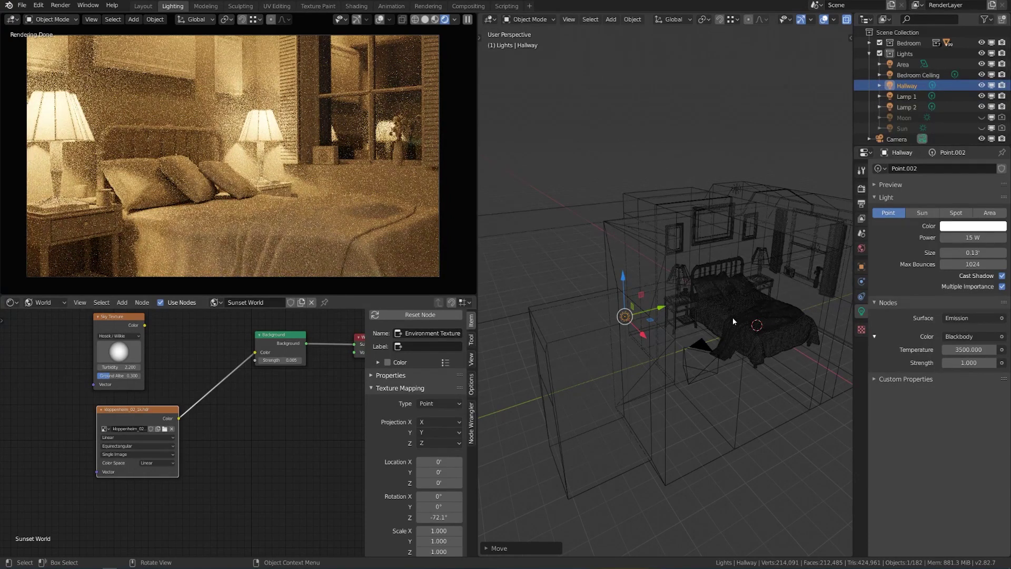
{"action": "key", "text": "F12"}
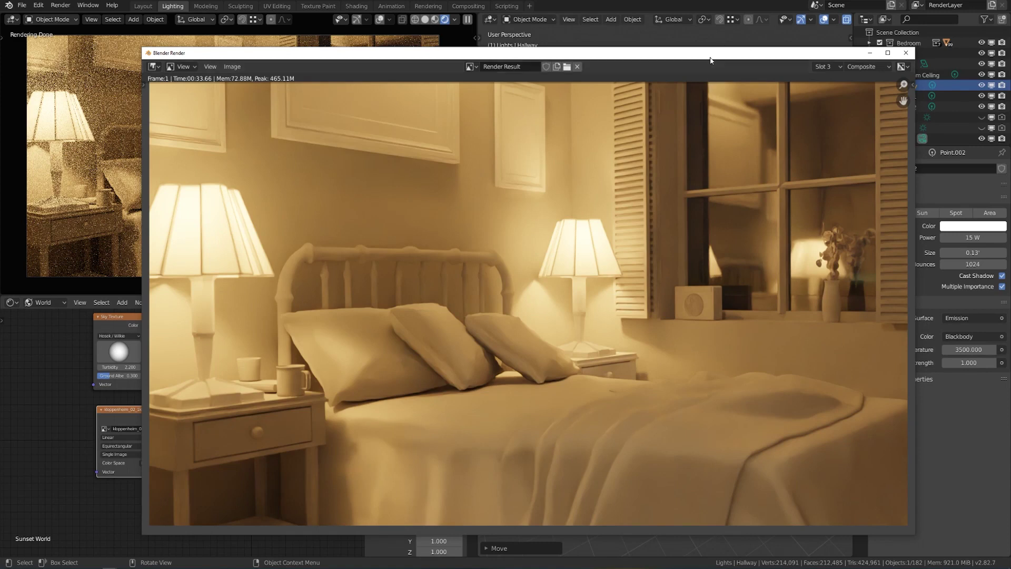
Shift the render window left and bring the CG Cookie Community page over it.
{"action": "left_click_drag", "start_coordinate": [707, 57], "coordinate": [660, 44]}
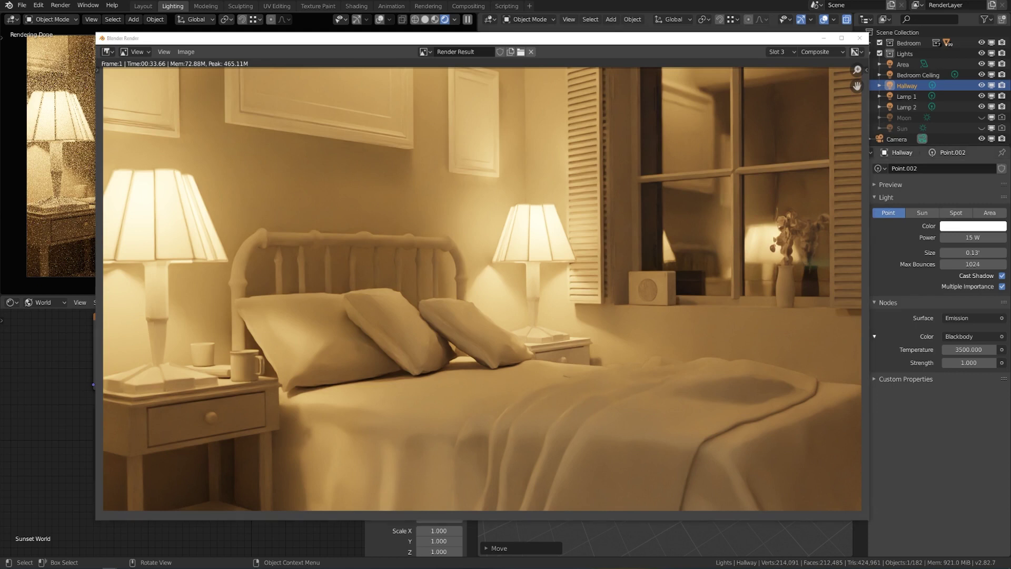
{"action": "left_click_drag", "start_coordinate": [1010, 78], "coordinate": [567, 77]}
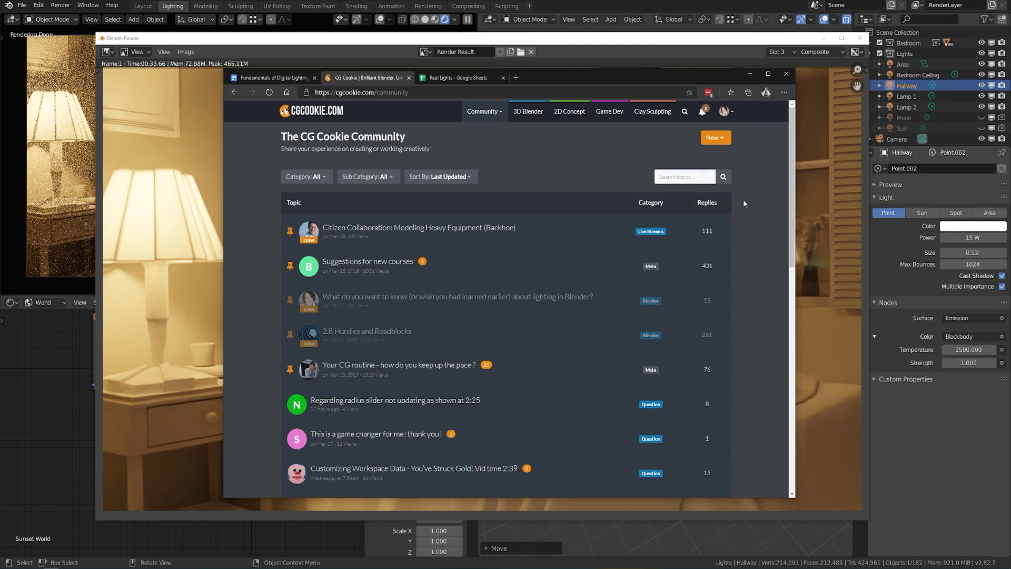
Scroll the topic list and open a new Forum Topic form at its Title field.
{"action": "scroll", "coordinate": [743, 203], "scroll_direction": "down", "scroll_amount": 2}
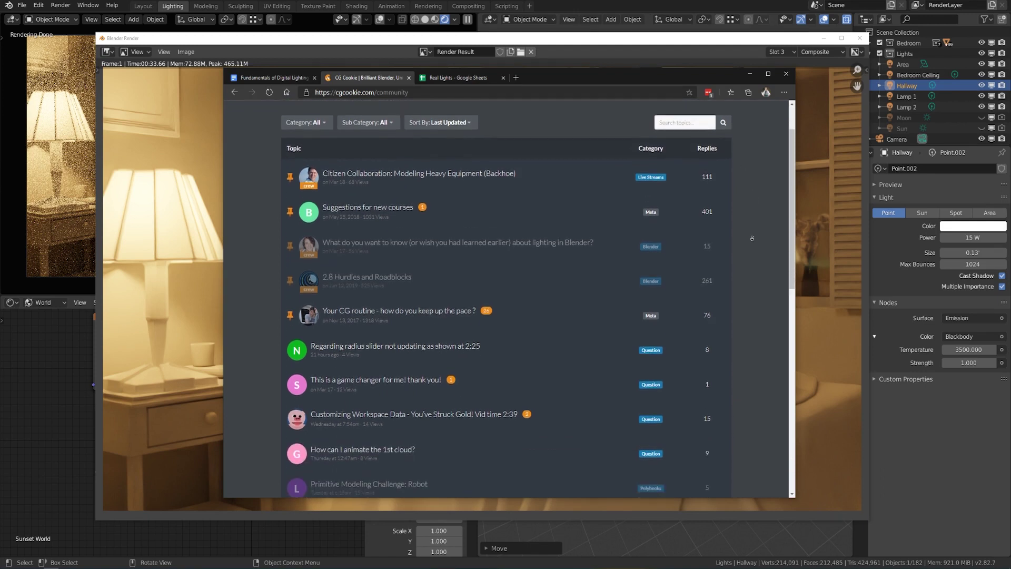
{"action": "scroll", "coordinate": [753, 238], "scroll_direction": "down", "scroll_amount": 5}
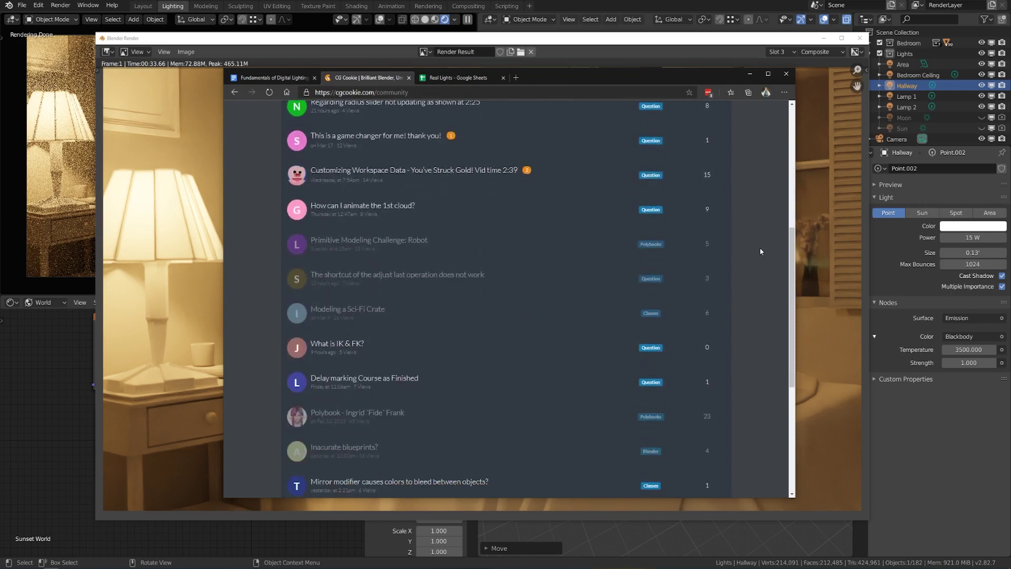
{"action": "scroll", "coordinate": [753, 262], "scroll_direction": "down", "scroll_amount": 1}
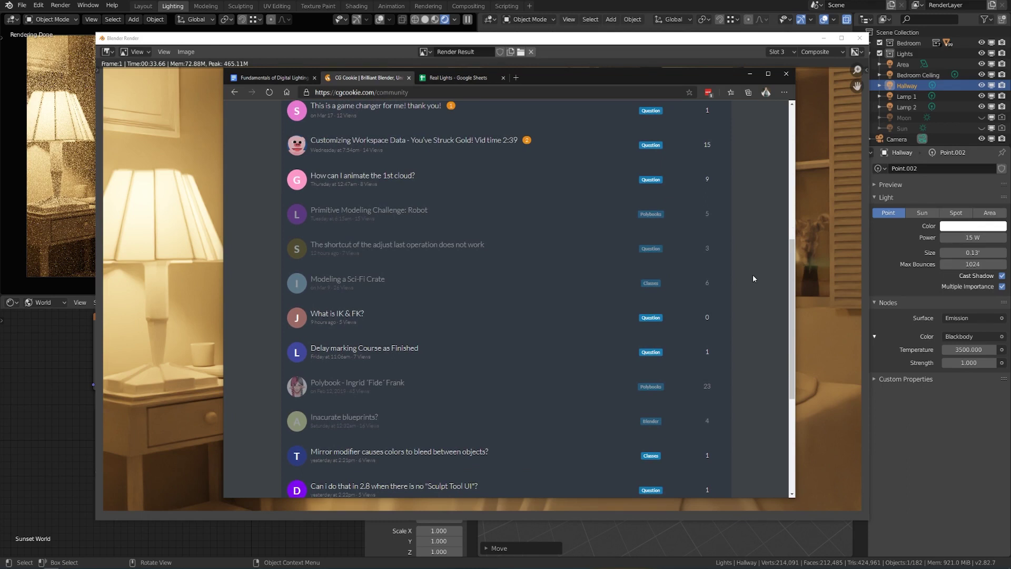
{"action": "scroll", "coordinate": [756, 287], "scroll_direction": "down", "scroll_amount": 2}
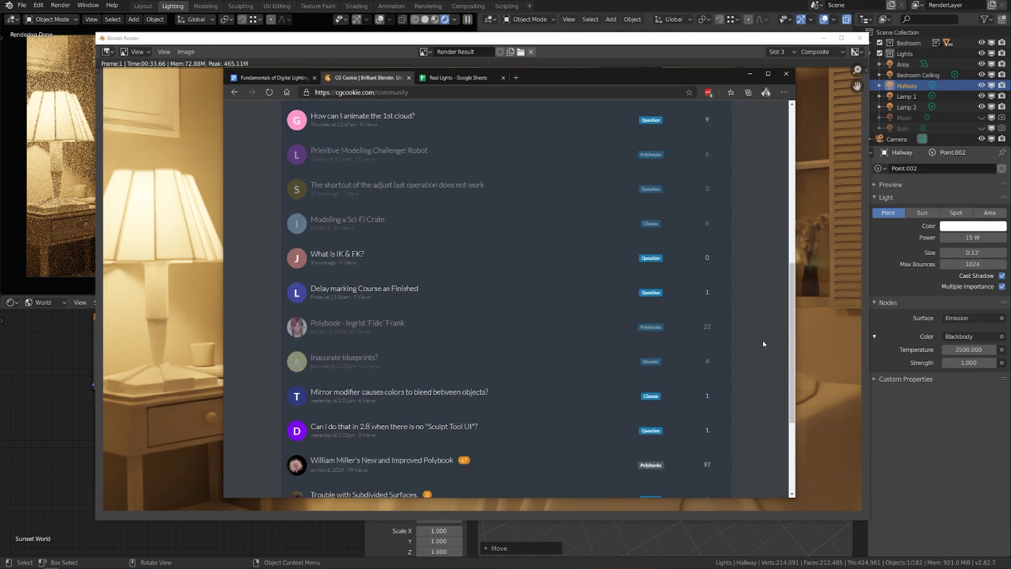
{"action": "scroll", "coordinate": [764, 340], "scroll_direction": "up", "scroll_amount": 8}
{"action": "scroll", "coordinate": [764, 341], "scroll_direction": "up", "scroll_amount": 4}
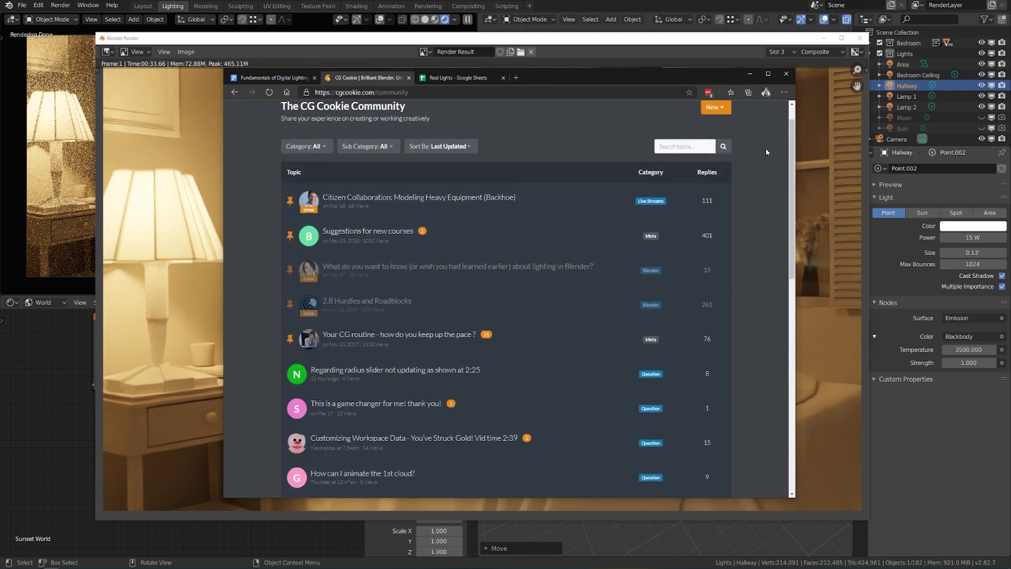
{"action": "left_click", "coordinate": [715, 108]}
{"action": "left_click", "coordinate": [693, 124]}
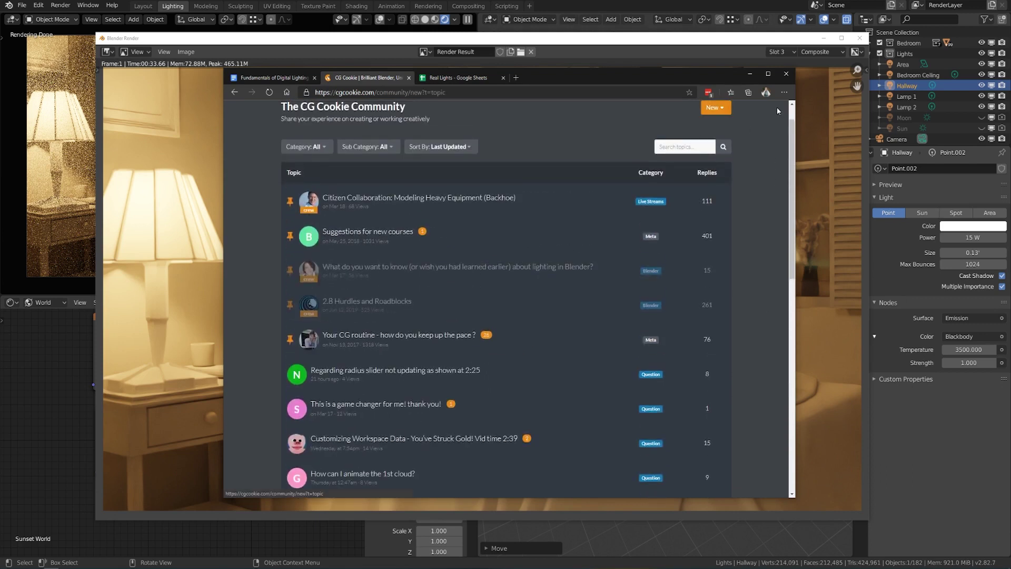
{"action": "left_click", "coordinate": [506, 209]}
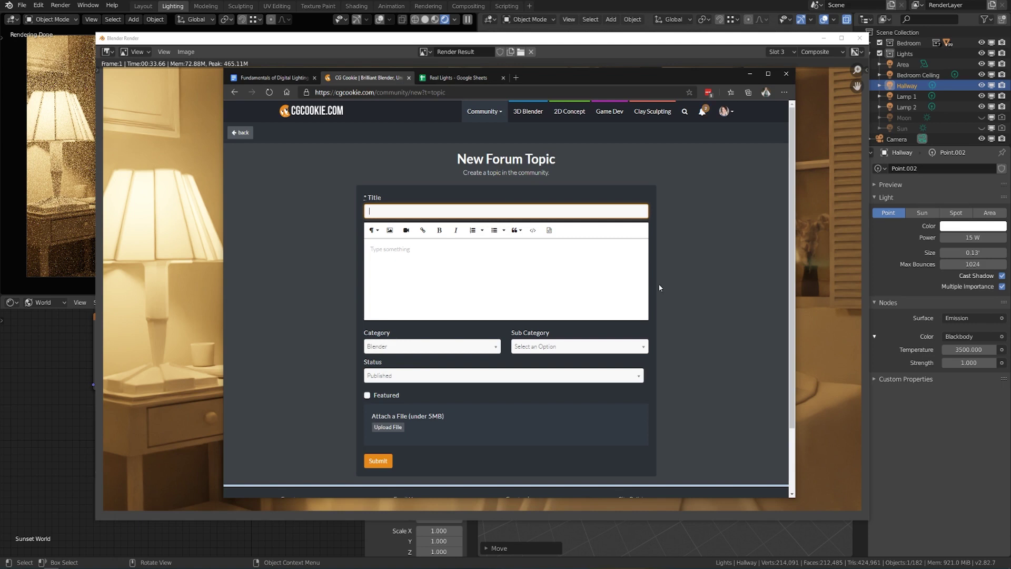
Type a user mention into the topic body, delete it, and minimize the browser.
{"action": "left_click", "coordinate": [535, 262]}
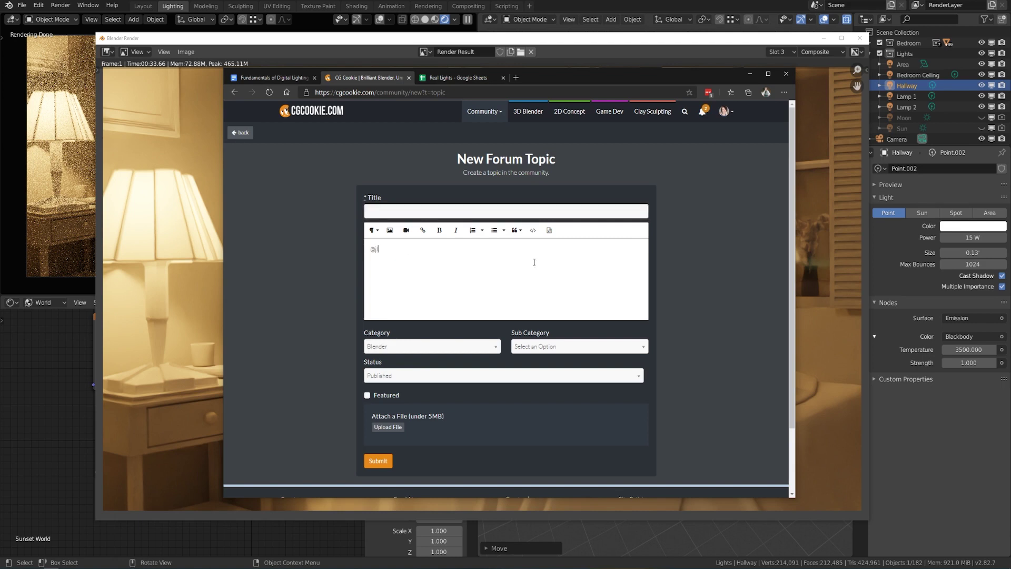
{"action": "key", "text": "ctrl+a"}
{"action": "key", "text": "BackSpace"}
{"action": "left_click", "coordinate": [746, 74]}
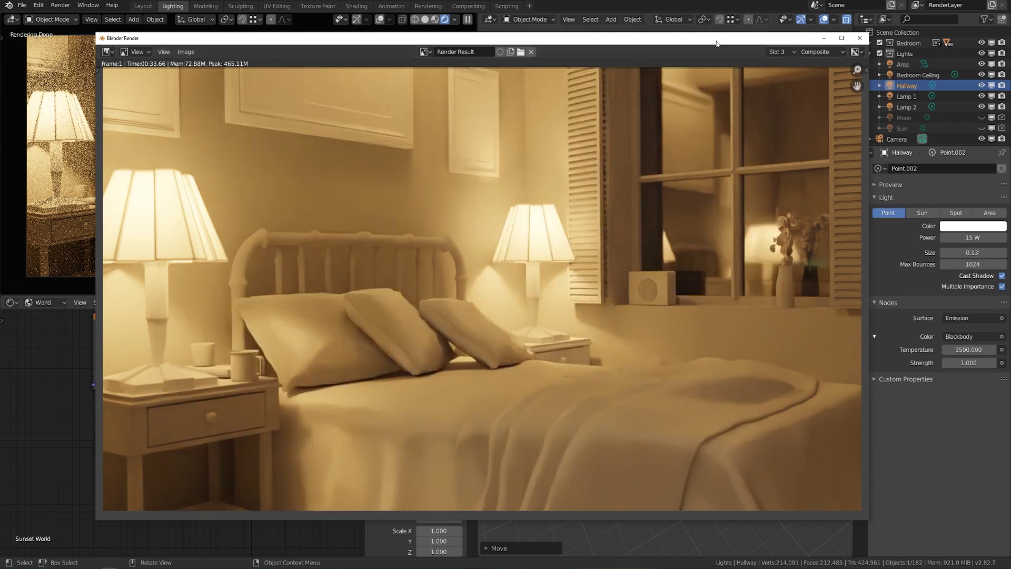
{"action": "left_click_drag", "start_coordinate": [717, 42], "coordinate": [715, 39]}
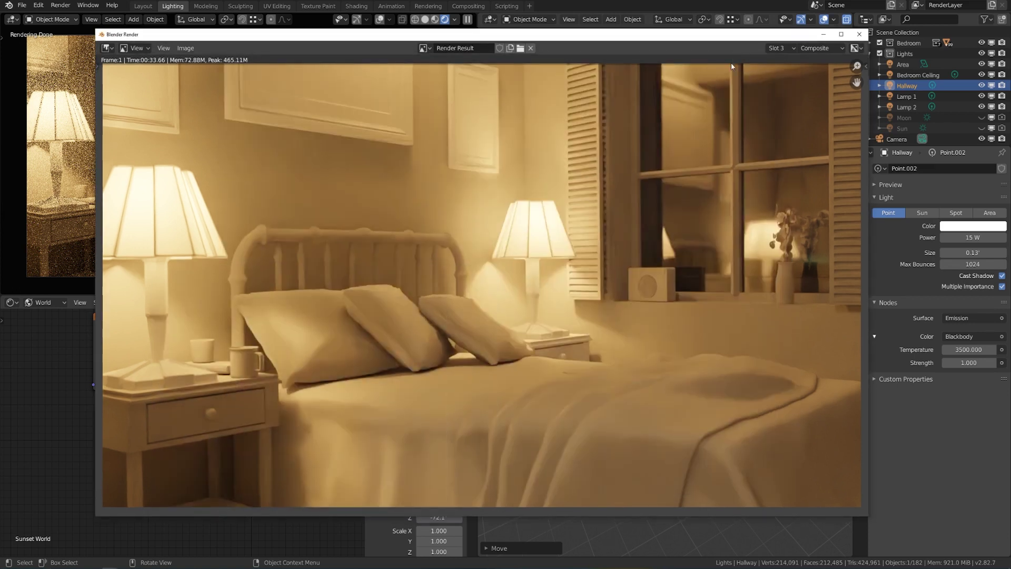